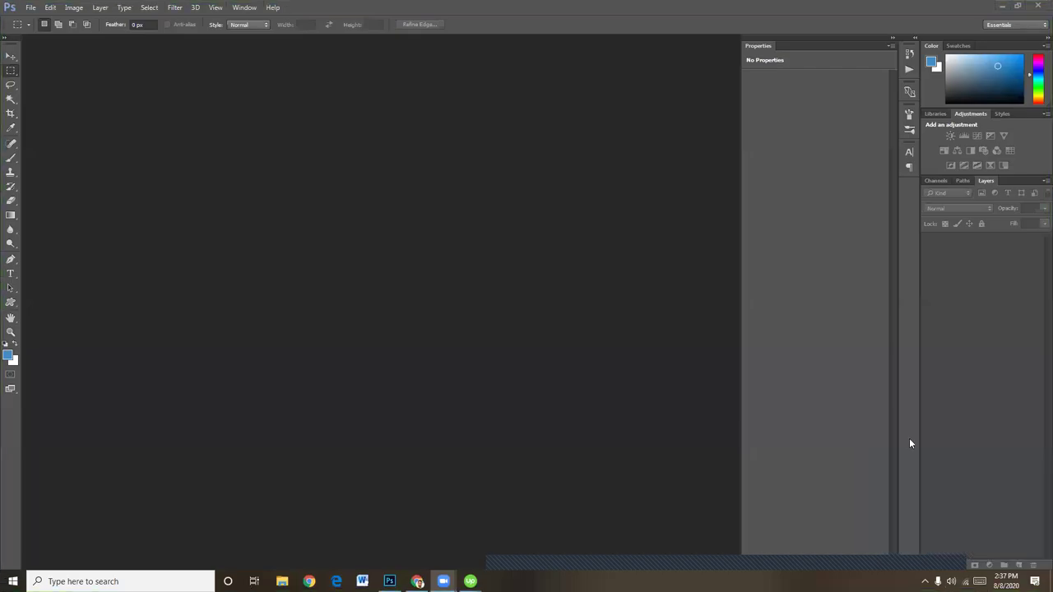
# Create a new document named Flyer from the International Paper A4 preset at 300 pixels/inch
pyautogui.click(32, 7)
pyautogui.click(40, 19)
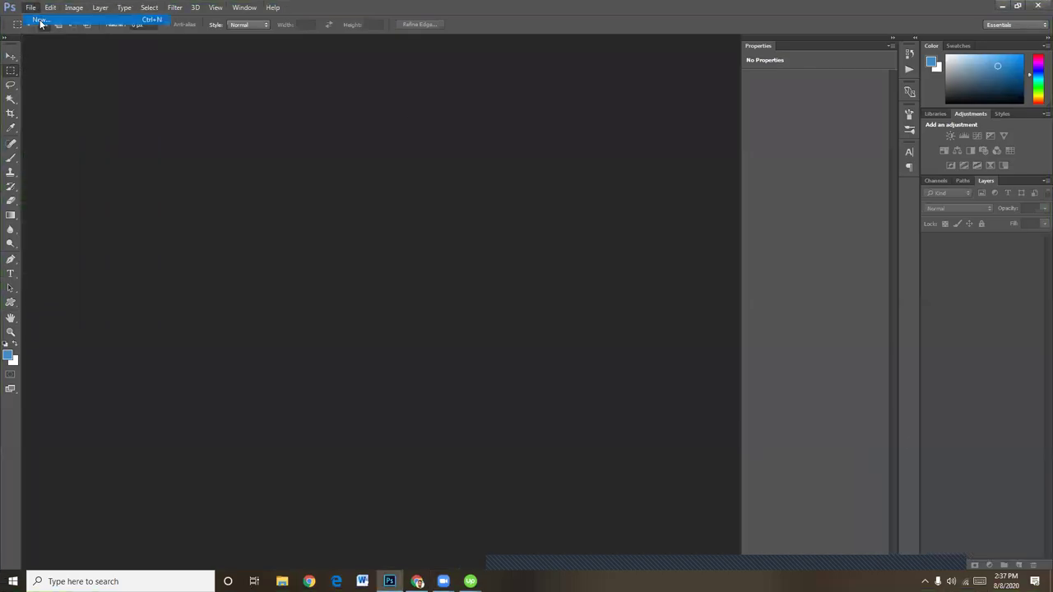
pyautogui.write('Flyer')
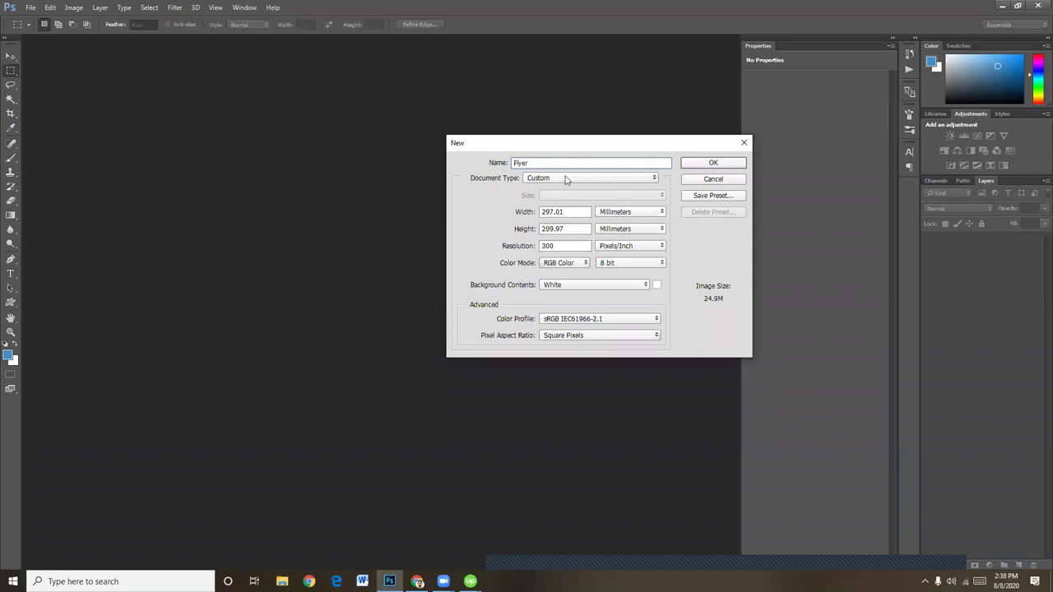
pyautogui.click(566, 178)
pyautogui.click(550, 219)
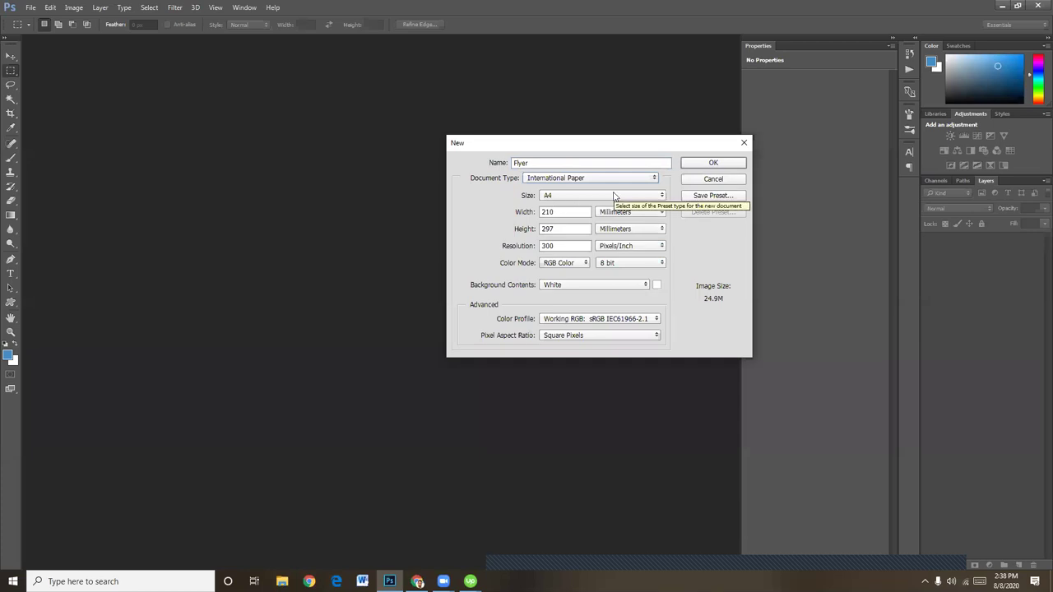
pyautogui.click(730, 163)
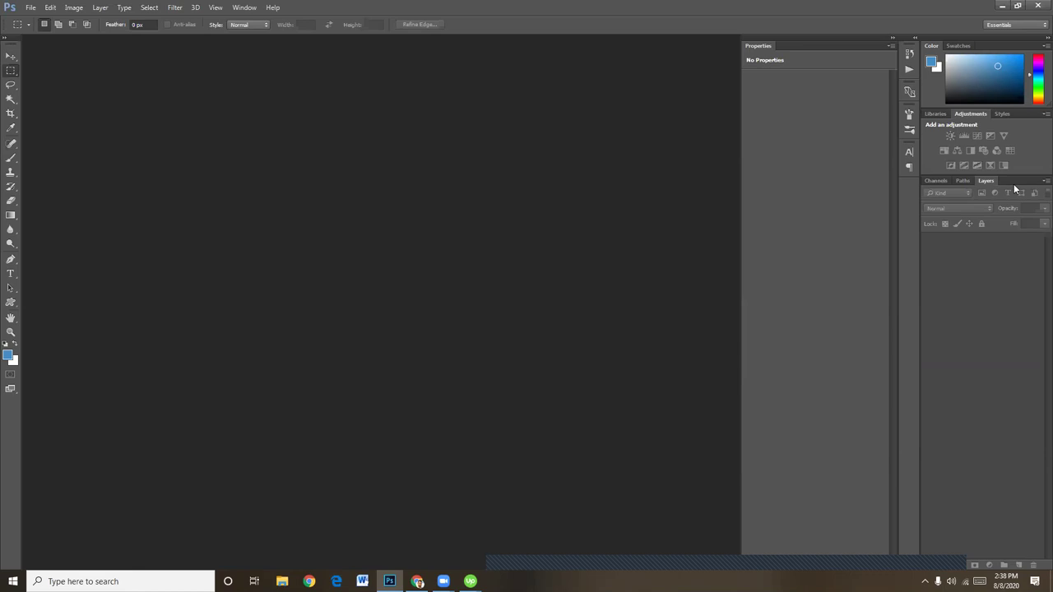
# Drag out left, top, right and bottom margin guides, nudging the left guide slightly right
pyautogui.moveTo(28, 237); pyautogui.dragTo(227, 238)
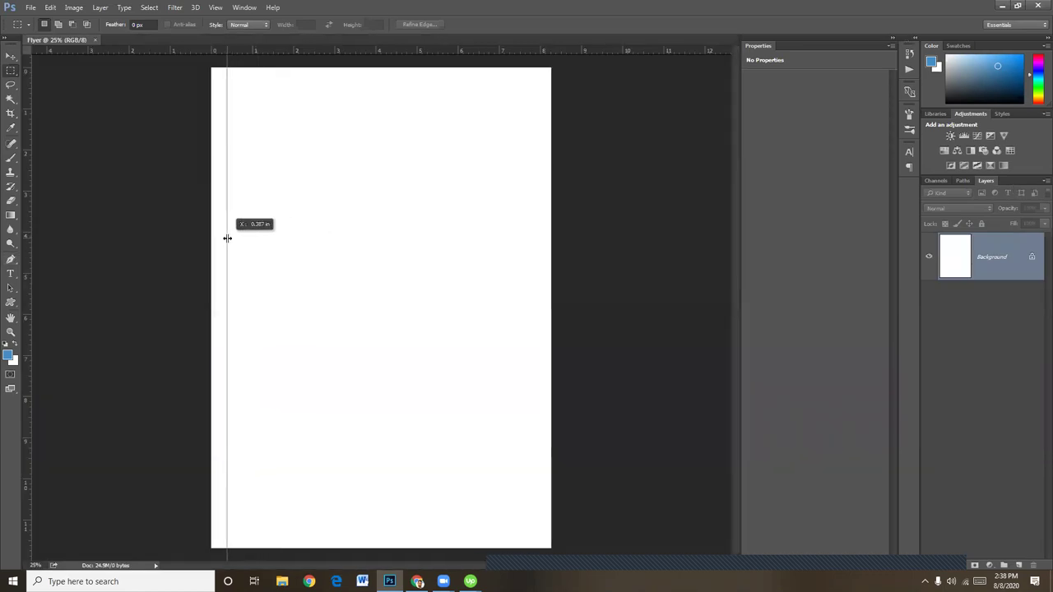
pyautogui.moveTo(299, 50); pyautogui.dragTo(295, 82)
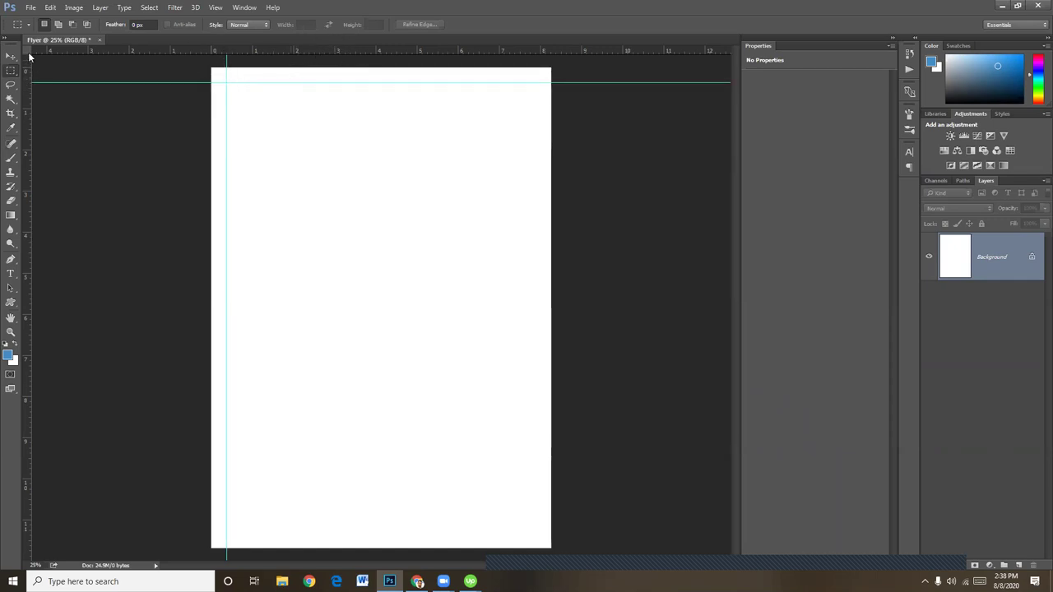
pyautogui.press('v')
pyautogui.moveTo(227, 68); pyautogui.dragTo(235, 86)
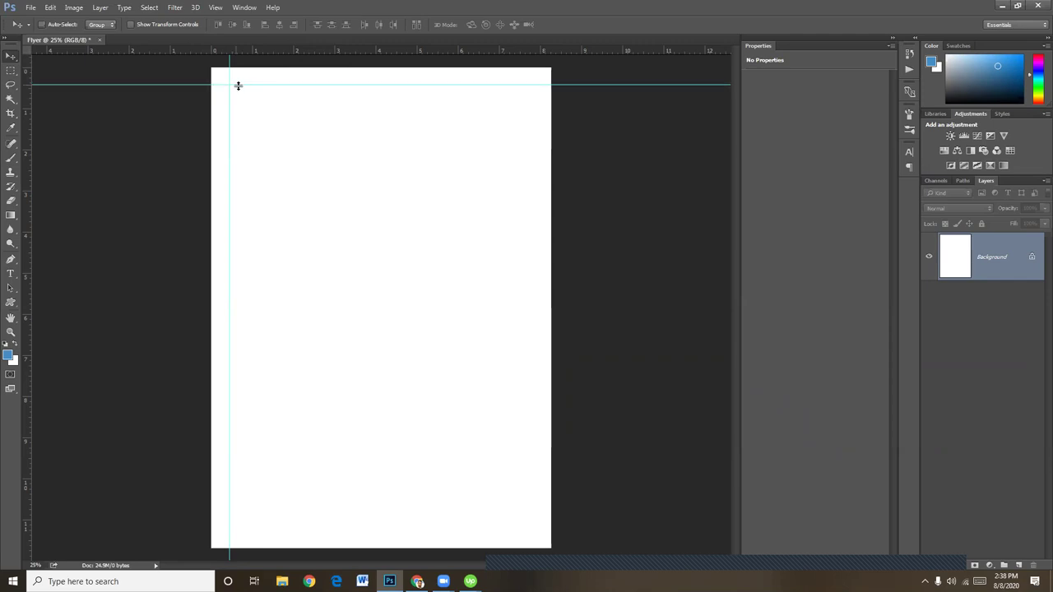
pyautogui.moveTo(25, 129); pyautogui.dragTo(533, 150)
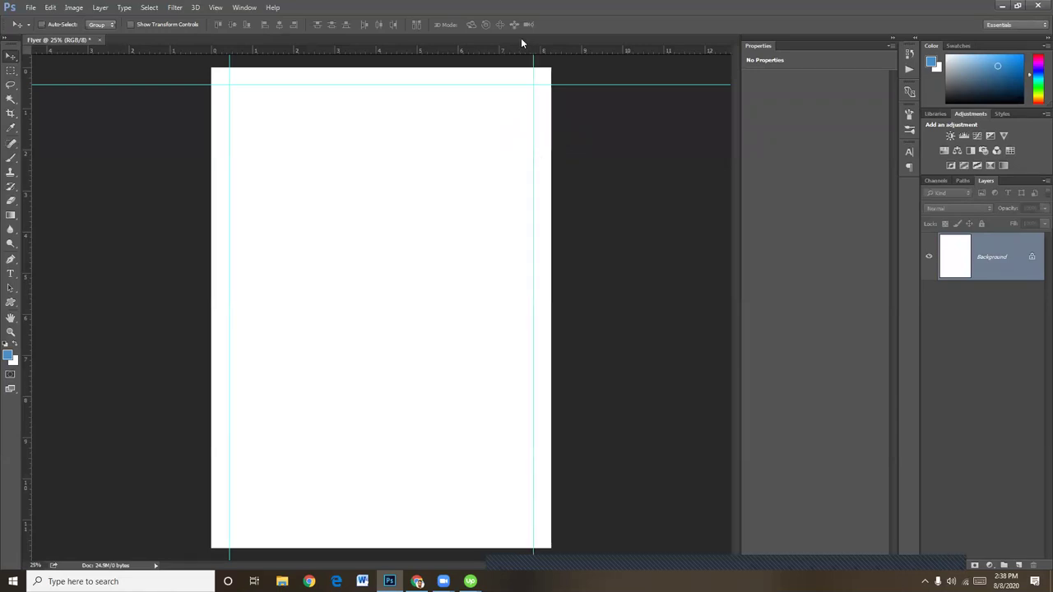
pyautogui.moveTo(506, 55); pyautogui.dragTo(510, 532)
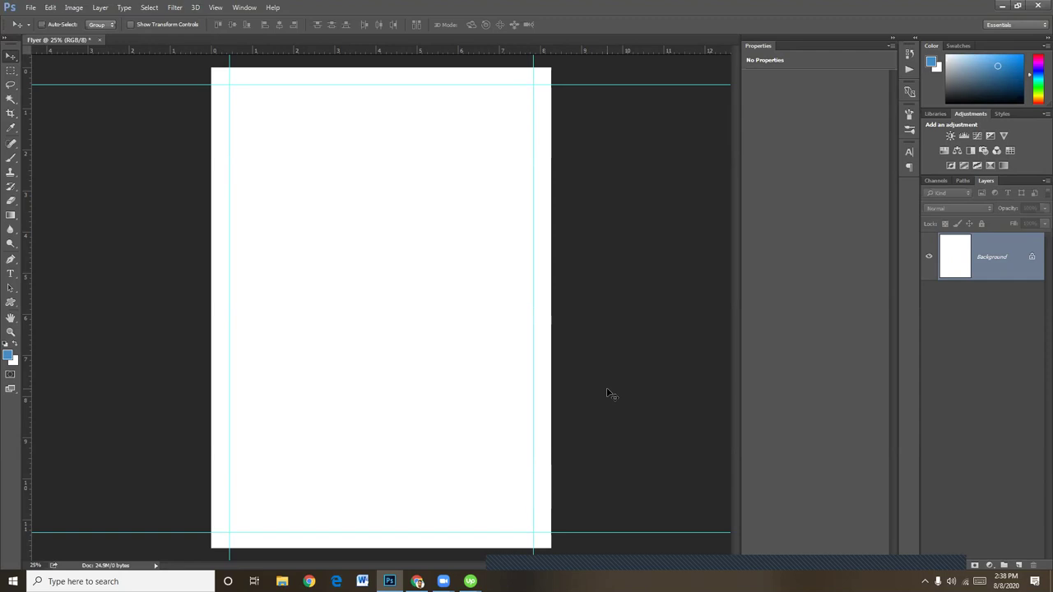
# Zoom in on the page top and start a new text layer there with the Type tool
pyautogui.hotkey('ctrl', '=')
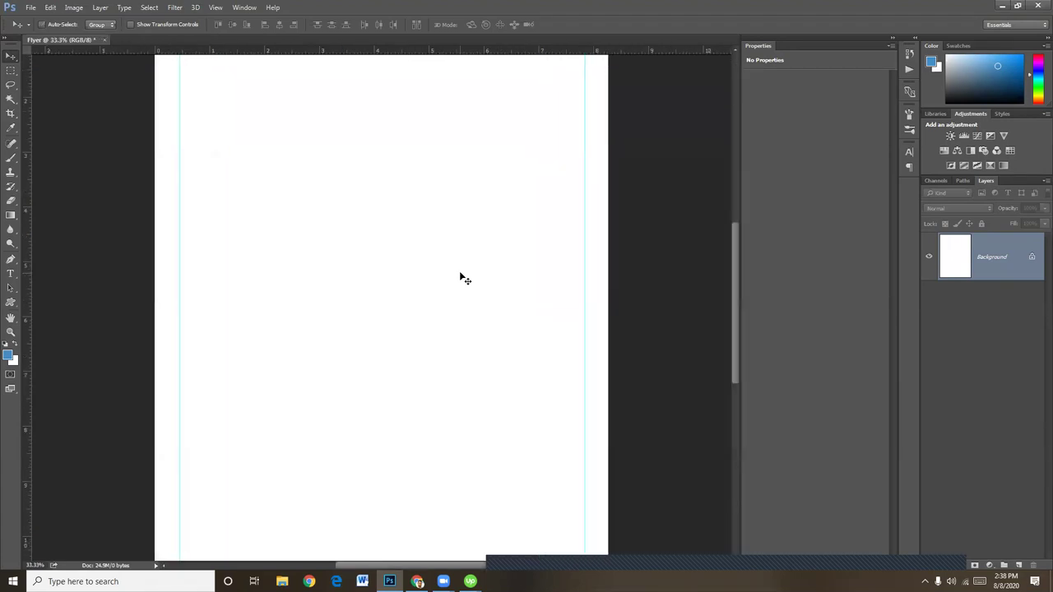
pyautogui.moveTo(425, 226); pyautogui.dragTo(450, 416)
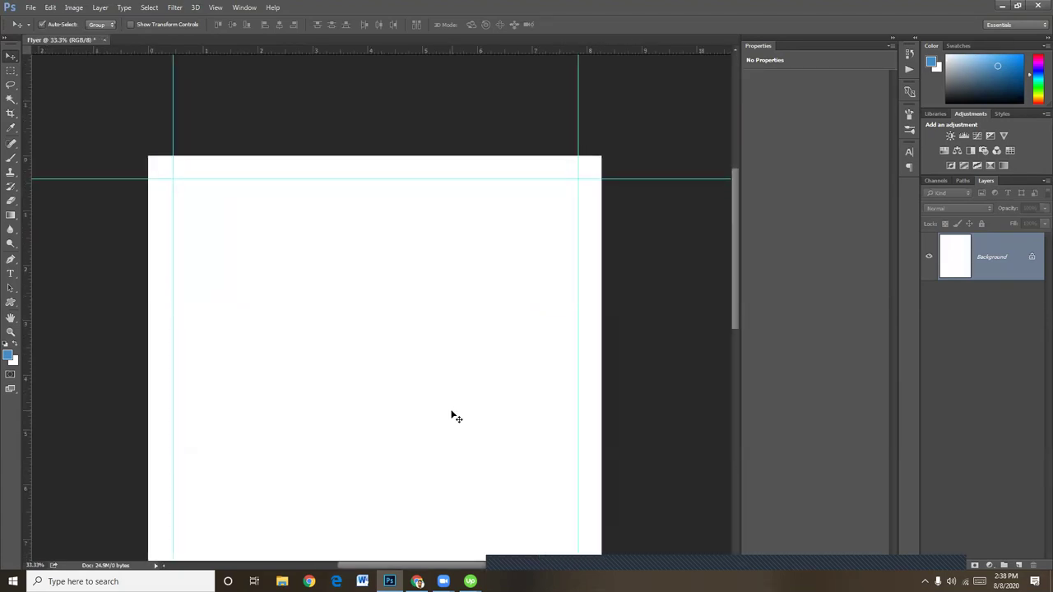
pyautogui.moveTo(418, 281); pyautogui.dragTo(411, 306)
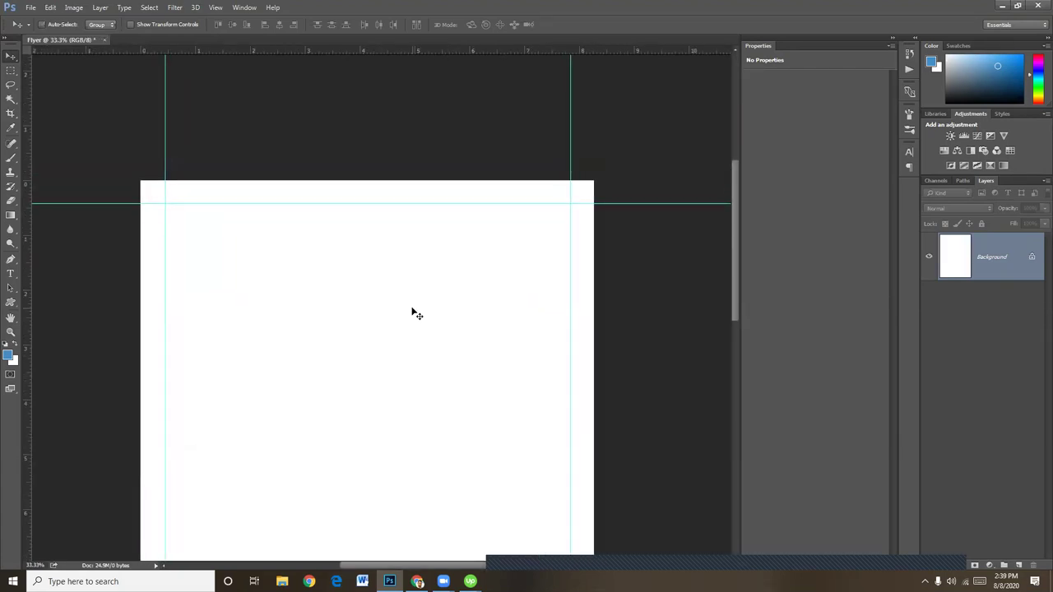
pyautogui.click(10, 273)
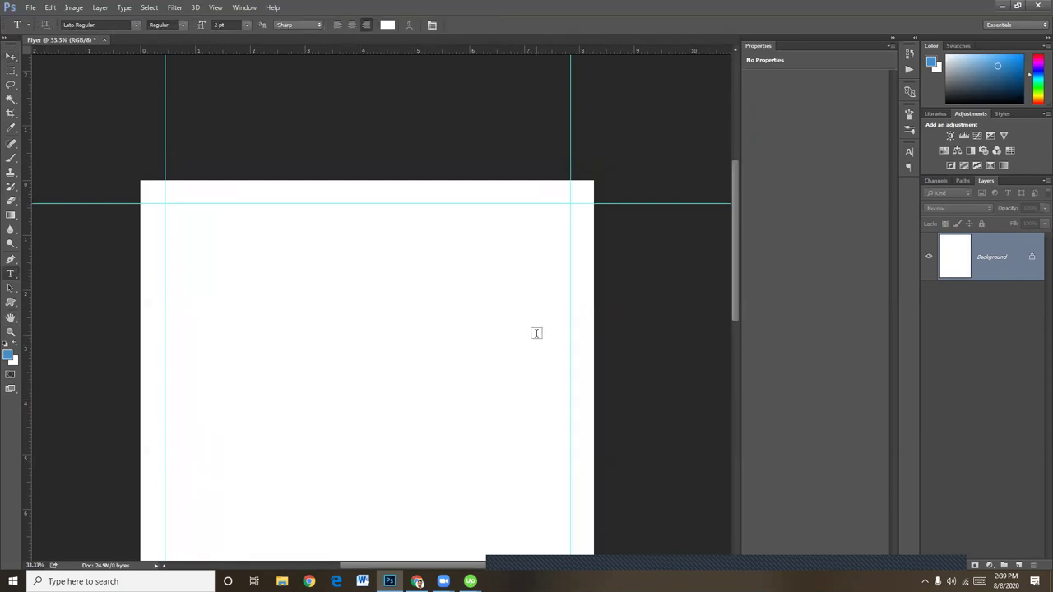
pyautogui.click(464, 244)
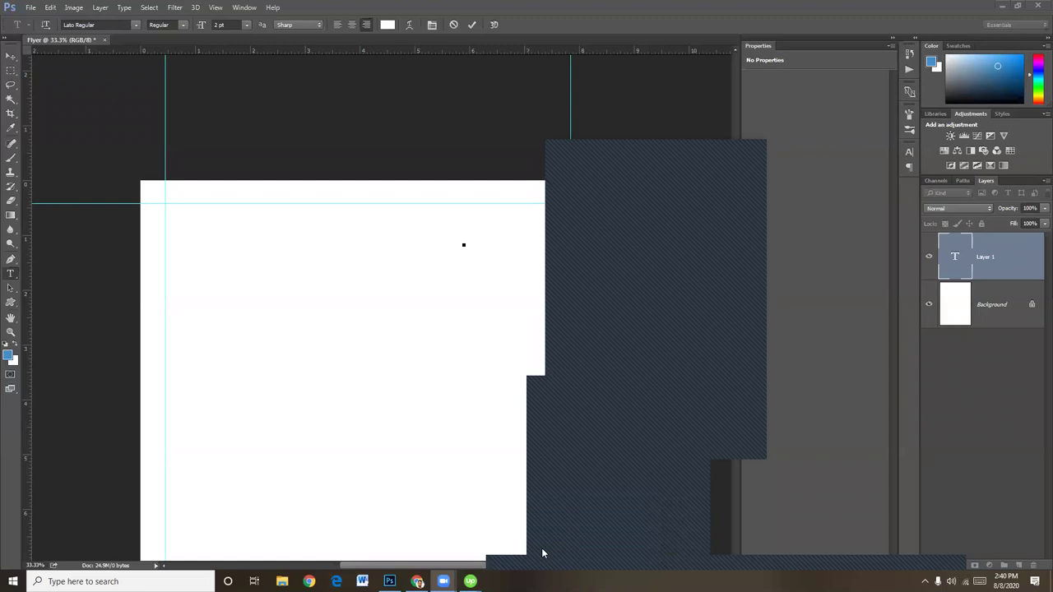
# Discard the empty text layer by selecting Background, then start a fresh text box near the top
pyautogui.click(535, 364)
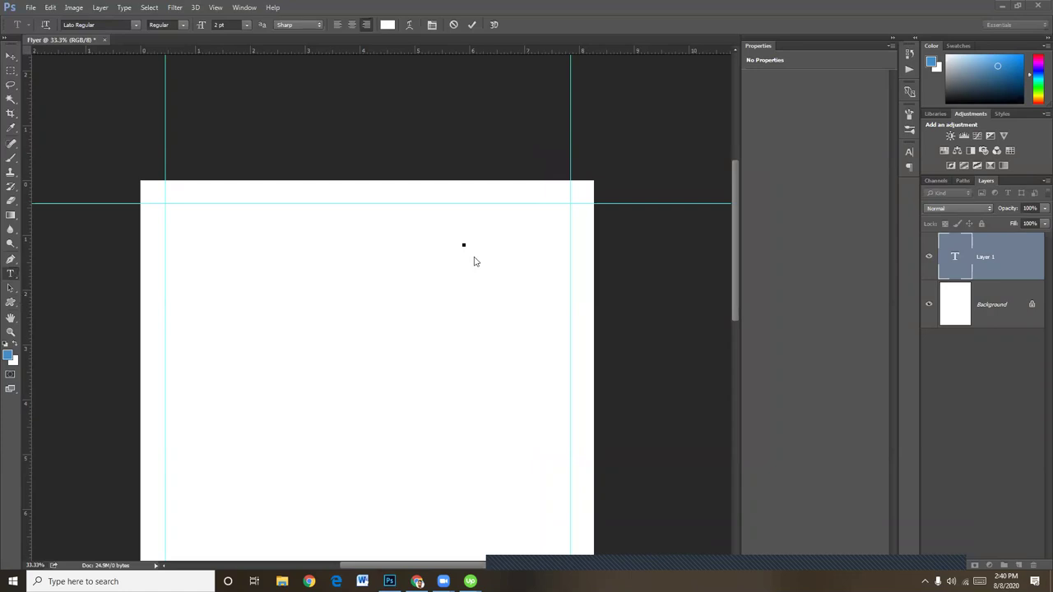
pyautogui.click(10, 57)
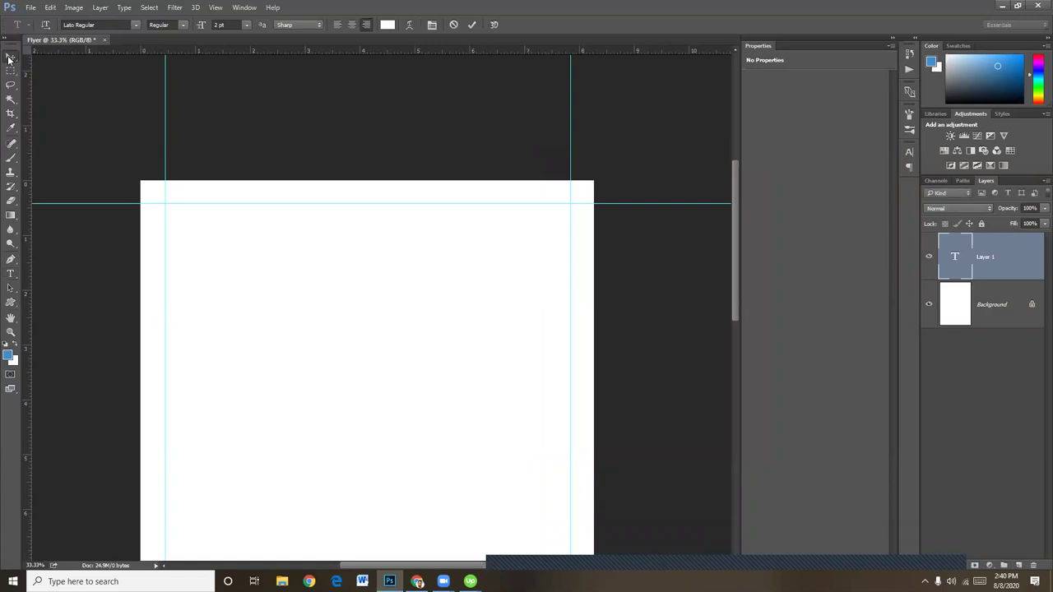
pyautogui.click(973, 293)
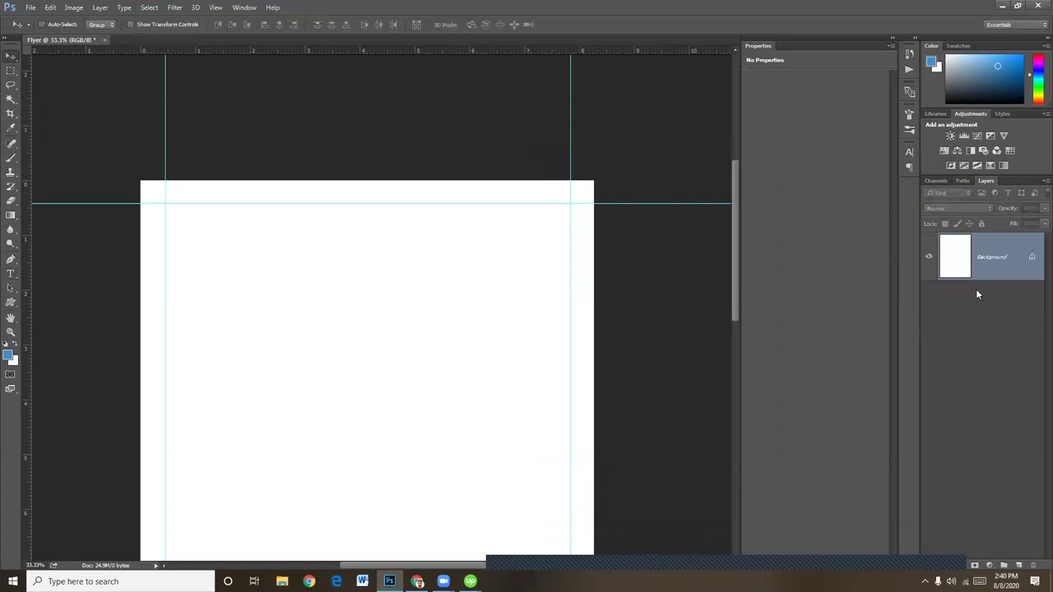
pyautogui.click(10, 275)
pyautogui.click(409, 244)
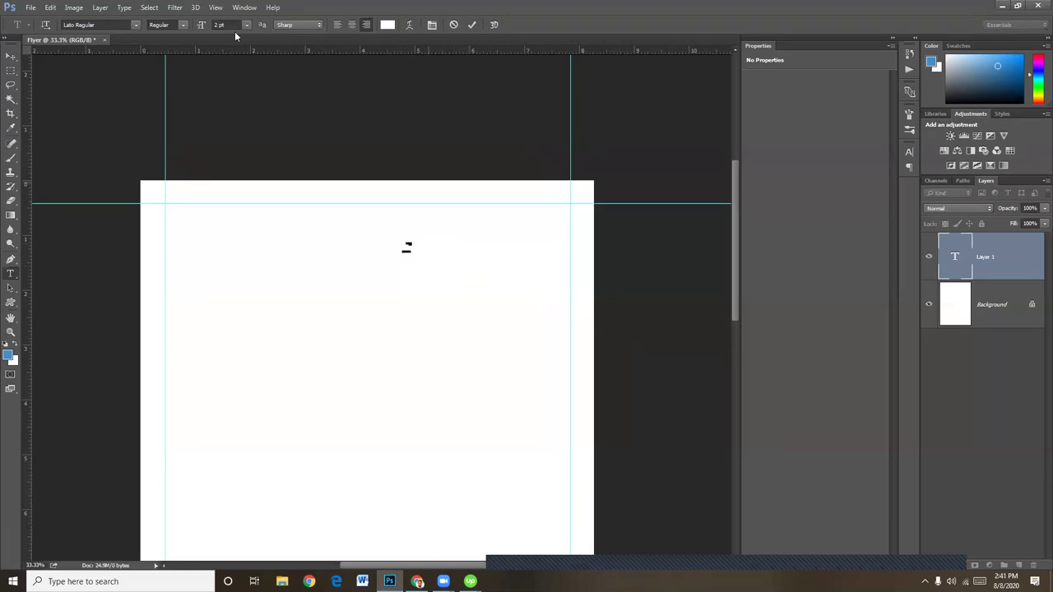
# Make the headline 26 pt in black (000000) and show the Character panel
pyautogui.moveTo(201, 26); pyautogui.dragTo(214, 26)
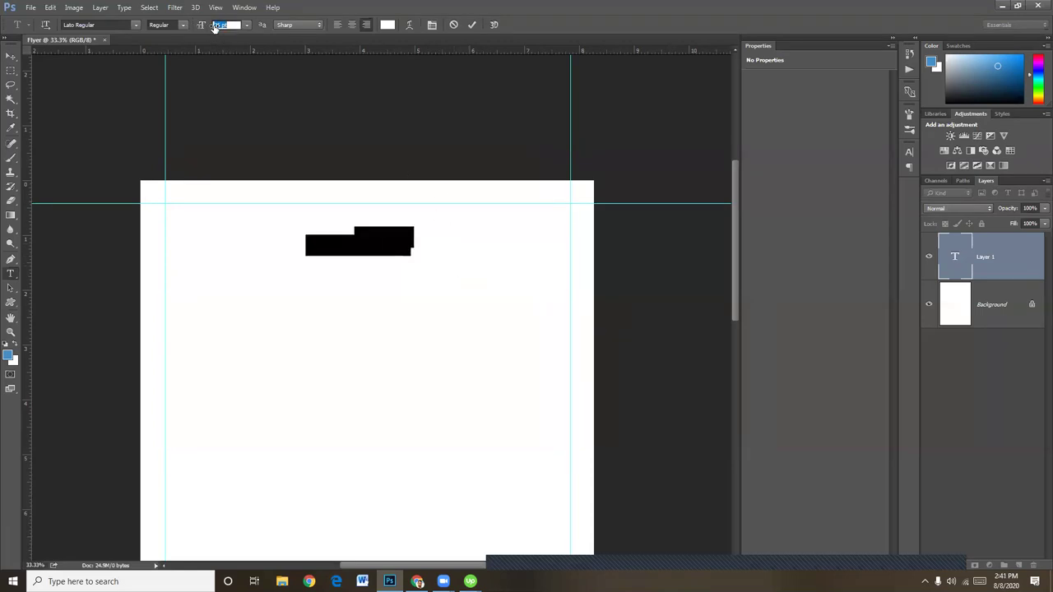
pyautogui.click(388, 25)
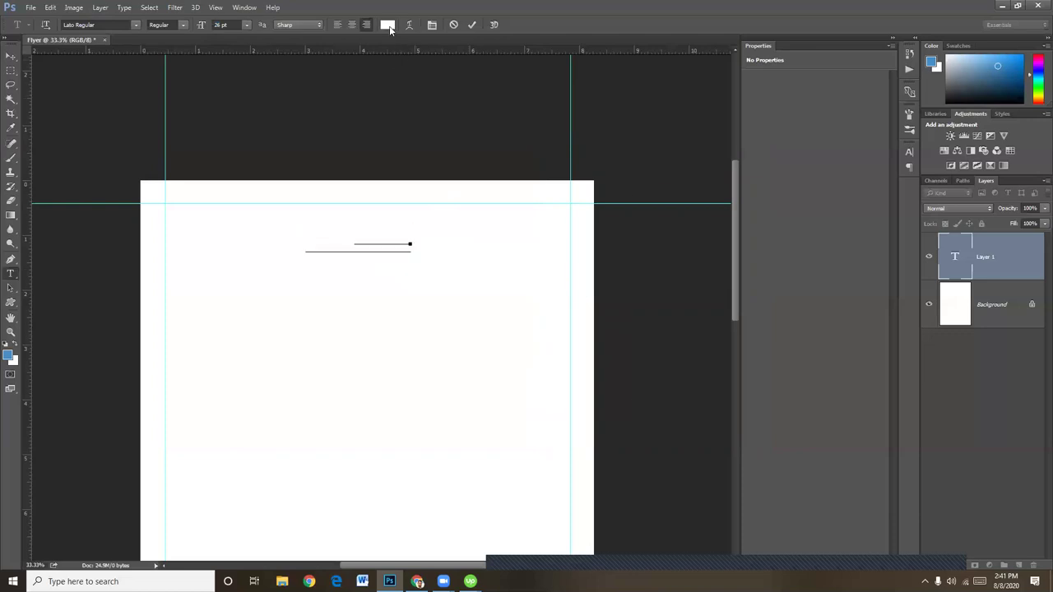
pyautogui.write('000000')
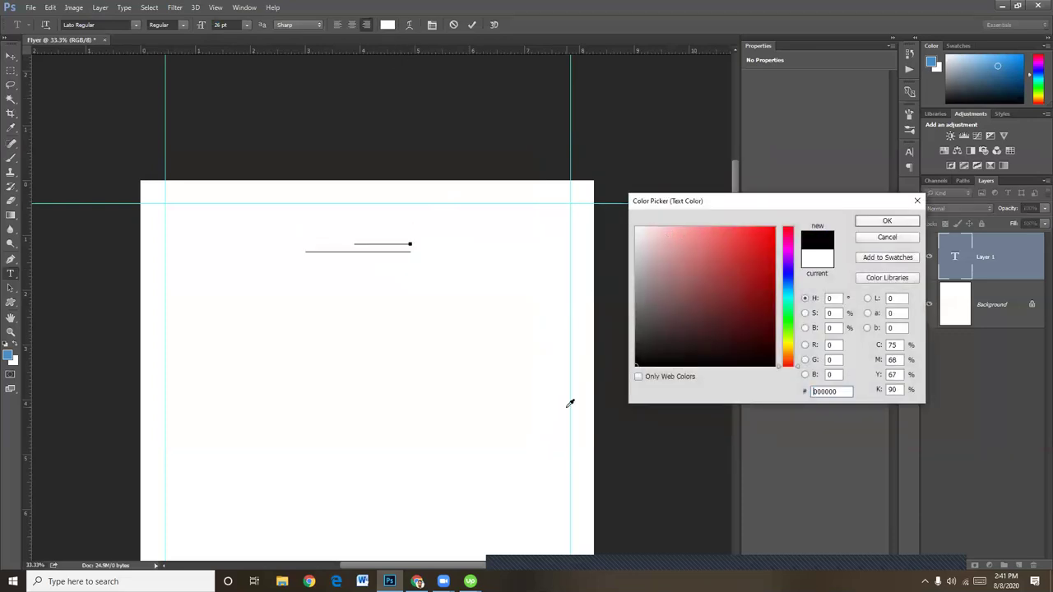
pyautogui.click(888, 221)
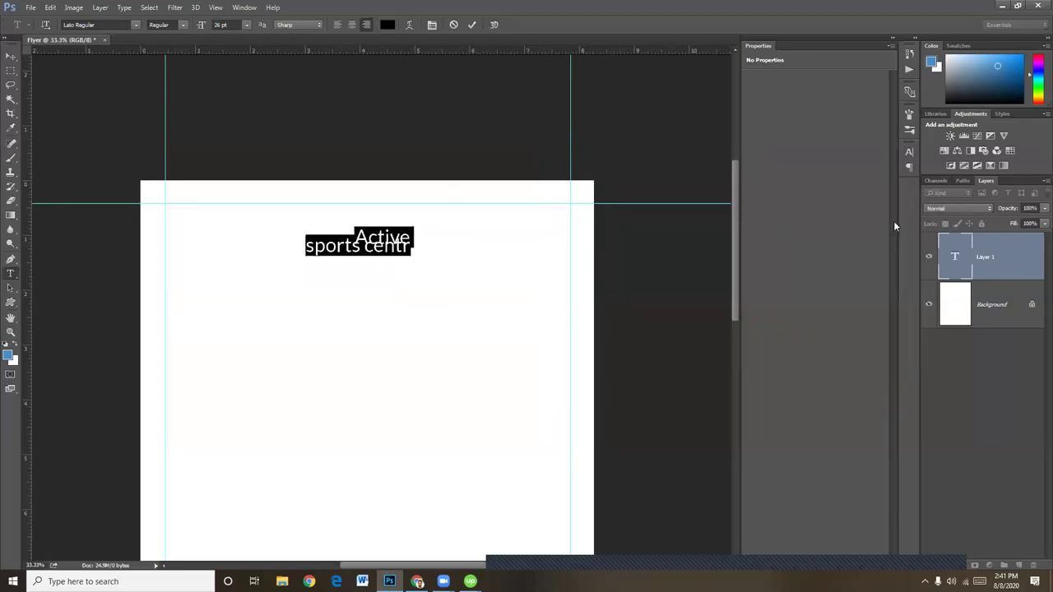
pyautogui.click(432, 24)
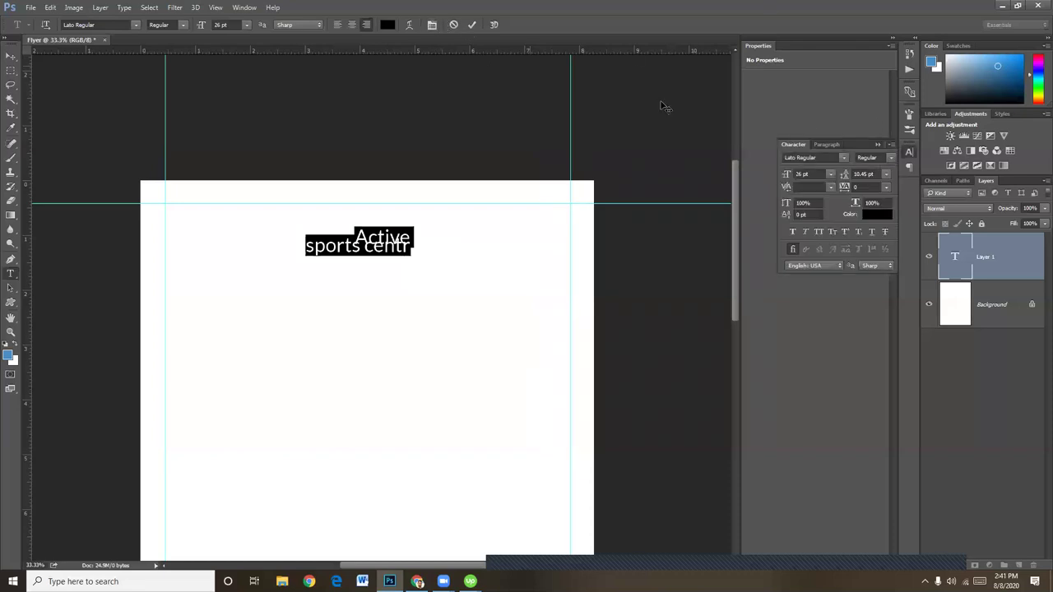
# Set the line spacing to Auto and turn both headline lines into all capitals
pyautogui.click(891, 162)
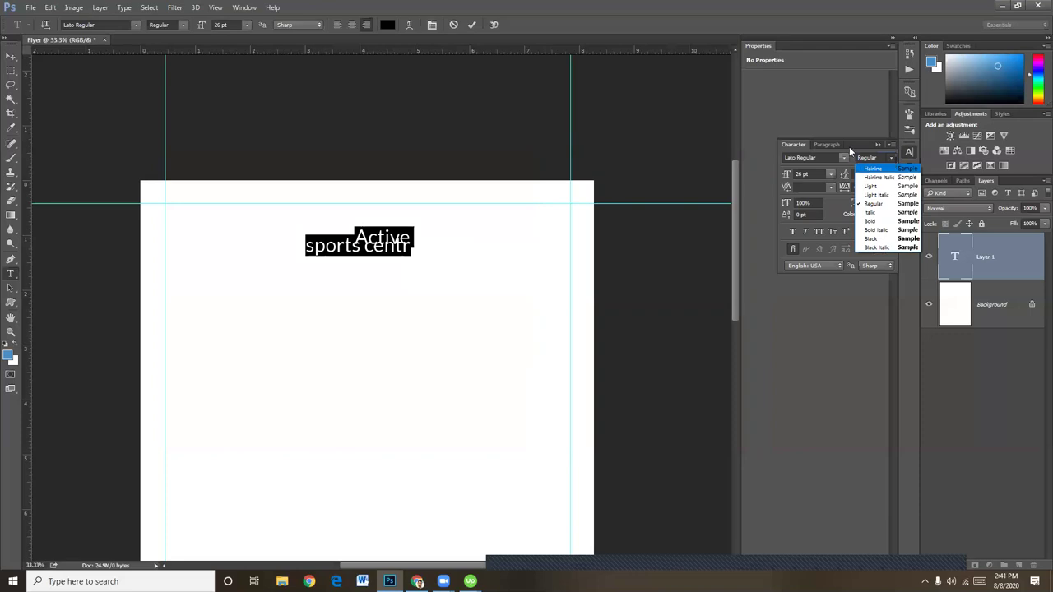
pyautogui.click(840, 203)
pyautogui.click(886, 175)
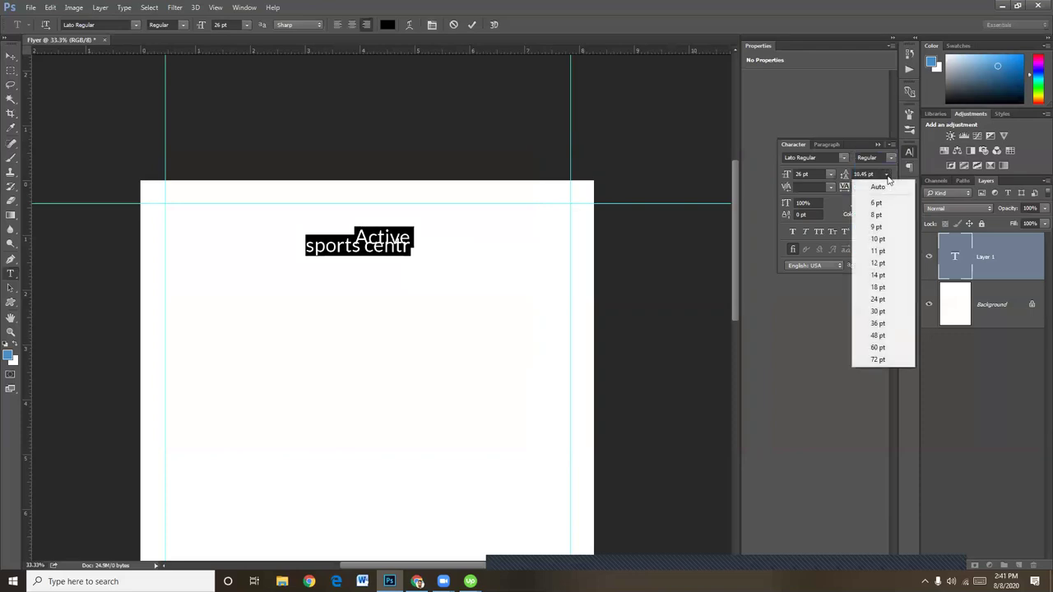
pyautogui.click(883, 184)
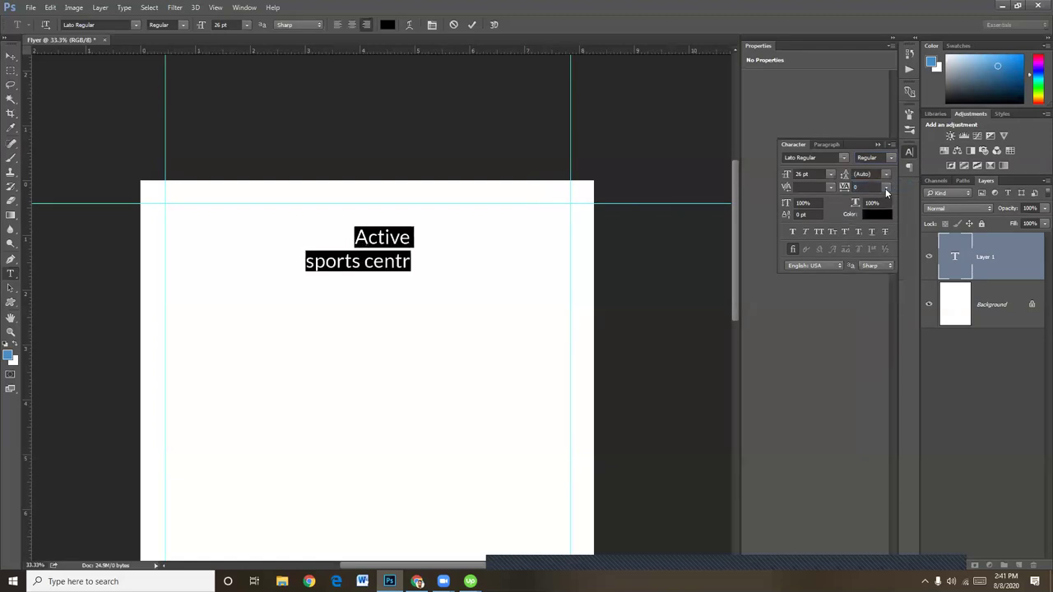
pyautogui.click(380, 240)
pyautogui.tripleClick(370, 260)
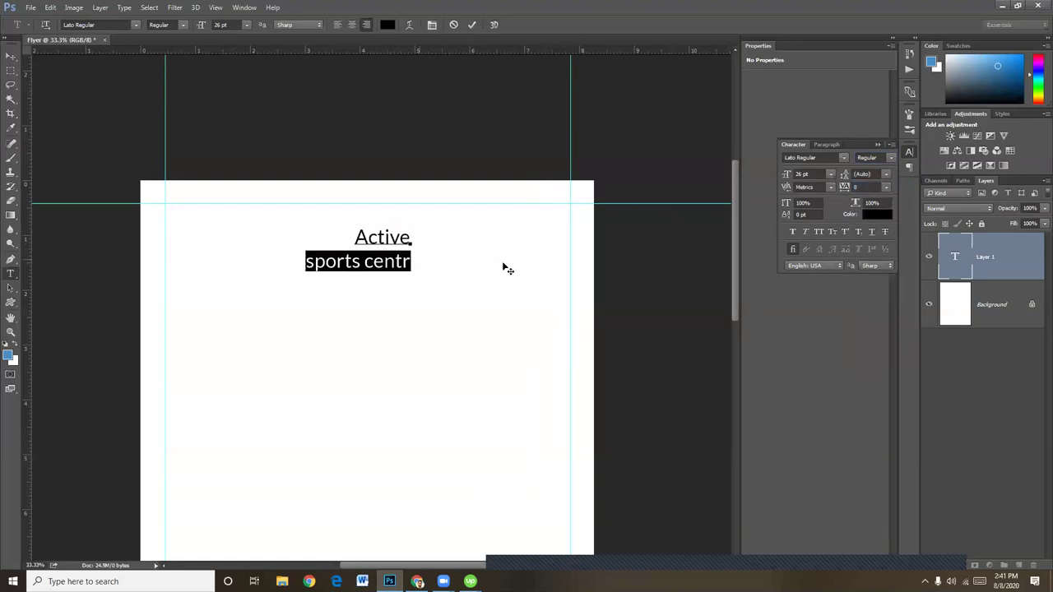
pyautogui.click(819, 231)
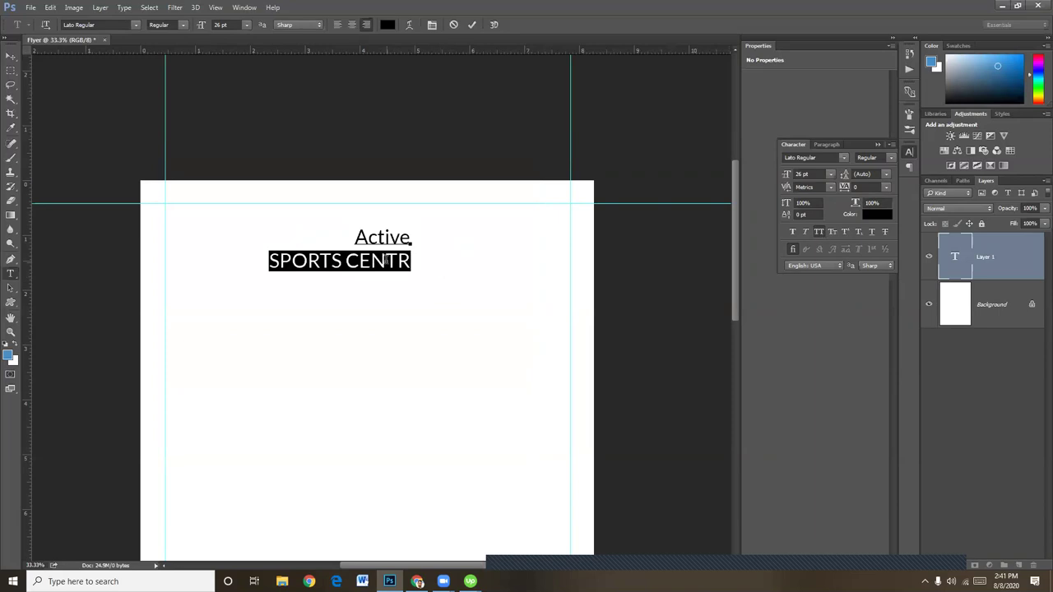
pyautogui.doubleClick(383, 237)
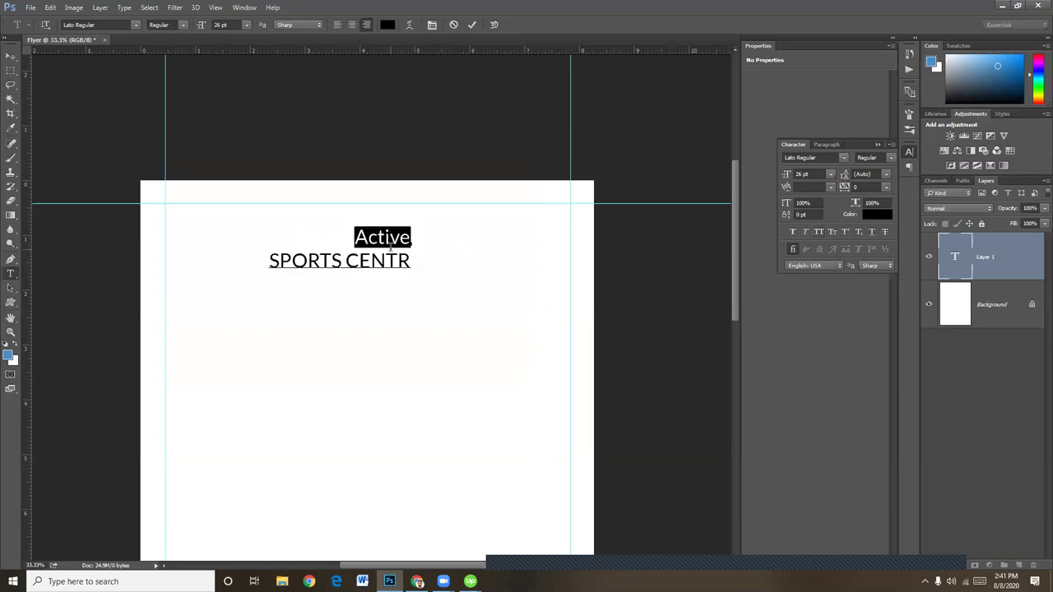
pyautogui.click(819, 231)
pyautogui.press('Right')
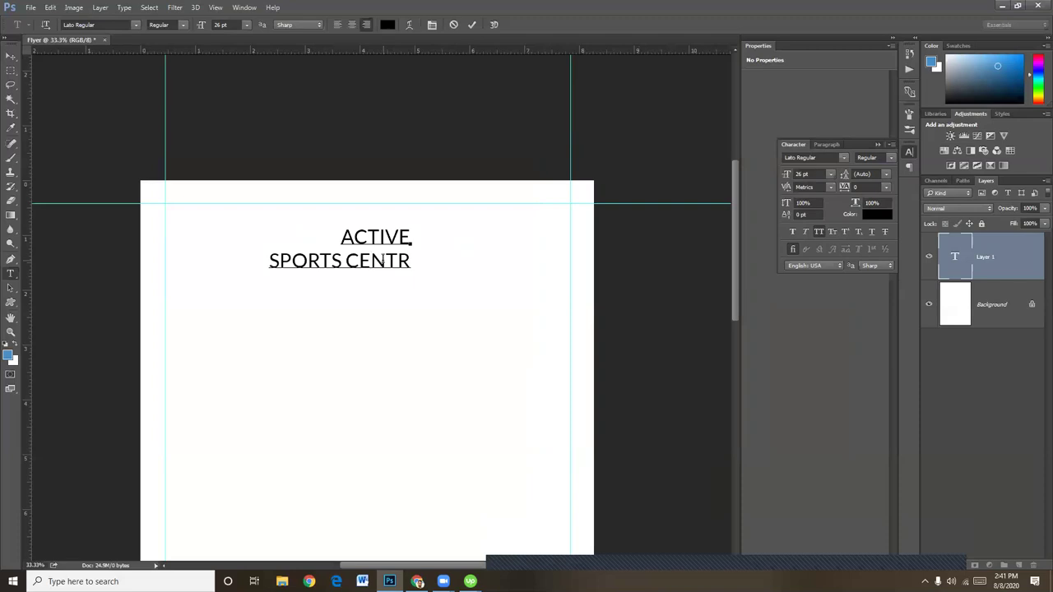
pyautogui.tripleClick(382, 261)
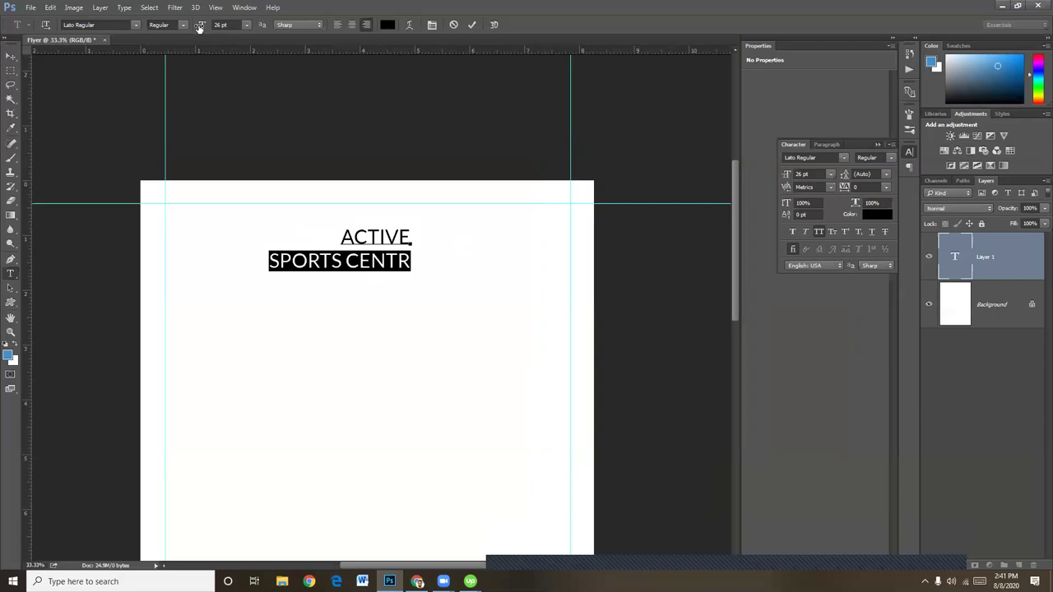
# Set ACTIVE in Lato Bold and shrink the SPORTS CENTR line to 13 pt
pyautogui.click(377, 237)
pyautogui.doubleClick(374, 237)
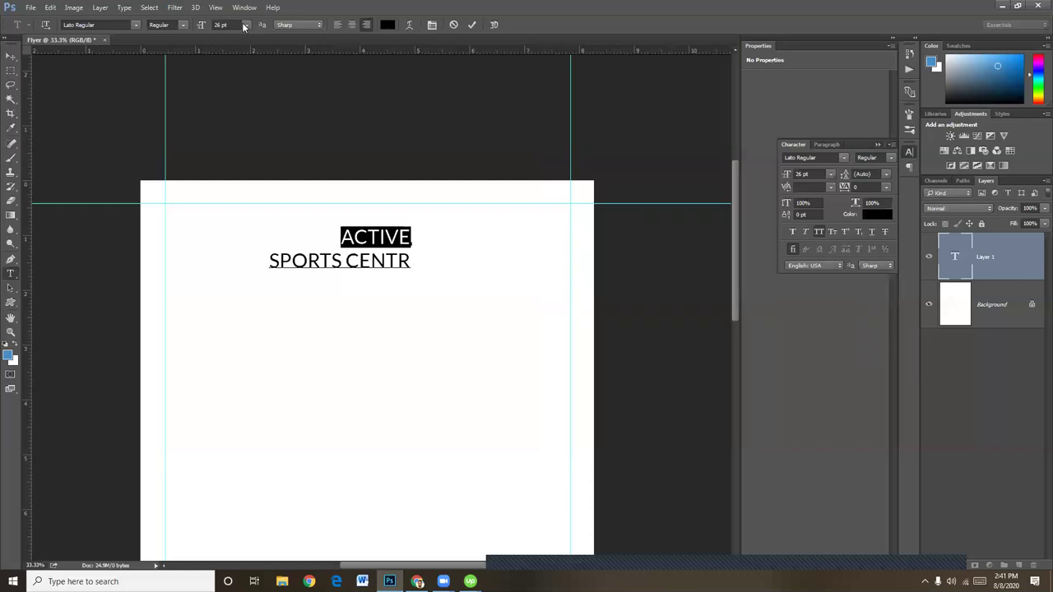
pyautogui.click(184, 25)
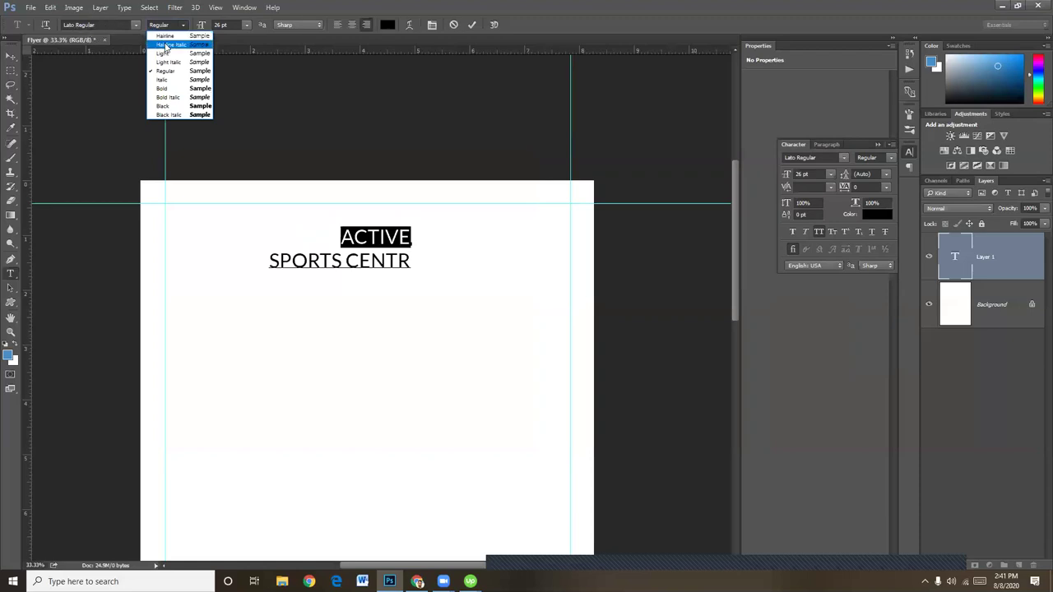
pyautogui.click(163, 88)
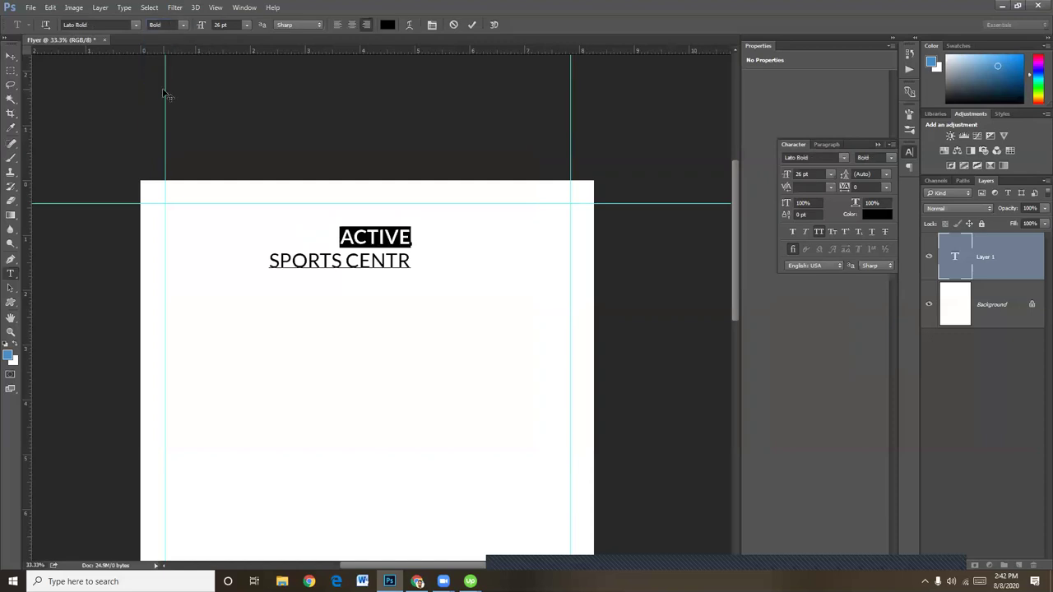
pyautogui.doubleClick(359, 261)
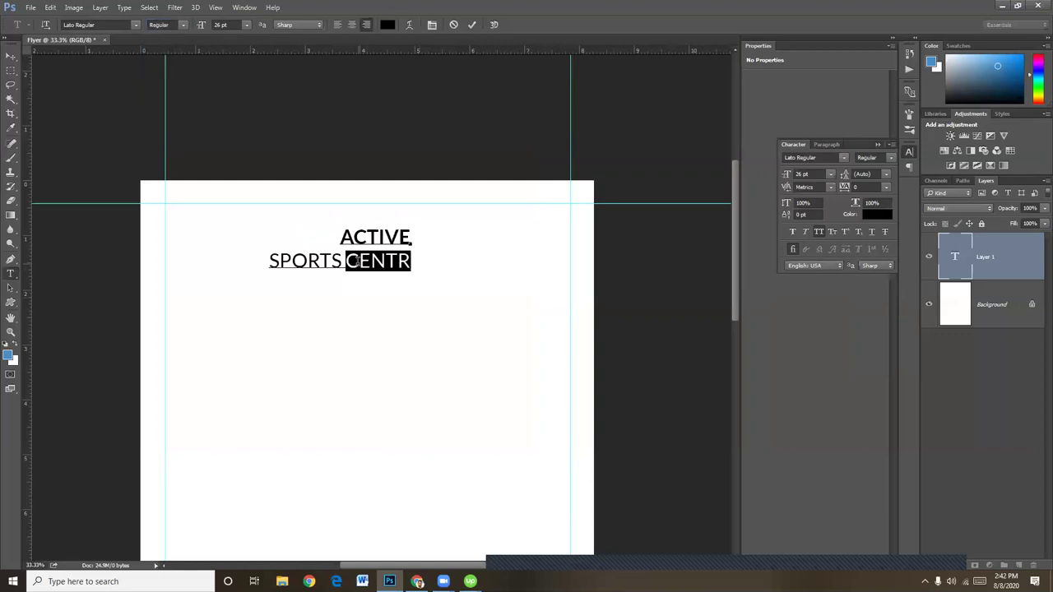
pyautogui.tripleClick(355, 260)
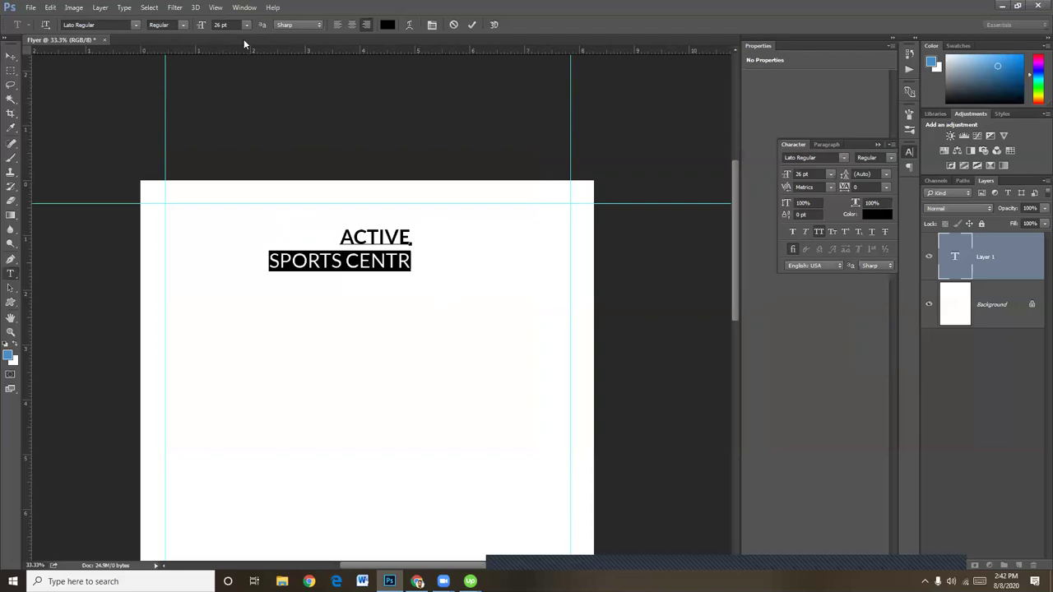
pyautogui.moveTo(206, 26); pyautogui.dragTo(199, 28)
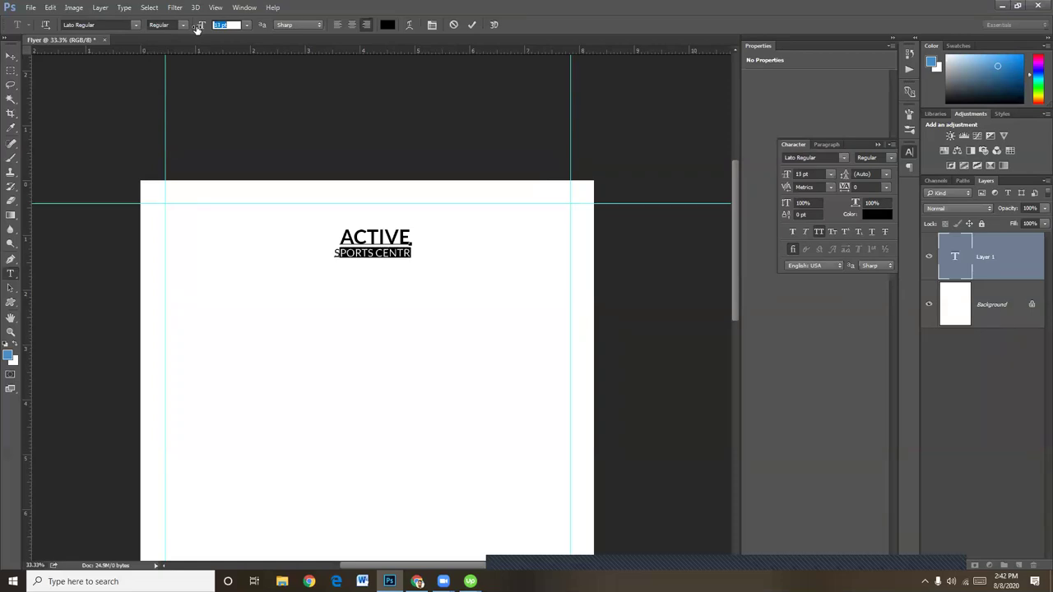
pyautogui.click(15, 58)
# Move the headline layer to the top-right margin guides and nudge it up
pyautogui.rightClick(395, 237)
pyautogui.click(439, 243)
pyautogui.moveTo(395, 235); pyautogui.dragTo(546, 224)
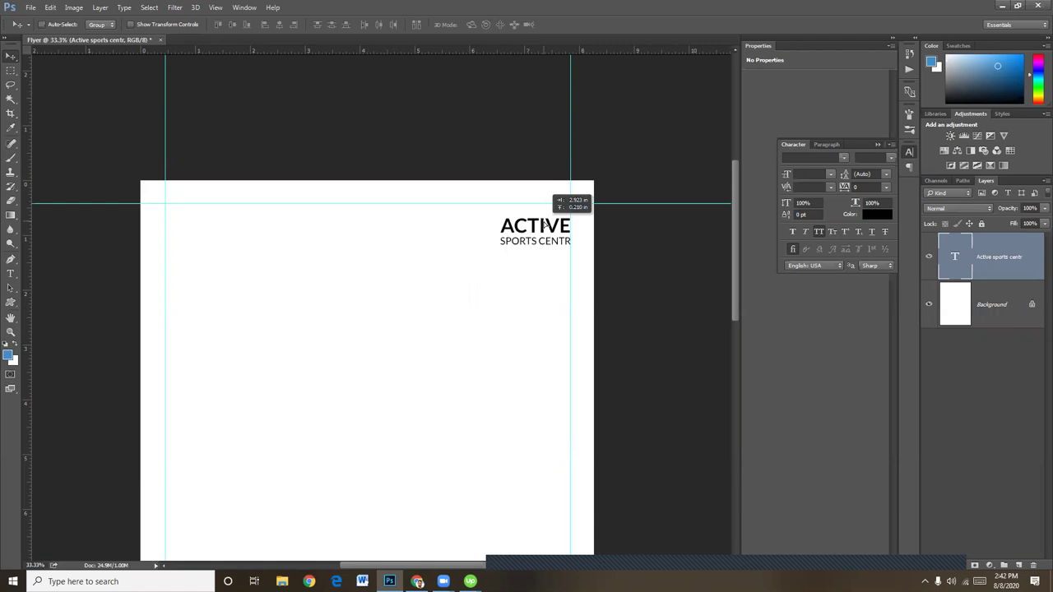
pyautogui.hotkey('shift', 'Up')
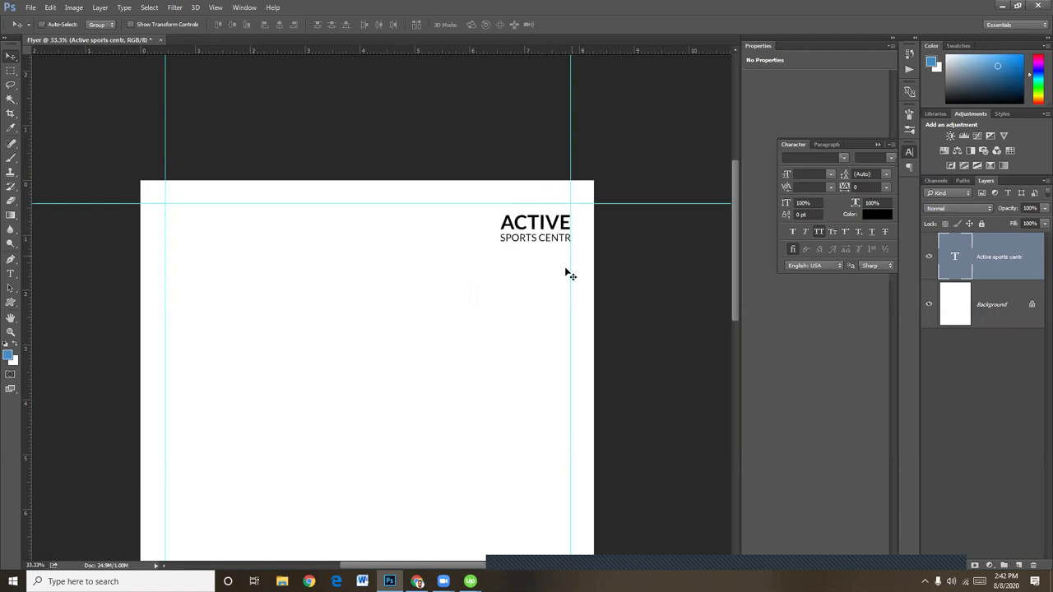
# Insert the missing E so the second line reads SPORTS CENTER
pyautogui.click(11, 273)
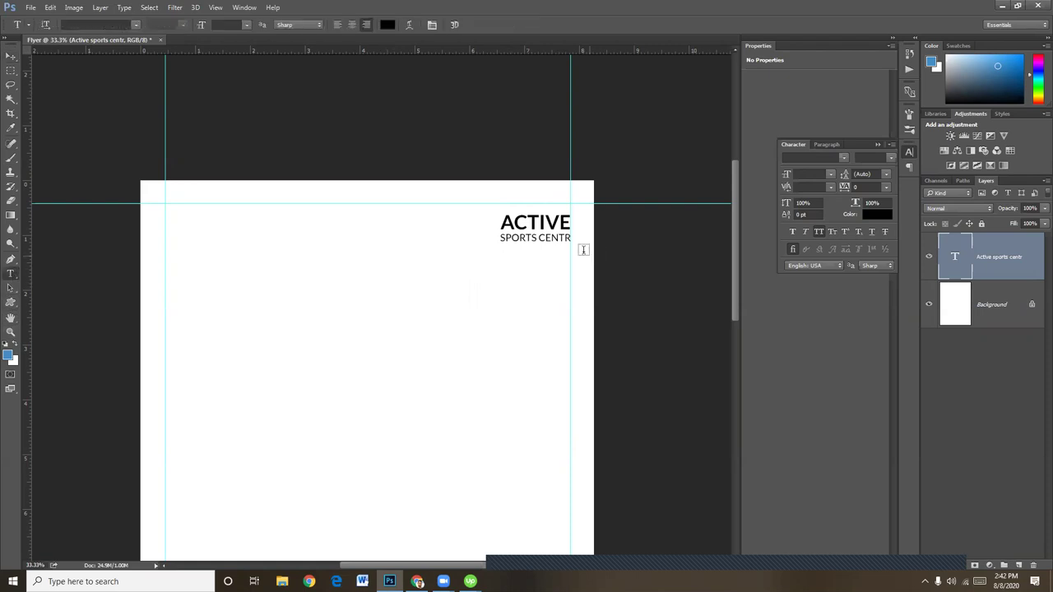
pyautogui.click(557, 237)
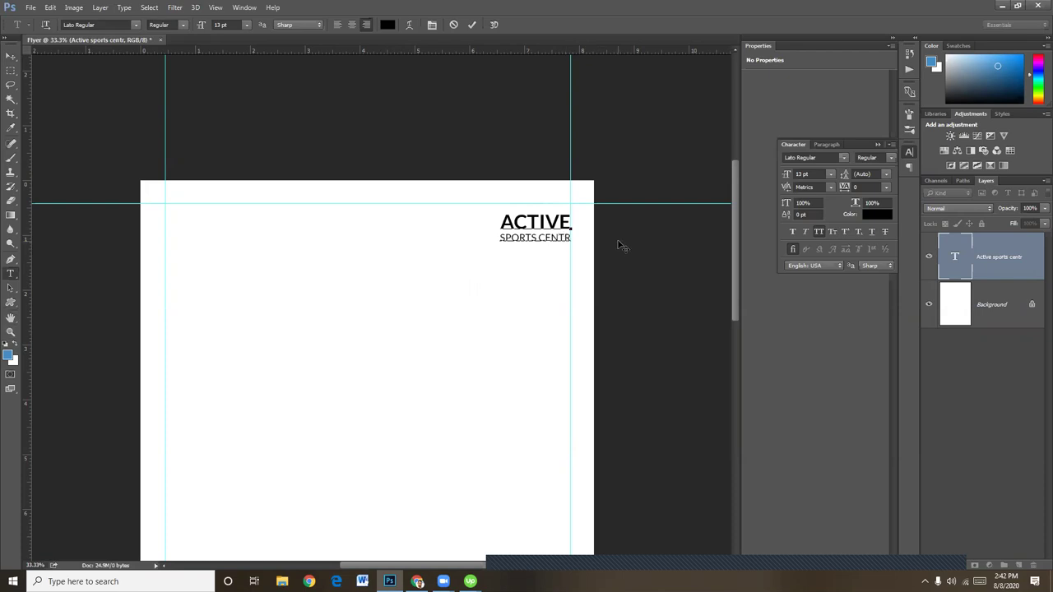
pyautogui.write('E')
# Reduce SPORTS CENTER to 12 pt and nudge the headline slightly left and up
pyautogui.tripleClick(533, 235)
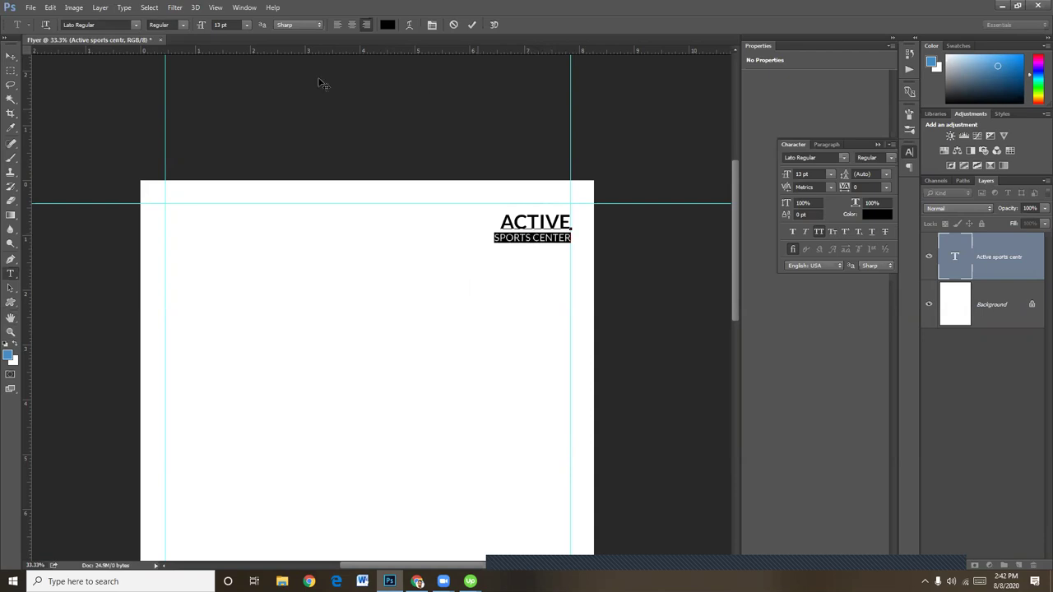
pyautogui.click(221, 25)
pyautogui.press('Down')
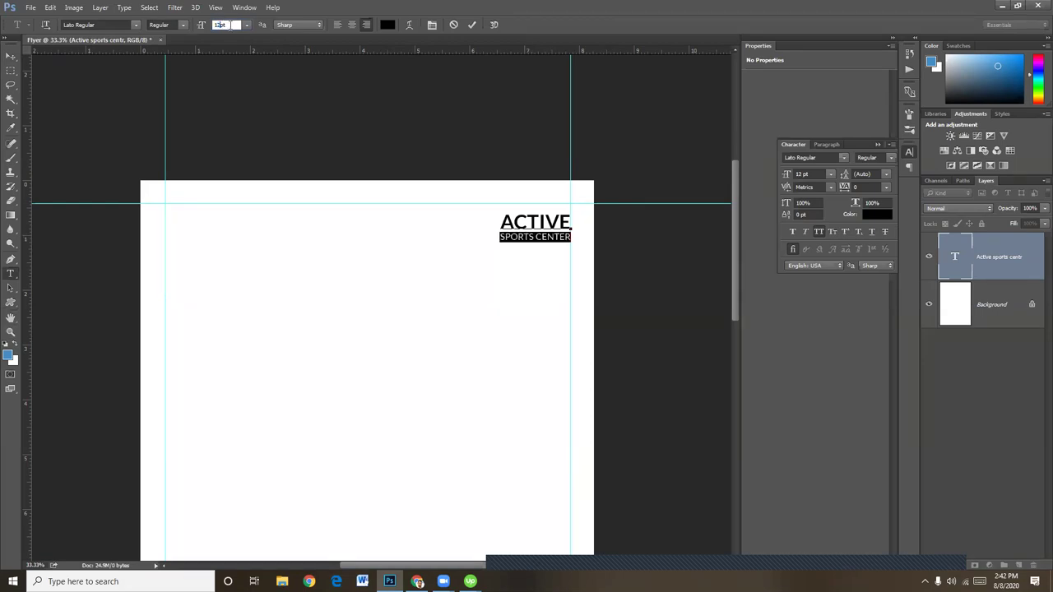
pyautogui.click(20, 56)
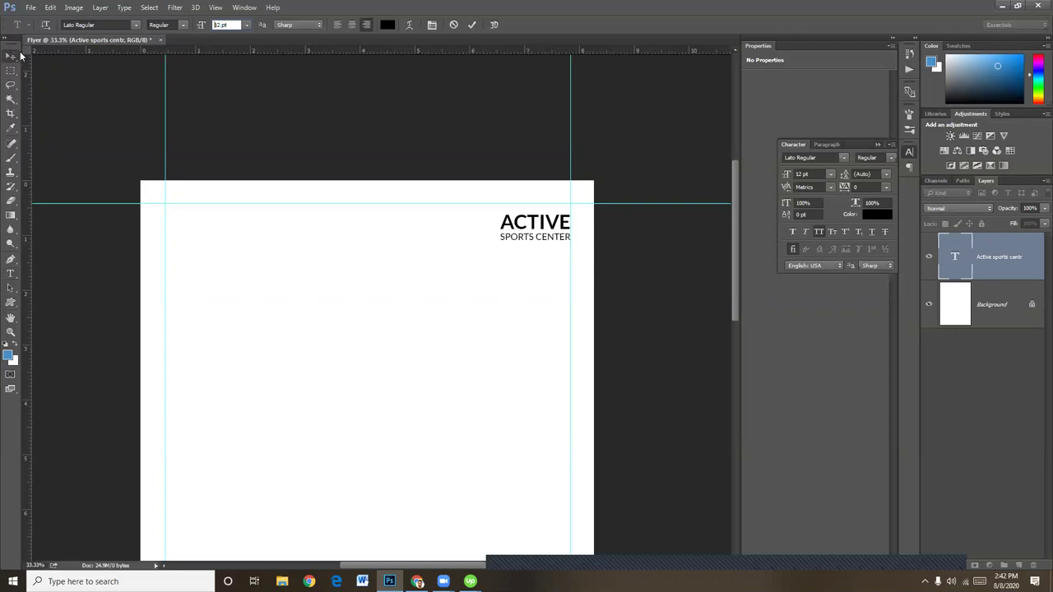
pyautogui.press('Left')
pyautogui.press('Left')
pyautogui.press('Left')
pyautogui.press('Left')
pyautogui.press('Left')
pyautogui.press('Left')
pyautogui.press('Up')
pyautogui.press('Up')
pyautogui.press('Up')
pyautogui.press('Up')
pyautogui.press('Up')
pyautogui.press('Up')
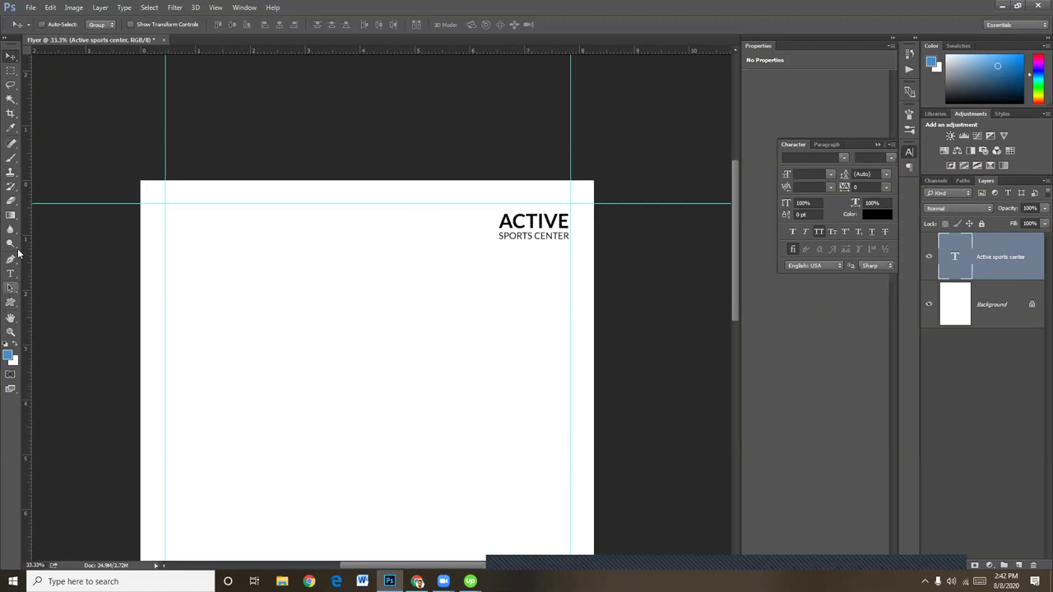
pyautogui.click(19, 275)
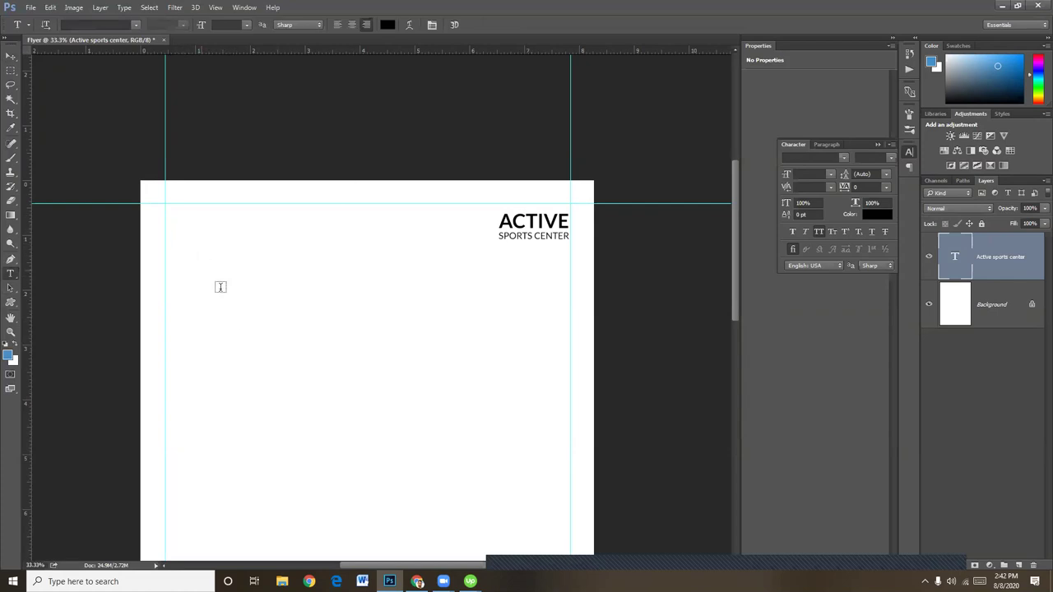
# Start a new text layer near the top-left and shift it slightly left and down
pyautogui.click(207, 252)
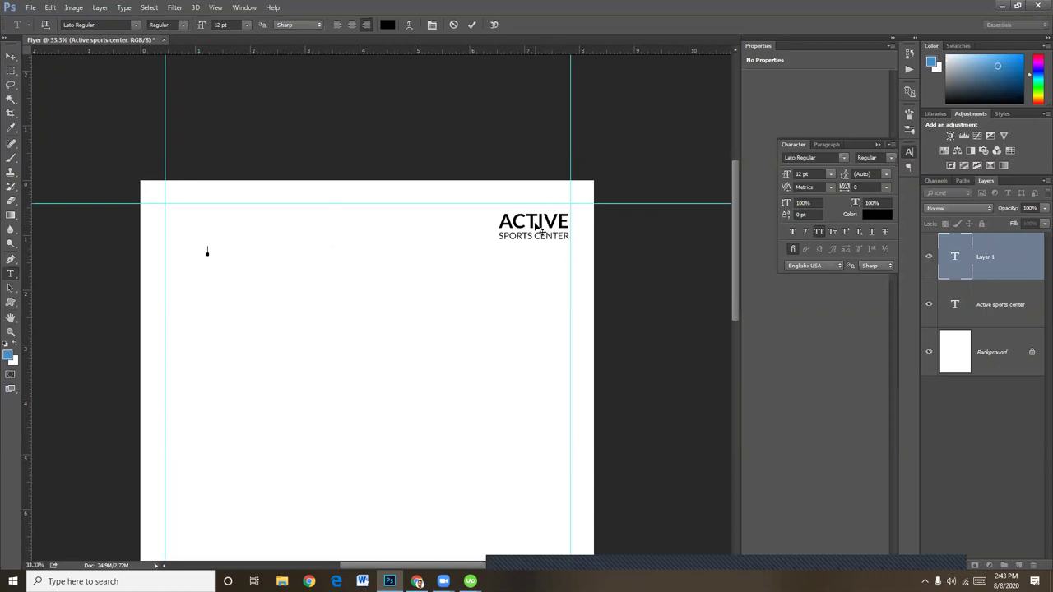
pyautogui.scroll(-5, 499, 332)
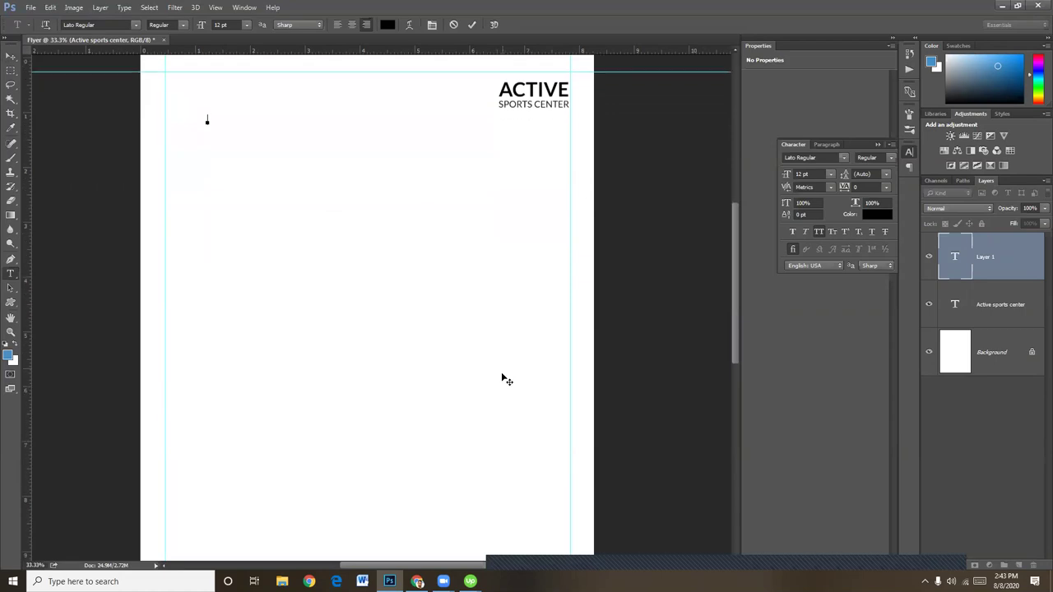
pyautogui.scroll(-2, 123, 467)
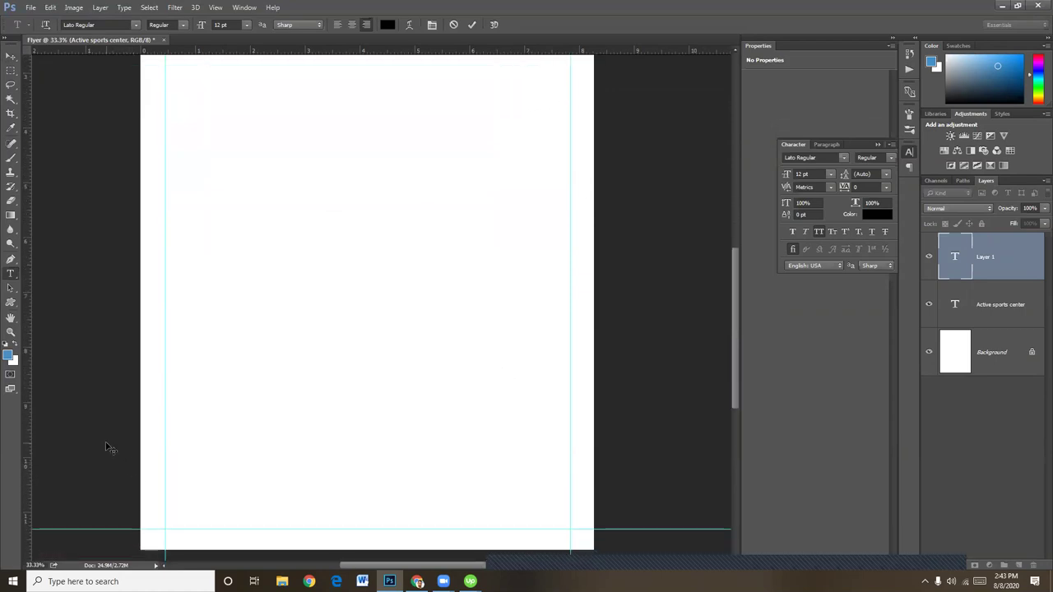
pyautogui.scroll(2, 416, 390)
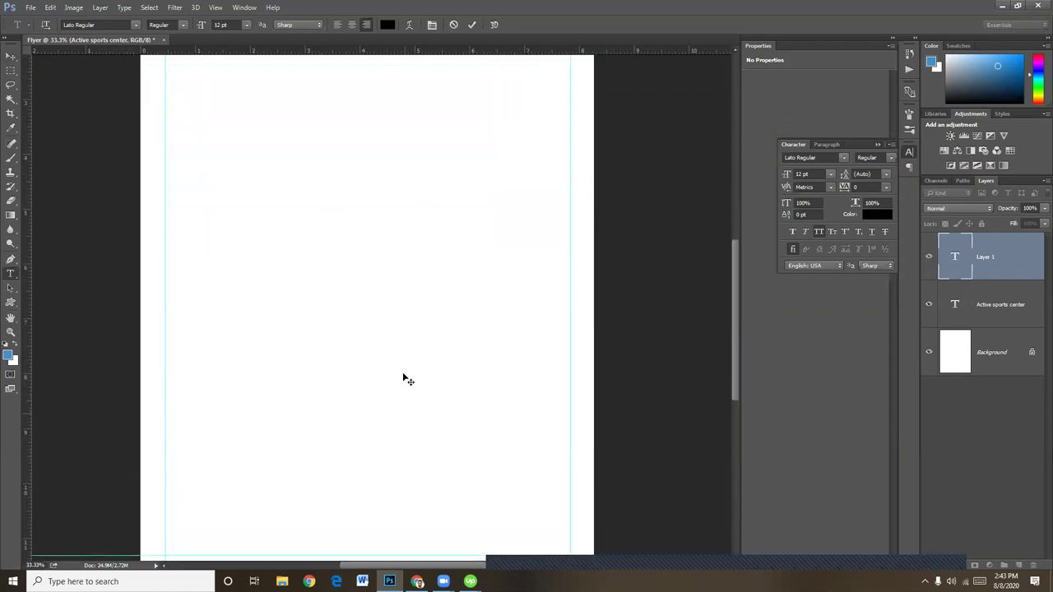
pyautogui.scroll(5, 531, 256)
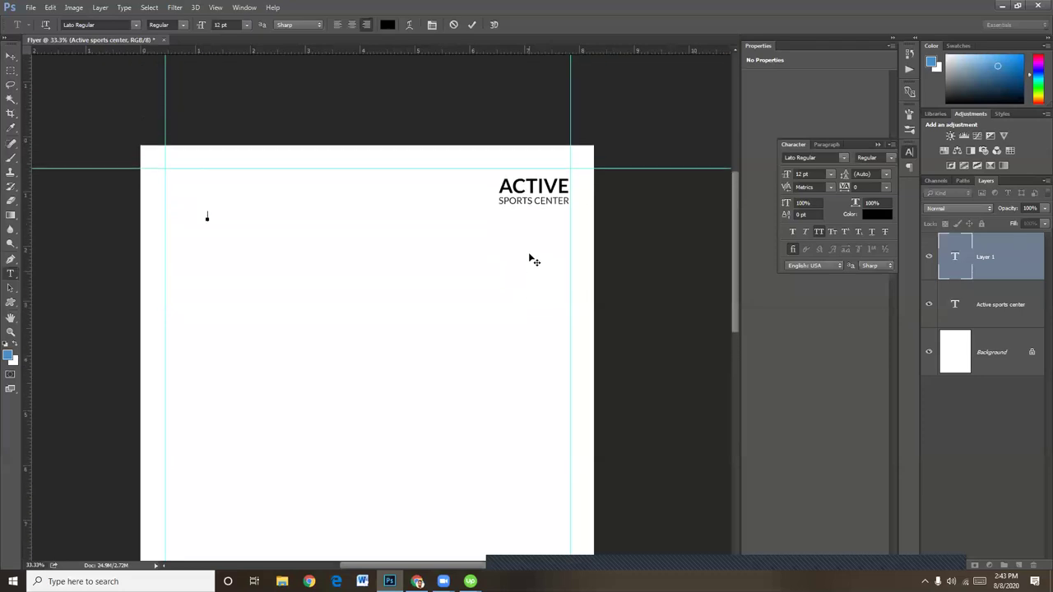
pyautogui.scroll(1, 263, 271)
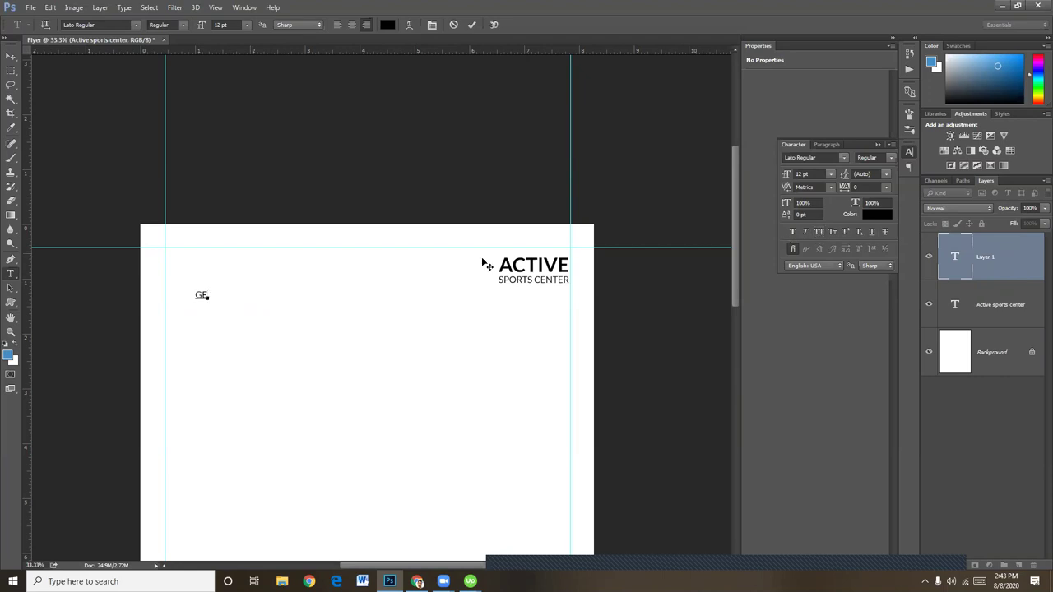
pyautogui.hotkey('ctrl', 'shift', 'k')
pyautogui.press('BackSpace')
pyautogui.hotkey('ctrl', 'a')
pyautogui.write('B')
pyautogui.hotkey('ctrl', 'a')
pyautogui.moveTo(218, 297)
pyautogui.mouseDown()
pyautogui.moveTo(198, 300)
pyautogui.moveTo(208, 301)
pyautogui.mouseUp()
pyautogui.hotkey('ctrl', 'a')
# Type 'Get in Shape', left-align it, and add '& be' on the next line
pyautogui.write('G')
pyautogui.write('et')
pyautogui.write(' in')
pyautogui.write(' Shape')
pyautogui.hotkey('ctrl', 'a')
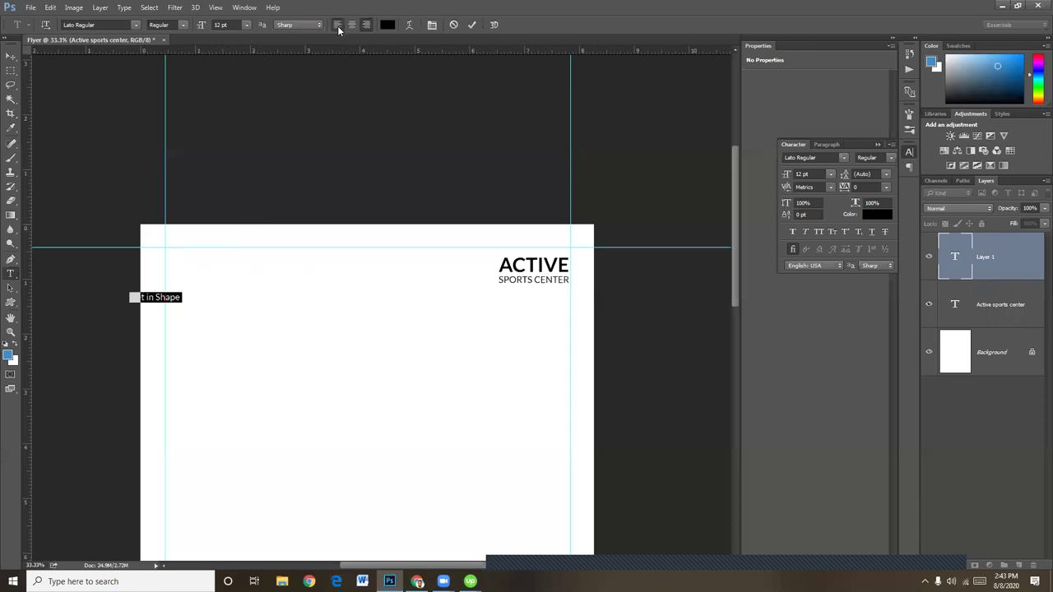
pyautogui.click(337, 24)
pyautogui.click(233, 298)
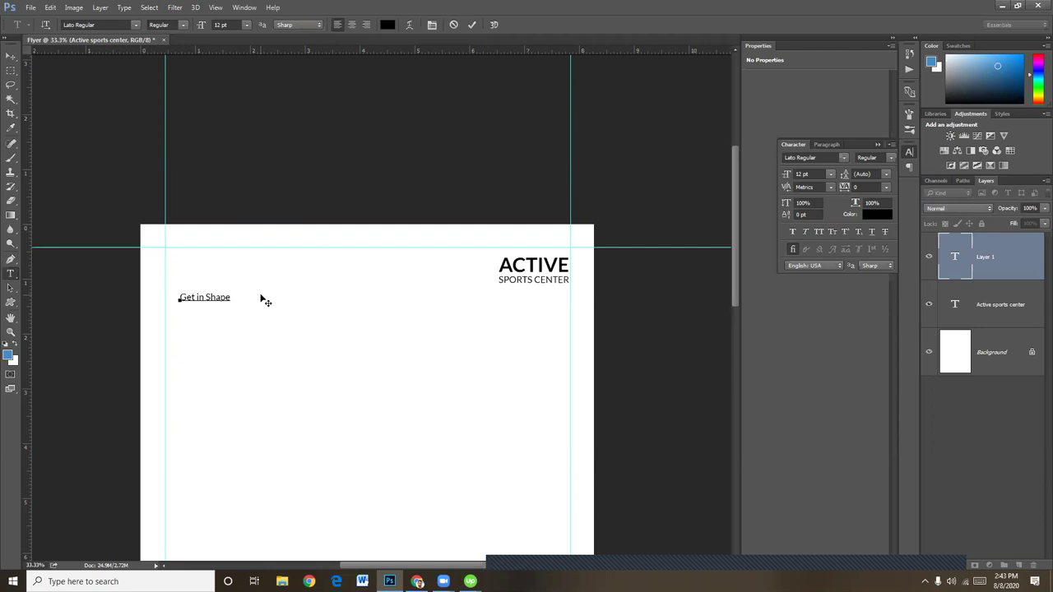
pyautogui.write('& be healthy')
# Set the words SHAPE and HEALTHY in All Caps
pyautogui.tripleClick(206, 308)
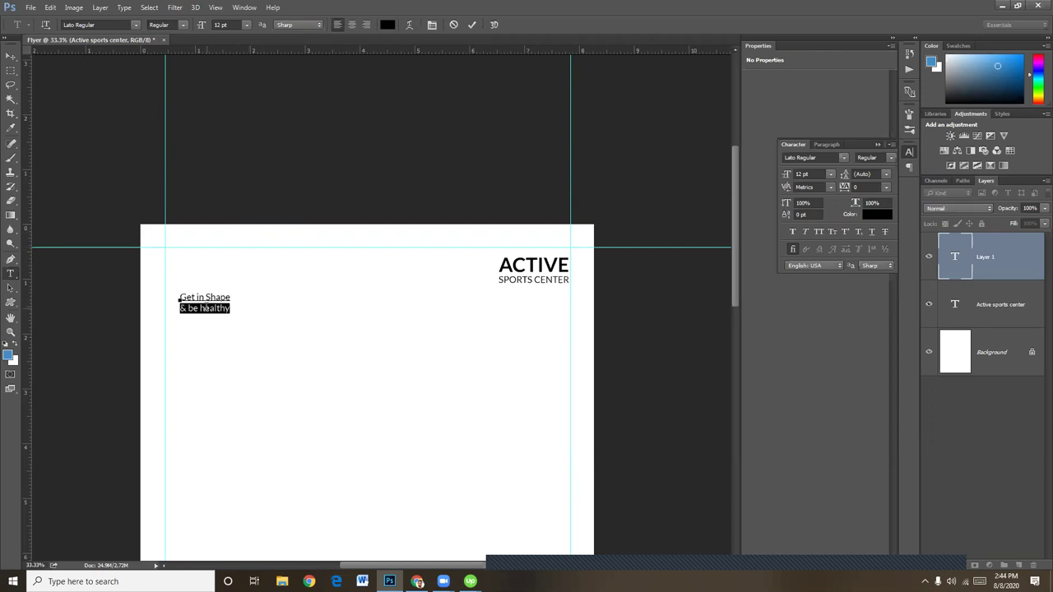
pyautogui.click(208, 306)
pyautogui.moveTo(237, 297)
pyautogui.mouseDown()
pyautogui.moveTo(211, 297)
pyautogui.moveTo(231, 297)
pyautogui.mouseUp()
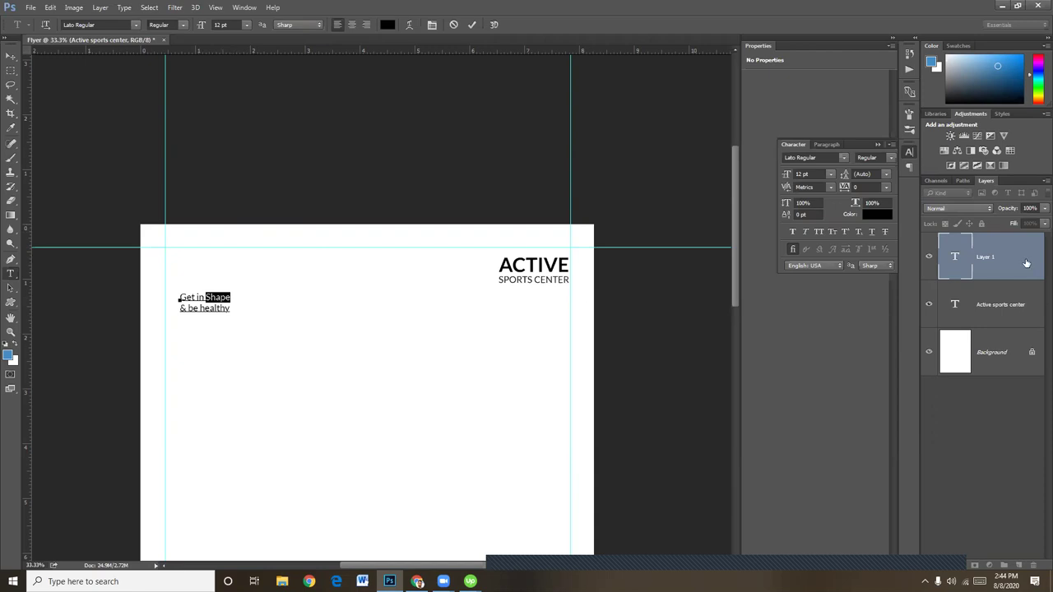
pyautogui.click(819, 232)
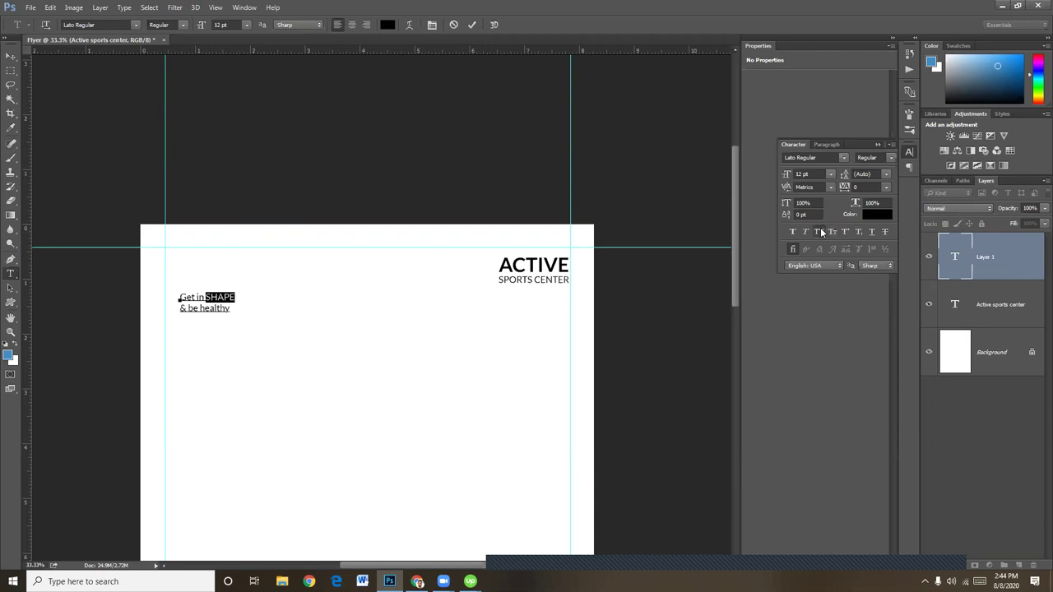
pyautogui.click(220, 308)
pyautogui.moveTo(200, 307); pyautogui.dragTo(232, 307)
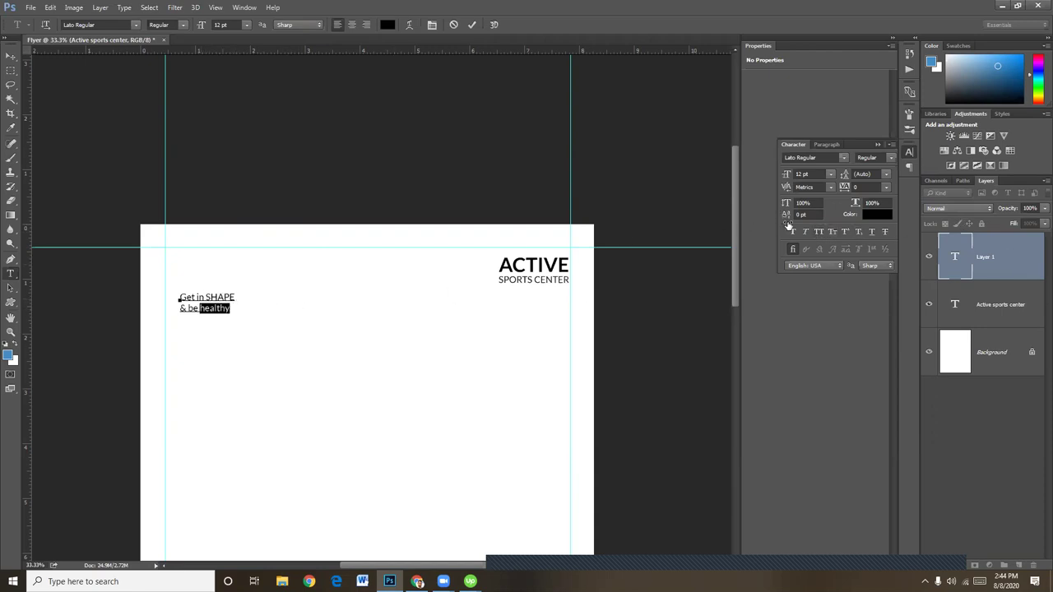
pyautogui.click(818, 233)
# Move the tagline onto the top-left guides and scale it up to 35.15 pt
pyautogui.click(11, 56)
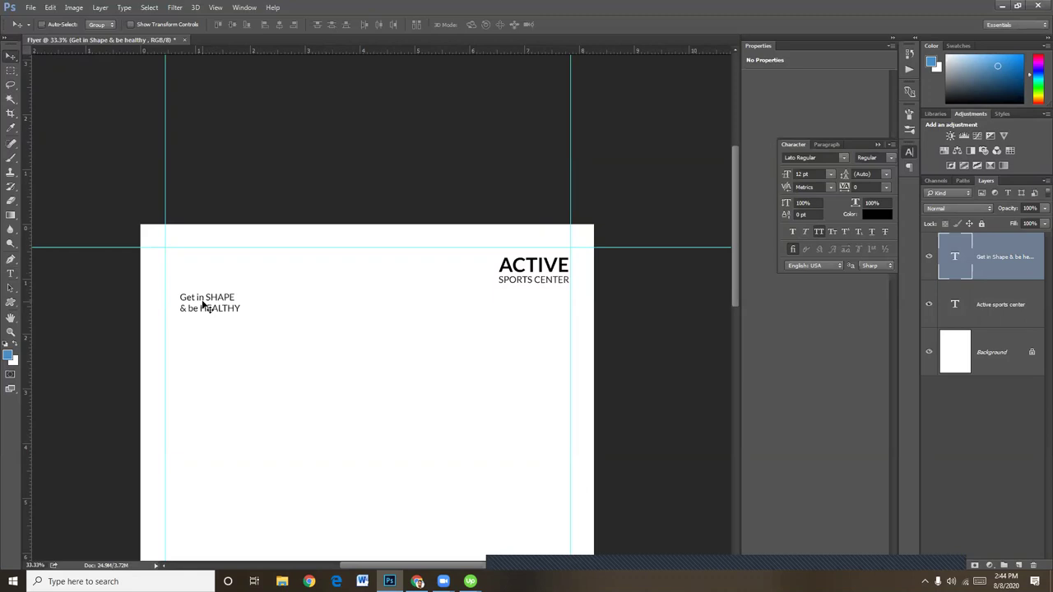
pyautogui.moveTo(197, 301)
pyautogui.mouseDown()
pyautogui.moveTo(187, 258)
pyautogui.moveTo(348, 346)
pyautogui.moveTo(336, 347)
pyautogui.mouseUp()
pyautogui.hotkey('ctrl', 't')
pyautogui.press('Return')
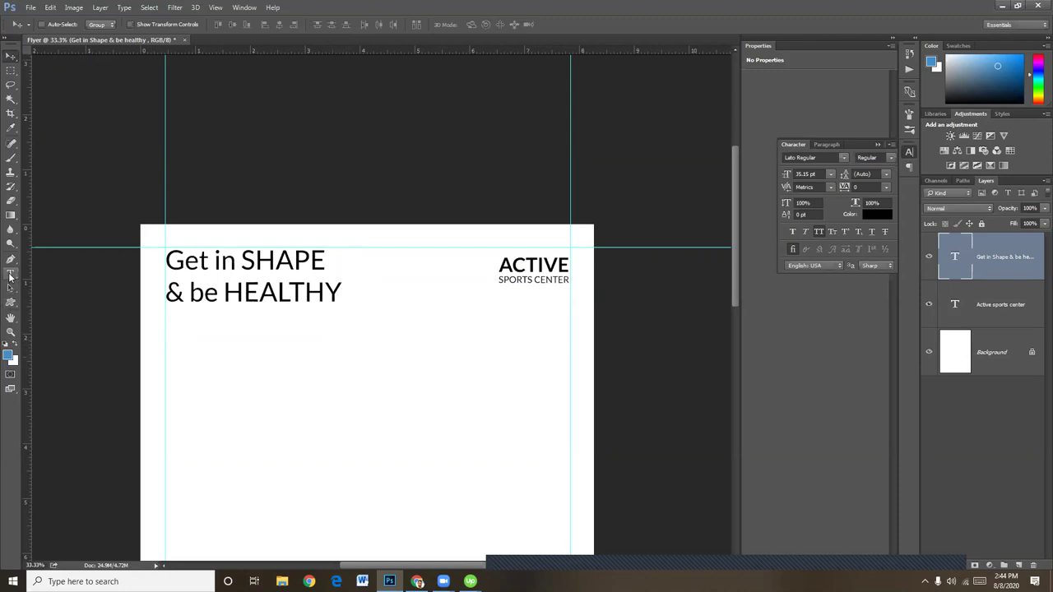
# Set the tagline words 'Get in' and '& be' to the Lato Light weight
pyautogui.click(11, 274)
pyautogui.click(216, 262)
pyautogui.moveTo(241, 261); pyautogui.dragTo(143, 255)
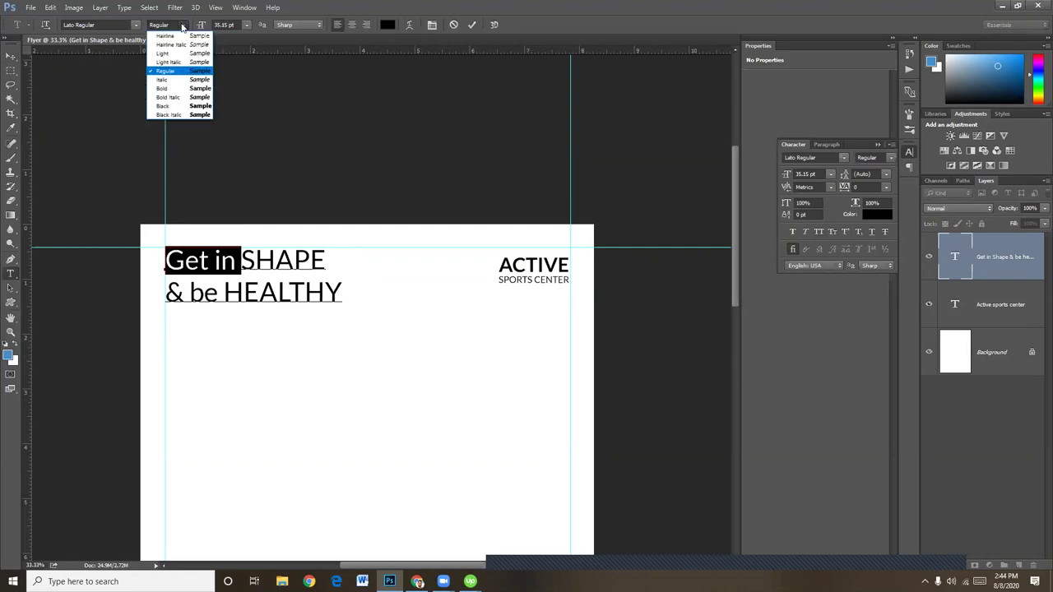
pyautogui.click(172, 53)
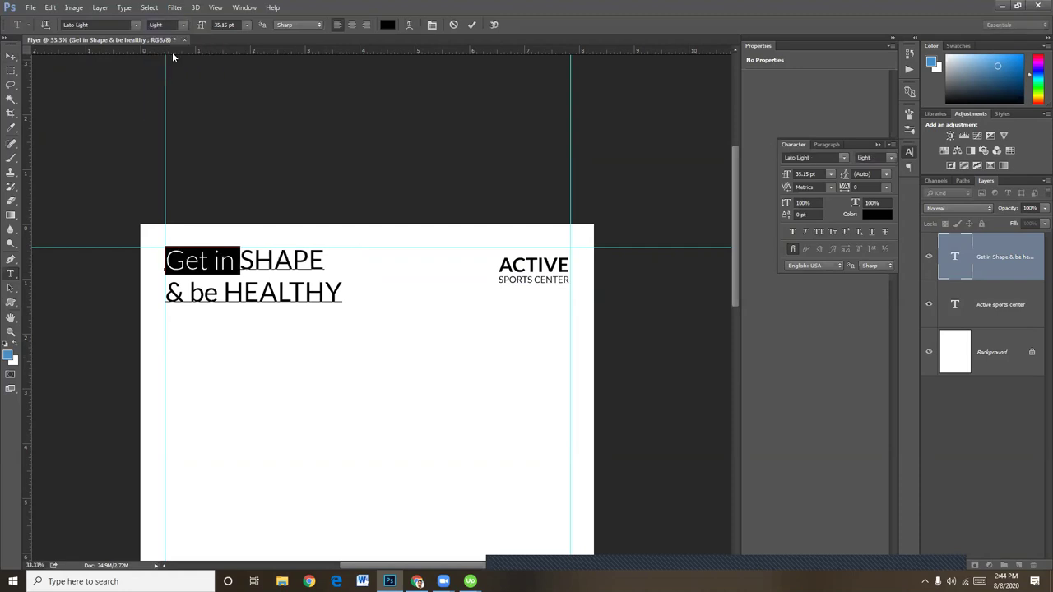
pyautogui.moveTo(218, 292); pyautogui.dragTo(168, 293)
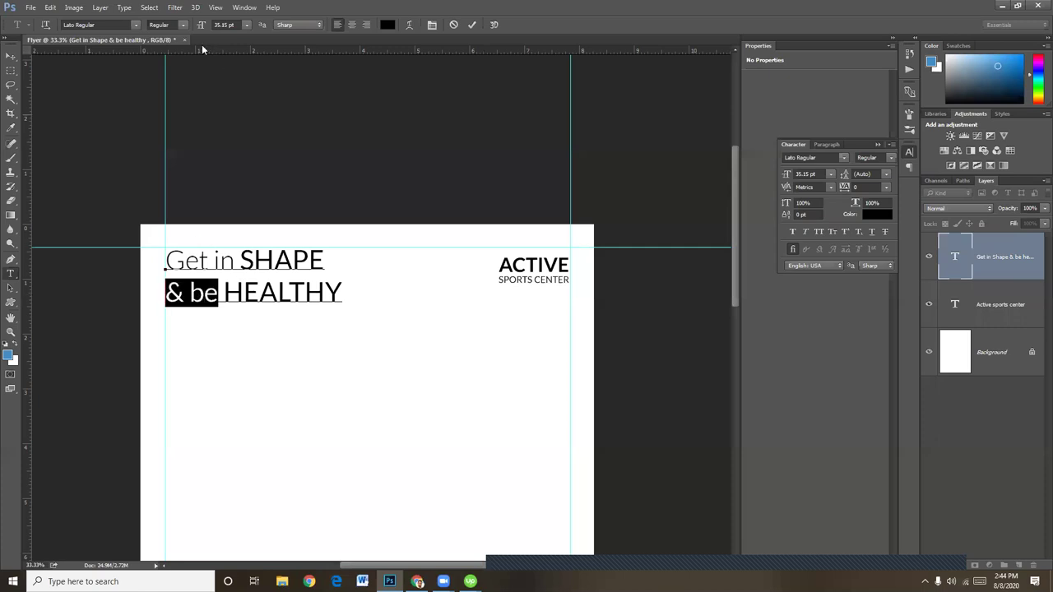
pyautogui.click(183, 26)
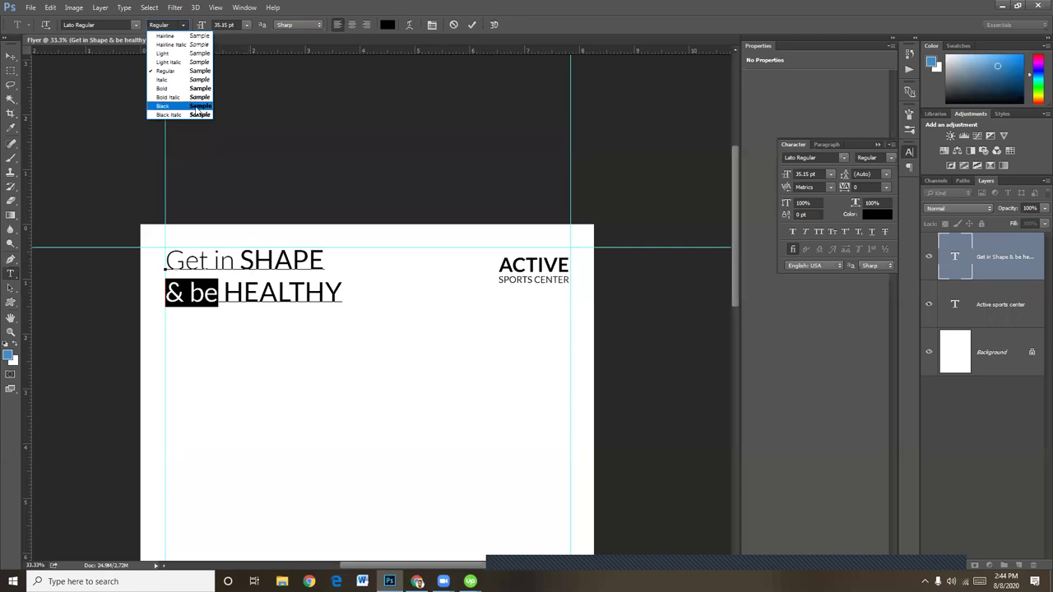
pyautogui.click(185, 55)
# Select the word SHAPE and make it bold
pyautogui.moveTo(252, 258); pyautogui.dragTo(333, 251)
pyautogui.moveTo(240, 260); pyautogui.dragTo(340, 249)
pyautogui.click(181, 24)
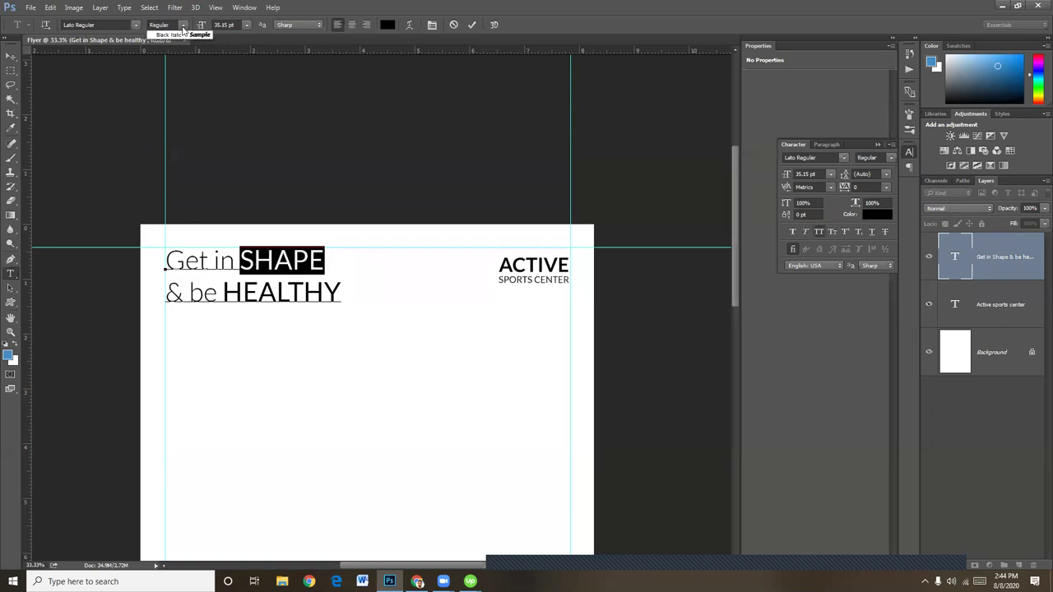
pyautogui.click(182, 91)
pyautogui.click(241, 292)
# Set HEALTHY and SHAPE to Lato Black and commit the text edits
pyautogui.moveTo(222, 293); pyautogui.dragTo(359, 293)
pyautogui.click(181, 26)
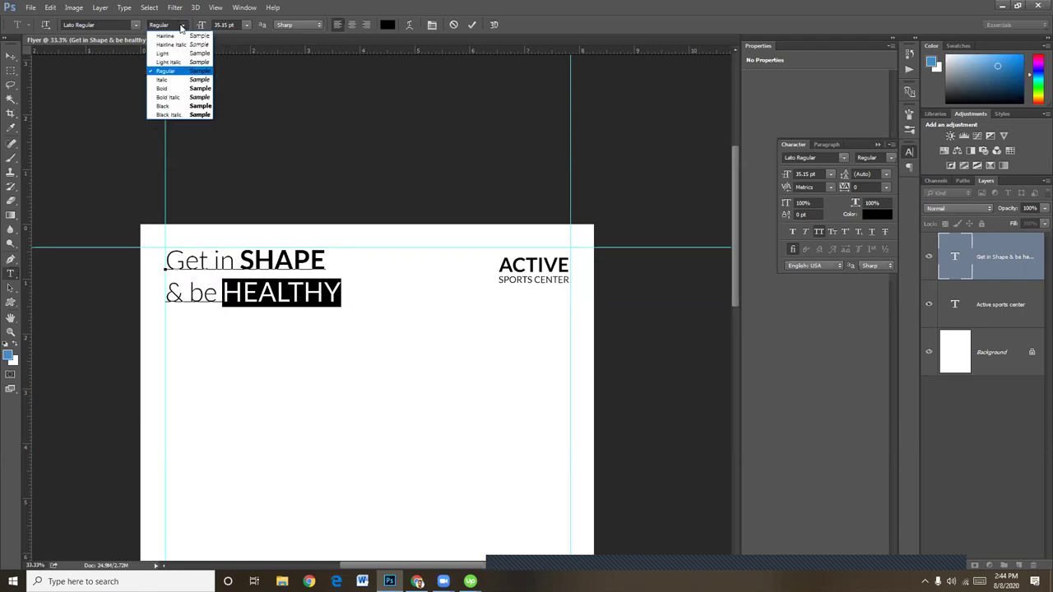
pyautogui.click(173, 107)
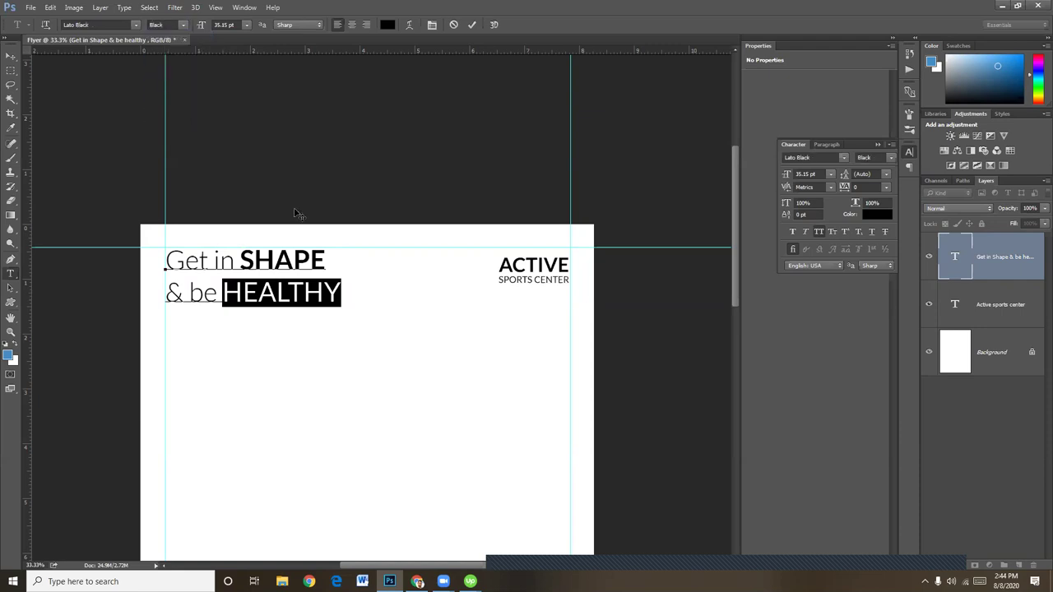
pyautogui.click(245, 260)
pyautogui.doubleClick(329, 258)
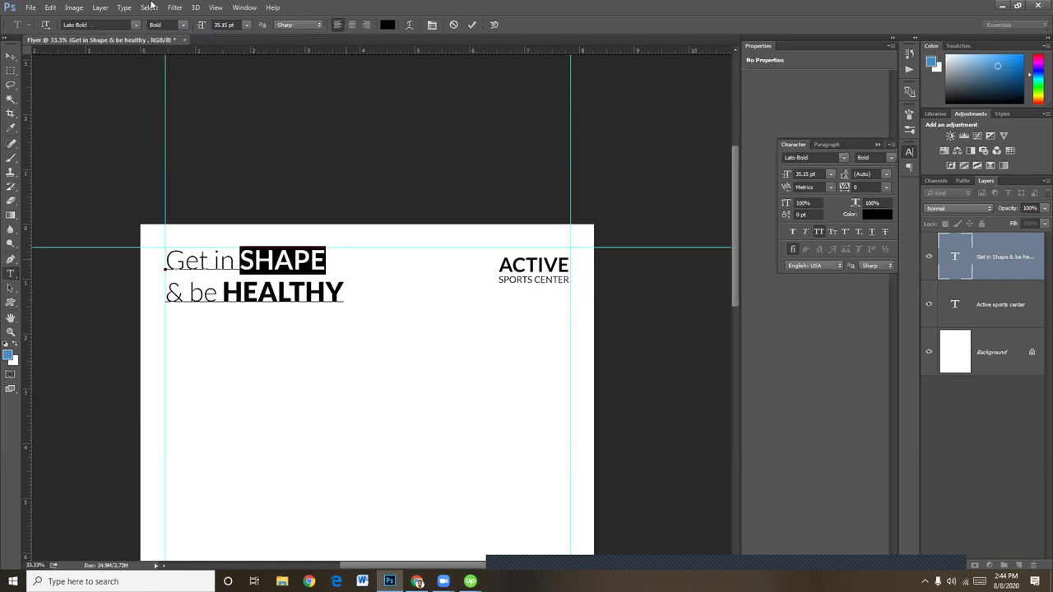
pyautogui.click(183, 25)
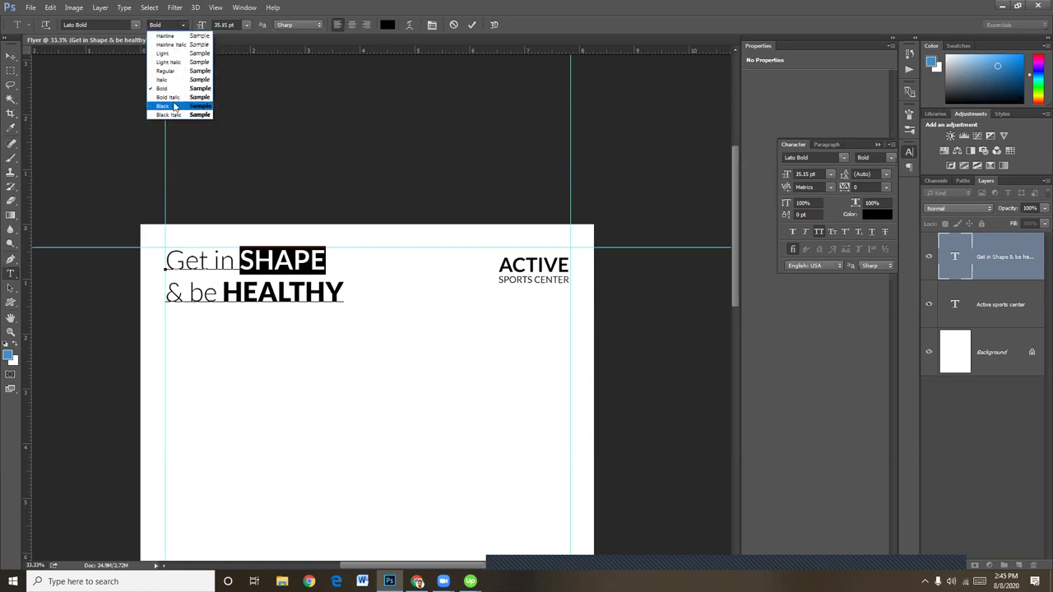
pyautogui.click(177, 106)
pyautogui.click(10, 56)
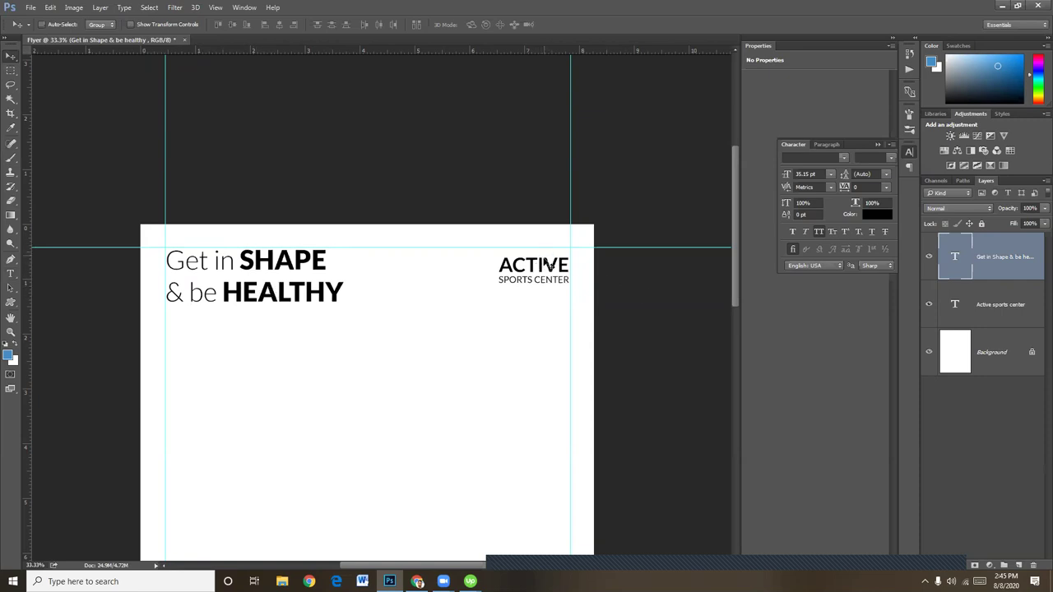
# Move the ACTIVE SPORTS CENTER logo text up and check its distances to the page edges
pyautogui.rightClick(543, 270)
pyautogui.click(568, 271)
pyautogui.moveTo(539, 268); pyautogui.dragTo(491, 259)
pyautogui.hotkey('ctrl', 't')
pyautogui.press('Return')
pyautogui.hotkey('ctrl', '-')
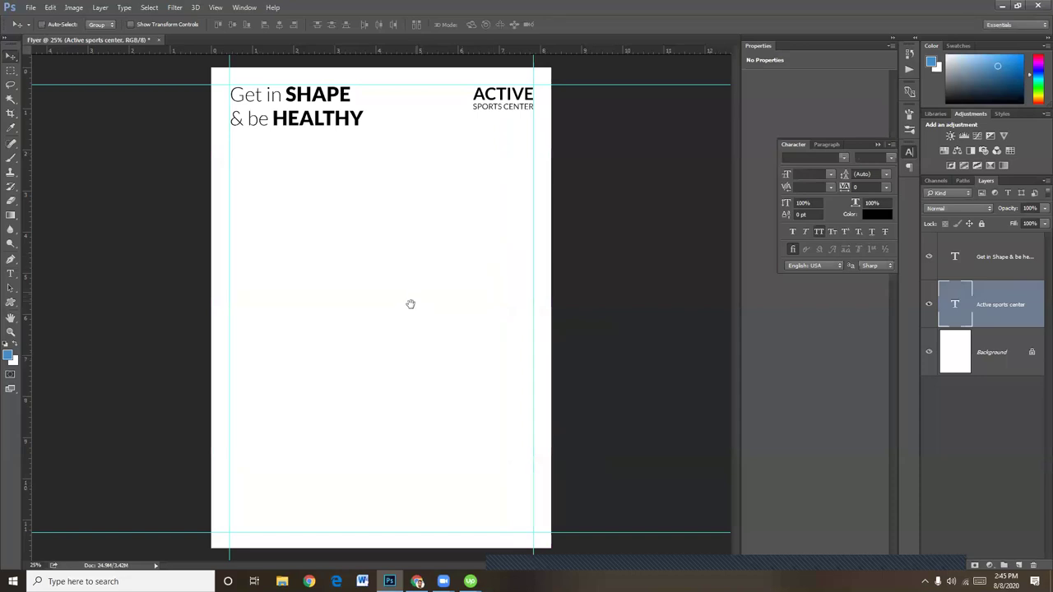
pyautogui.hotkey('ctrl', '-')
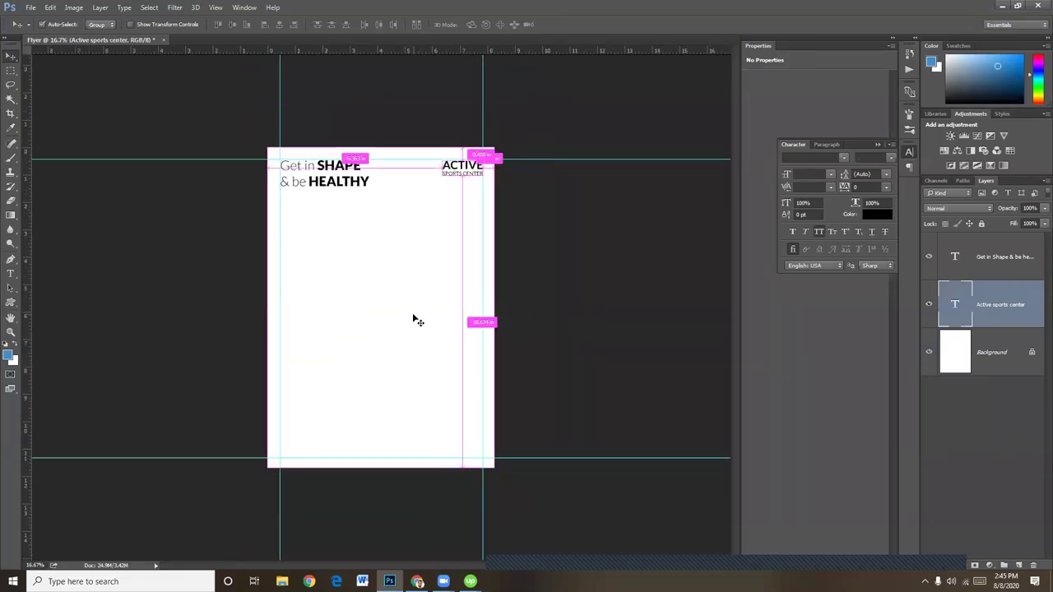
pyautogui.hotkey('ctrl', '+')
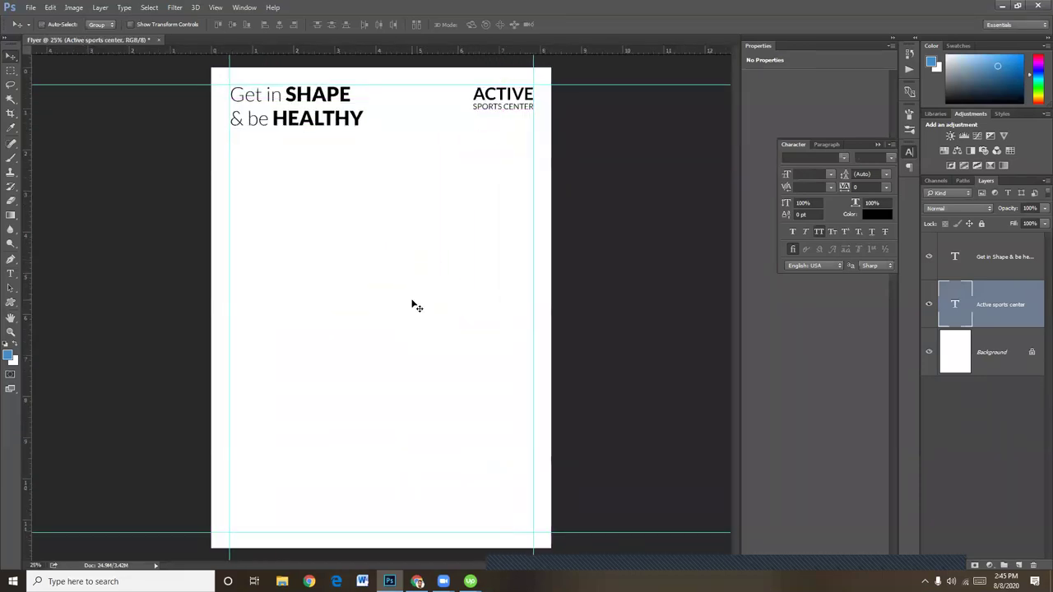
pyautogui.press('ctrl')
pyautogui.hotkey('ctrl', '+')
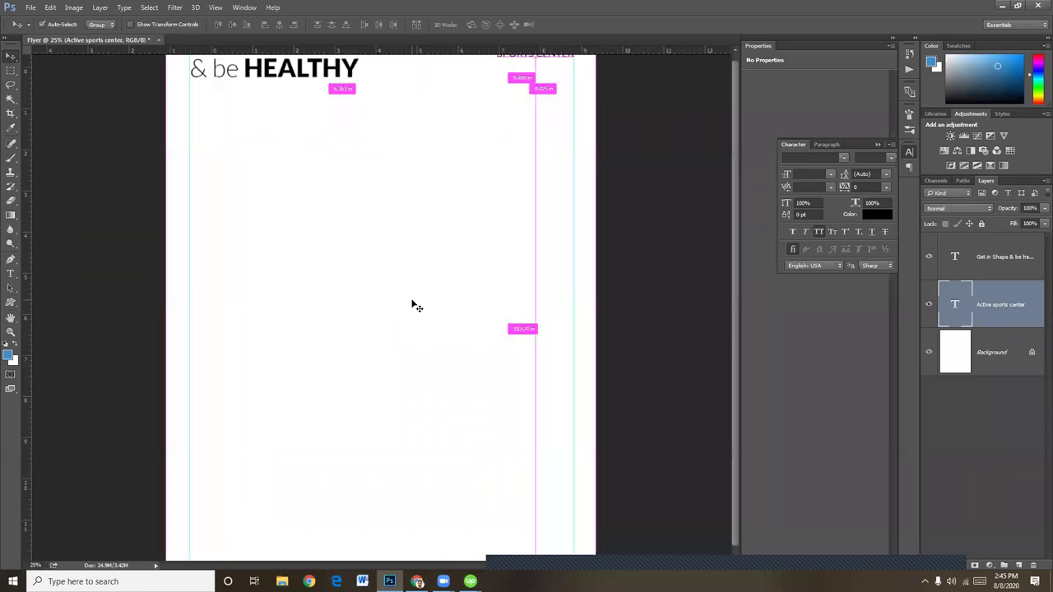
# Draw a large rectangle, Rectangle 1, over most of the upper page
pyautogui.moveTo(412, 283); pyautogui.dragTo(414, 362)
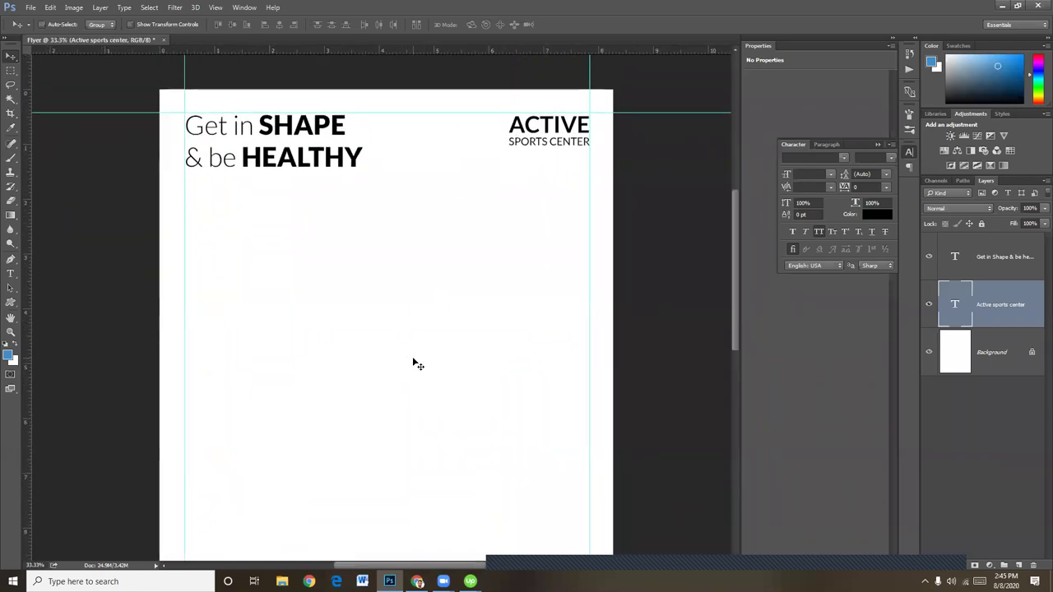
pyautogui.click(12, 302)
pyautogui.click(66, 303)
pyautogui.moveTo(137, 73); pyautogui.dragTo(562, 471)
# Move Rectangle 1 below the text layers and change its fill to bright blue
pyautogui.moveTo(1005, 301); pyautogui.dragTo(1006, 371)
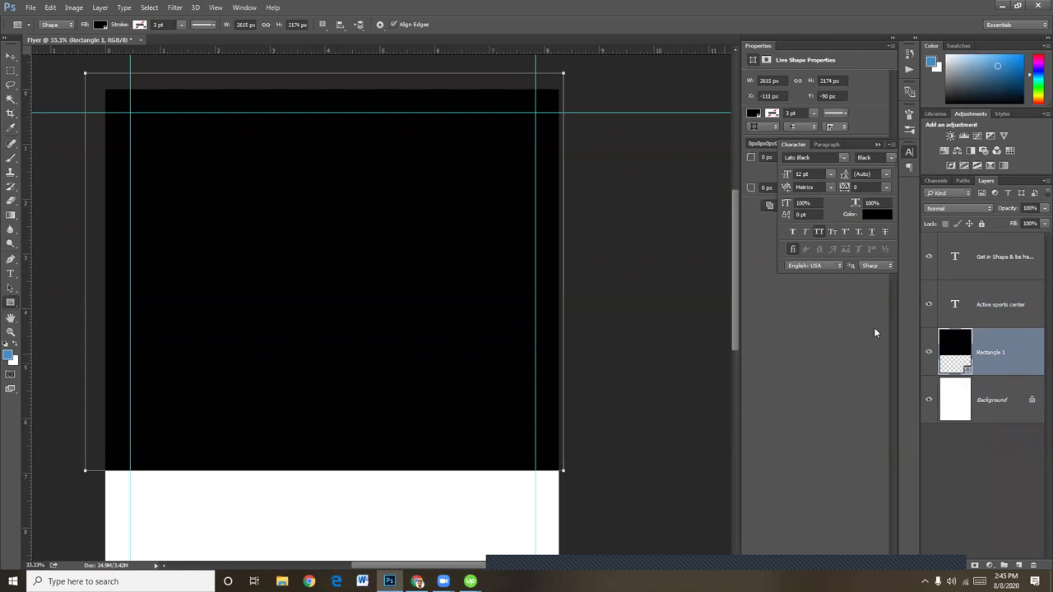
pyautogui.doubleClick(948, 352)
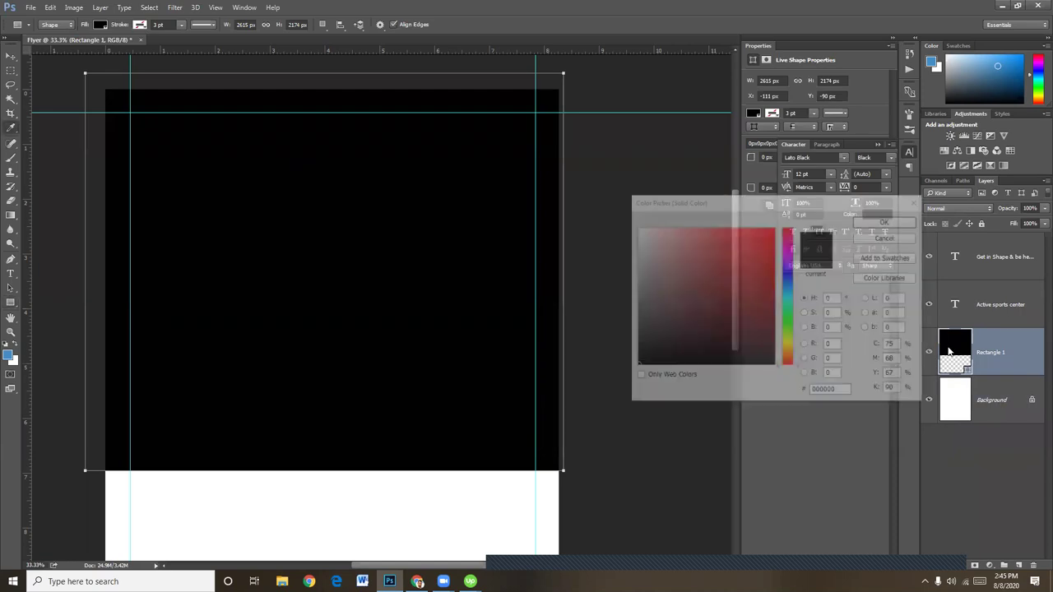
pyautogui.moveTo(790, 303); pyautogui.dragTo(788, 288)
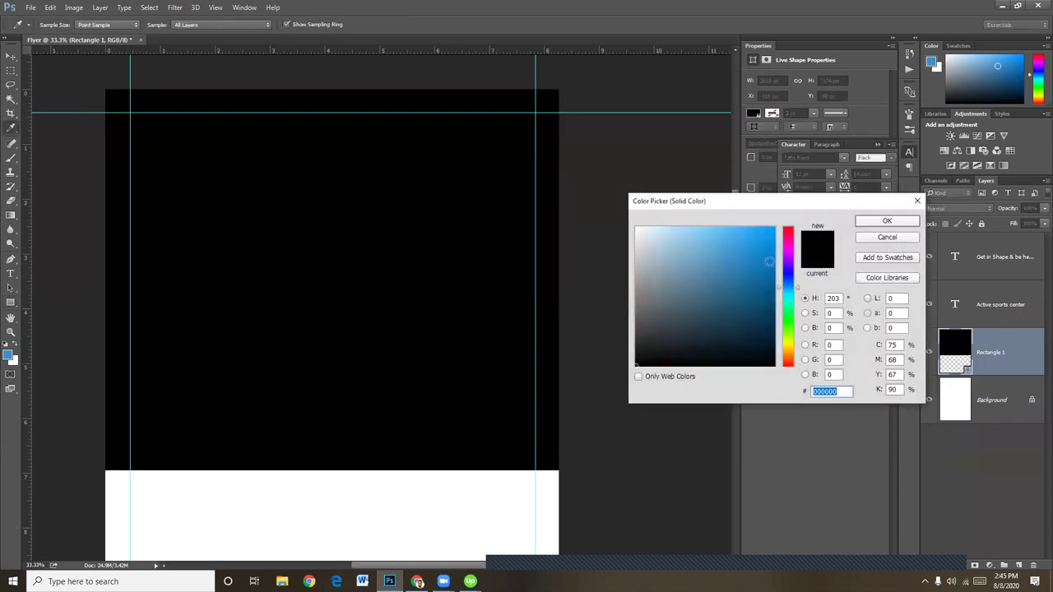
pyautogui.click(771, 231)
pyautogui.click(893, 221)
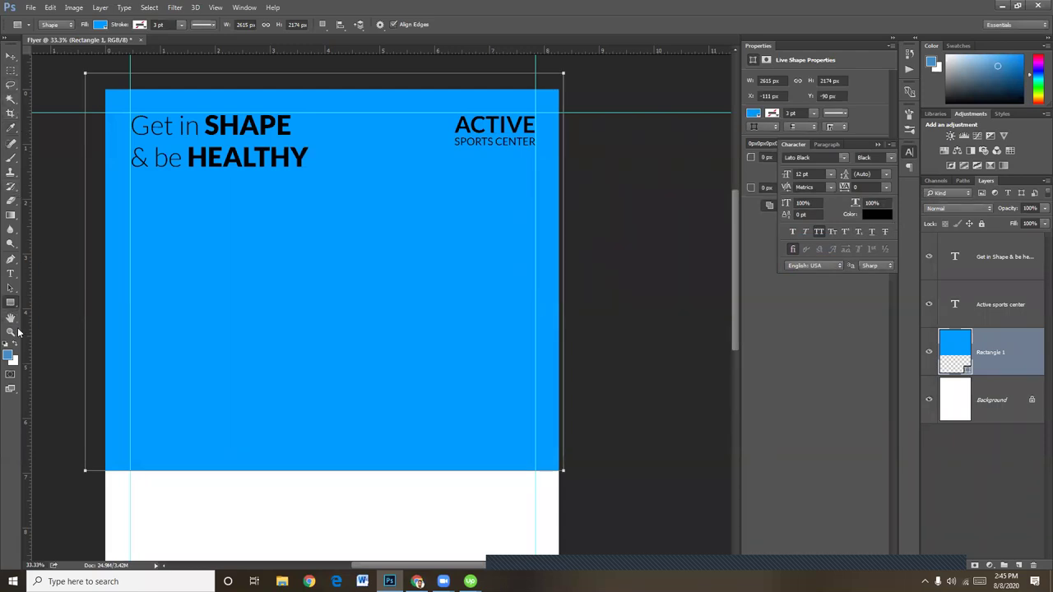
pyautogui.click(18, 291)
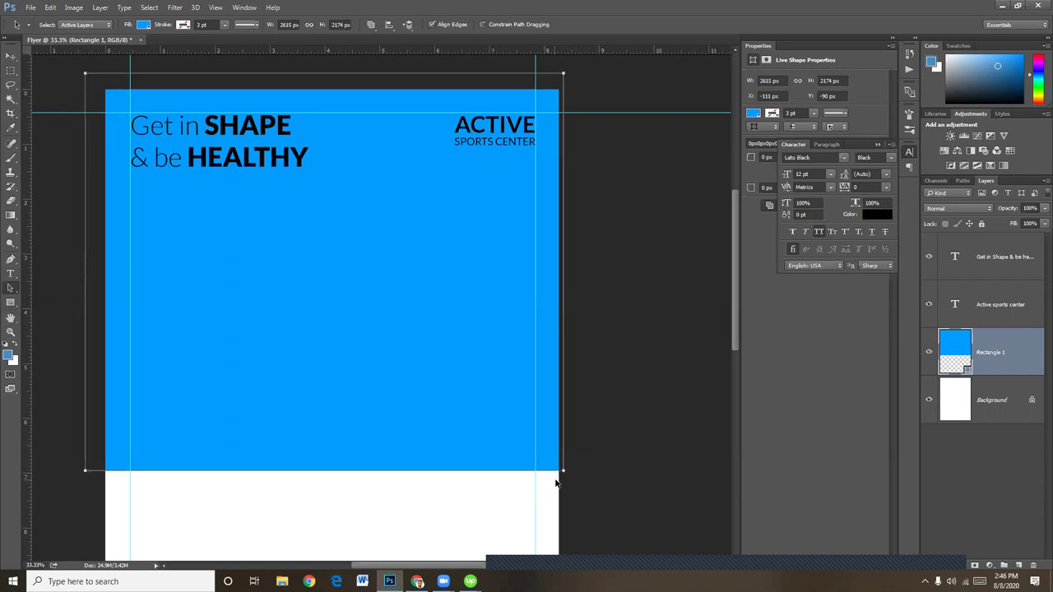
# Raise the rectangle's bottom-right anchor so its bottom edge slants, converting it to a path
pyautogui.moveTo(563, 474); pyautogui.dragTo(564, 471)
pyautogui.moveTo(564, 469); pyautogui.dragTo(563, 294)
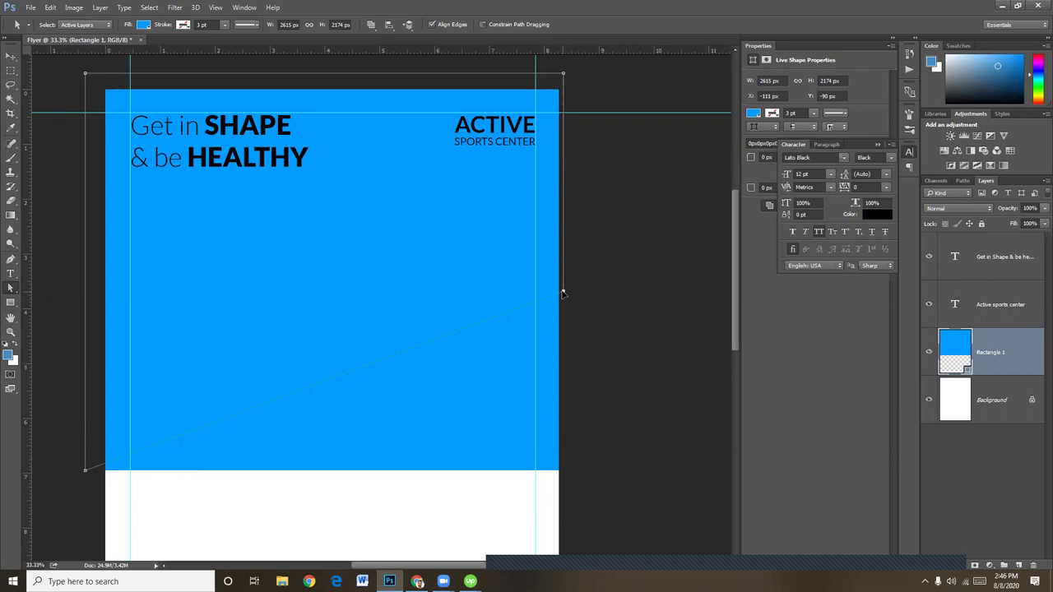
pyautogui.moveTo(563, 295); pyautogui.dragTo(563, 294)
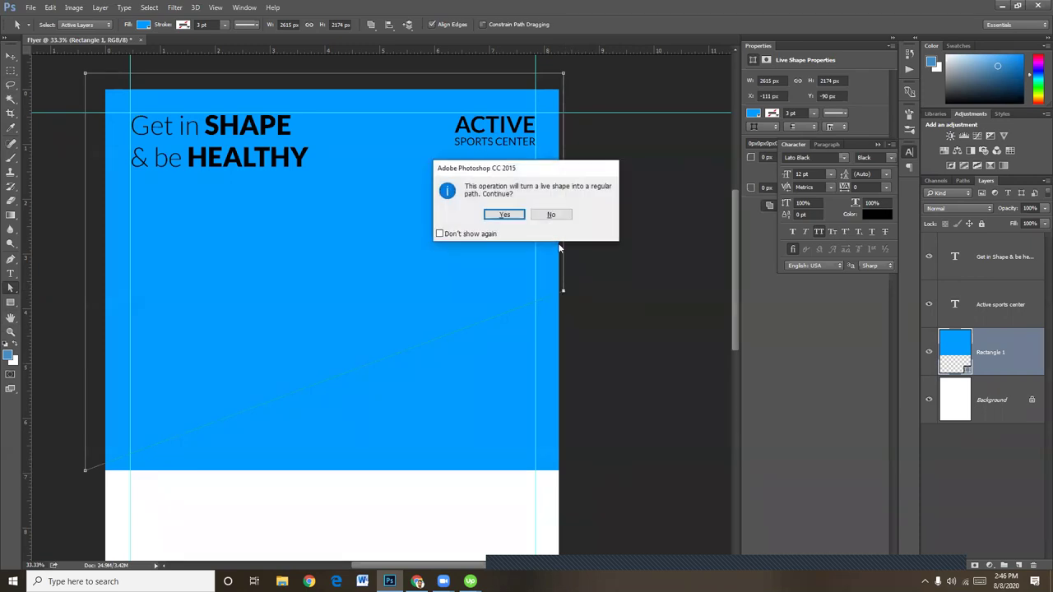
pyautogui.click(517, 212)
pyautogui.hotkey('ctrl', '-')
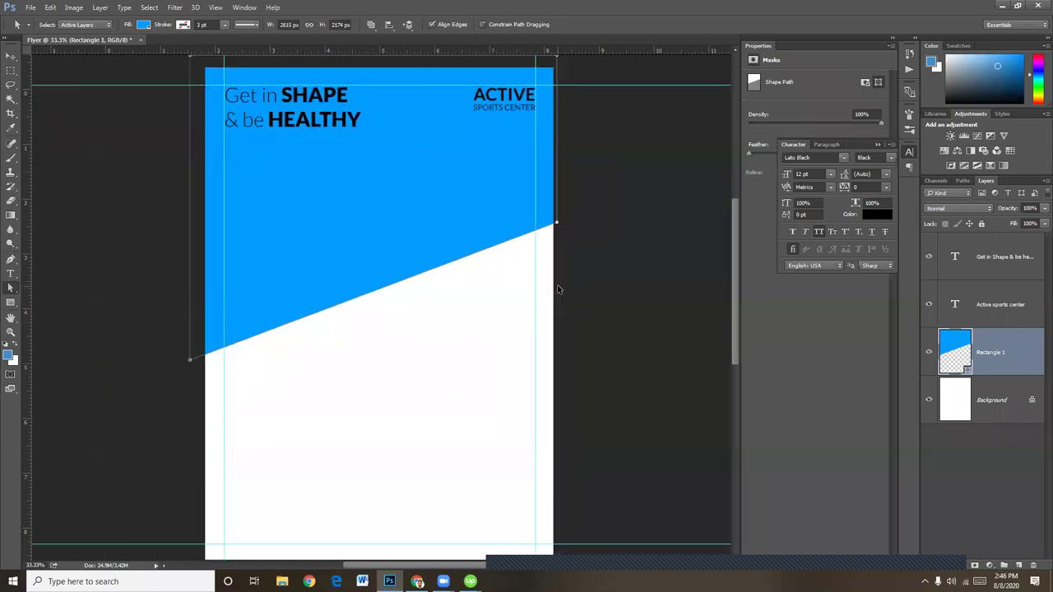
pyautogui.click(11, 56)
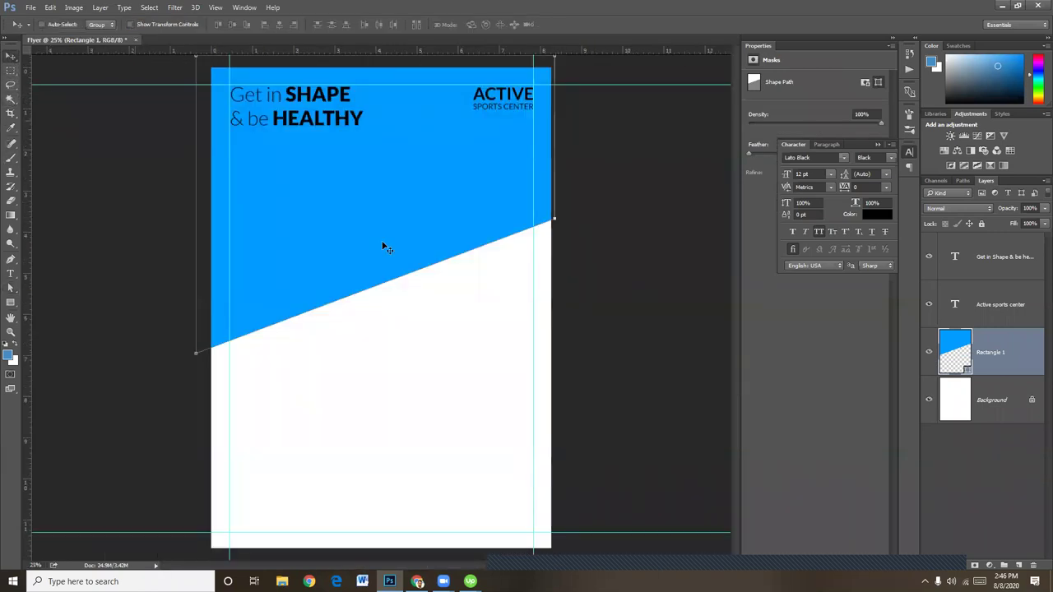
pyautogui.press('ctrl')
# Stretch the slanted blue shape downward to about 143% height
pyautogui.click(390, 264)
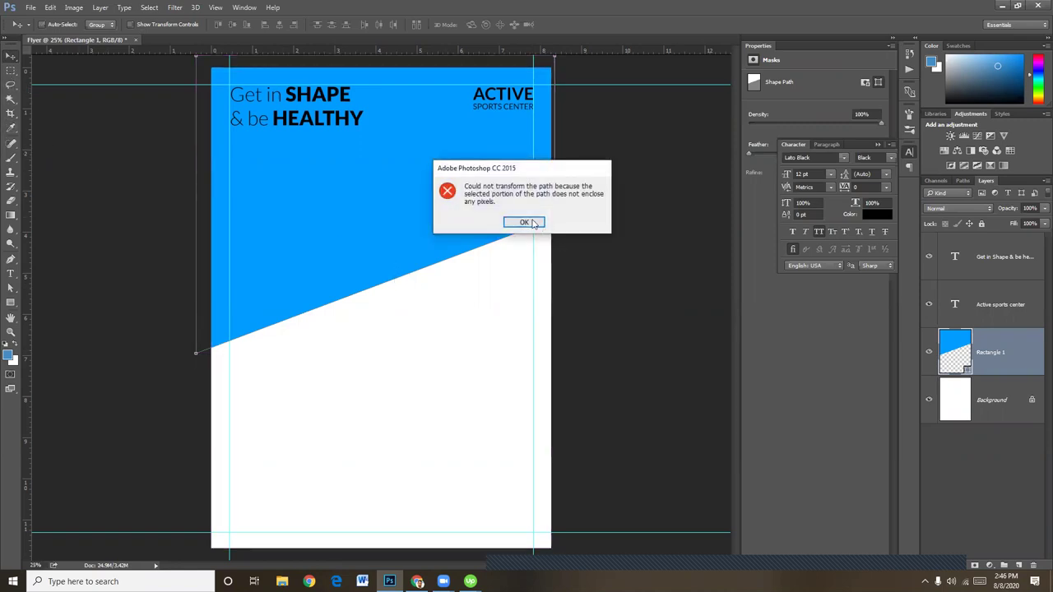
pyautogui.click(530, 220)
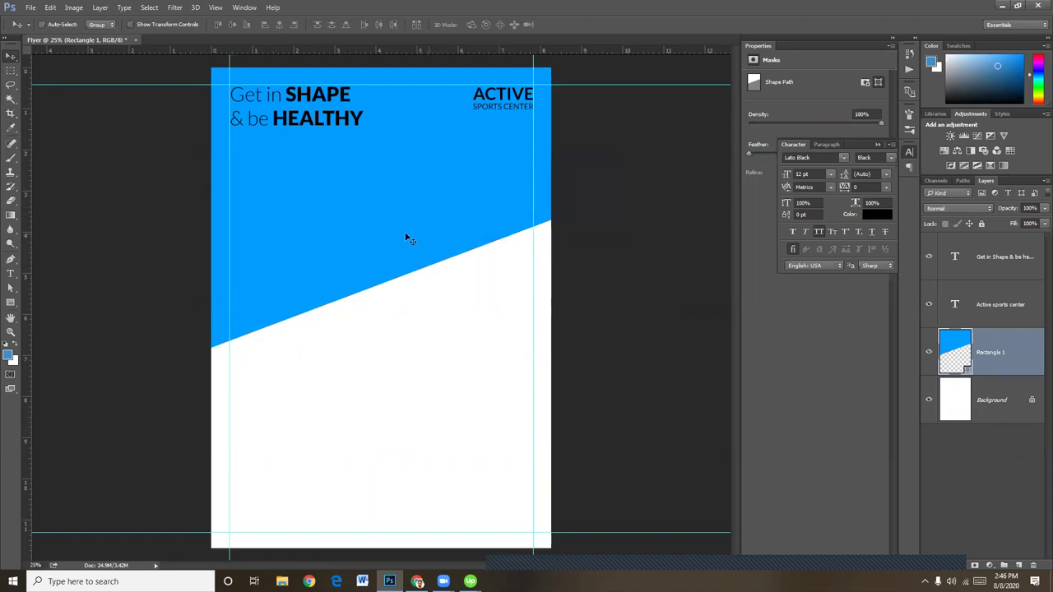
pyautogui.hotkey('ctrl', 't')
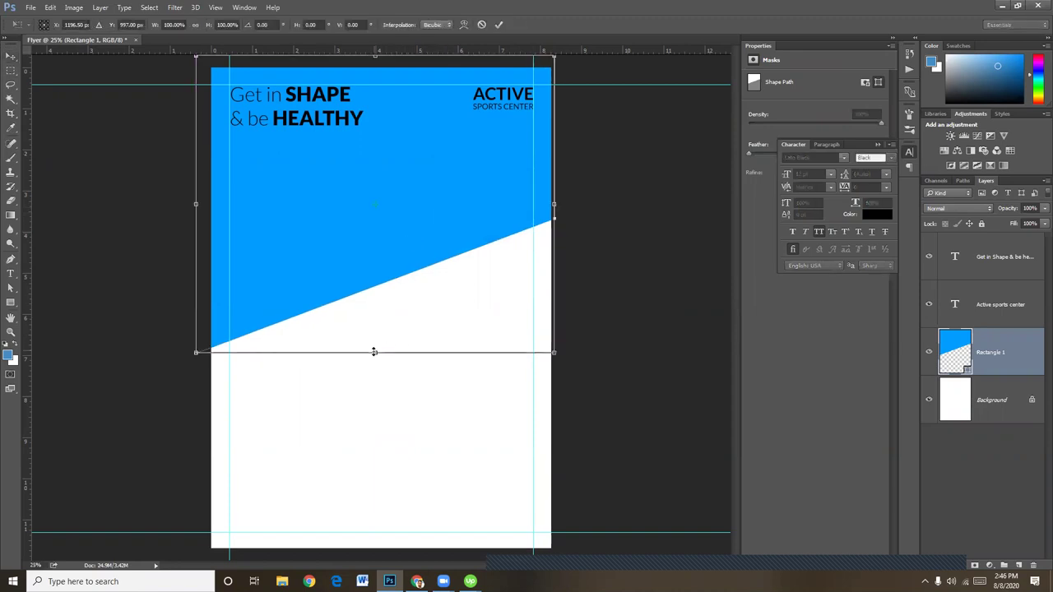
pyautogui.moveTo(374, 352); pyautogui.dragTo(376, 482)
pyautogui.press('Return')
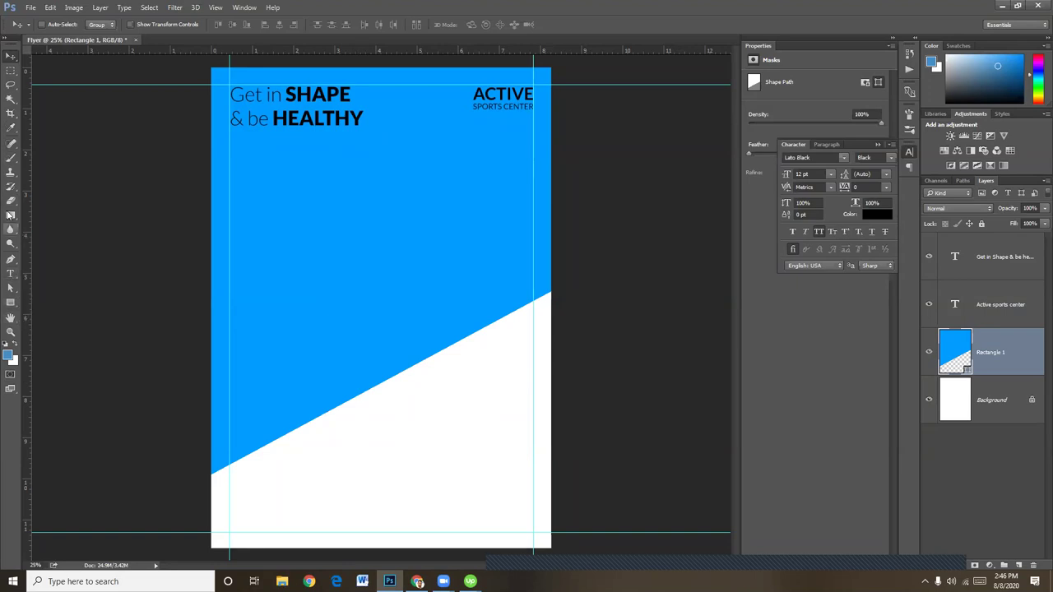
# Deselect the blue shape's path and undo a trial two-point pen line
pyautogui.click(13, 289)
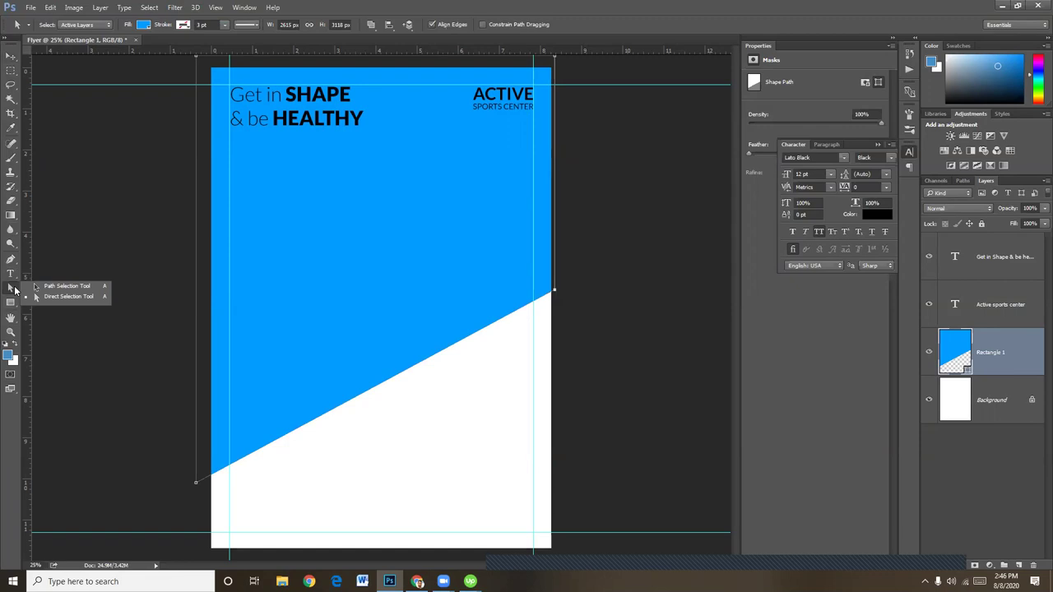
pyautogui.click(11, 290)
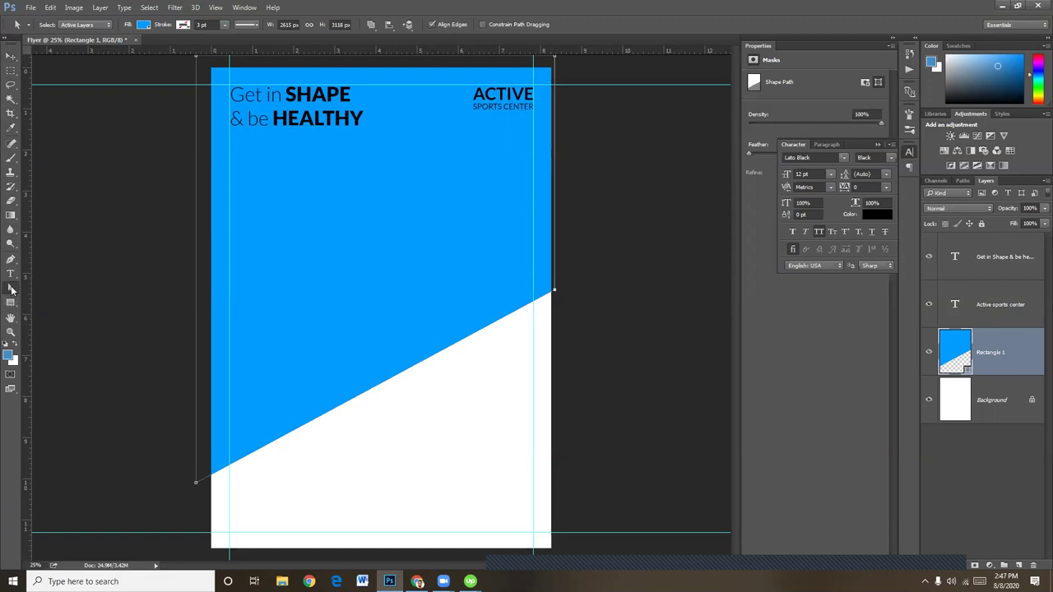
pyautogui.click(10, 290)
pyautogui.click(177, 417)
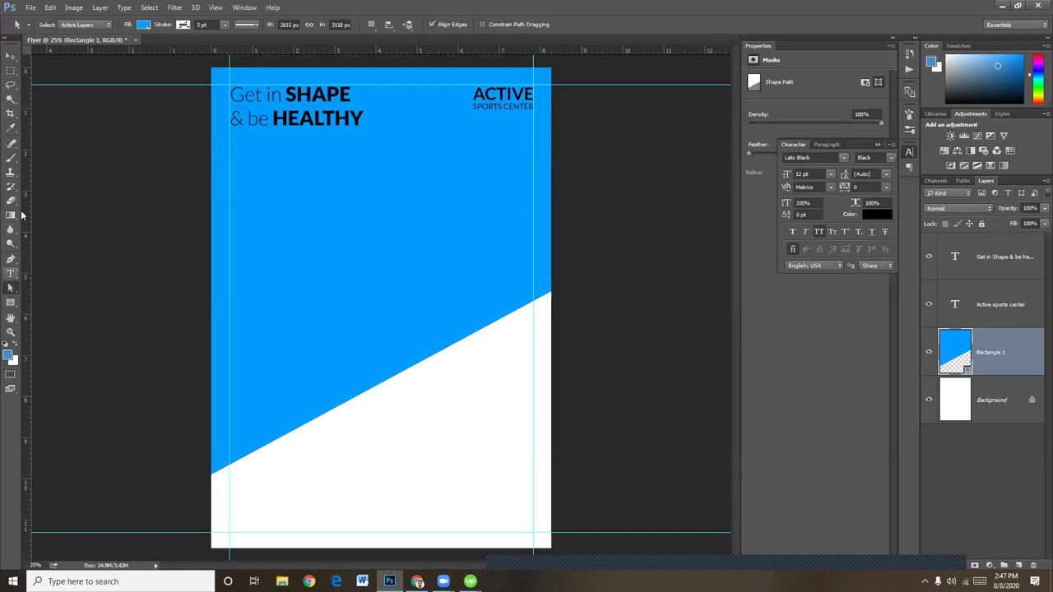
pyautogui.click(10, 258)
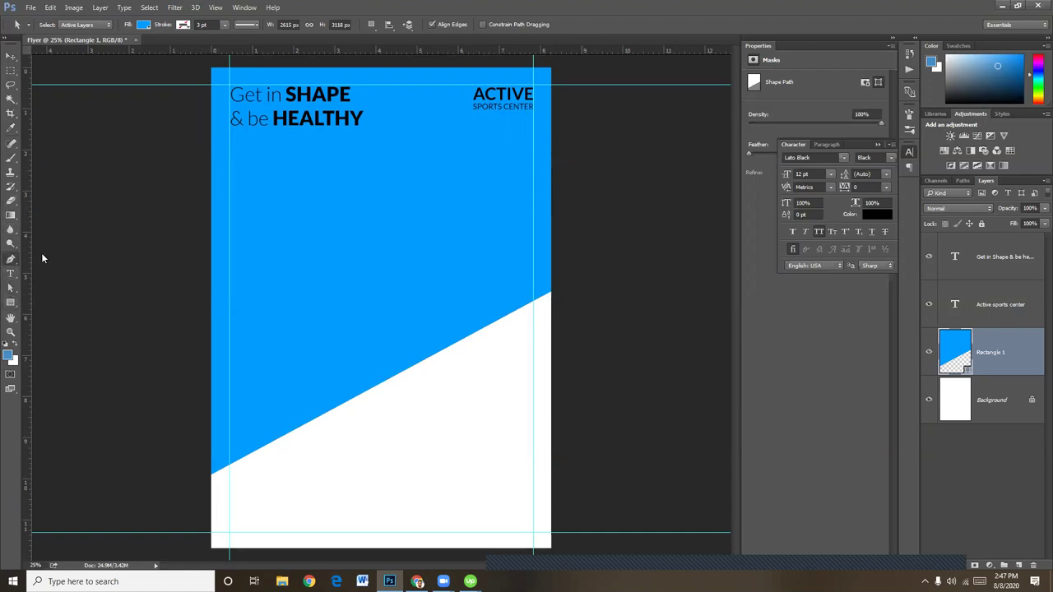
pyautogui.click(176, 415)
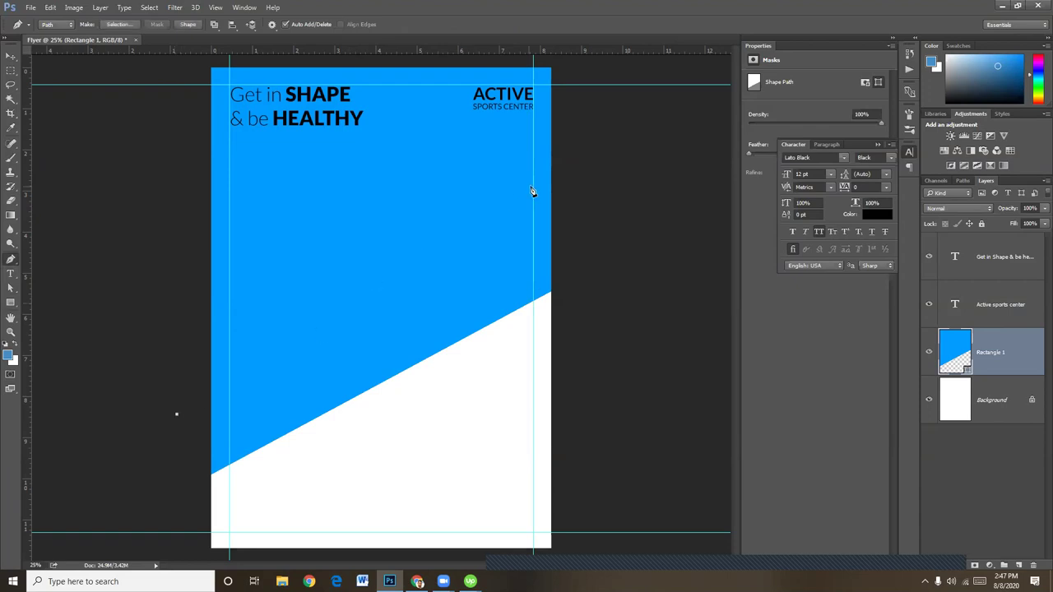
pyautogui.click(562, 219)
pyautogui.hotkey('ctrl', 'alt', 'z')
pyautogui.hotkey('ctrl', 'alt', 'z')
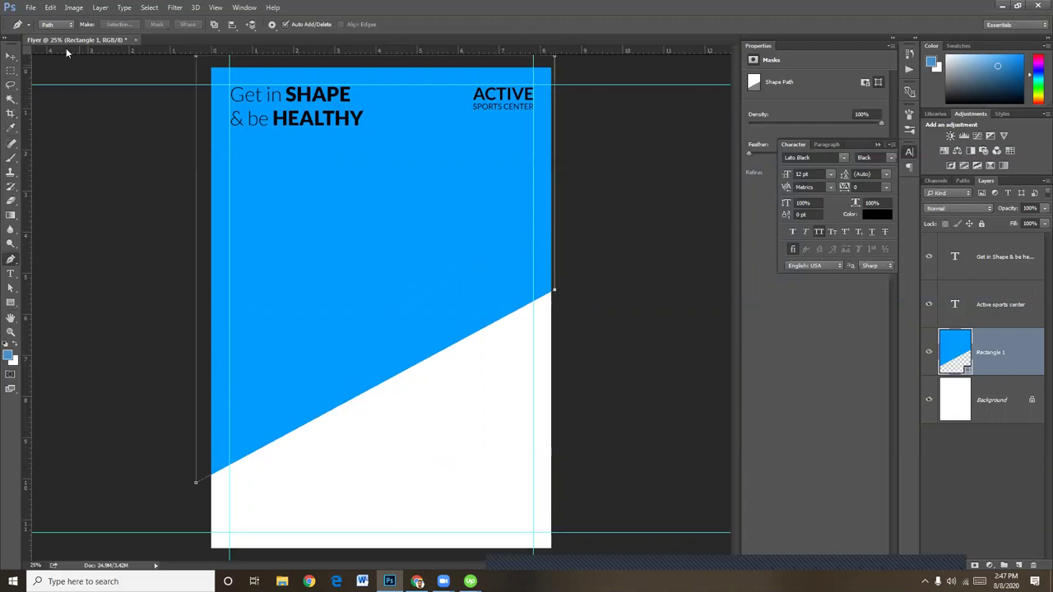
# Draw a filled six-point pen shape extending the blue lower on the left, and open its fill colour
pyautogui.click(51, 25)
pyautogui.click(55, 24)
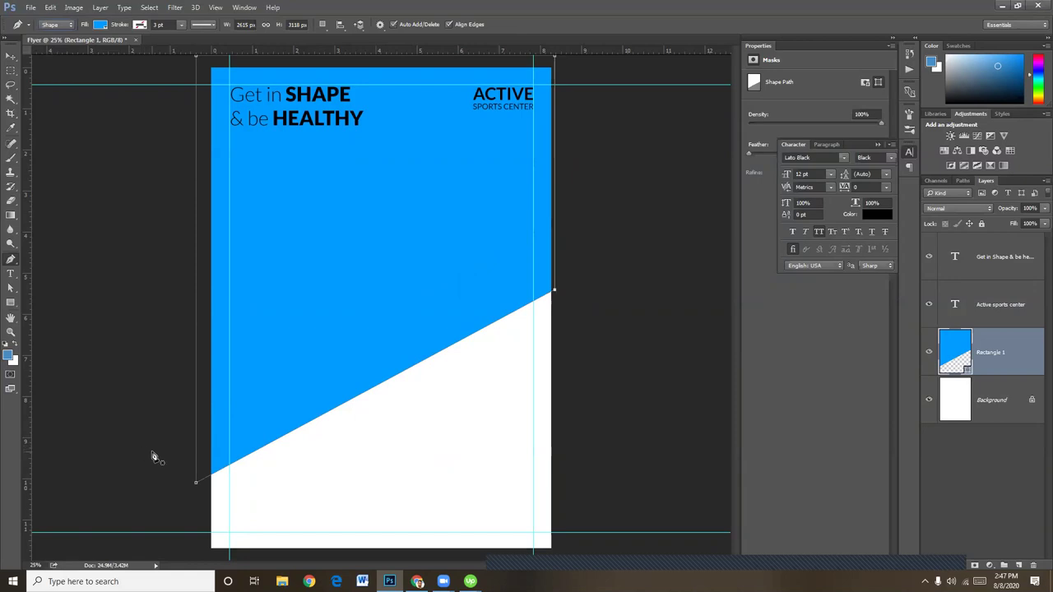
pyautogui.click(146, 400)
pyautogui.click(595, 222)
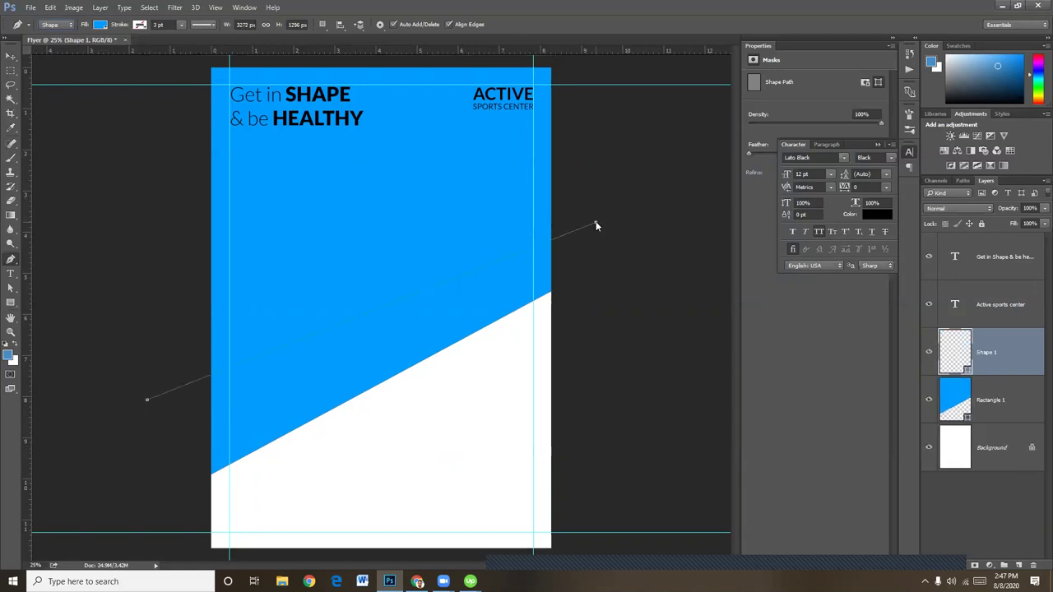
pyautogui.click(591, 360)
pyautogui.click(339, 482)
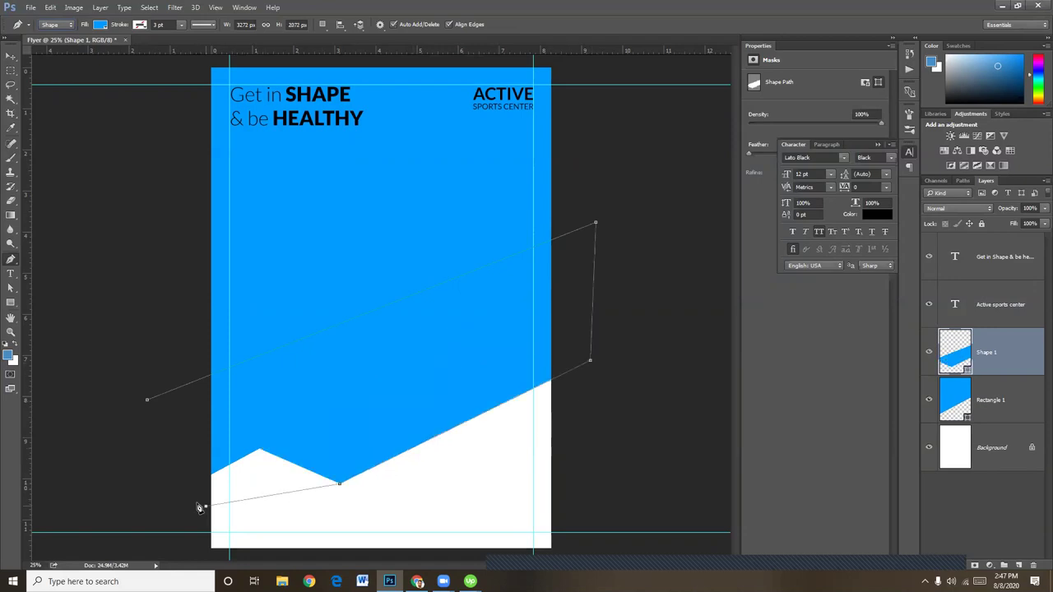
pyautogui.click(204, 505)
pyautogui.click(147, 402)
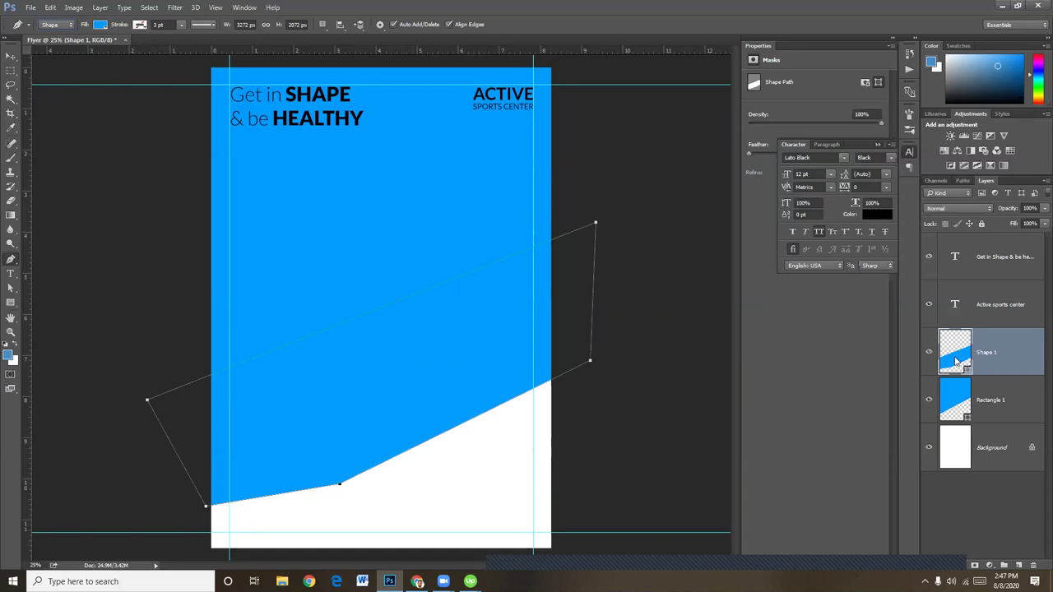
pyautogui.doubleClick(956, 356)
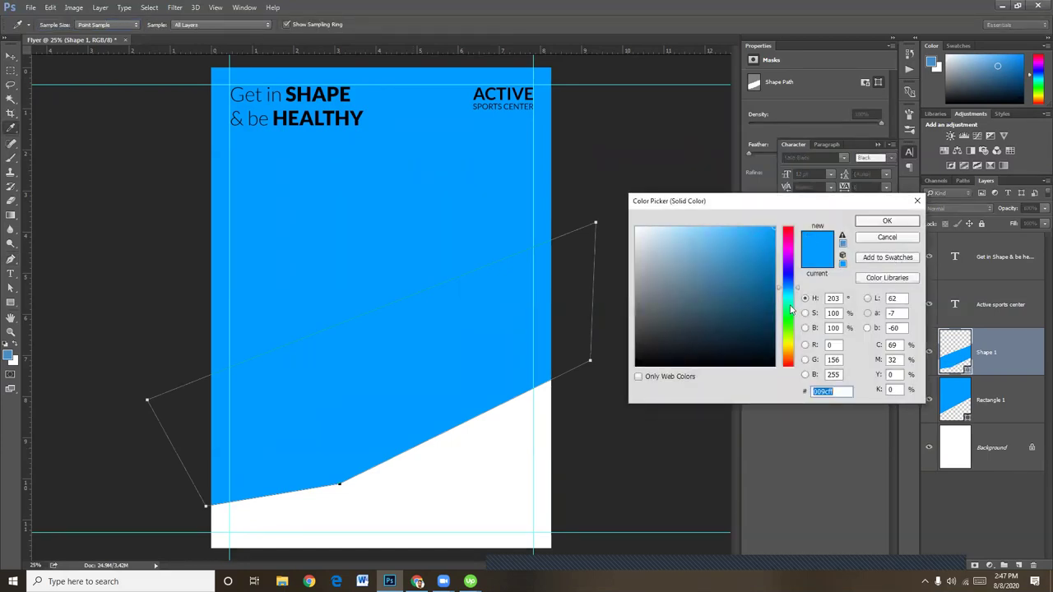
# Fill the Shape 1 band with a deep teal colour
pyautogui.click(790, 310)
pyautogui.moveTo(767, 249); pyautogui.dragTo(787, 288)
pyautogui.click(787, 301)
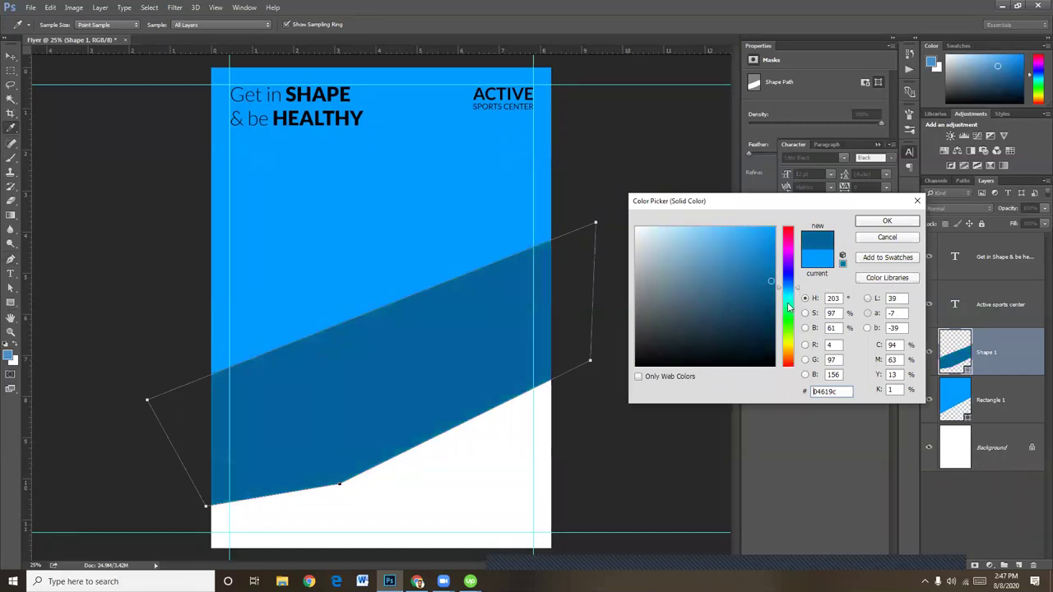
pyautogui.click(788, 306)
pyautogui.click(770, 232)
pyautogui.moveTo(771, 245); pyautogui.dragTo(769, 253)
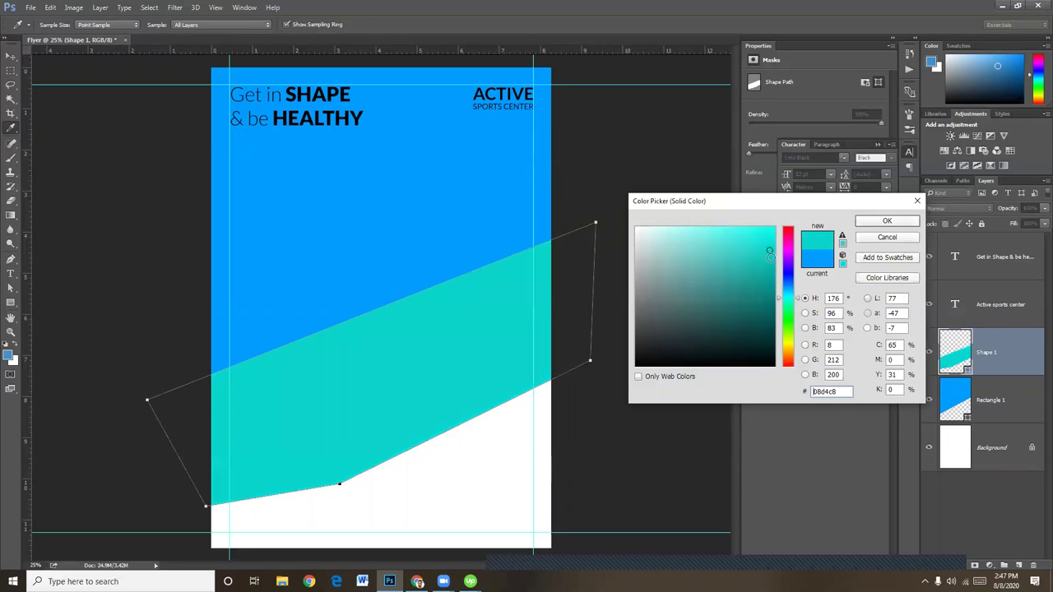
pyautogui.moveTo(799, 301); pyautogui.dragTo(800, 300)
pyautogui.click(886, 222)
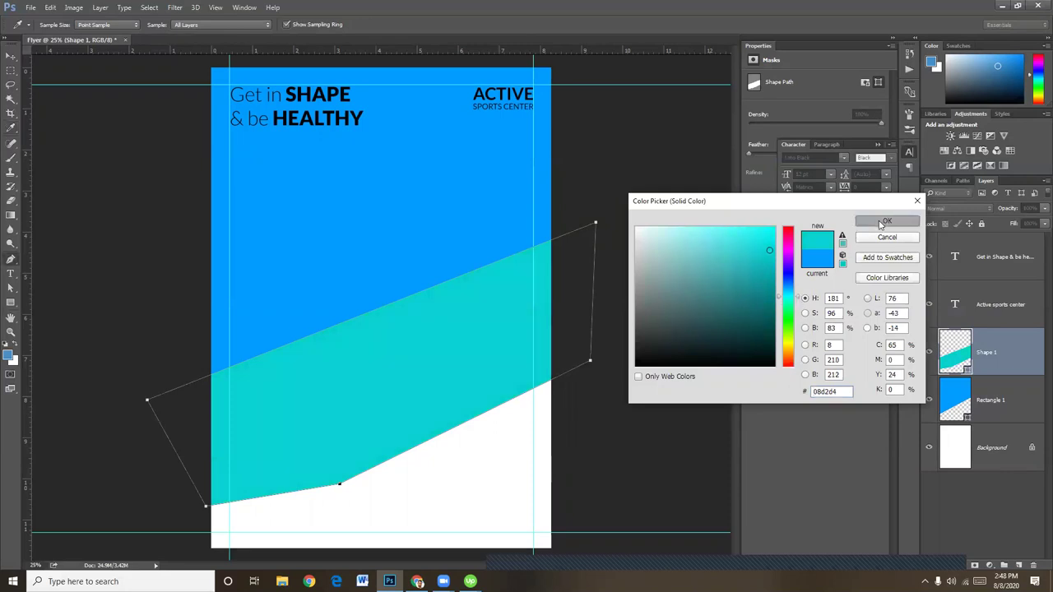
# Clip the teal band to Rectangle 1 and bring up Rectangle 1's layer effects list
pyautogui.keyDown('alt'); pyautogui.click(1020, 376); pyautogui.keyUp('alt')
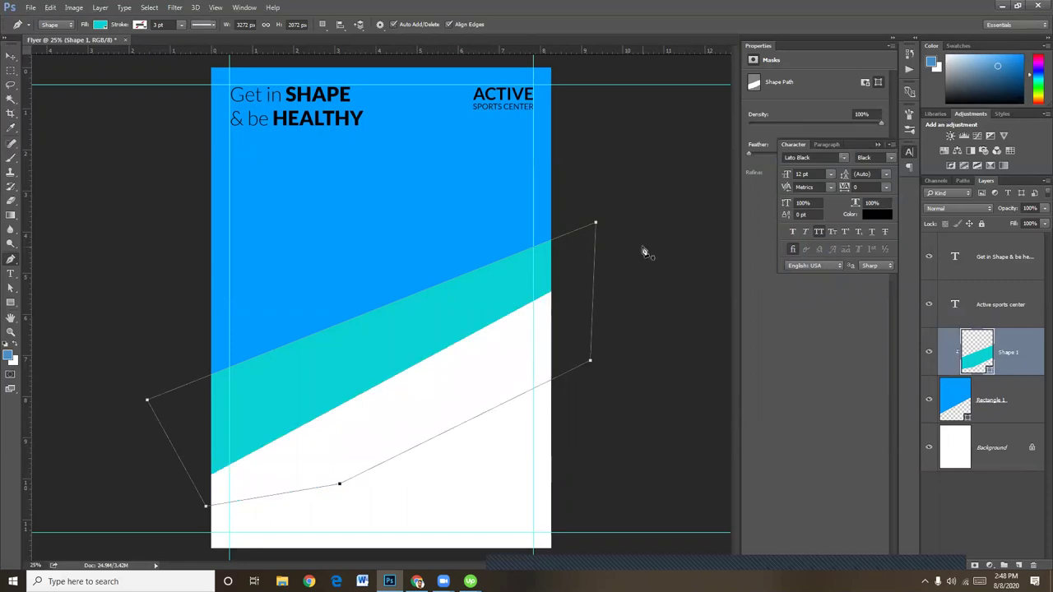
pyautogui.click(11, 56)
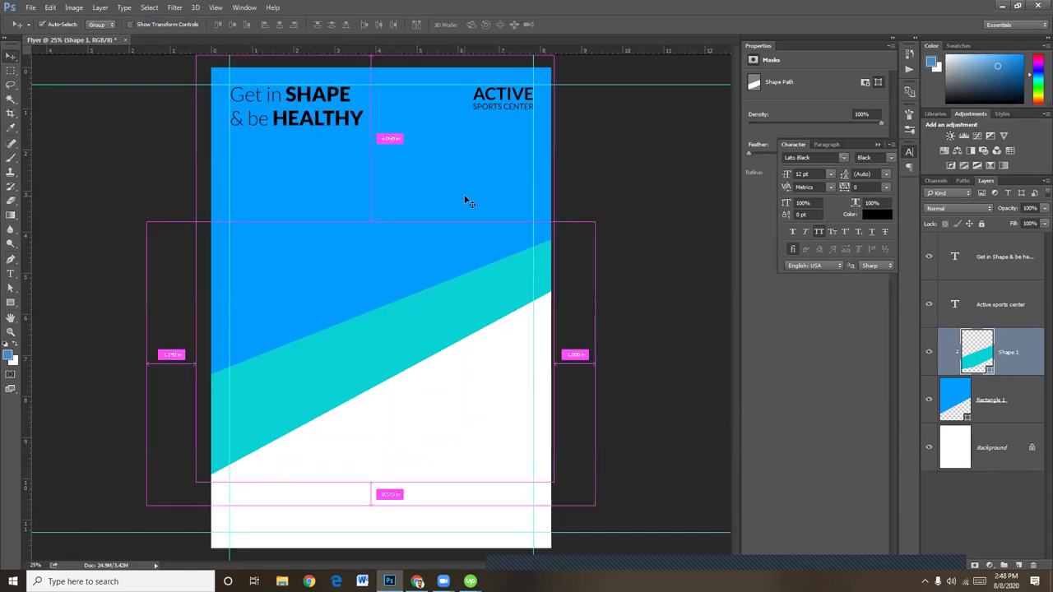
pyautogui.hotkey('ctrl', '+')
pyautogui.moveTo(392, 235); pyautogui.dragTo(404, 351)
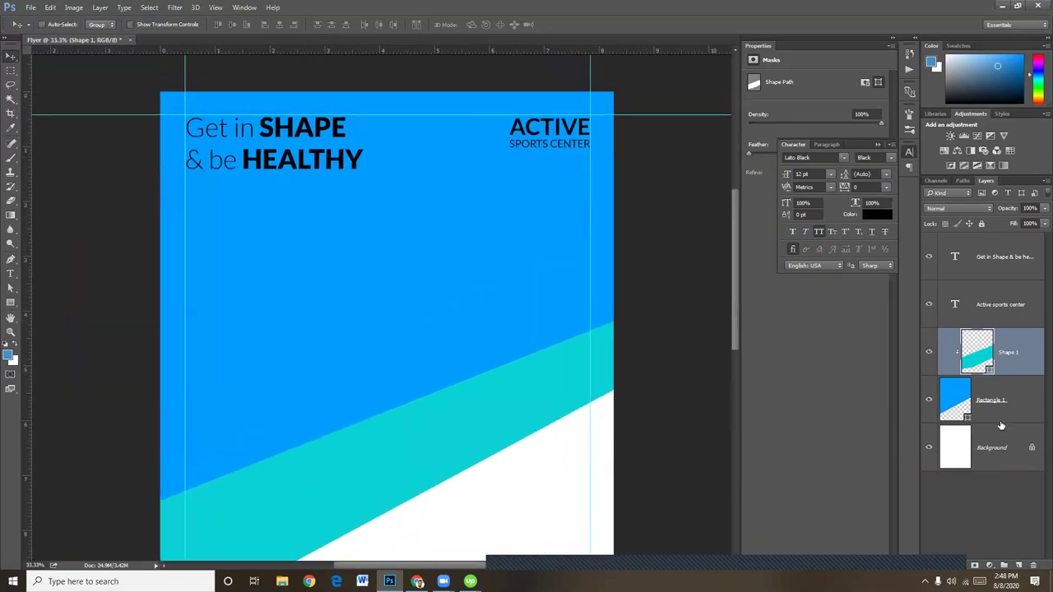
pyautogui.click(992, 412)
pyautogui.click(960, 569)
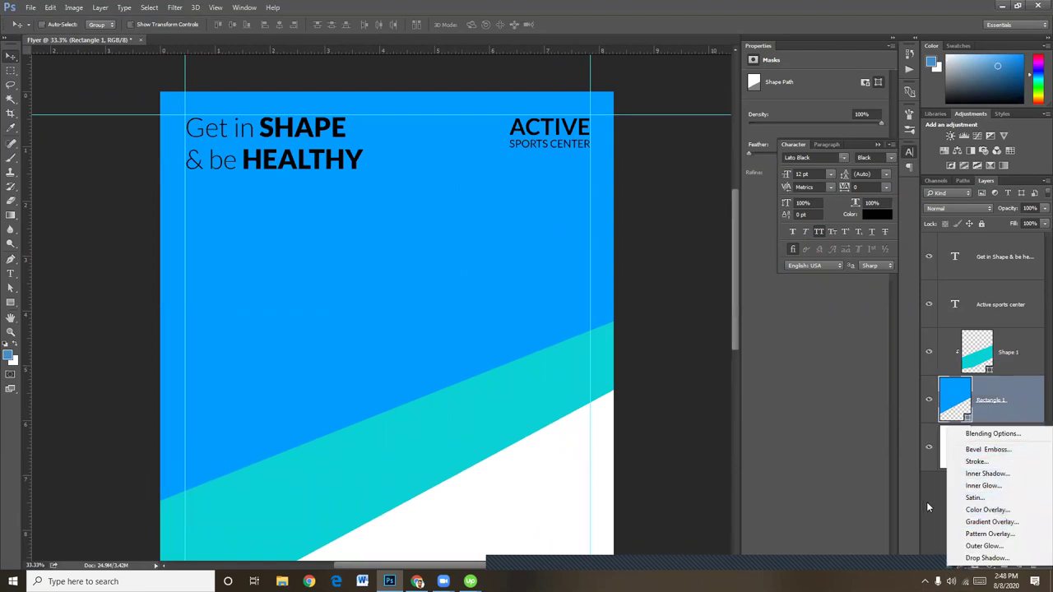
pyautogui.click(992, 522)
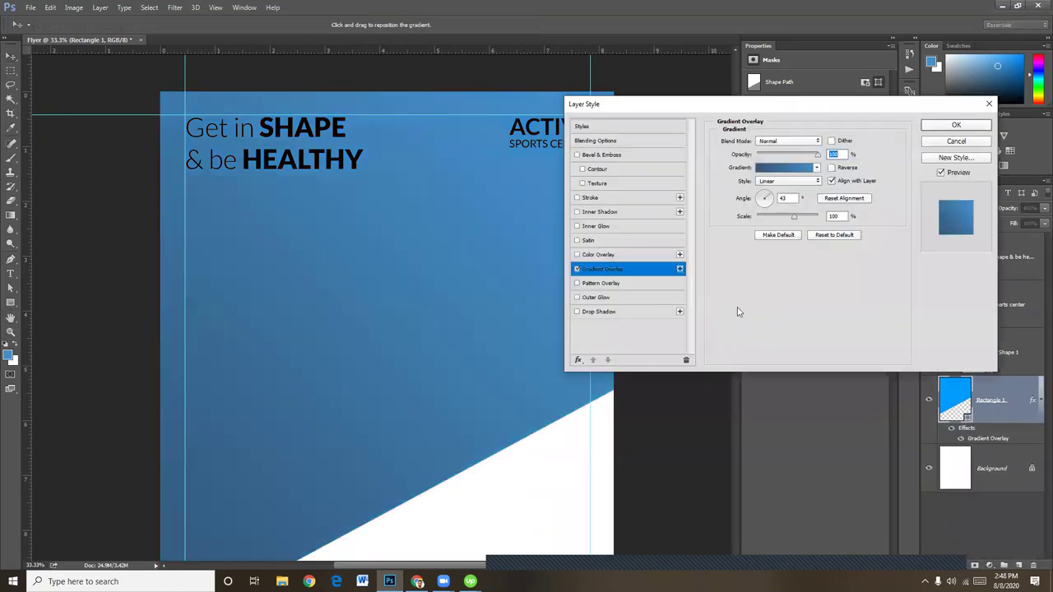
pyautogui.click(786, 169)
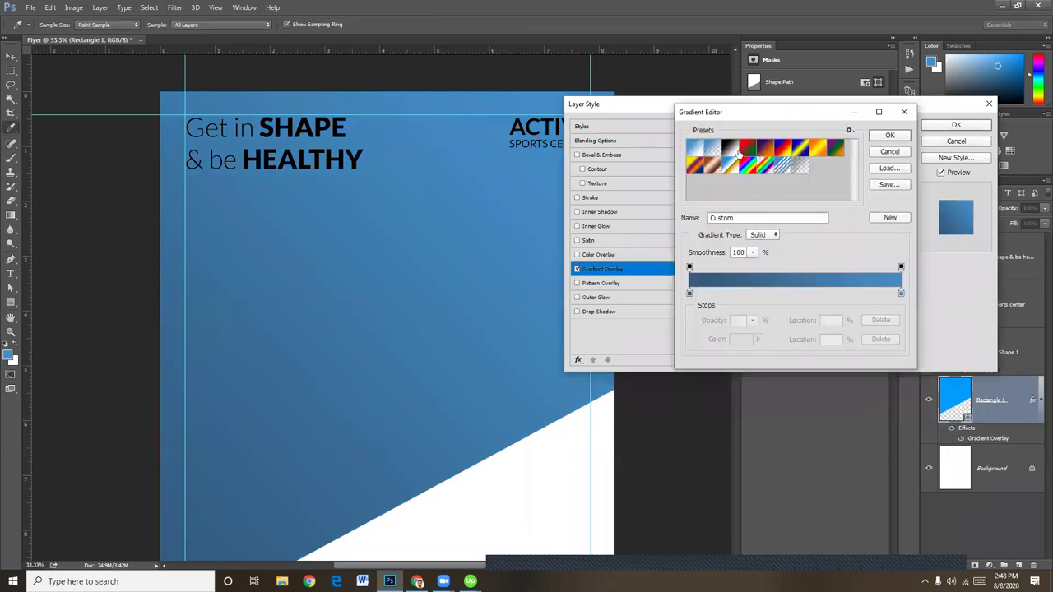
pyautogui.click(695, 148)
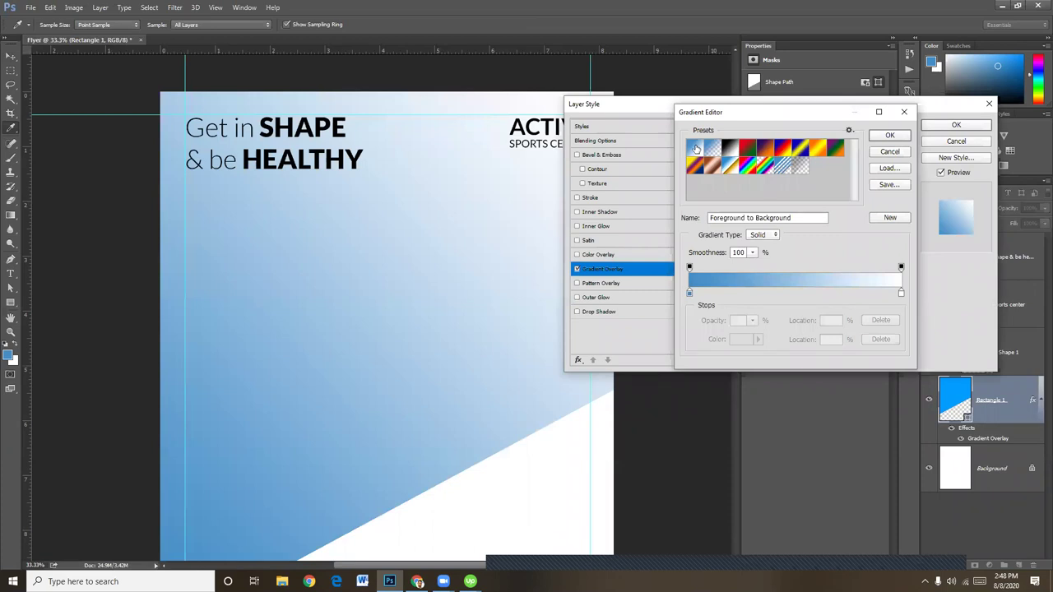
pyautogui.moveTo(838, 114); pyautogui.dragTo(781, 248)
pyautogui.click(856, 282)
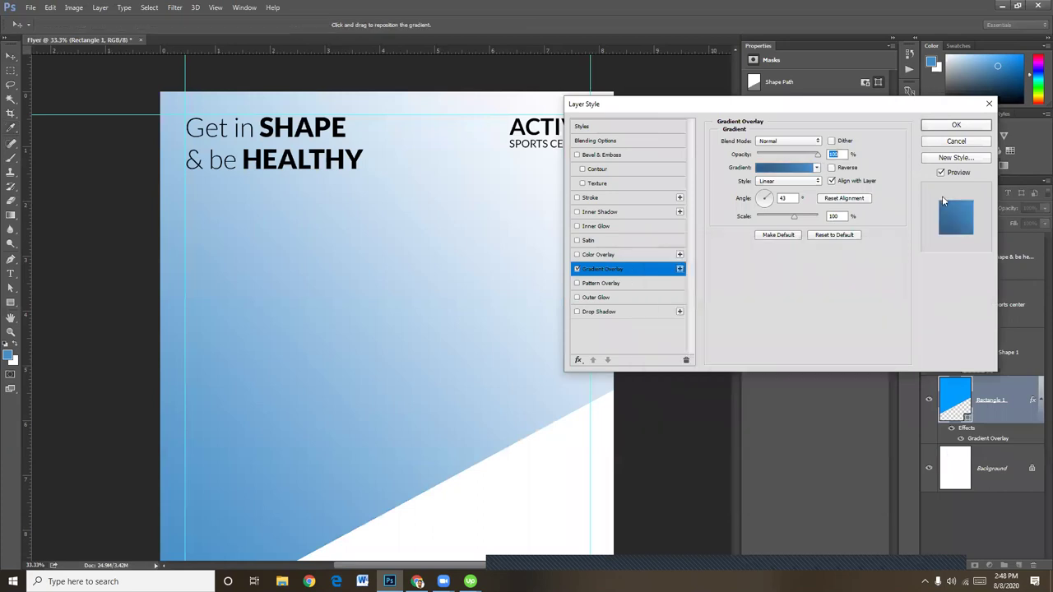
pyautogui.click(954, 142)
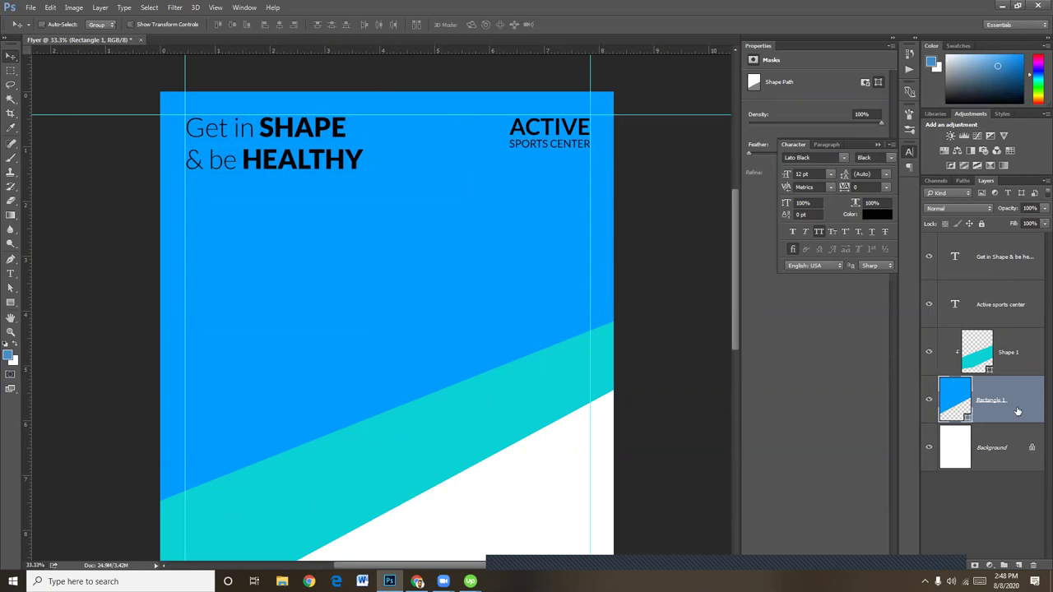
pyautogui.doubleClick(958, 399)
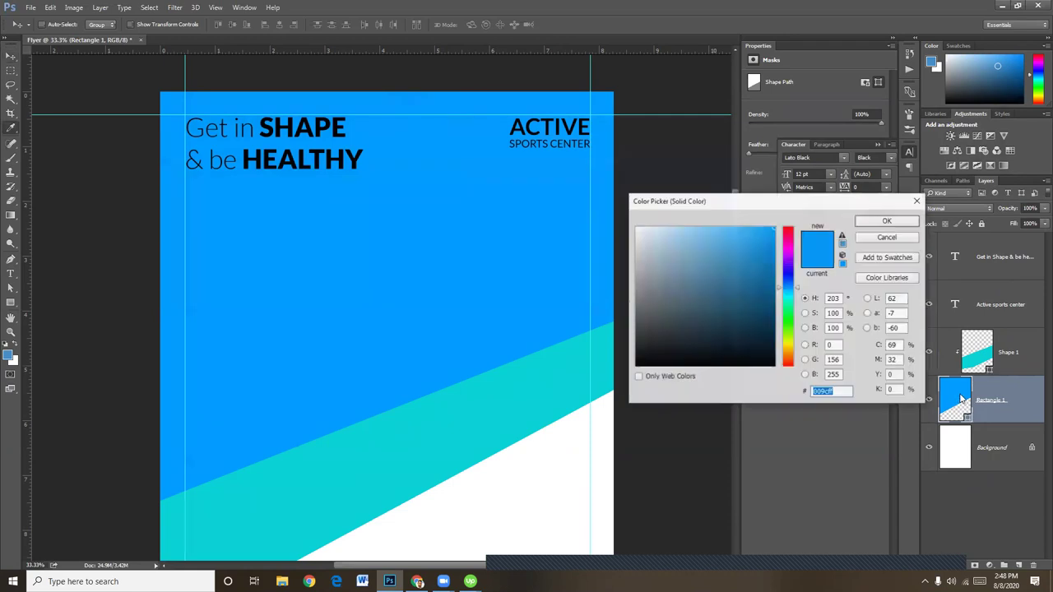
pyautogui.click(887, 220)
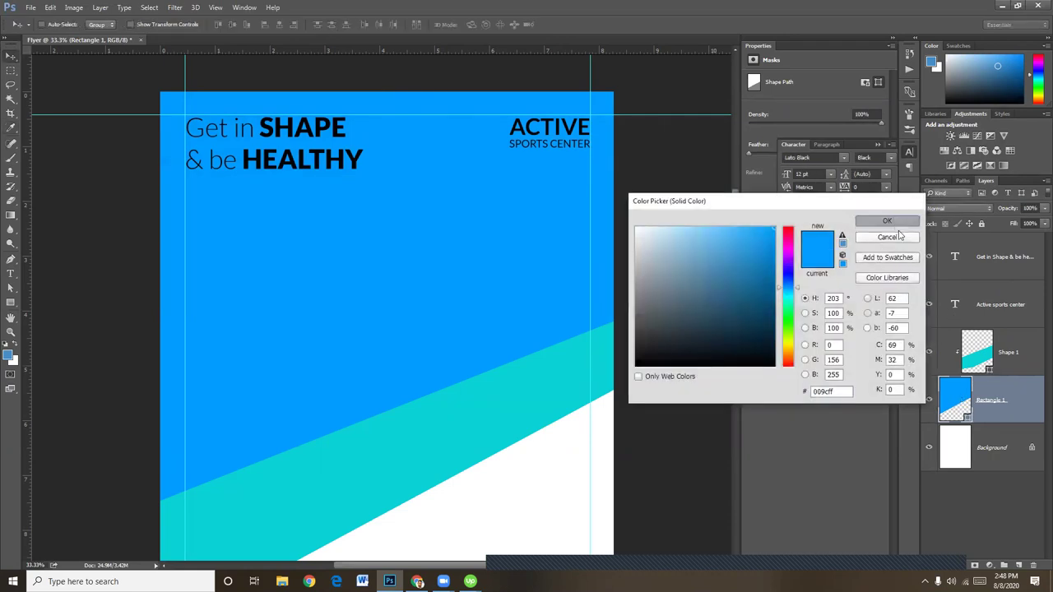
pyautogui.click(974, 565)
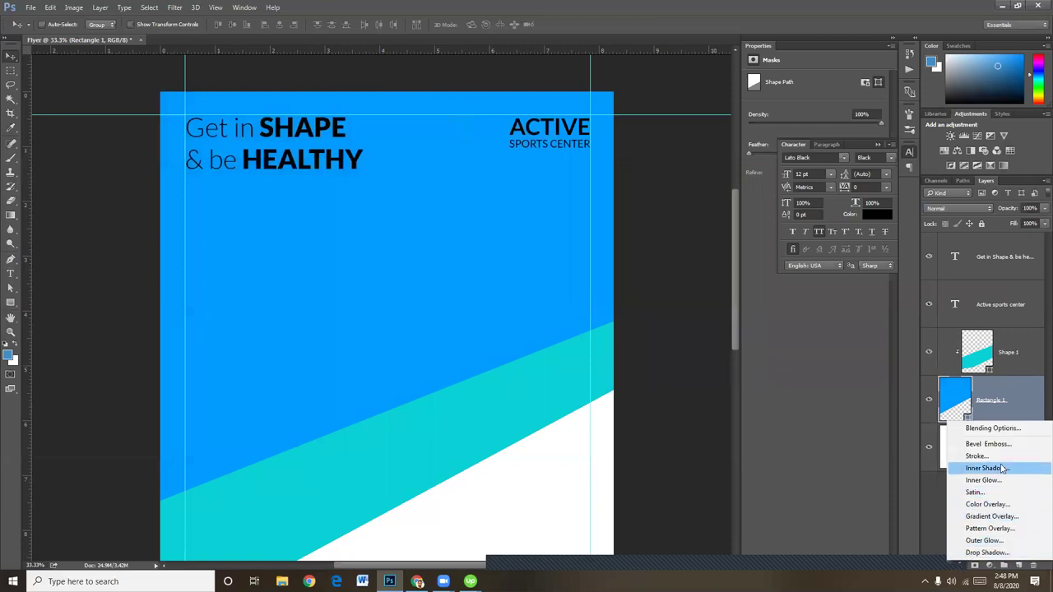
# Add a Gradient Overlay to Rectangle 1 with a bright blue left stop
pyautogui.click(994, 516)
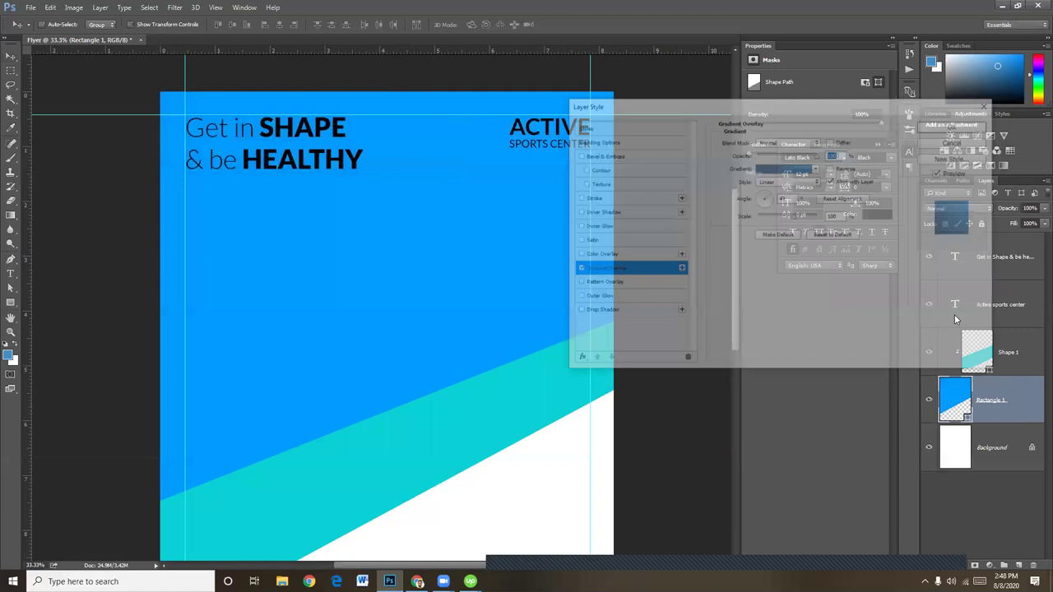
pyautogui.click(766, 168)
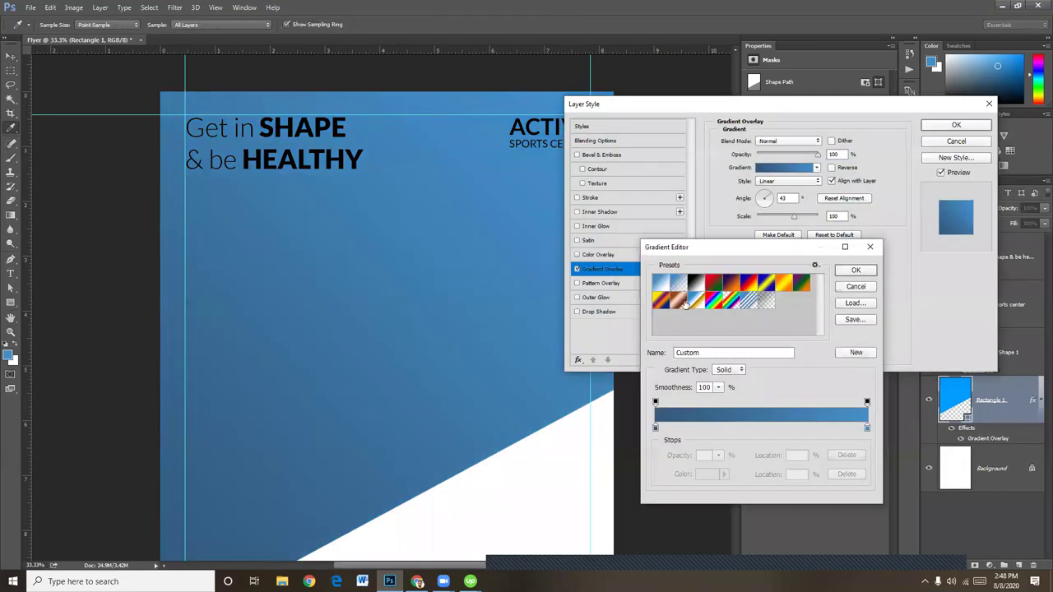
pyautogui.click(660, 288)
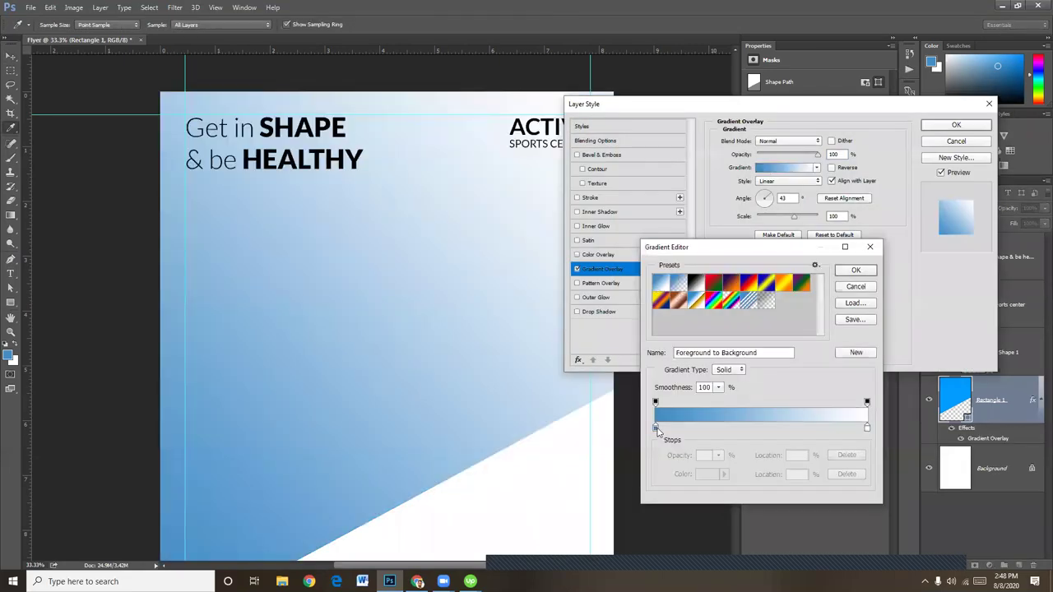
pyautogui.doubleClick(655, 429)
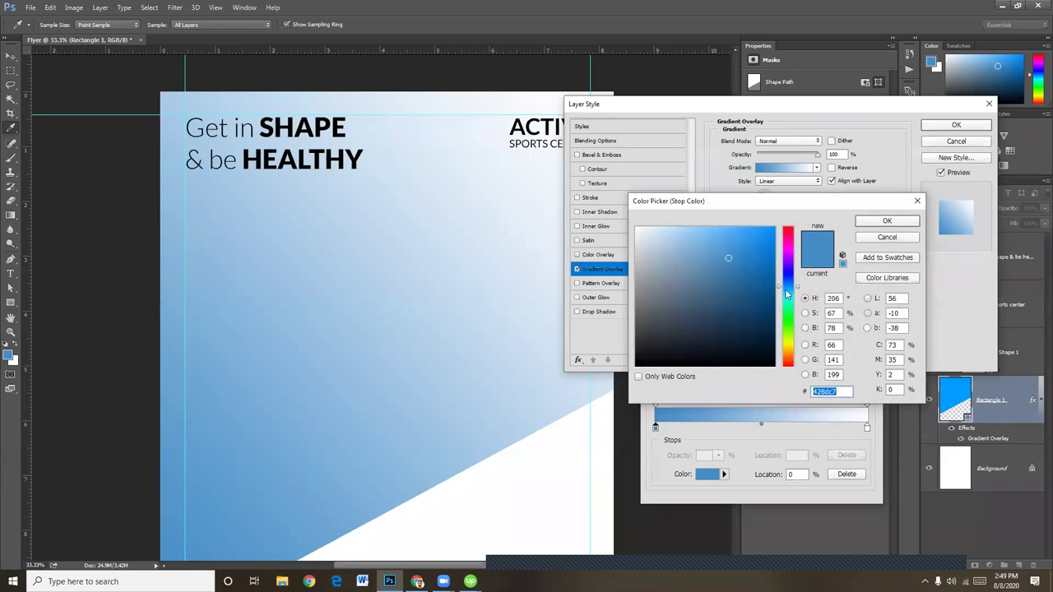
pyautogui.click(787, 303)
pyautogui.moveTo(787, 303); pyautogui.dragTo(793, 289)
pyautogui.click(773, 228)
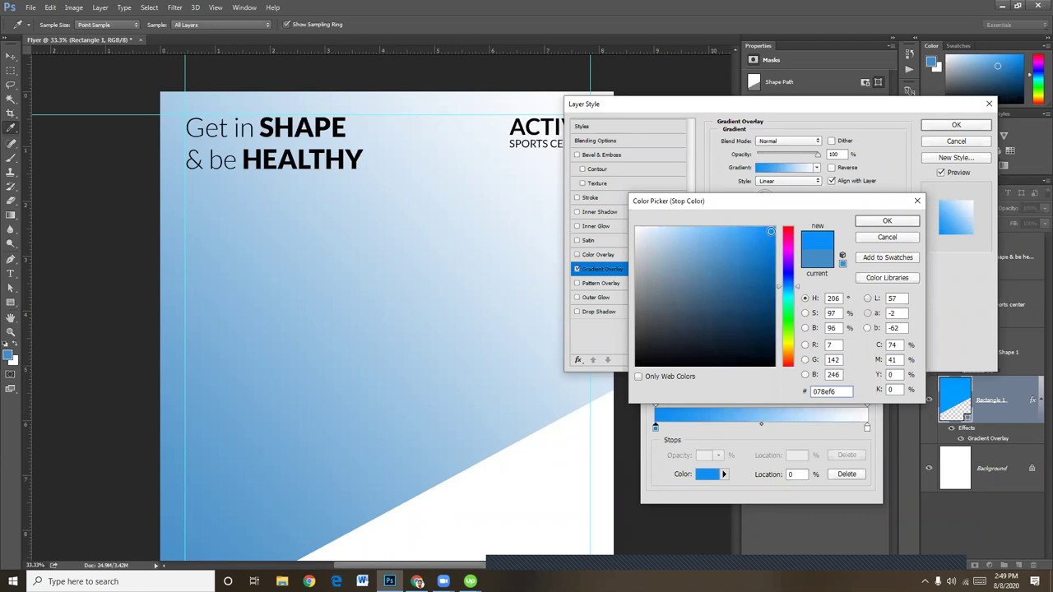
pyautogui.click(886, 221)
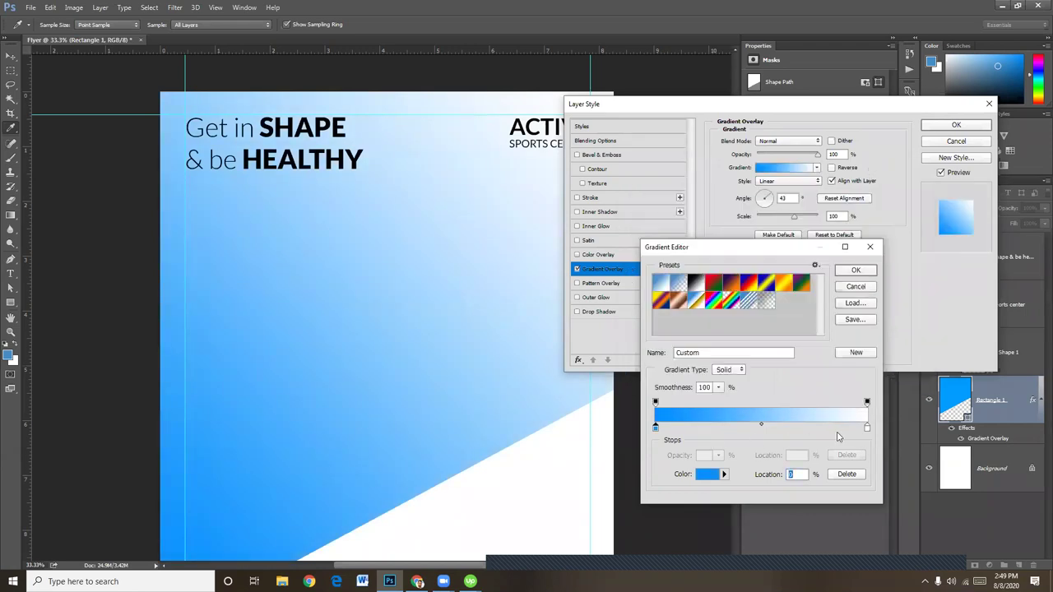
# Replace the white stop with a pale blue stop at 86% and save the gradient as new
pyautogui.click(867, 427)
pyautogui.doubleClick(867, 428)
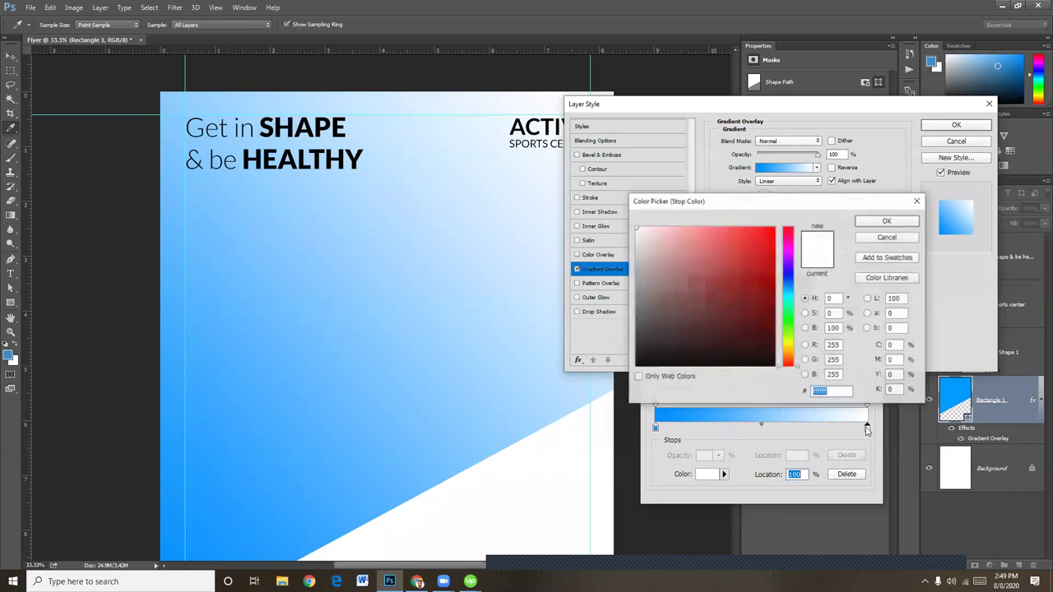
pyautogui.click(894, 241)
pyautogui.press('alt')
pyautogui.moveTo(655, 427); pyautogui.dragTo(794, 427)
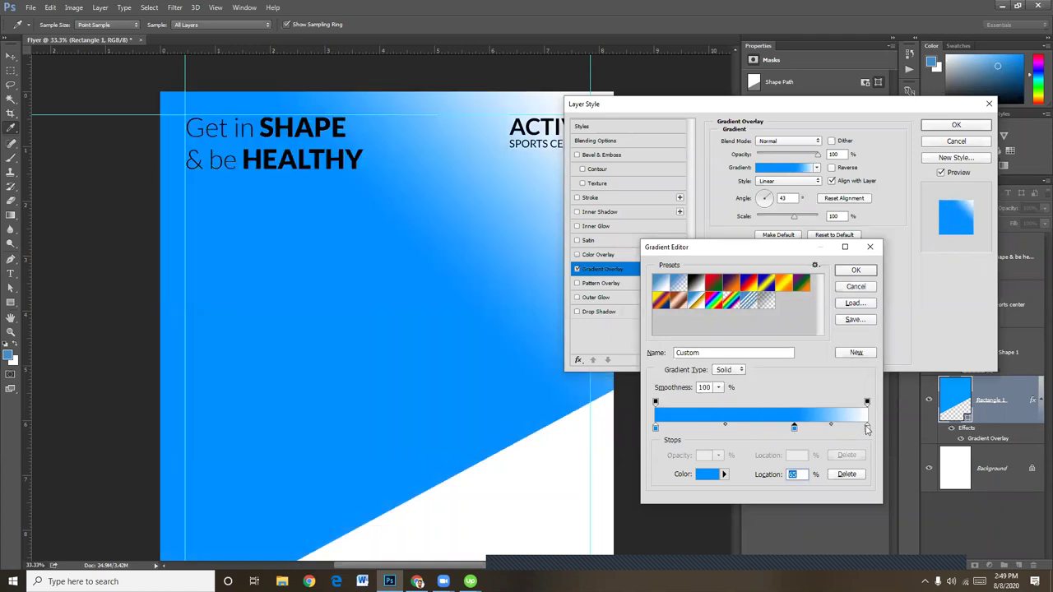
pyautogui.moveTo(867, 429); pyautogui.dragTo(865, 453)
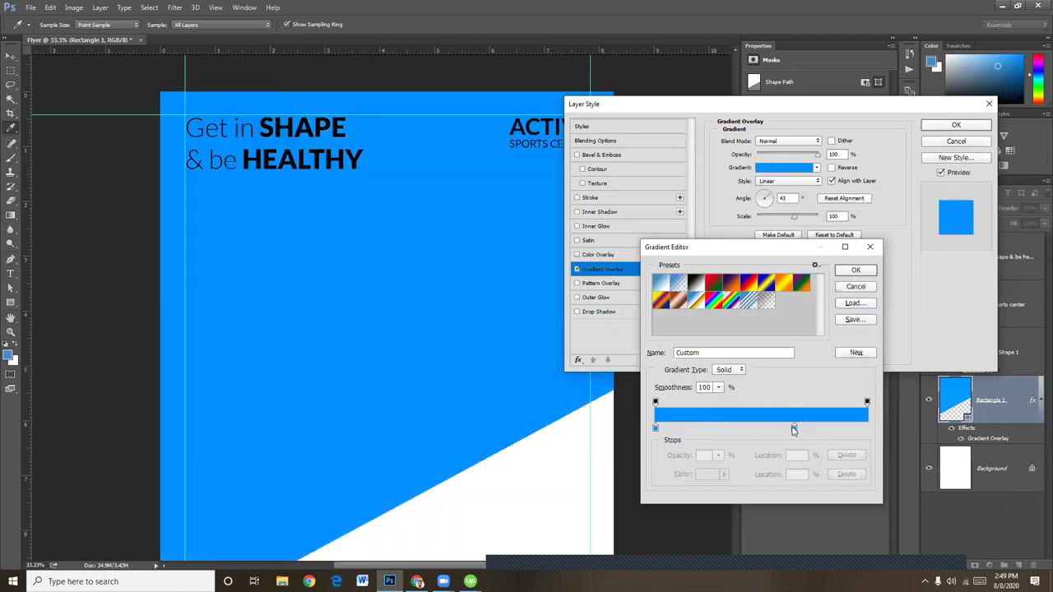
pyautogui.moveTo(794, 428); pyautogui.dragTo(837, 428)
pyautogui.doubleClick(838, 428)
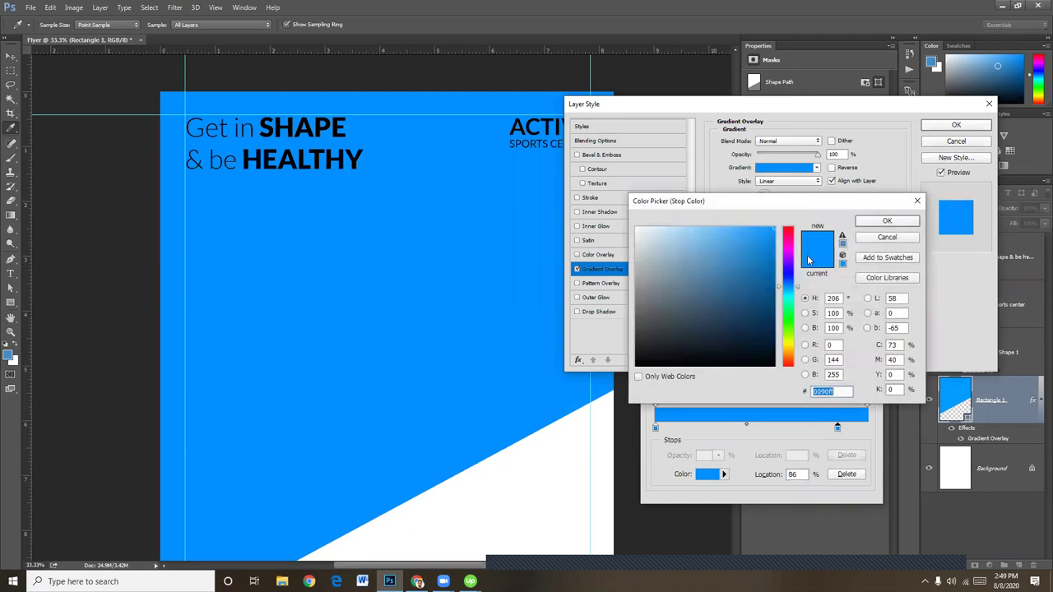
pyautogui.moveTo(735, 237); pyautogui.dragTo(702, 224)
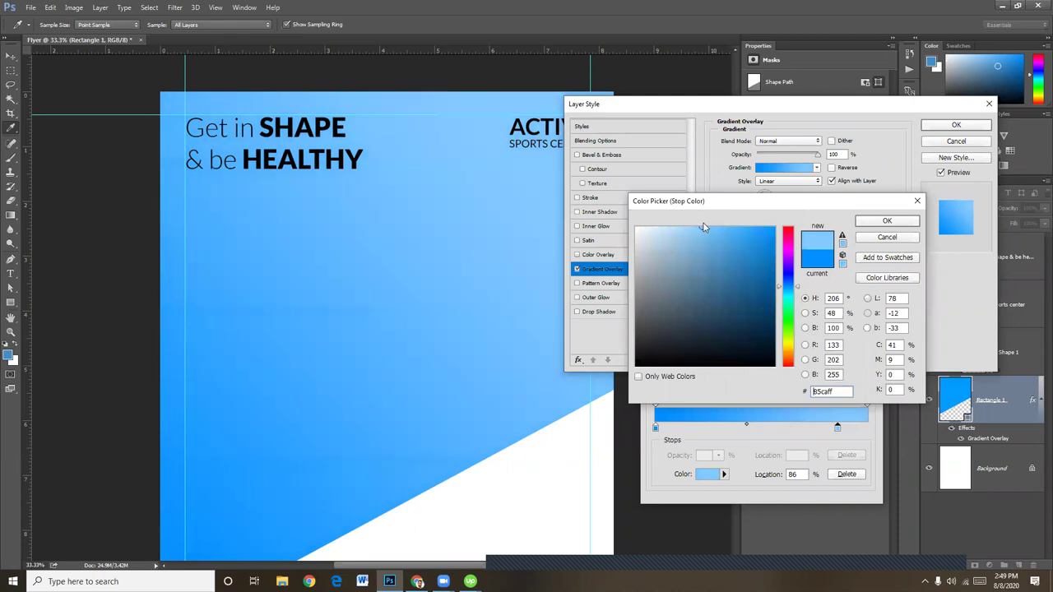
pyautogui.click(900, 223)
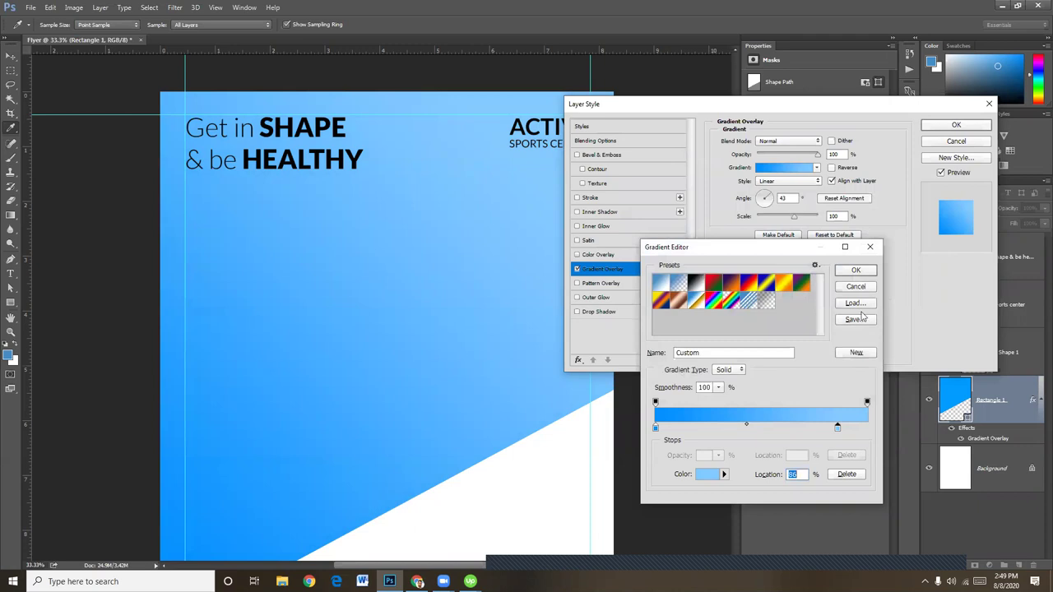
pyautogui.click(856, 353)
pyautogui.click(856, 271)
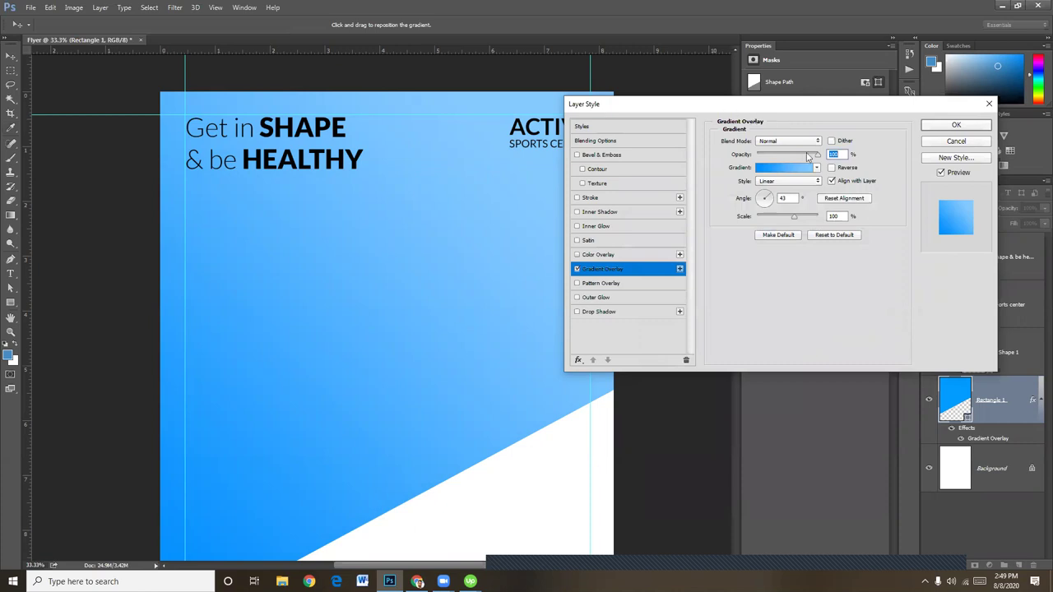
# Set the gradient angle to 73° and apply the overlay
pyautogui.moveTo(809, 103); pyautogui.dragTo(886, 151)
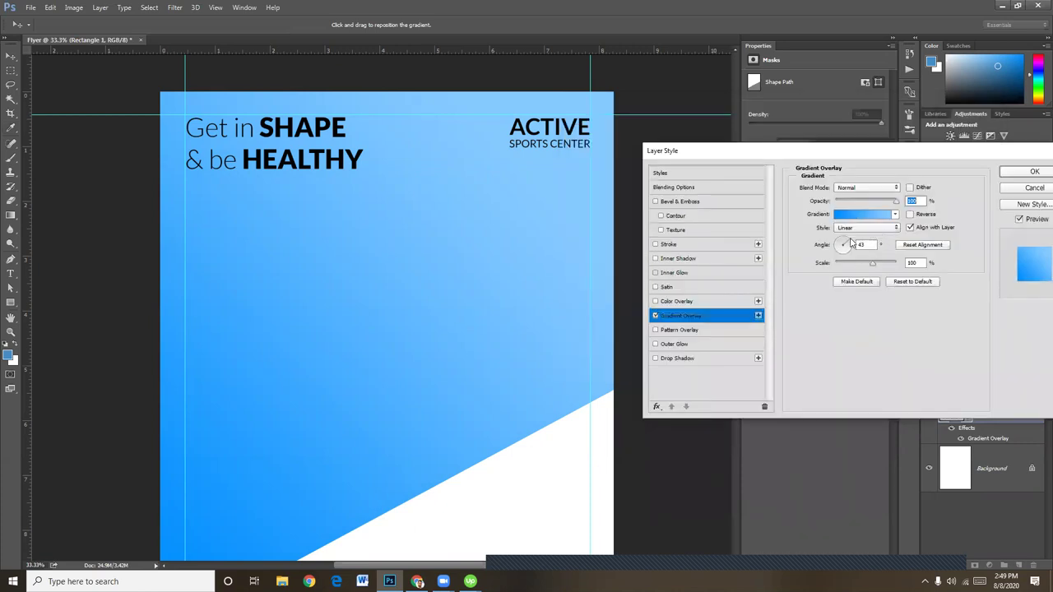
pyautogui.press('Tab')
pyautogui.moveTo(848, 241); pyautogui.dragTo(854, 241)
pyautogui.click(1028, 172)
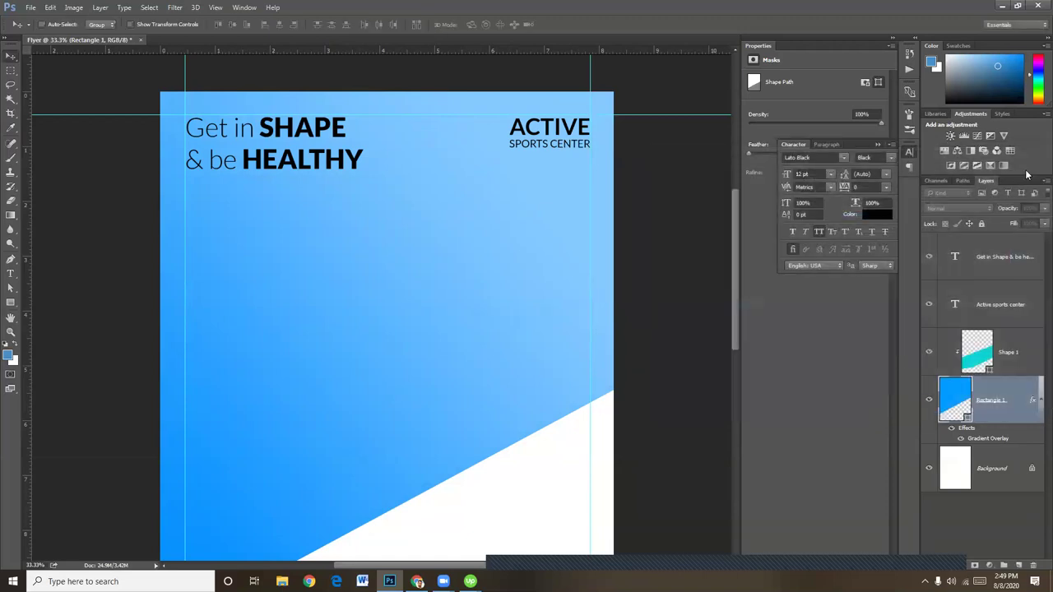
# Confirm Shape 1's teal 5ccfd0 fill, restack it, and toggle its clipping to Rectangle 1
pyautogui.click(1015, 348)
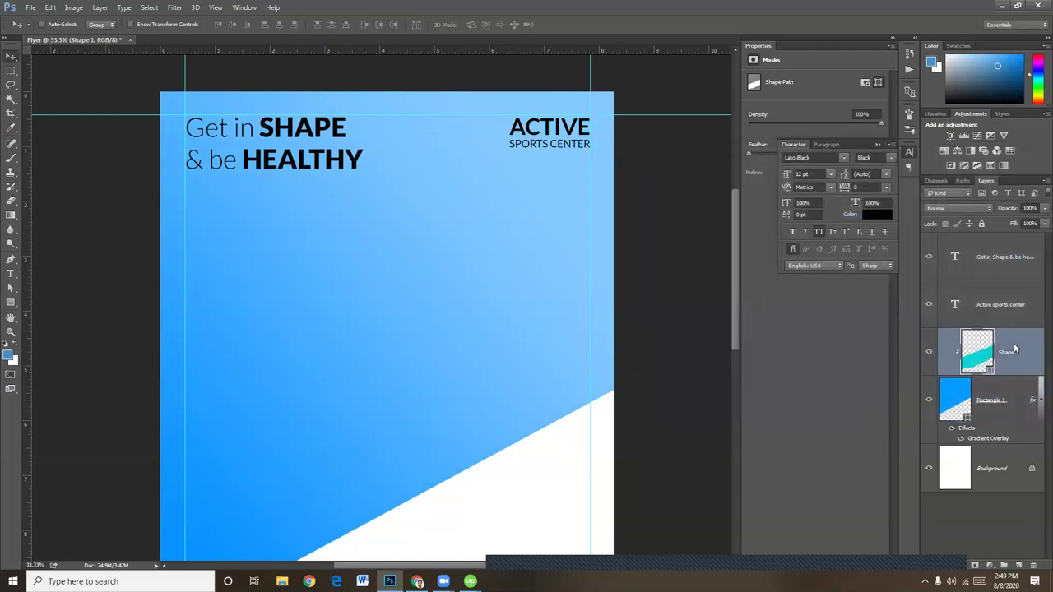
pyautogui.hotkey('ctrl', '-')
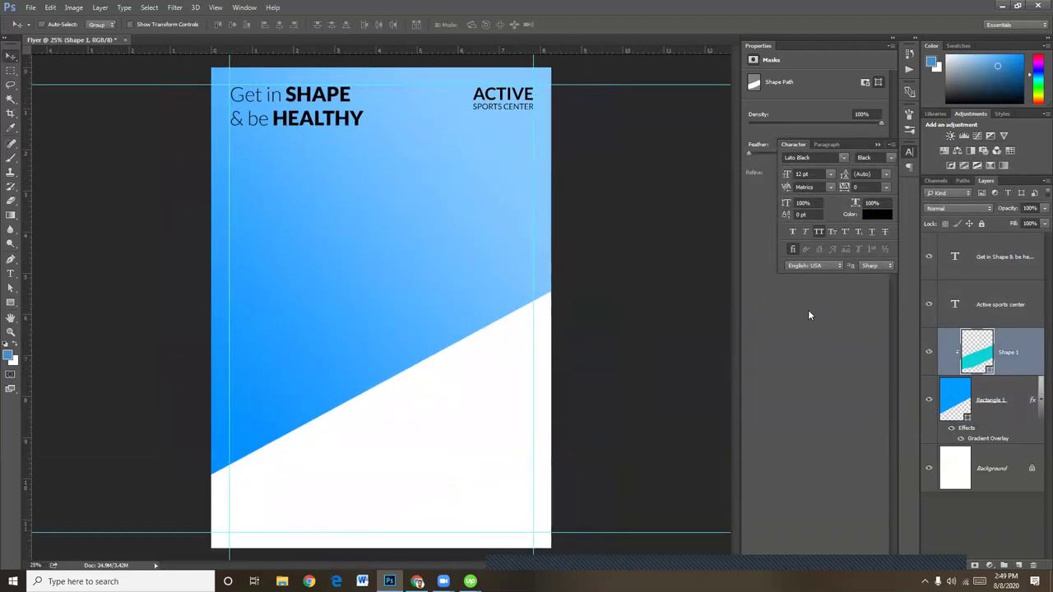
pyautogui.doubleClick(985, 356)
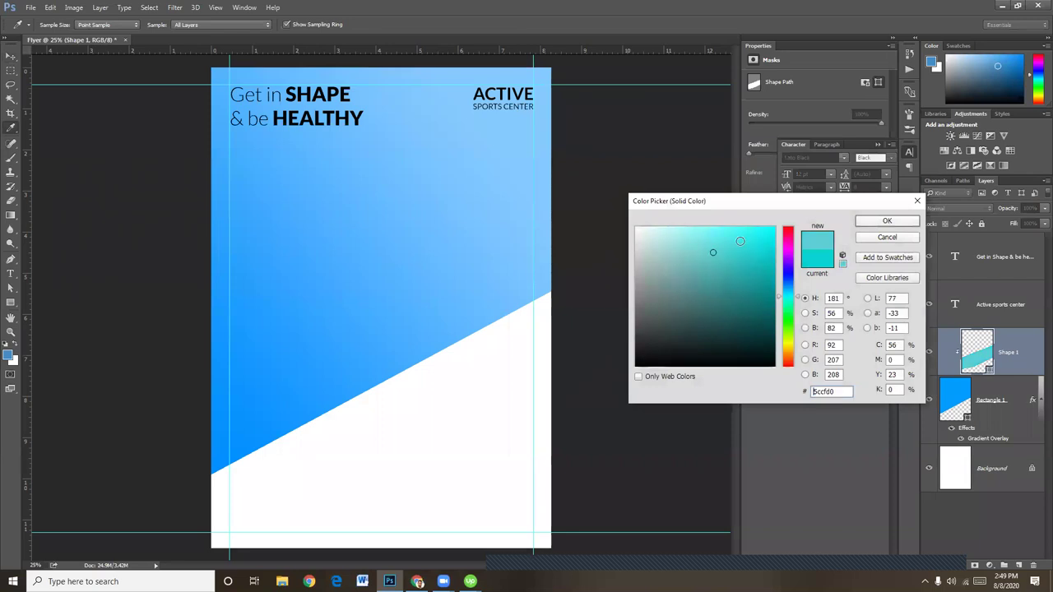
pyautogui.click(896, 220)
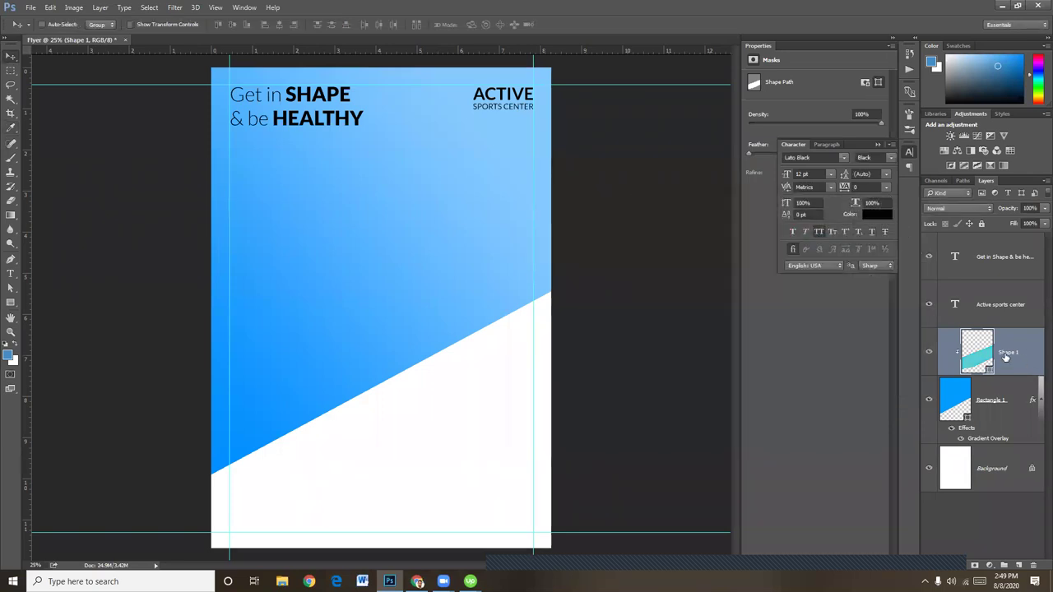
pyautogui.moveTo(1003, 352); pyautogui.dragTo(984, 372)
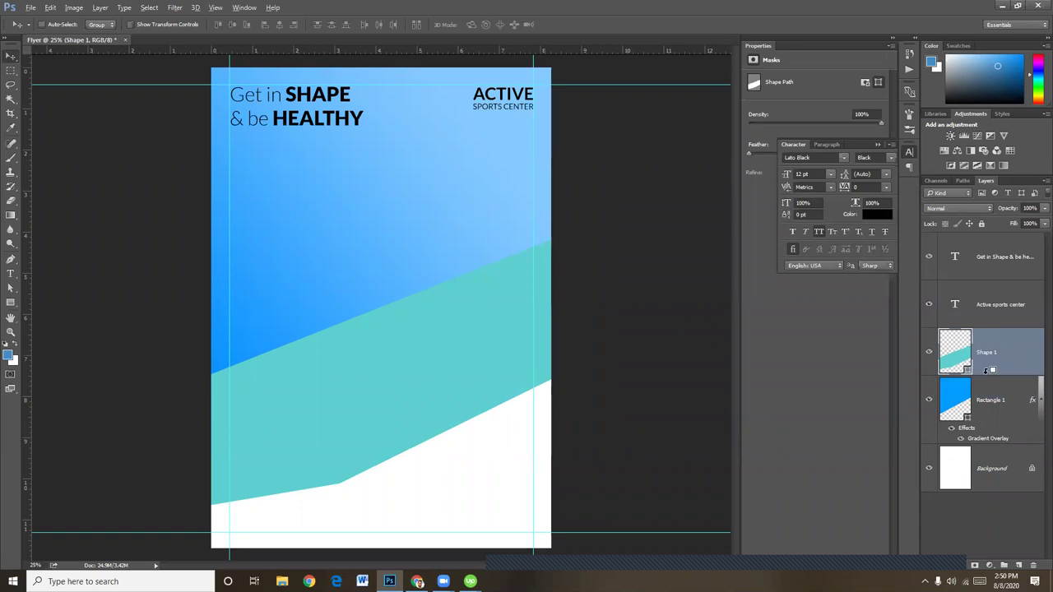
pyautogui.keyDown('alt'); pyautogui.click(985, 374); pyautogui.keyUp('alt')
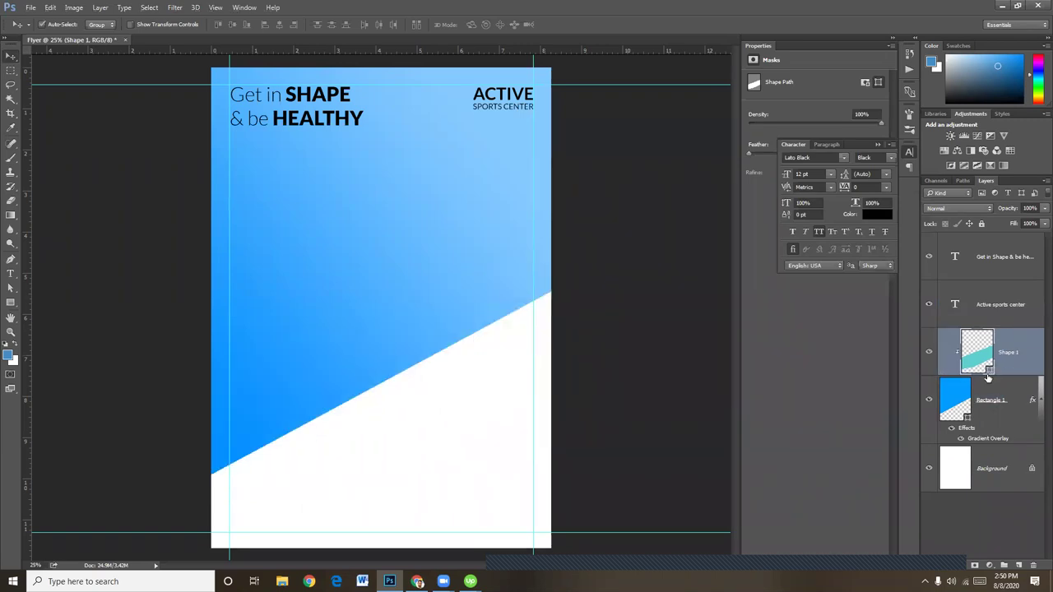
pyautogui.keyDown('alt'); pyautogui.click(988, 378); pyautogui.keyUp('alt')
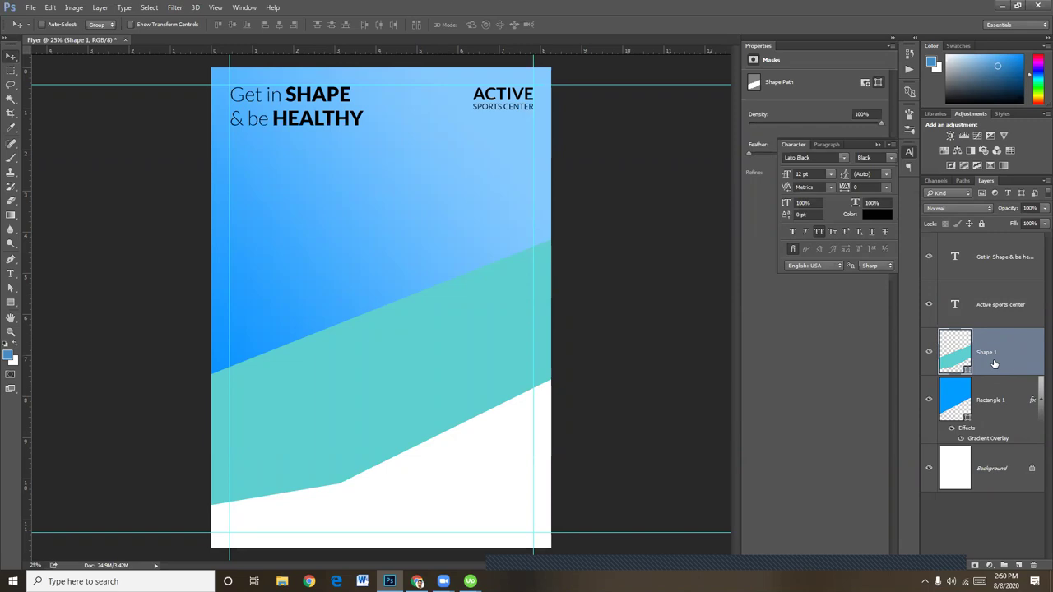
# Rasterize Shape 1 into a pixel layer
pyautogui.keyDown('ctrl'); pyautogui.click(959, 400); pyautogui.keyUp('ctrl')
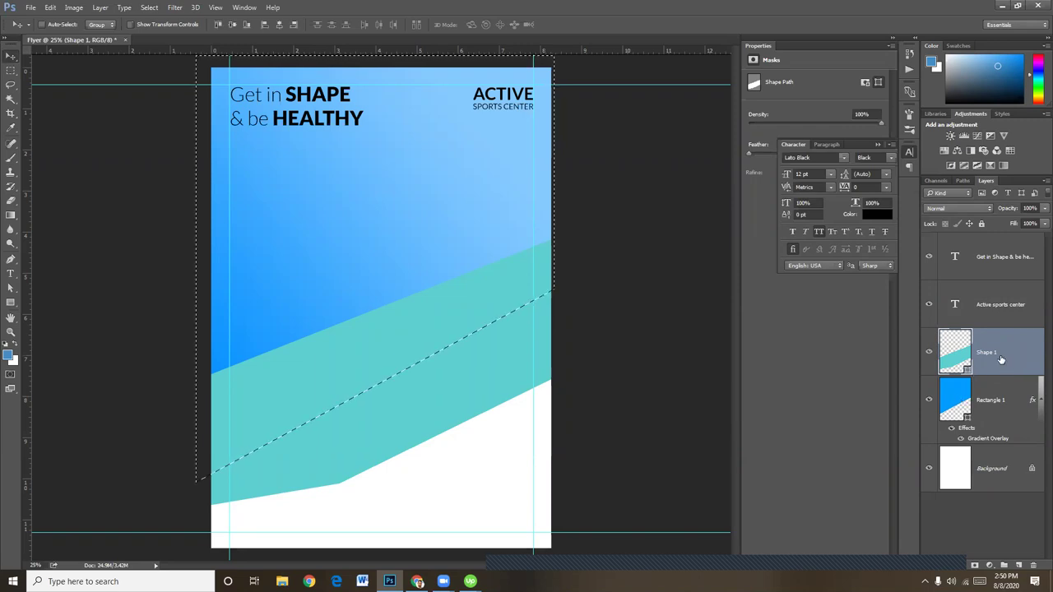
pyautogui.hotkey('ctrl', 'd')
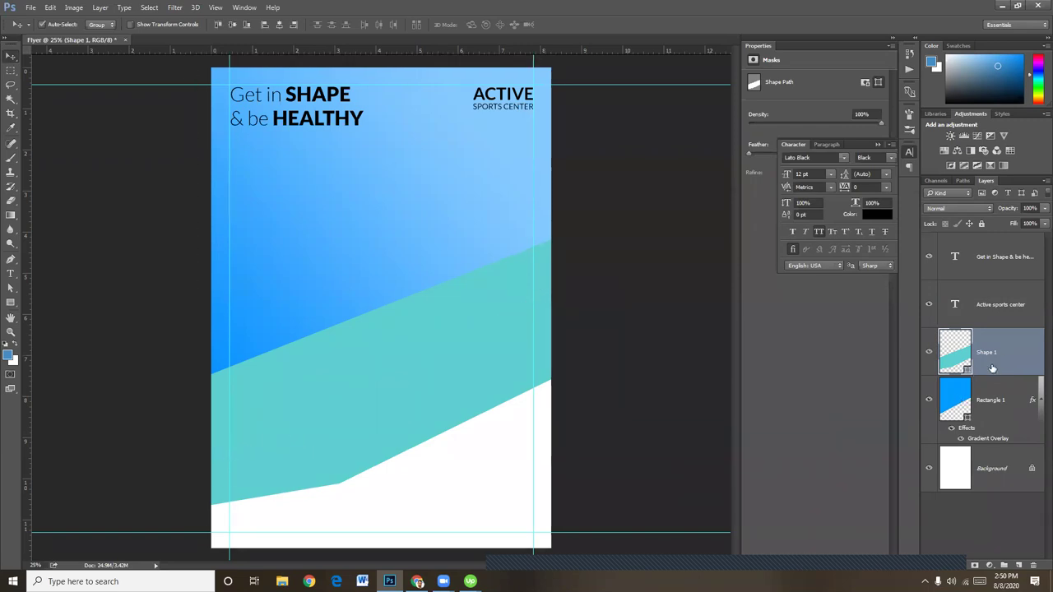
pyautogui.rightClick(988, 350)
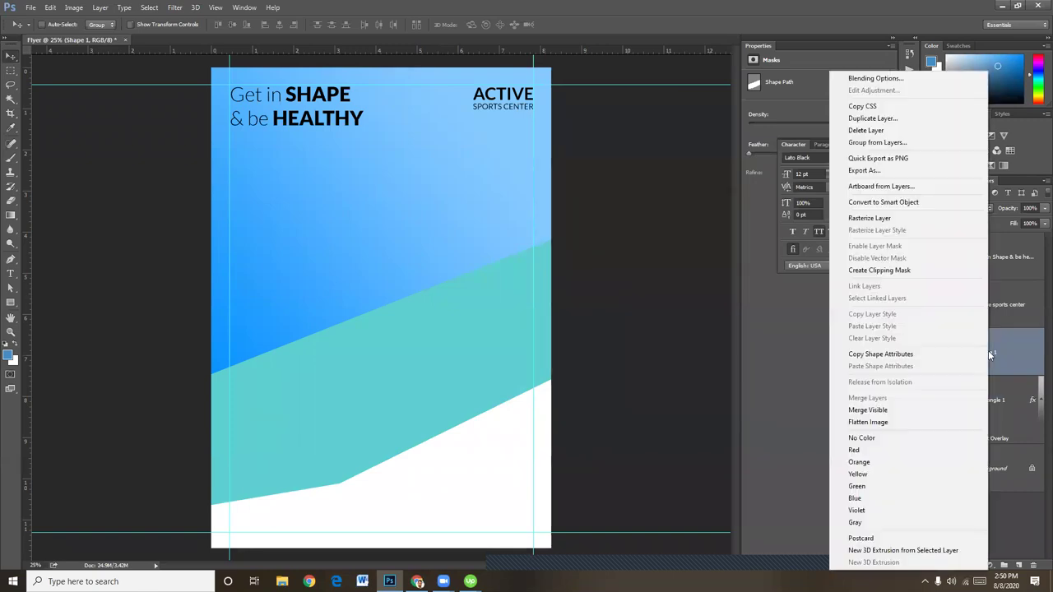
pyautogui.click(872, 218)
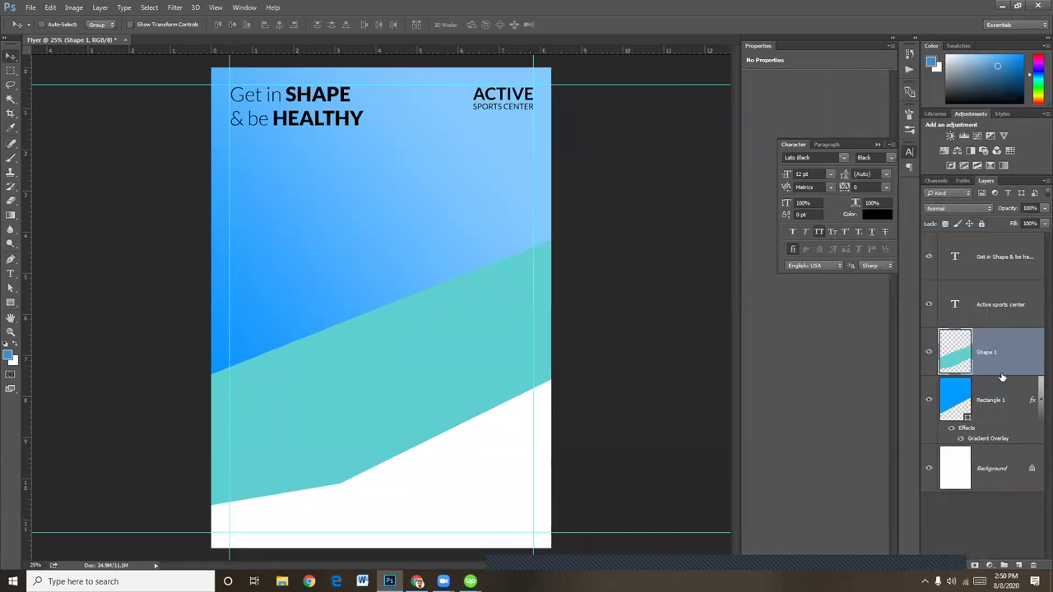
# Delete the teal outside Rectangle 1's selection, leaving a narrow diagonal strip
pyautogui.keyDown('ctrl'); pyautogui.click(967, 398); pyautogui.keyUp('ctrl')
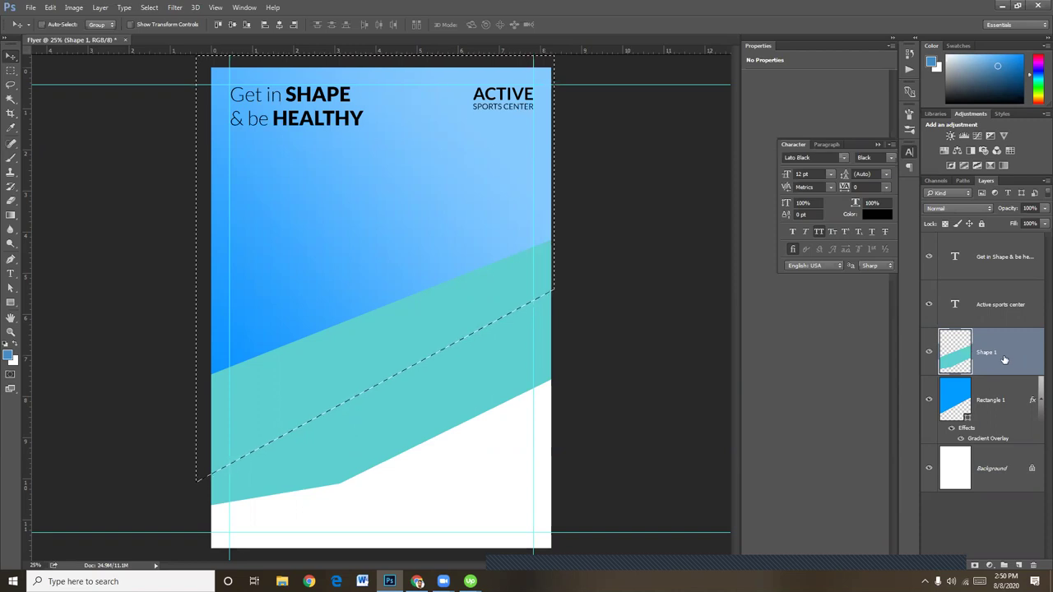
pyautogui.hotkey('ctrl', 'shift', 'i')
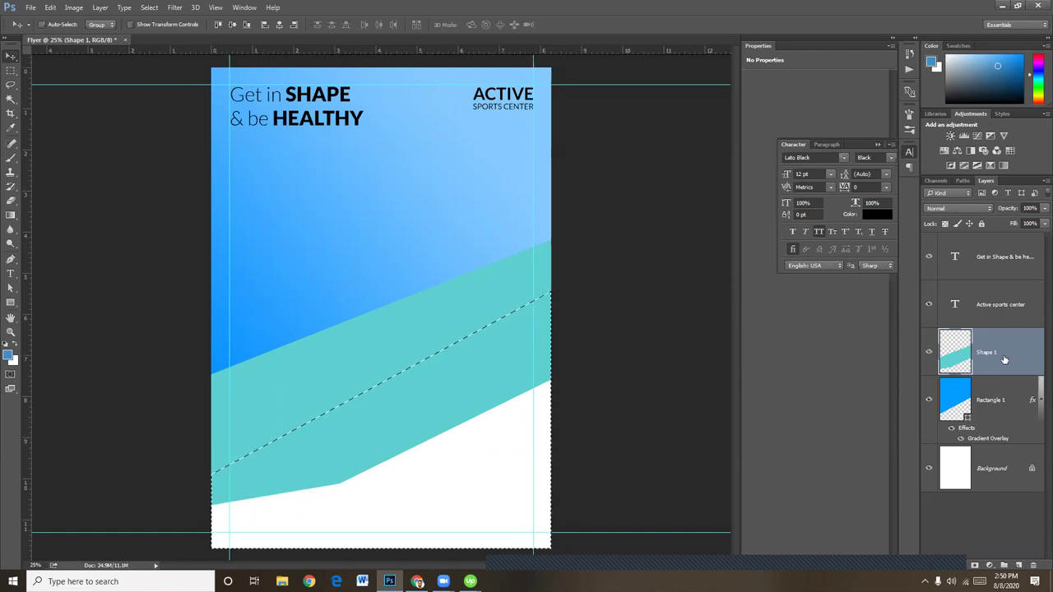
pyautogui.press('Delete')
pyautogui.hotkey('ctrl', 'd')
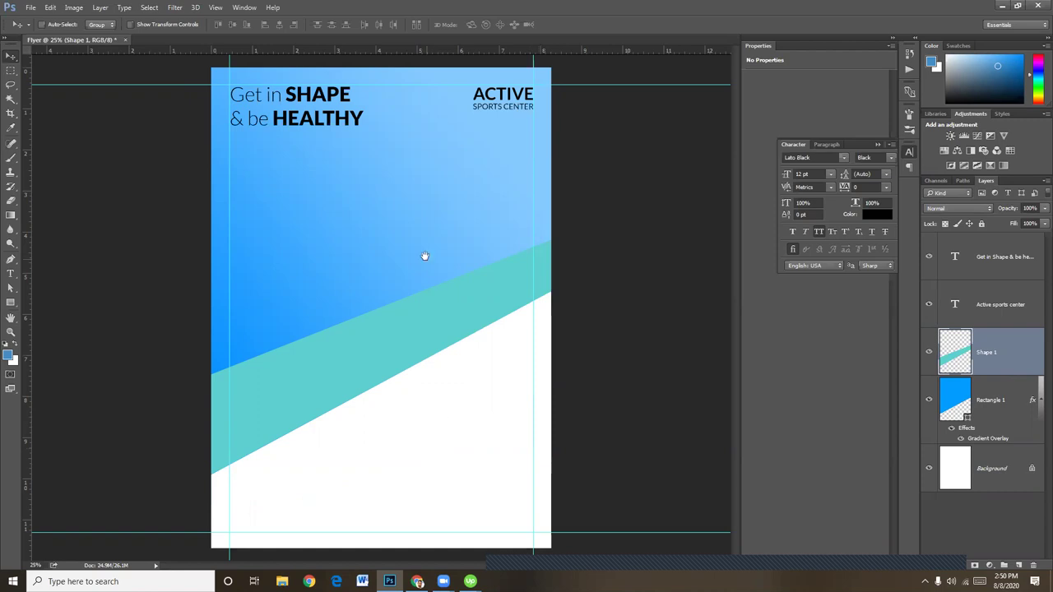
pyautogui.hotkey('ctrl', '+')
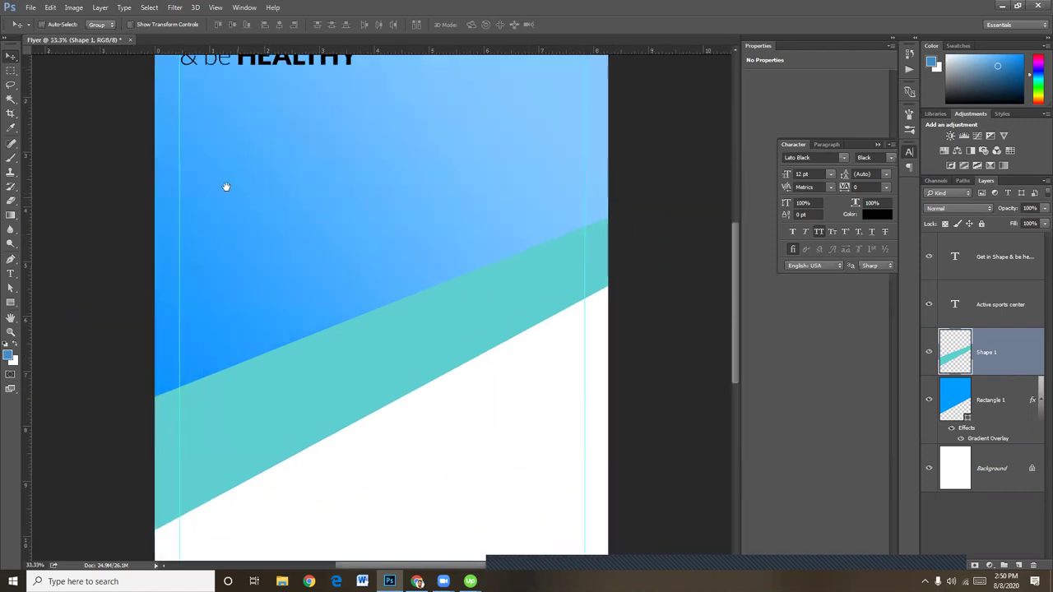
# Colour the headline word SHAPE pale cyan
pyautogui.moveTo(226, 186); pyautogui.dragTo(365, 386)
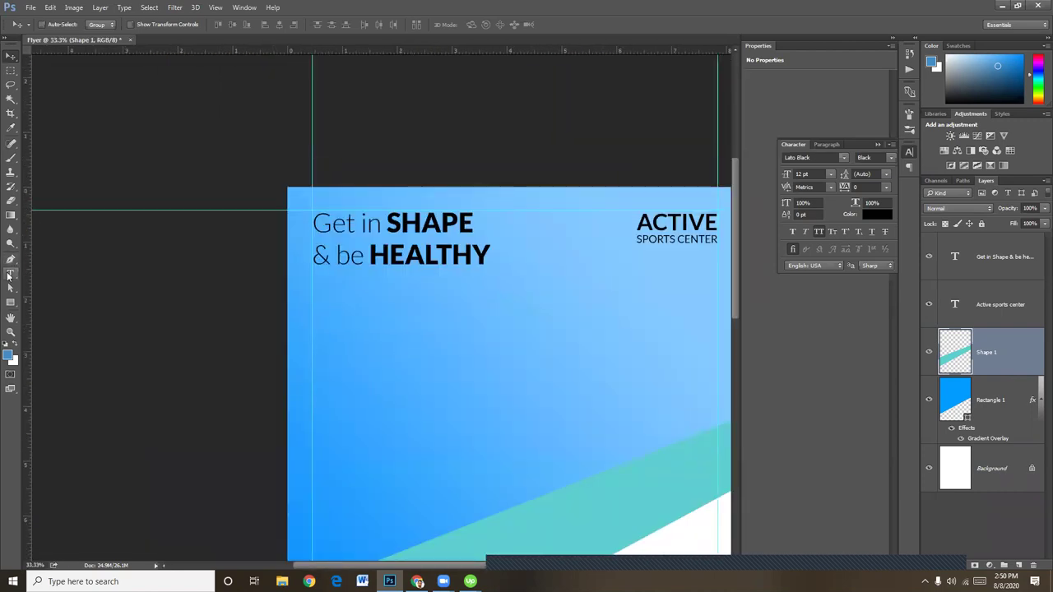
pyautogui.click(10, 274)
pyautogui.moveTo(387, 222); pyautogui.dragTo(474, 224)
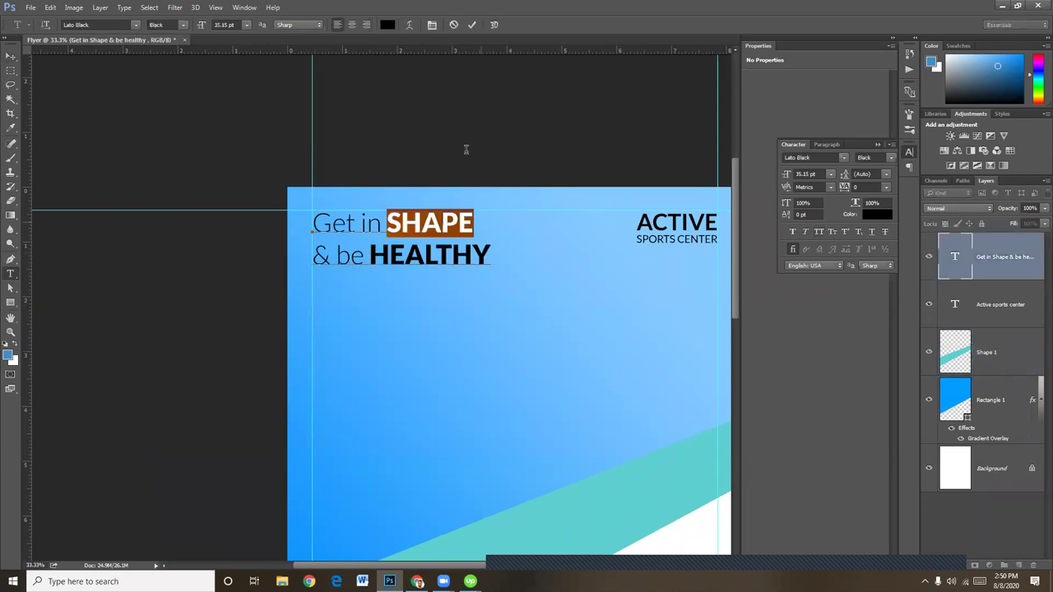
pyautogui.click(388, 24)
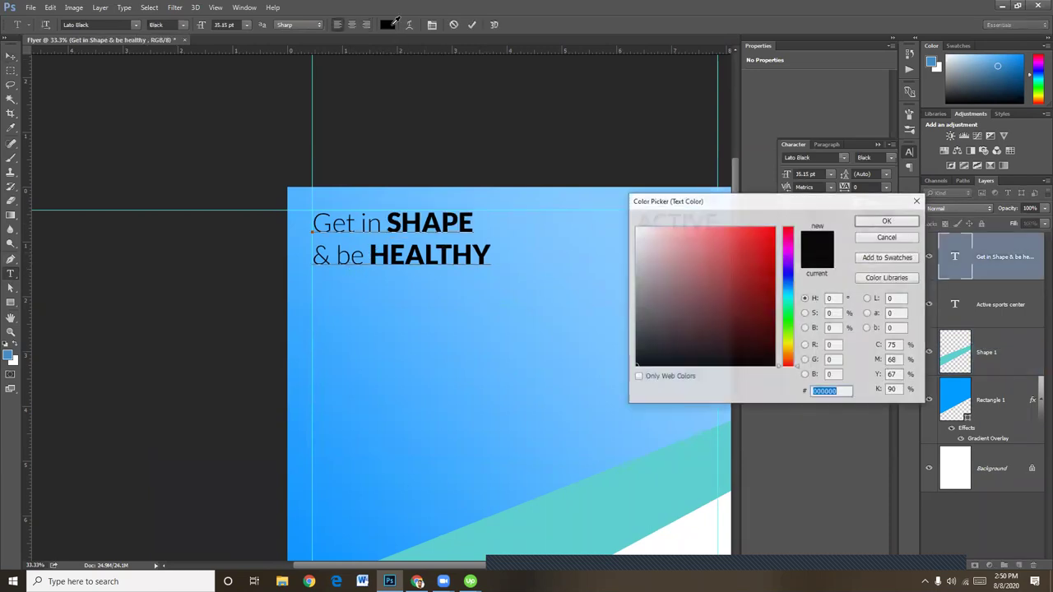
pyautogui.click(542, 508)
pyautogui.moveTo(712, 252); pyautogui.dragTo(697, 226)
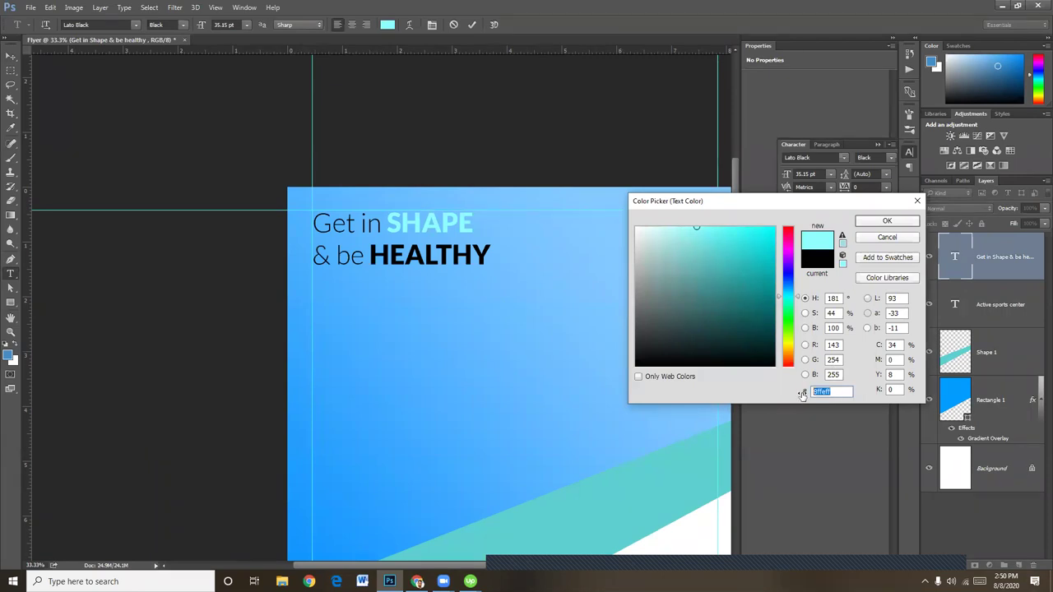
pyautogui.click(892, 223)
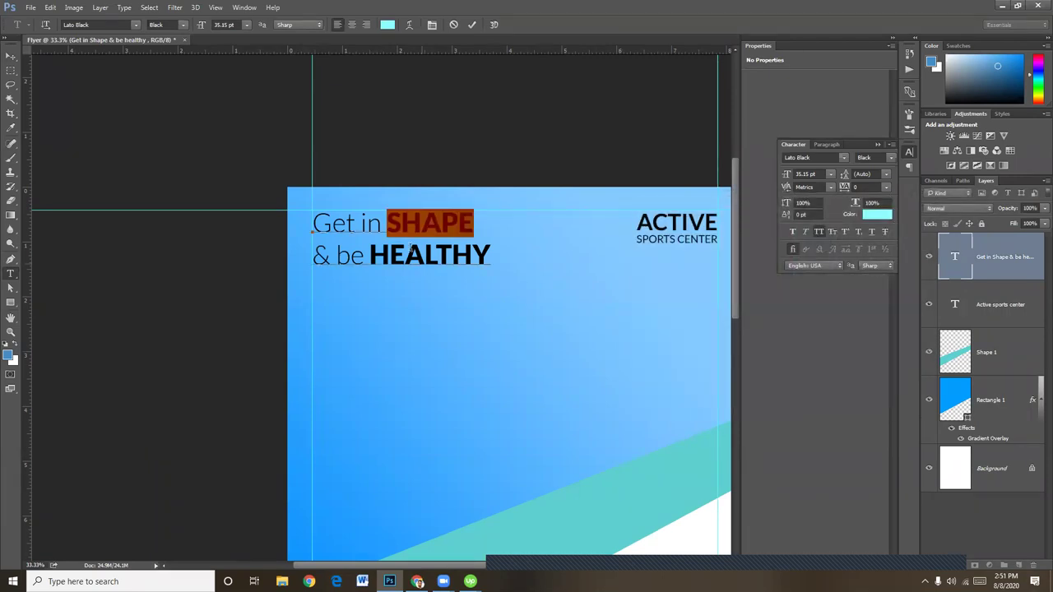
pyautogui.click(11, 55)
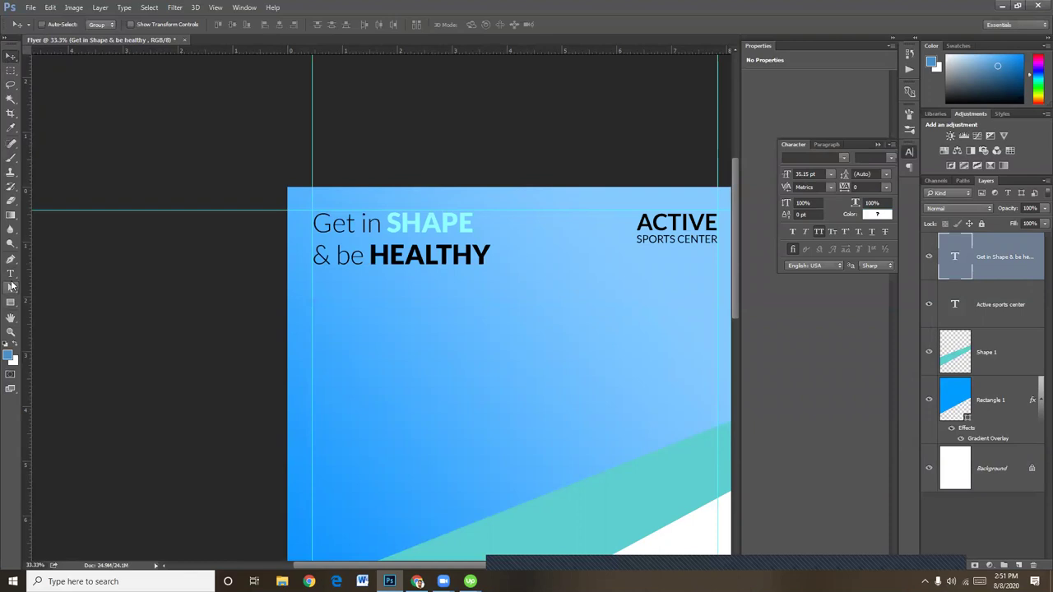
# Colour HEALTHY the same light cyan (8ffeff) as SHAPE
pyautogui.press('t')
pyautogui.click(425, 271)
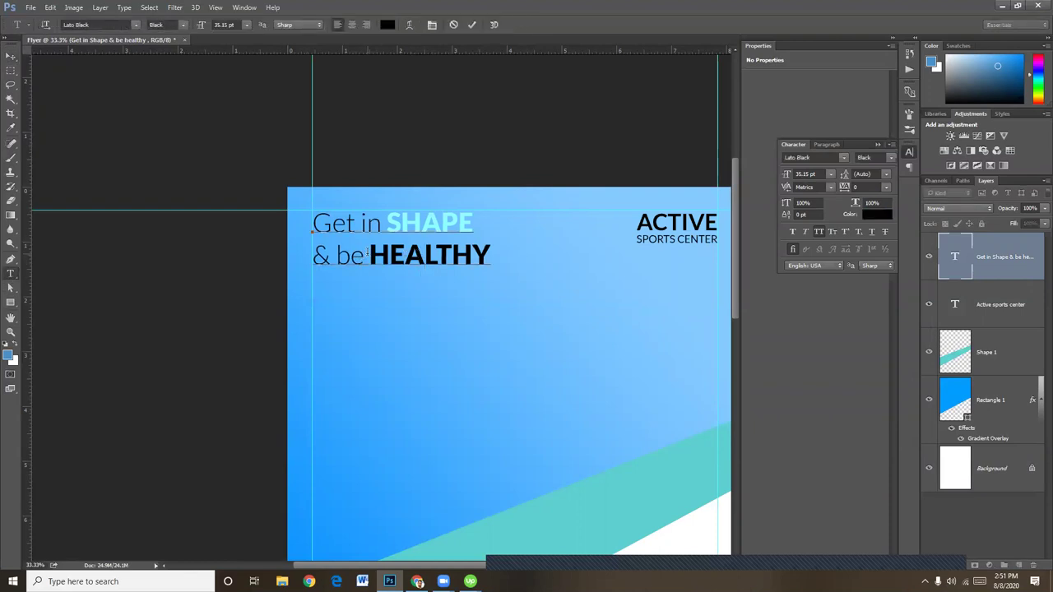
pyautogui.moveTo(367, 255); pyautogui.dragTo(553, 249)
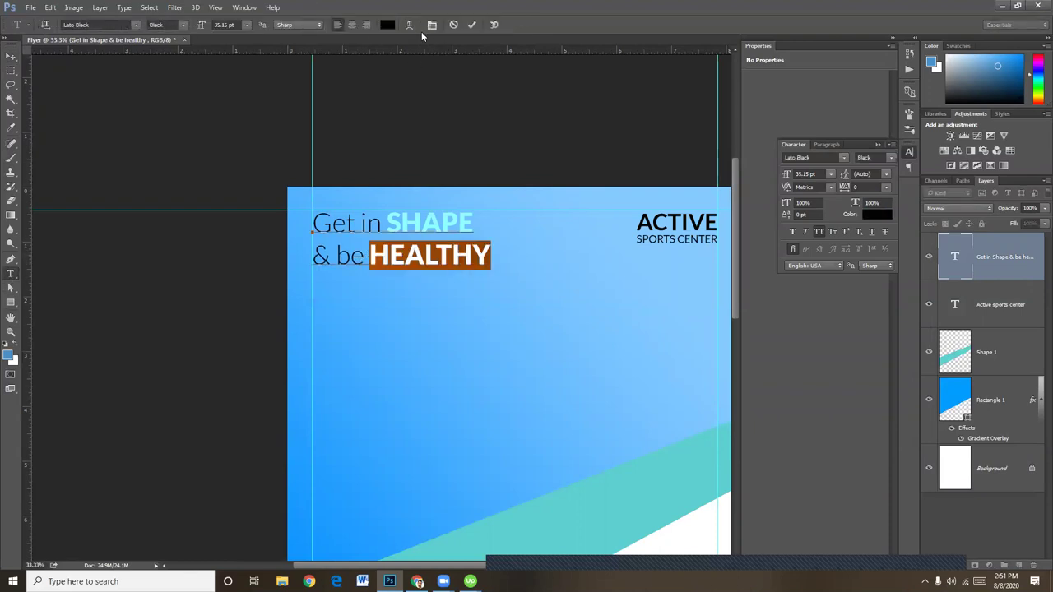
pyautogui.click(388, 25)
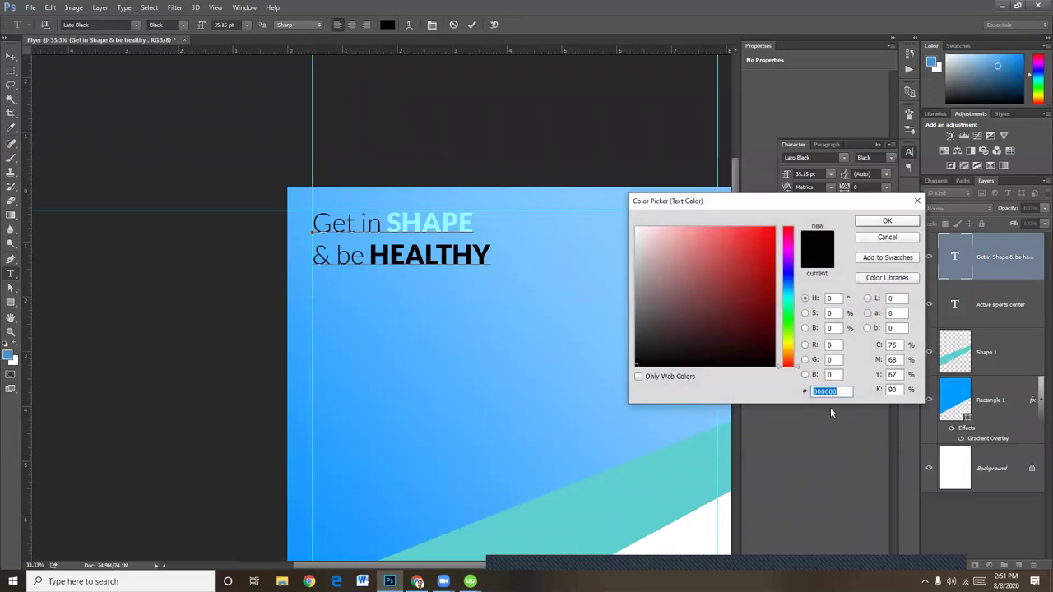
pyautogui.write('8ffeff')
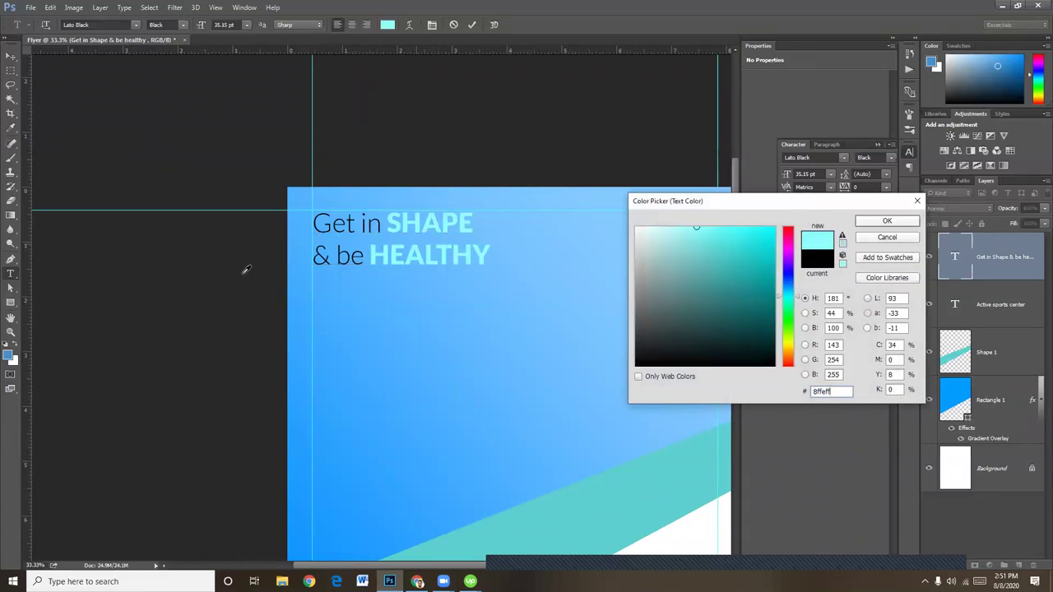
pyautogui.click(300, 224)
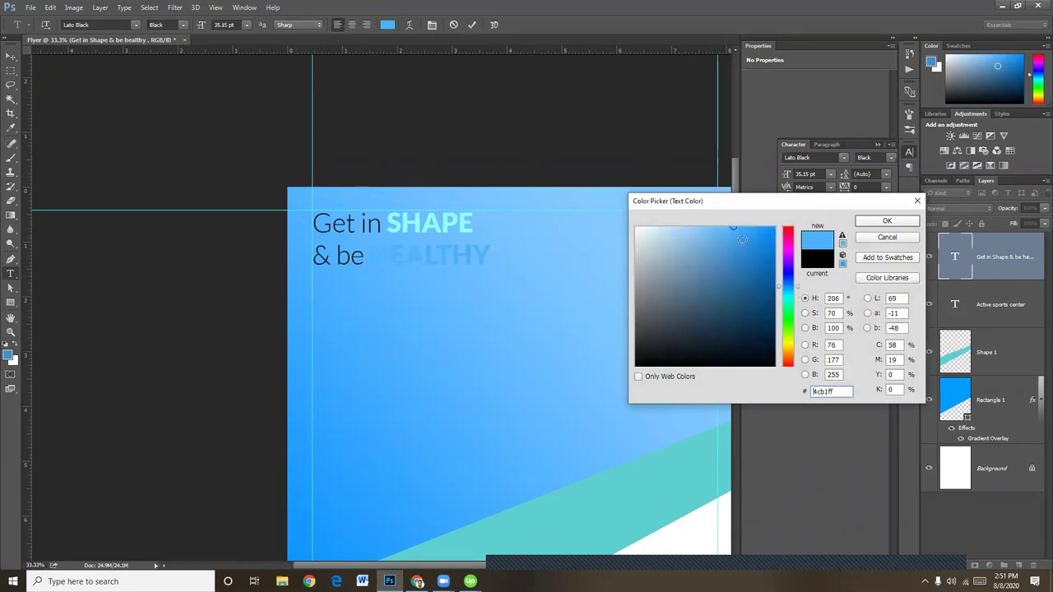
pyautogui.click(769, 237)
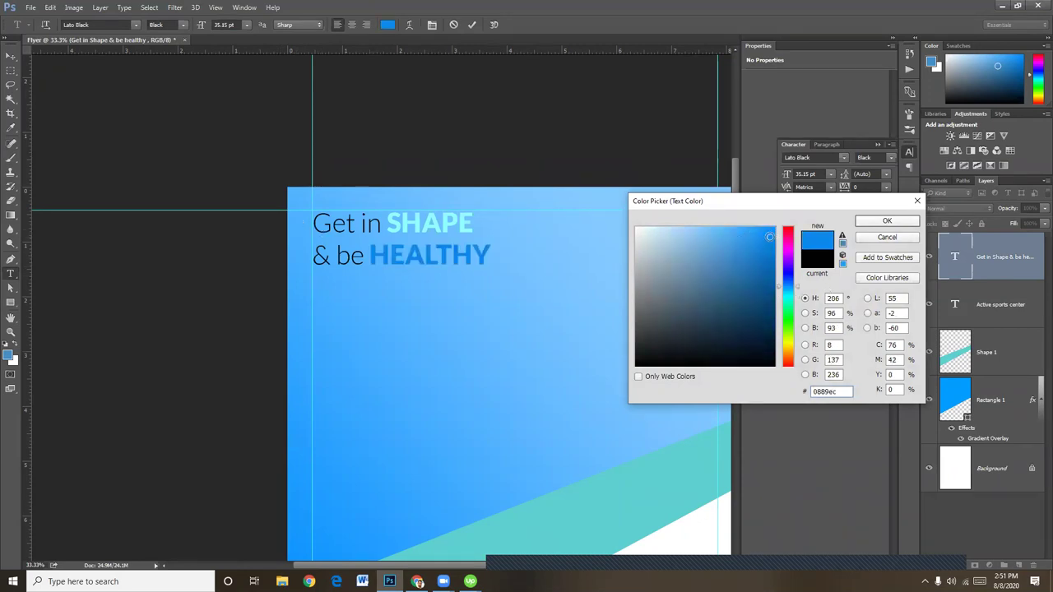
pyautogui.moveTo(769, 237)
pyautogui.mouseDown()
pyautogui.moveTo(771, 248)
pyautogui.moveTo(773, 230)
pyautogui.moveTo(705, 230)
pyautogui.mouseUp()
pyautogui.click(787, 236)
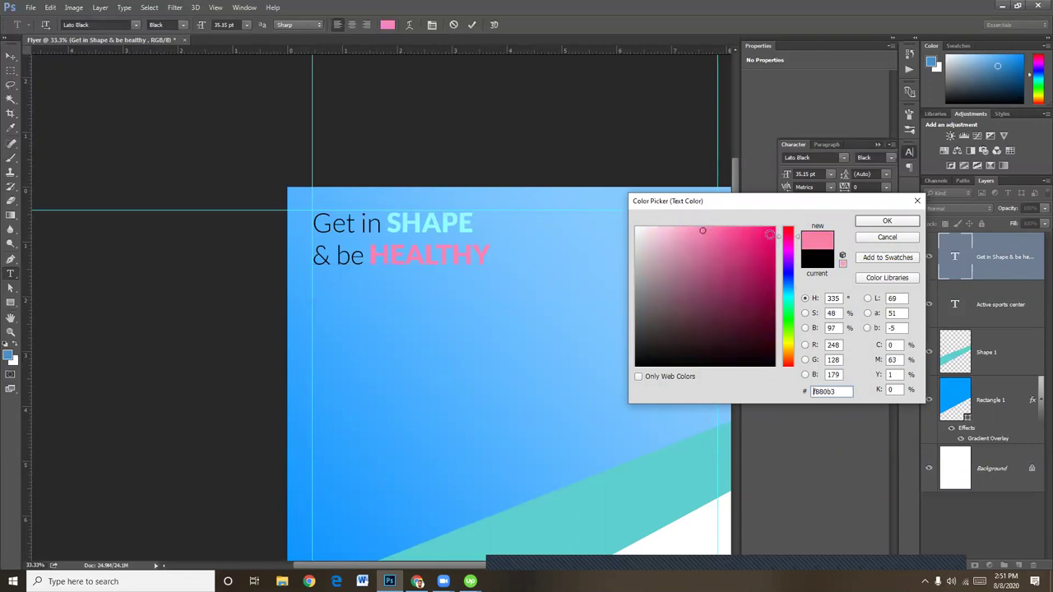
pyautogui.click(773, 230)
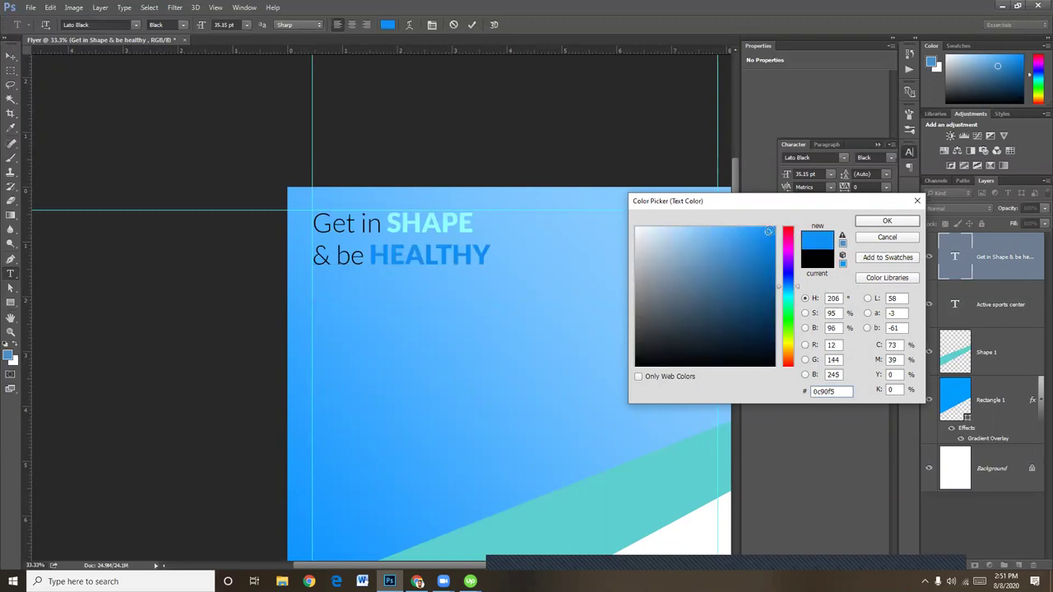
pyautogui.moveTo(774, 230); pyautogui.dragTo(777, 228)
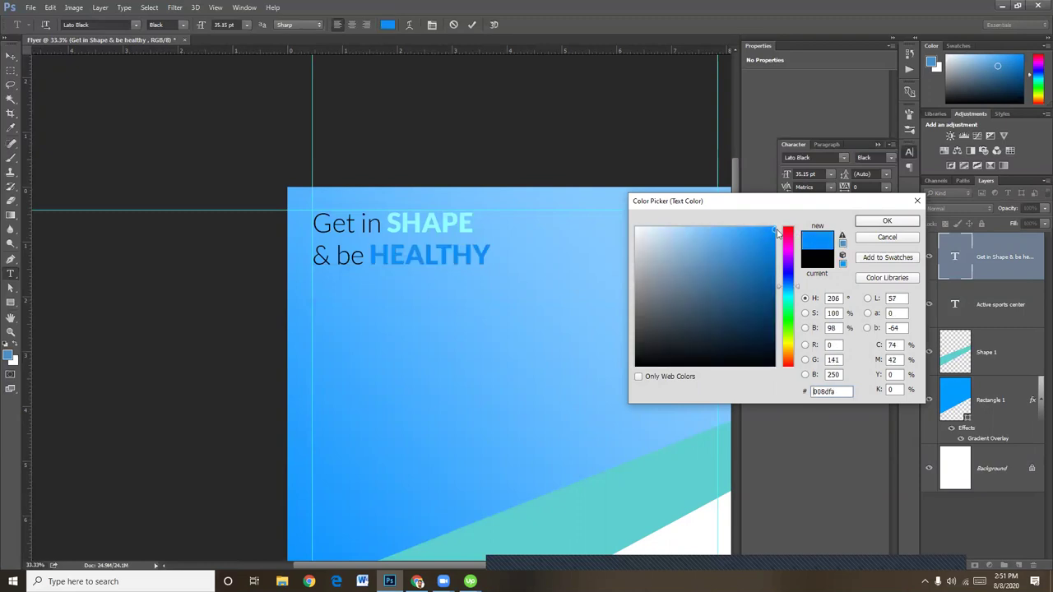
pyautogui.click(450, 221)
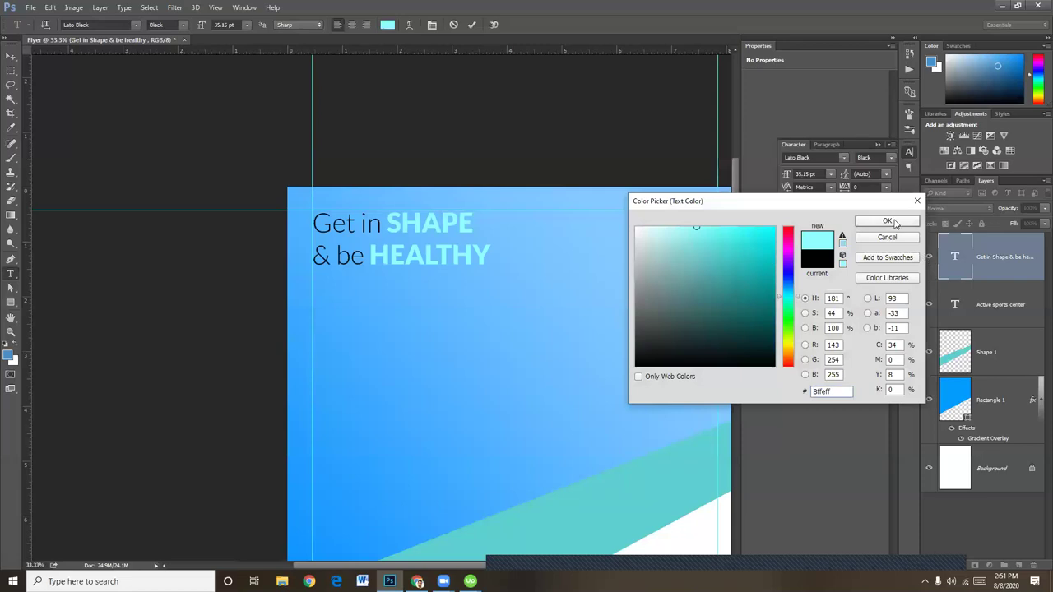
pyautogui.click(886, 220)
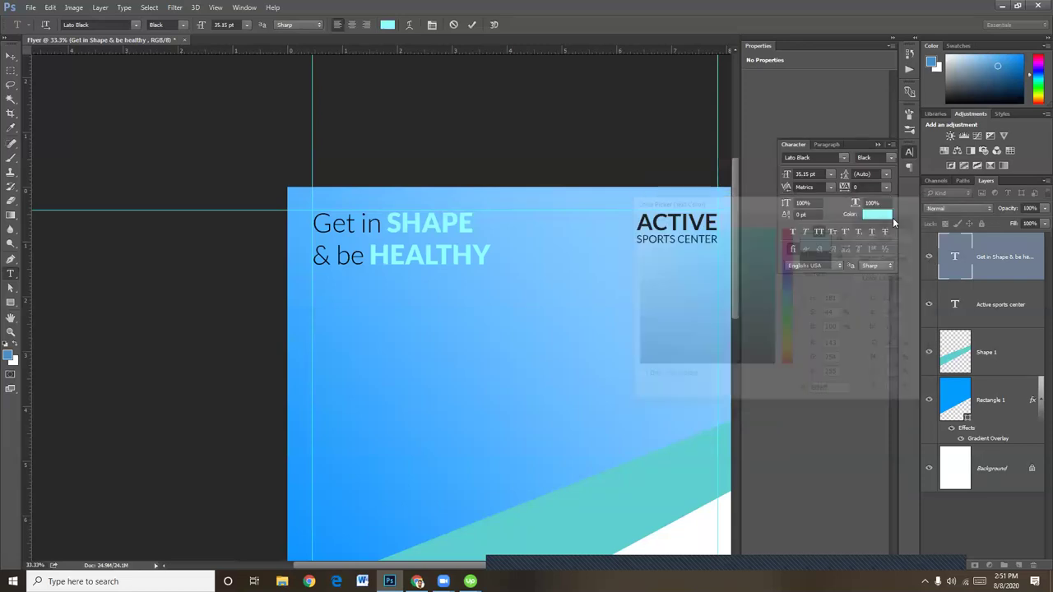
pyautogui.click(11, 56)
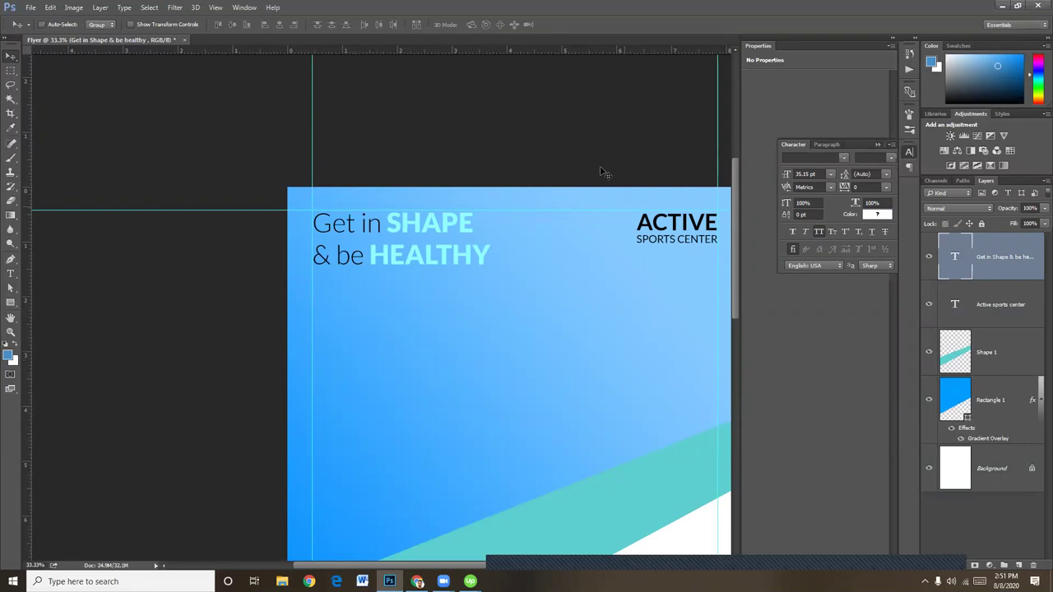
# Type 'For all shapes and sizes. We have something for everyone.' below the headline
pyautogui.click(6, 275)
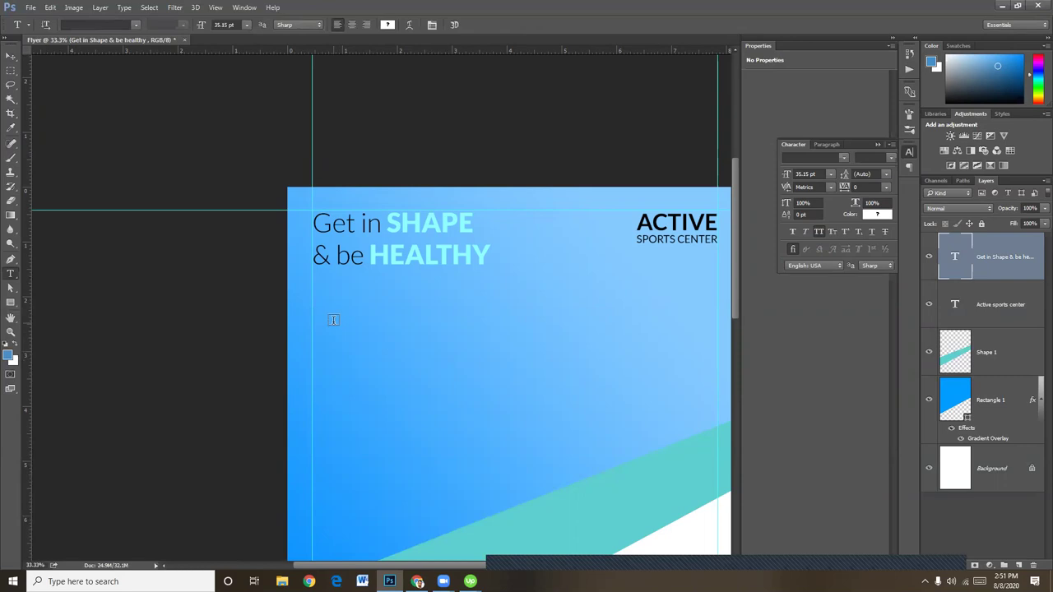
pyautogui.click(333, 323)
pyautogui.write('FLYER')
pyautogui.press('BackSpace')
pyautogui.press('BackSpace')
pyautogui.press('BackSpace')
pyautogui.press('BackSpace')
pyautogui.hotkey('ctrl', 'a')
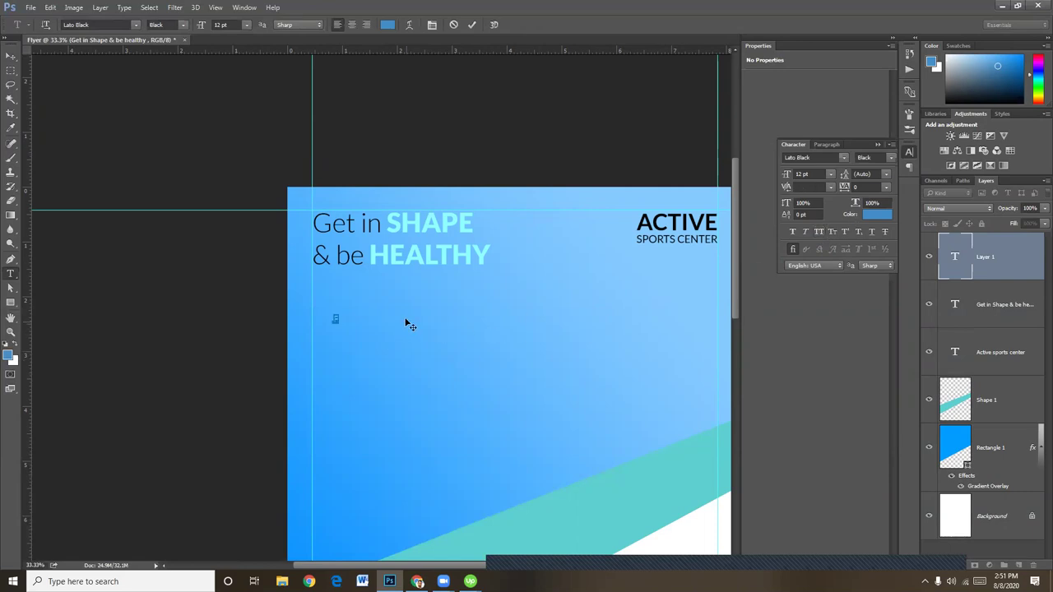
pyautogui.click(352, 324)
pyautogui.write('or all sha')
pyautogui.write('pes')
pyautogui.write(' and siz')
pyautogui.write('es')
pyautogui.write('. We have somethin')
pyautogui.write('g fu')
pyautogui.write('r every')
pyautogui.write('one')
pyautogui.hotkey('ctrl', 'a')
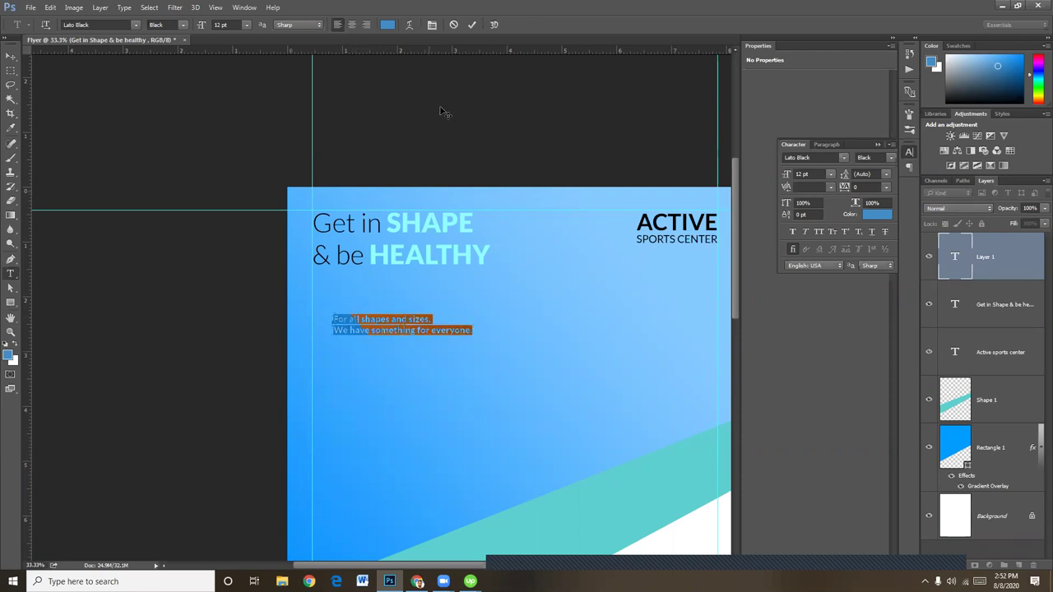
# Make the paragraph text white (#ffffff)
pyautogui.click(386, 24)
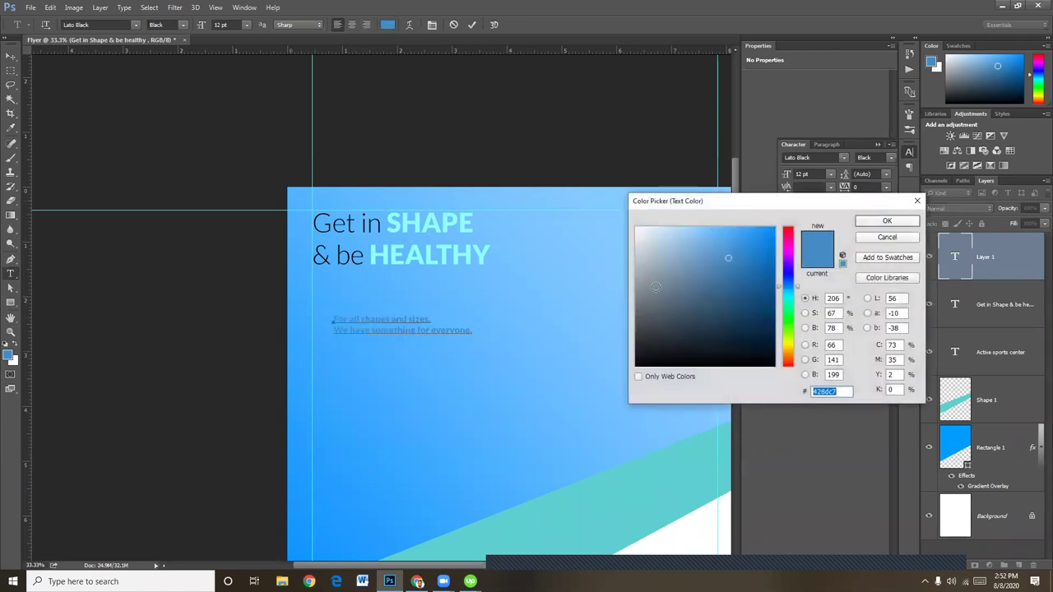
pyautogui.moveTo(630, 218); pyautogui.dragTo(633, 225)
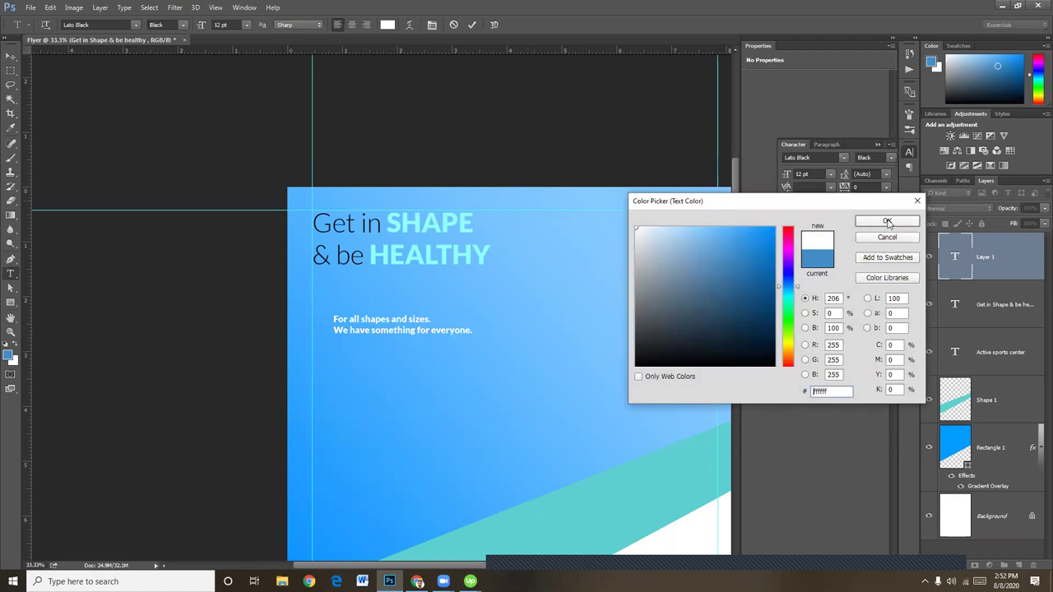
pyautogui.click(887, 222)
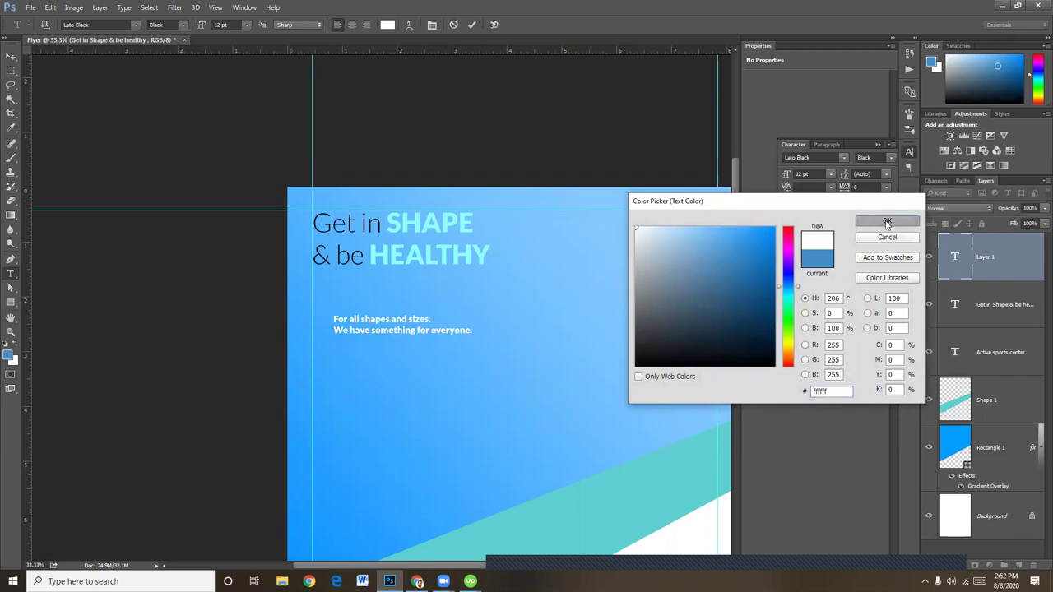
pyautogui.click(11, 55)
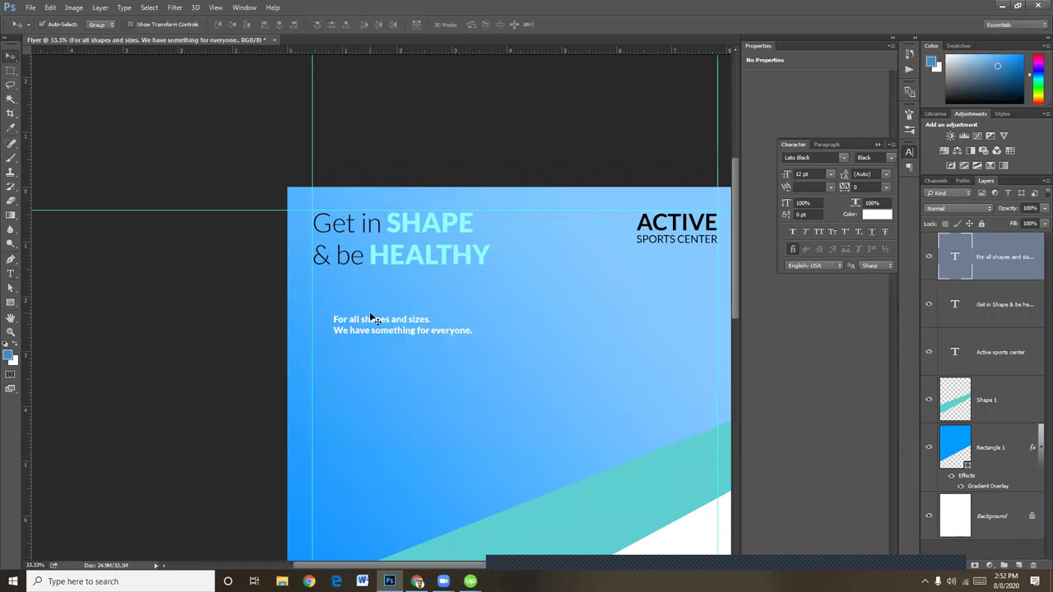
# Scale the paragraph up to about 173% and move it left under the headline
pyautogui.hotkey('ctrl', 't')
pyautogui.moveTo(473, 333); pyautogui.dragTo(567, 401)
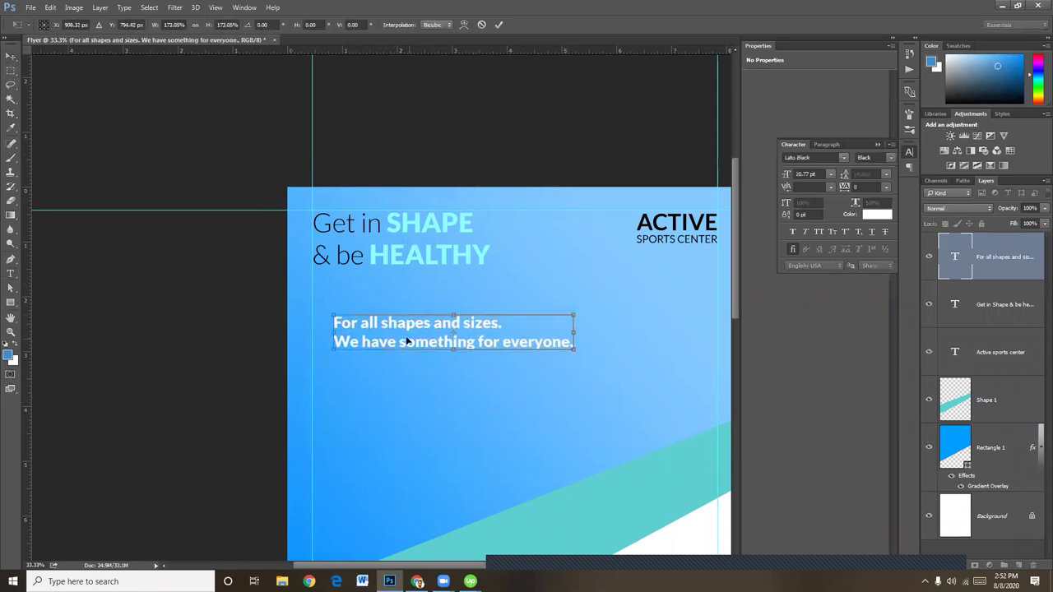
pyautogui.moveTo(367, 325); pyautogui.dragTo(347, 321)
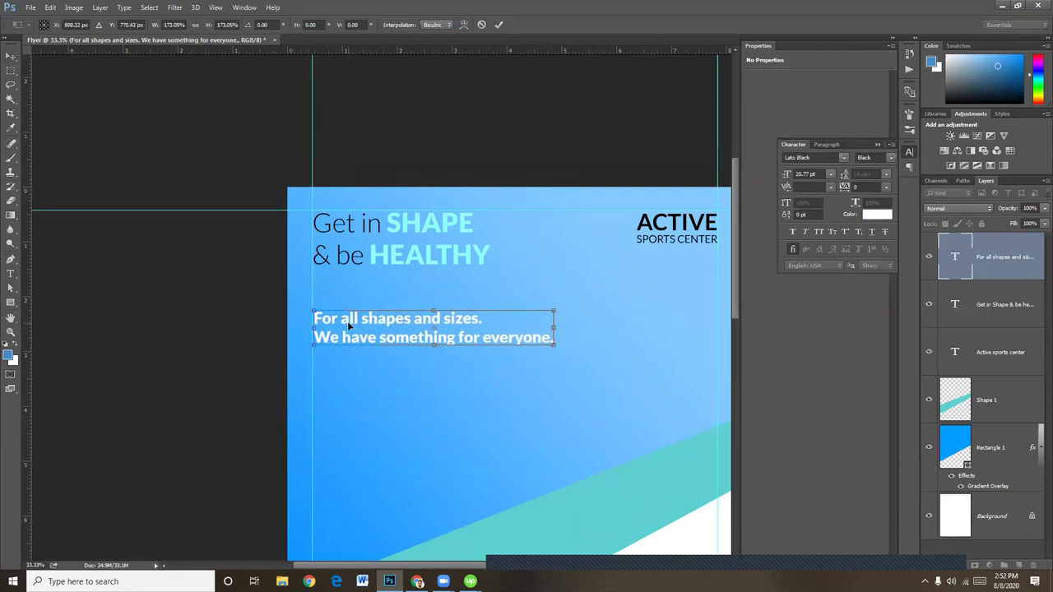
# Apply the paragraph scaling and change its font style to Lato Regular
pyautogui.press('Return')
pyautogui.click(10, 273)
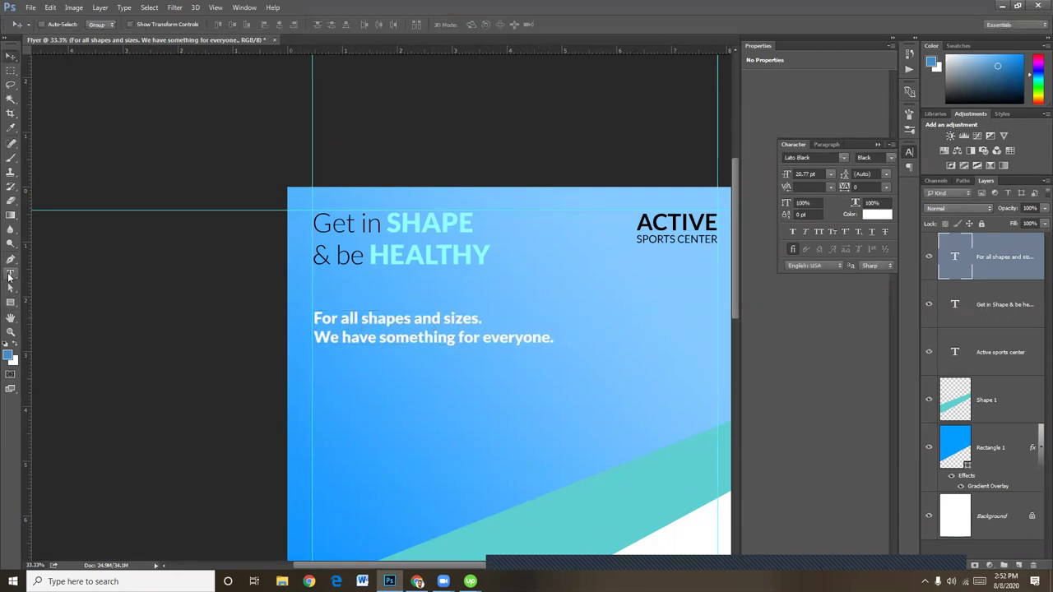
pyautogui.click(439, 329)
pyautogui.hotkey('ctrl', 'a')
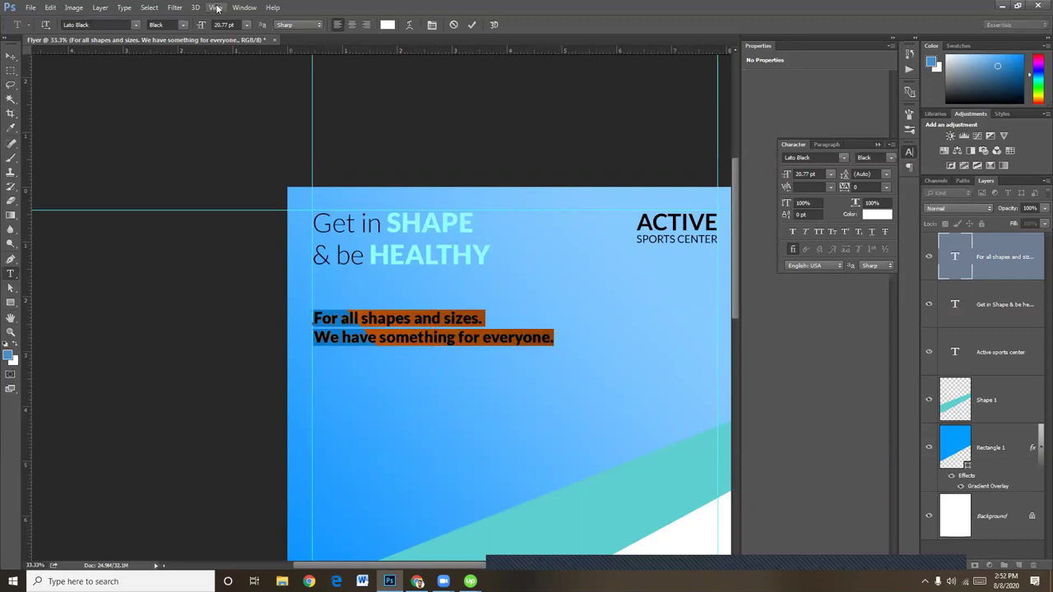
pyautogui.click(165, 25)
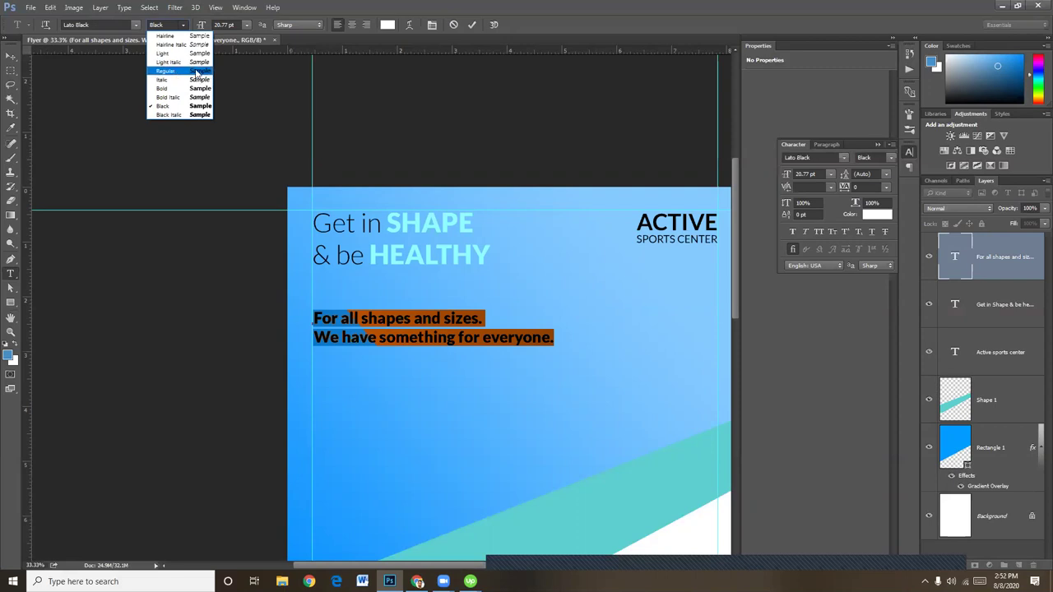
pyautogui.click(187, 71)
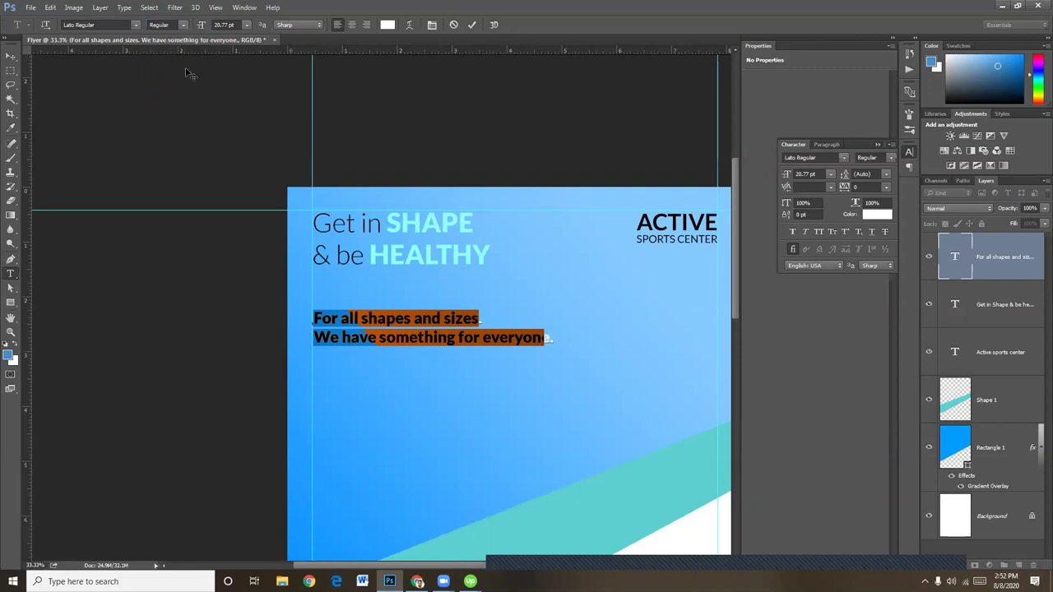
pyautogui.click(11, 56)
# At 25% zoom, choose the Rounded Rectangle tool and test an 18 px corner radius
pyautogui.hotkey('ctrl', '-')
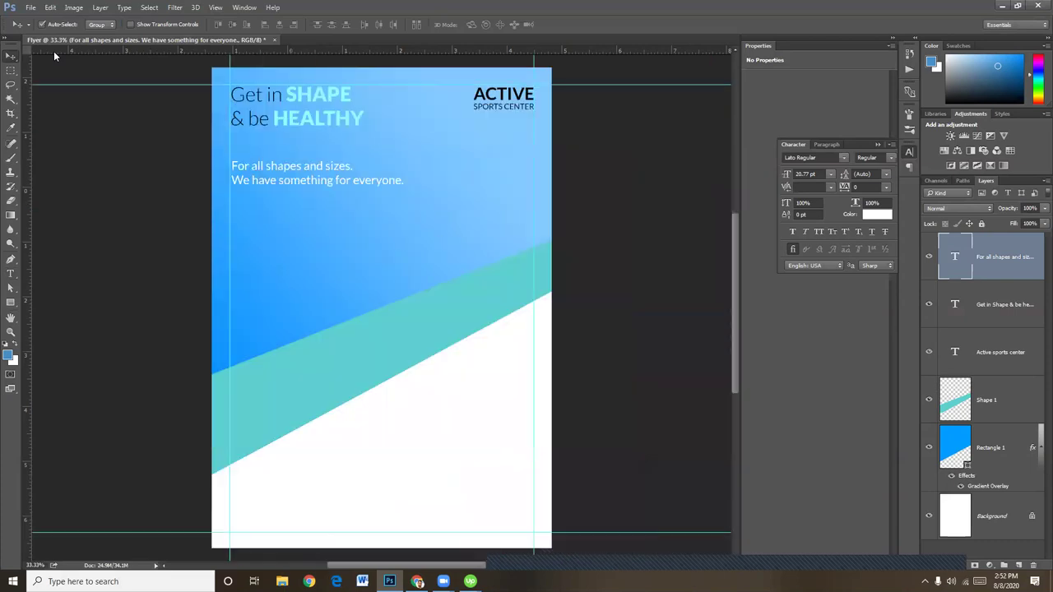
pyautogui.hotkey('ctrl', '+')
pyautogui.hotkey('ctrl', '-')
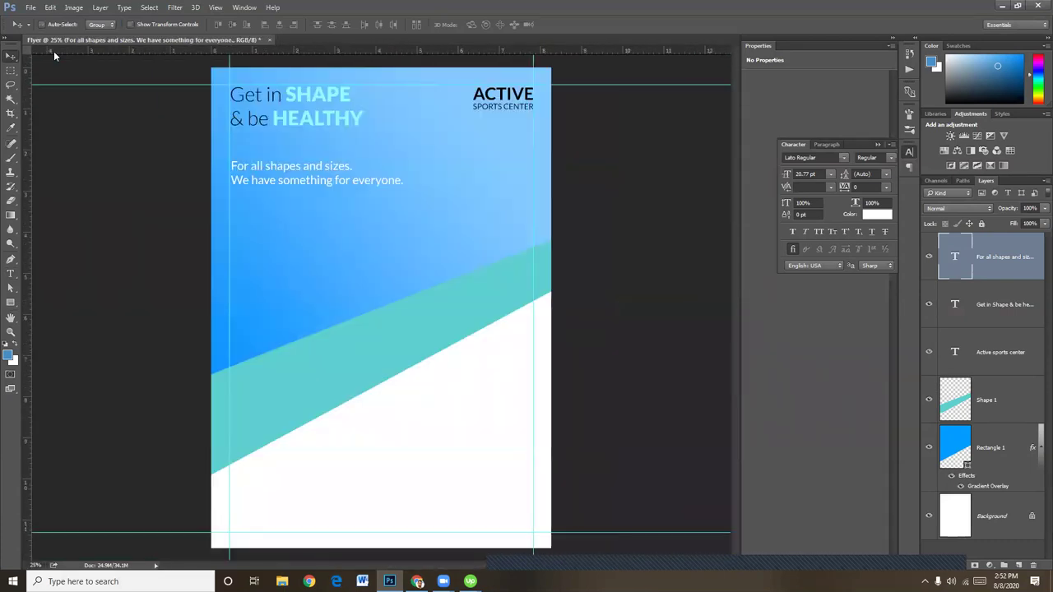
pyautogui.hotkey('ctrl', '+')
pyautogui.click(11, 301)
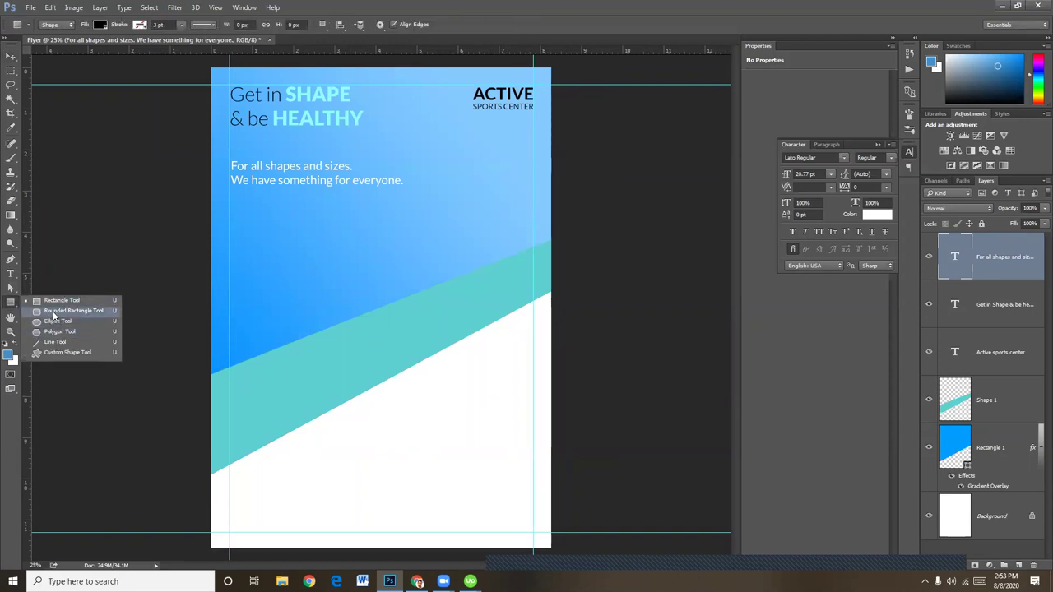
pyautogui.click(53, 311)
pyautogui.click(11, 305)
pyautogui.click(54, 311)
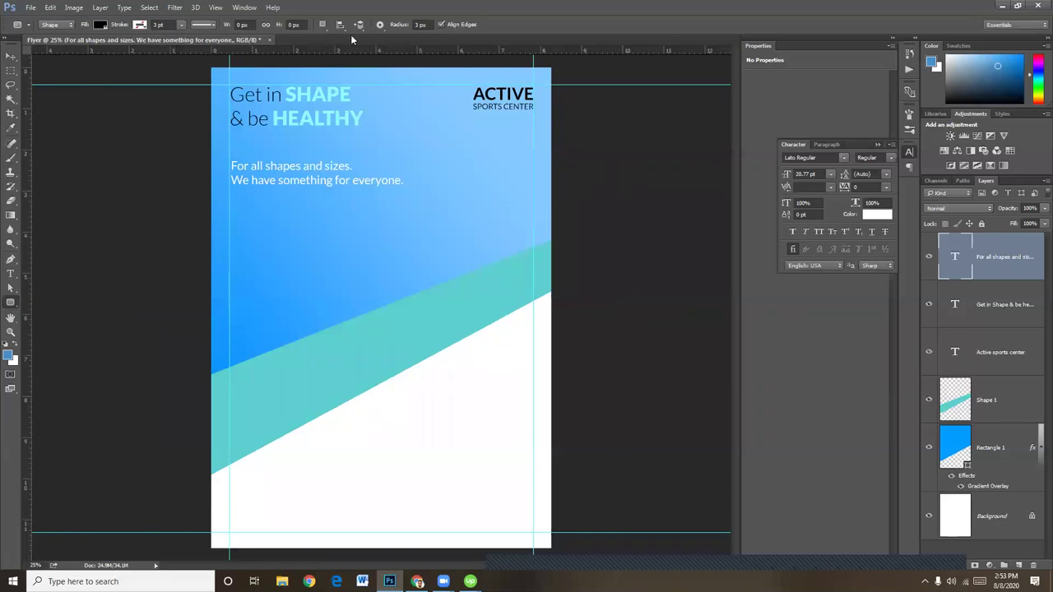
pyautogui.click(422, 23)
pyautogui.click(423, 24)
pyautogui.write('18')
pyautogui.moveTo(231, 236); pyautogui.dragTo(338, 263)
pyautogui.hotkey('ctrl', 'z')
# Draw a black 1064 × 184 px pill with 93 px corner radius below the paragraph
pyautogui.click(403, 25)
pyautogui.write('58')
pyautogui.moveTo(261, 235); pyautogui.dragTo(394, 248)
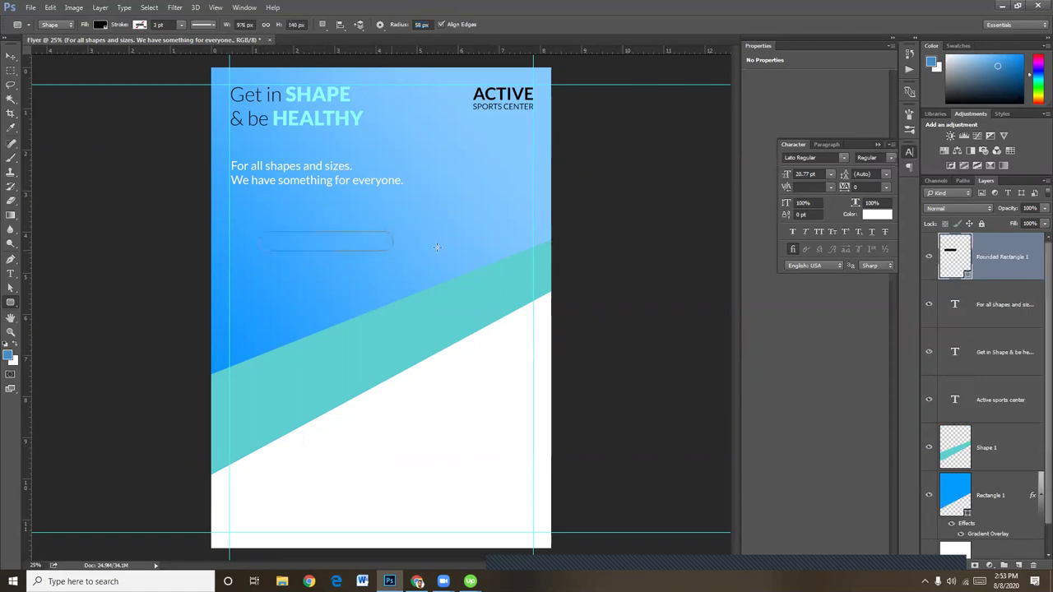
pyautogui.hotkey('ctrl', 'z')
pyautogui.moveTo(397, 26); pyautogui.dragTo(411, 26)
pyautogui.moveTo(234, 221); pyautogui.dragTo(367, 247)
pyautogui.hotkey('ctrl', 'z')
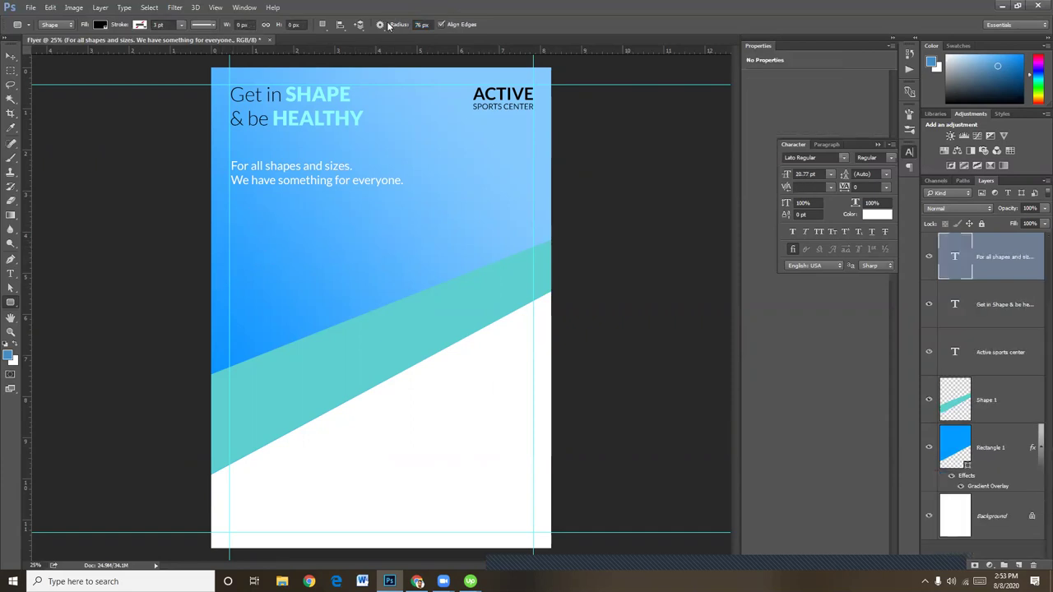
pyautogui.moveTo(394, 25); pyautogui.dragTo(444, 27)
pyautogui.click(398, 25)
pyautogui.write('93')
pyautogui.press('Return')
pyautogui.moveTo(236, 232); pyautogui.dragTo(379, 257)
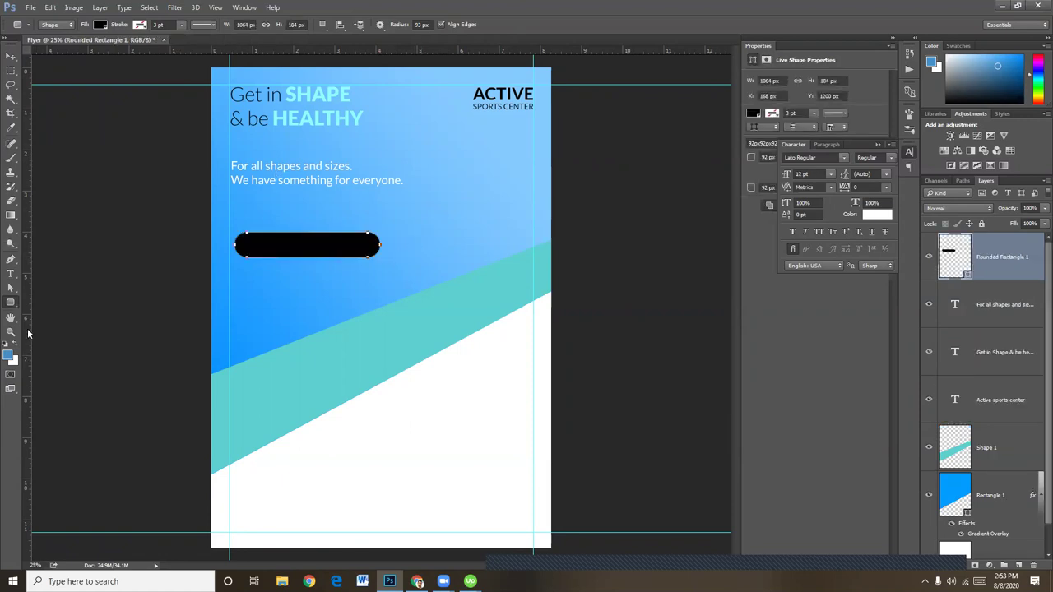
pyautogui.click(10, 274)
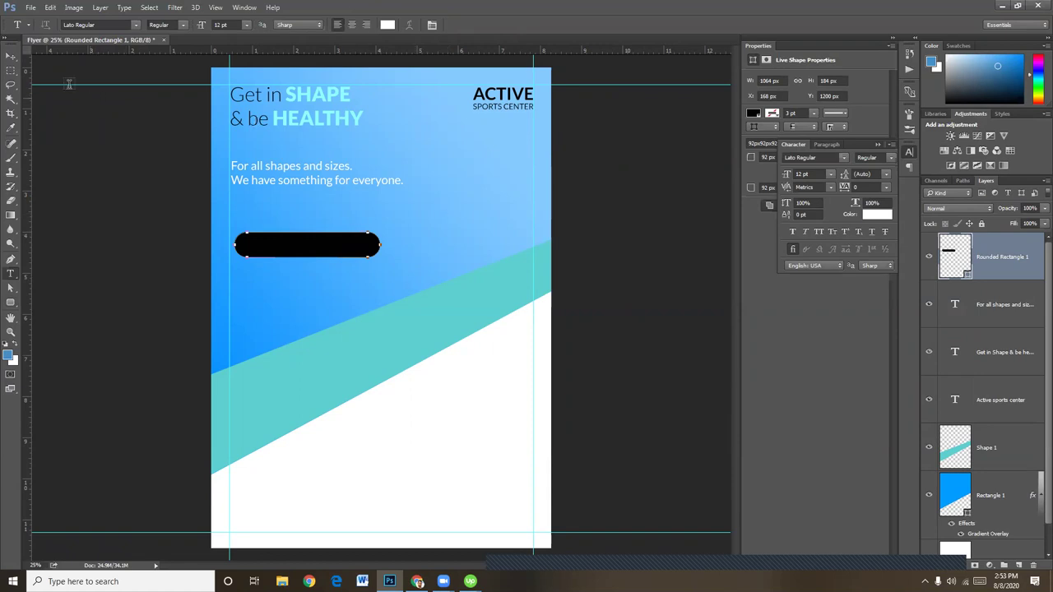
pyautogui.click(11, 57)
pyautogui.click(10, 275)
pyautogui.click(406, 202)
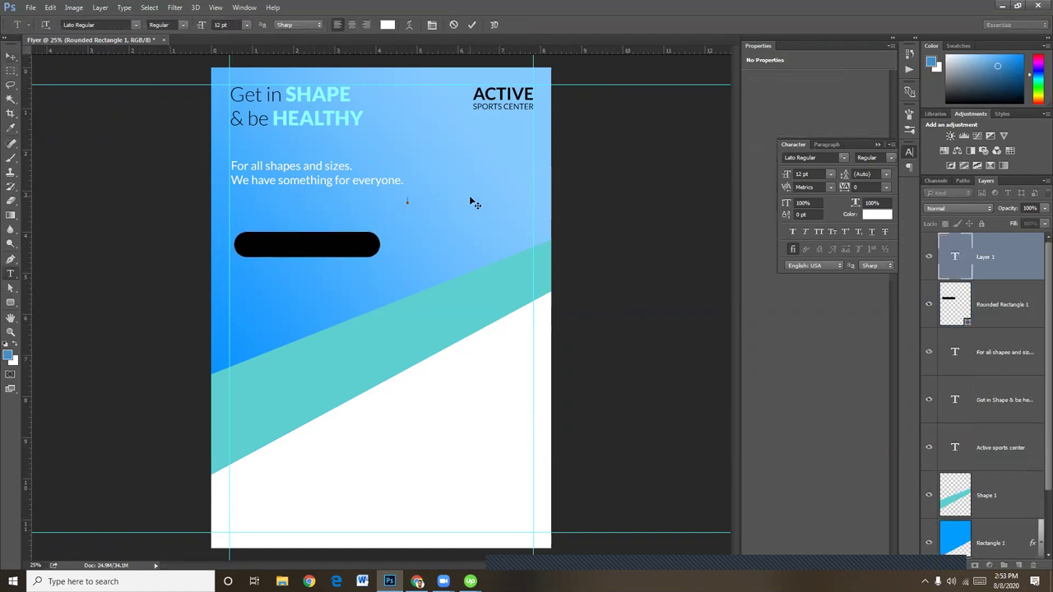
pyautogui.write('Join')
pyautogui.write('webs')
pyautogui.click(11, 56)
pyautogui.moveTo(449, 202); pyautogui.dragTo(337, 251)
pyautogui.hotkey('ctrl', 't')
pyautogui.press('Return')
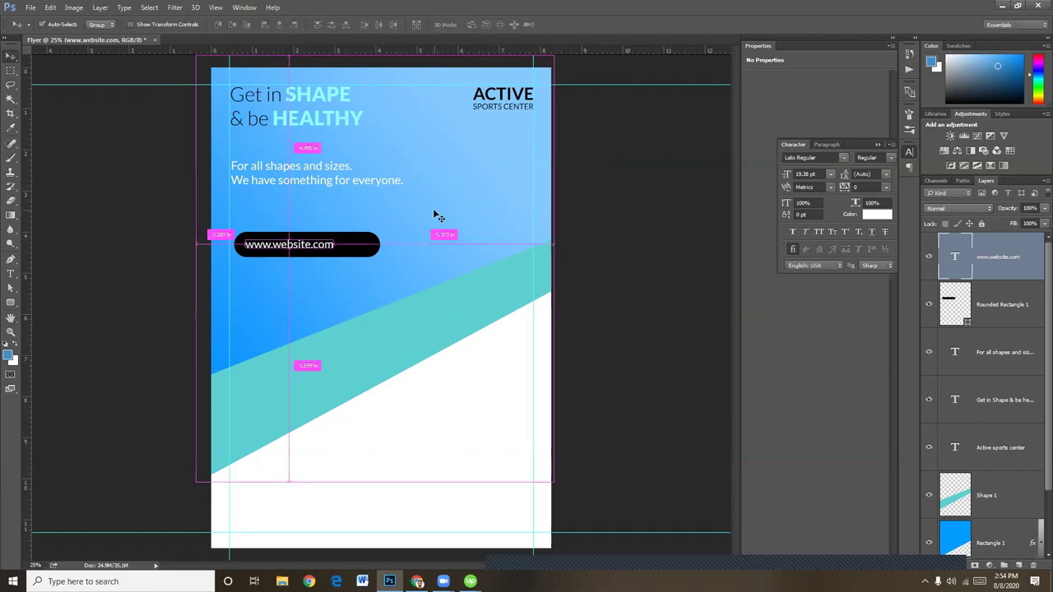
pyautogui.hotkey('ctrl', '+')
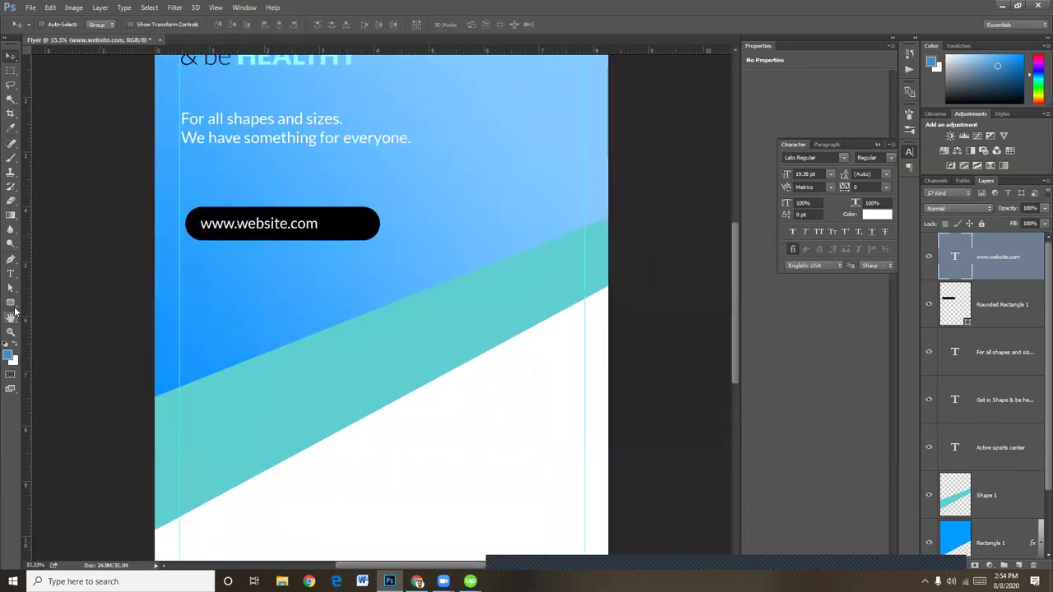
# Narrow the pill button to 816 × 184 px
pyautogui.click(10, 289)
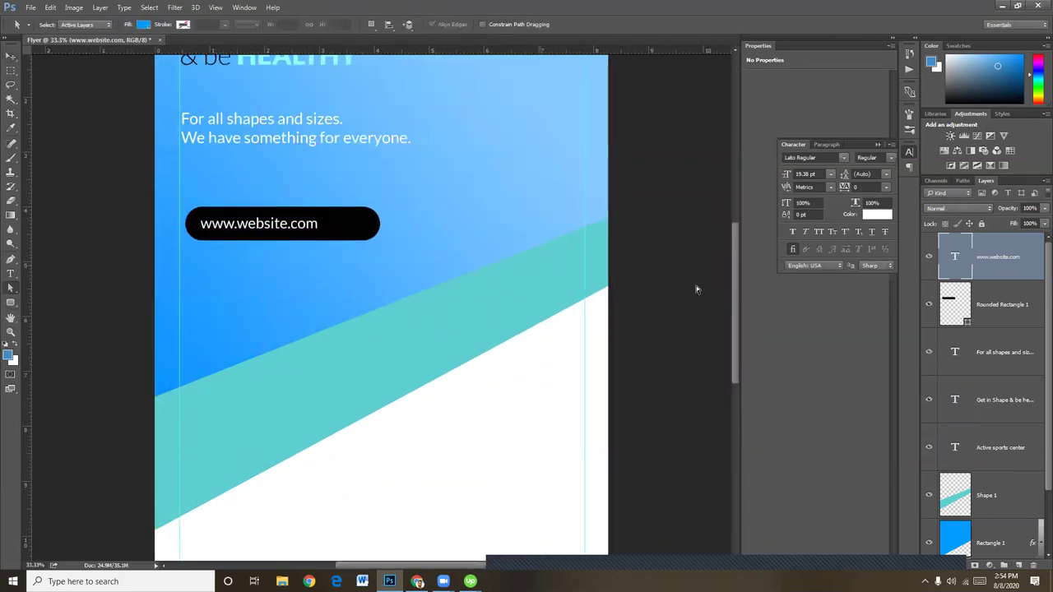
pyautogui.click(997, 311)
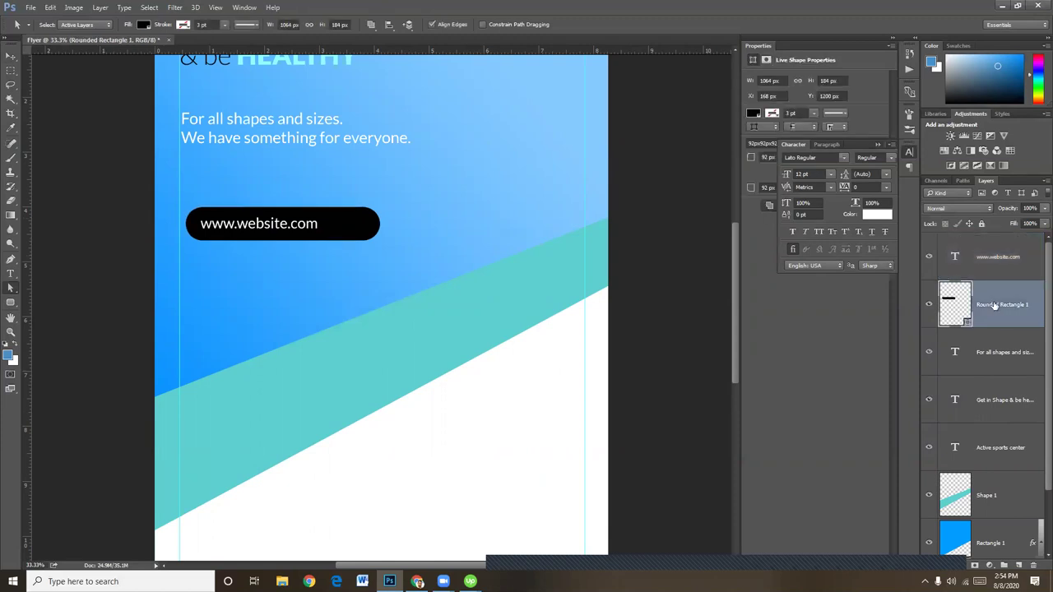
pyautogui.hotkey('ctrl', 't')
pyautogui.moveTo(379, 225); pyautogui.dragTo(336, 225)
pyautogui.press('Return')
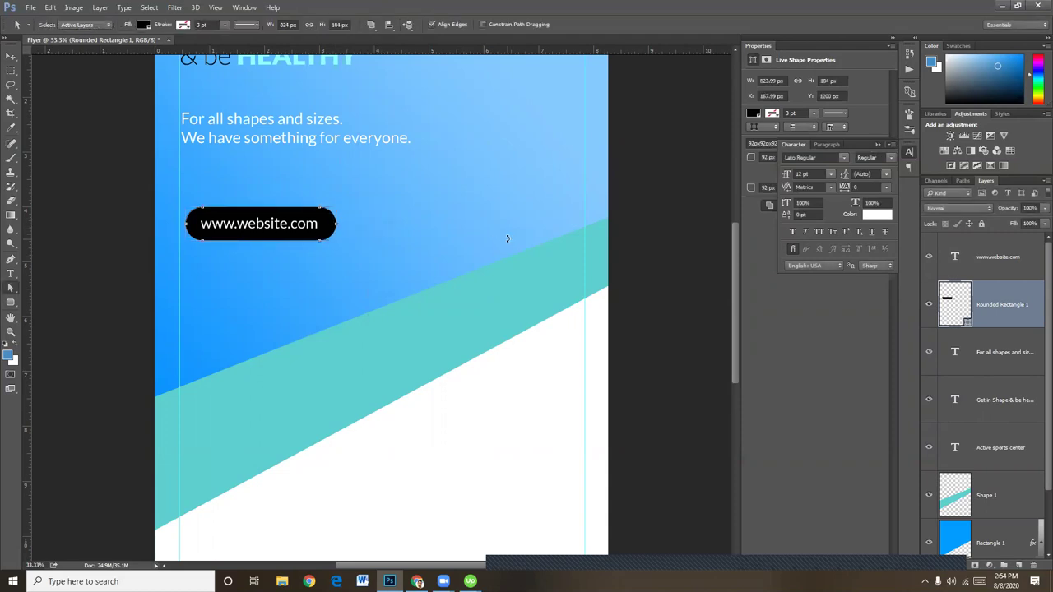
pyautogui.hotkey('ctrl', 'z')
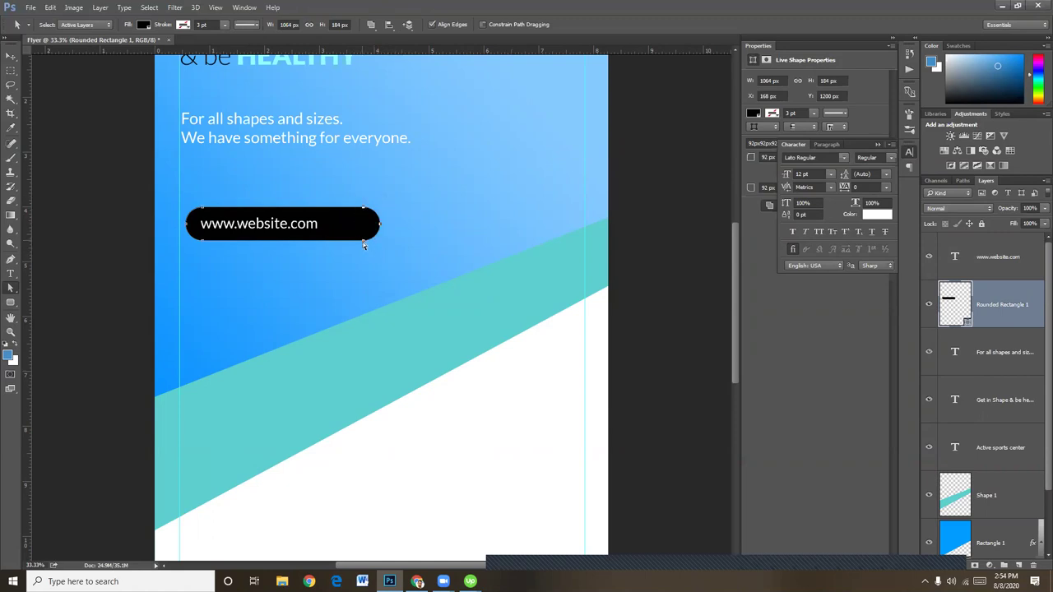
pyautogui.moveTo(363, 241); pyautogui.dragTo(322, 242)
pyautogui.moveTo(320, 243); pyautogui.dragTo(318, 242)
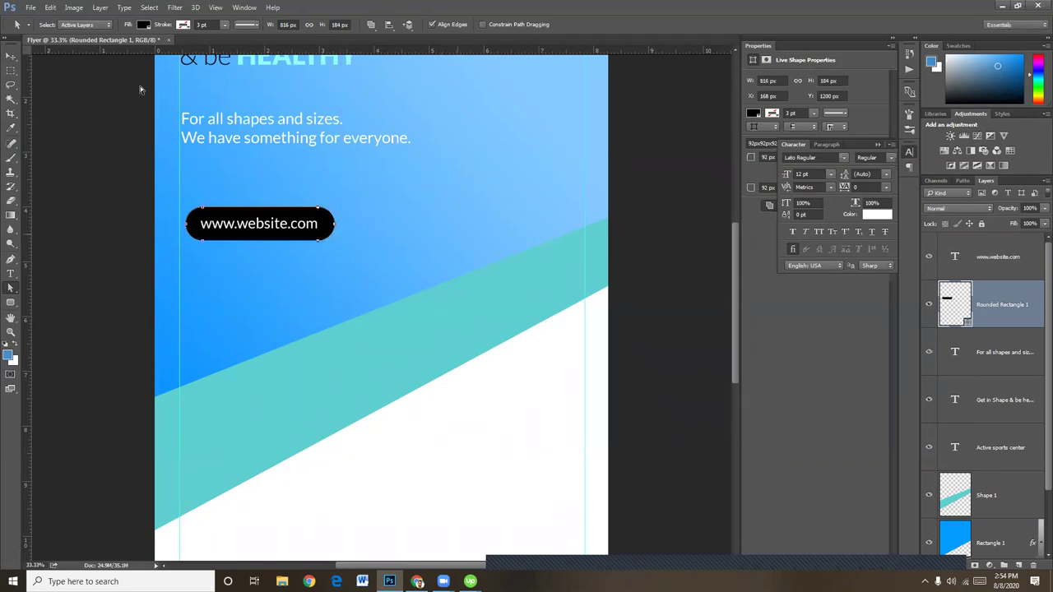
pyautogui.click(10, 56)
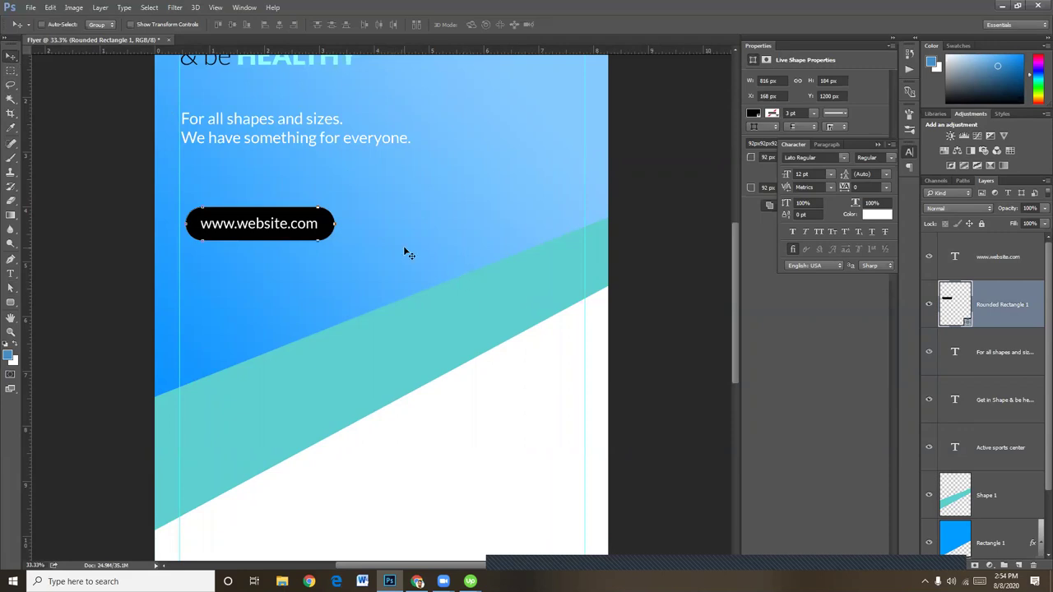
pyautogui.press('Return')
pyautogui.click(981, 258)
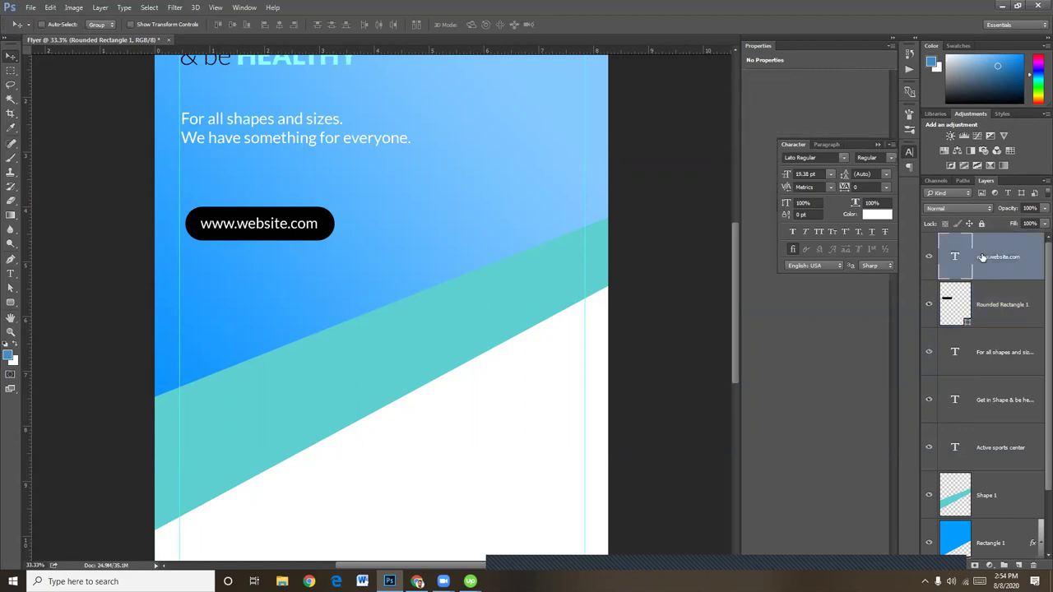
pyautogui.keyDown('shift'); pyautogui.click(993, 307); pyautogui.keyUp('shift')
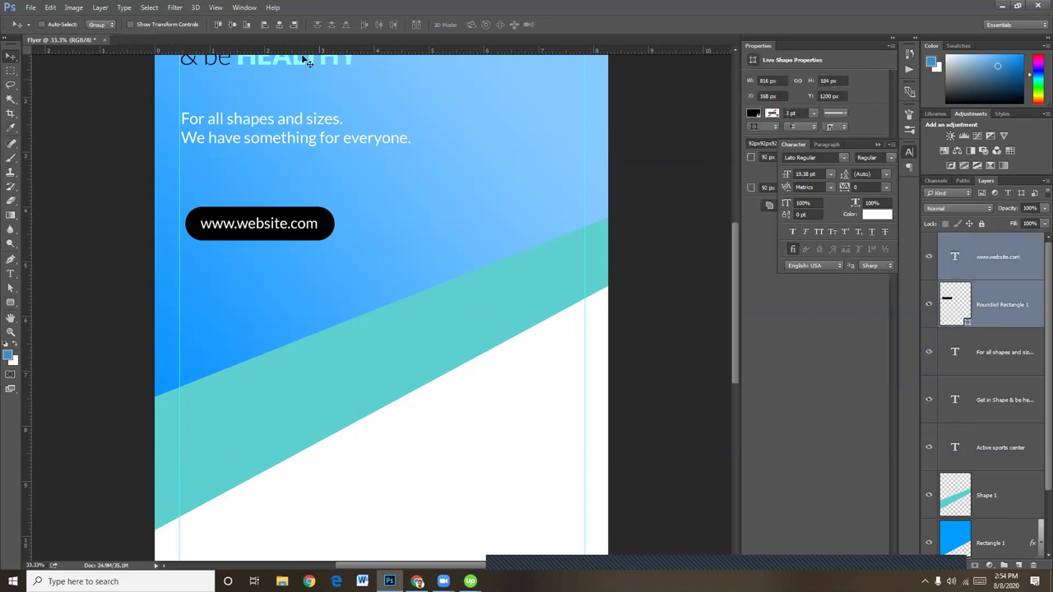
pyautogui.click(279, 25)
pyautogui.click(232, 24)
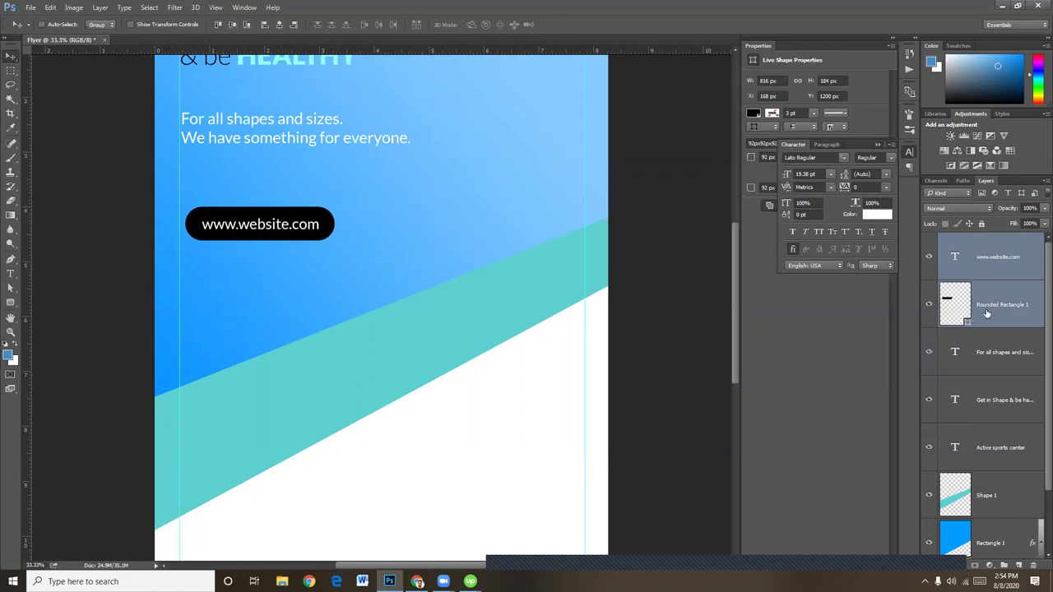
pyautogui.click(952, 301)
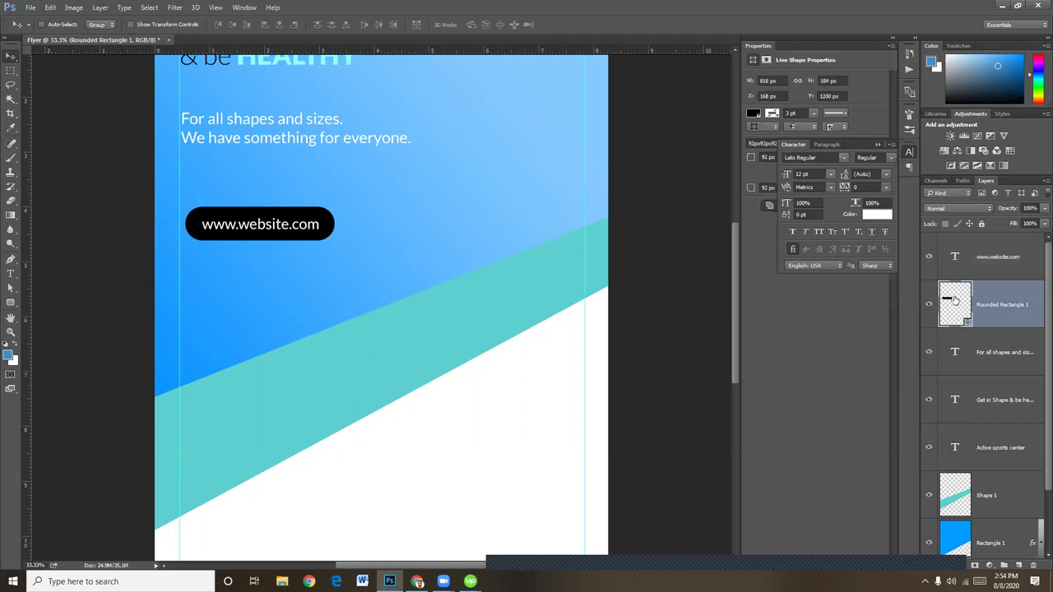
# Fill the pill button with the diagonal band's teal, 5ccfd0
pyautogui.doubleClick(954, 301)
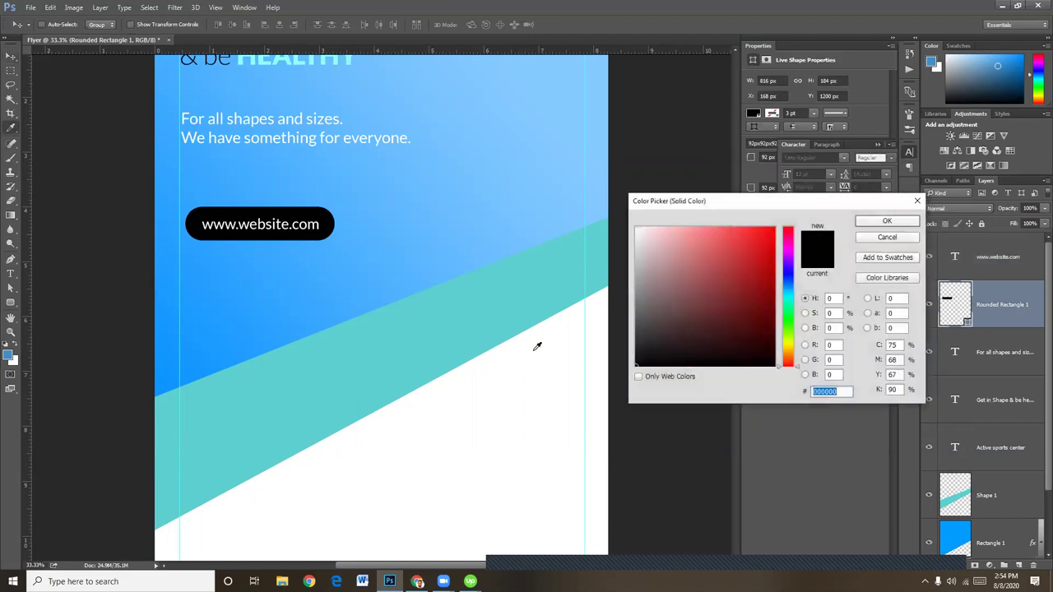
pyautogui.click(462, 302)
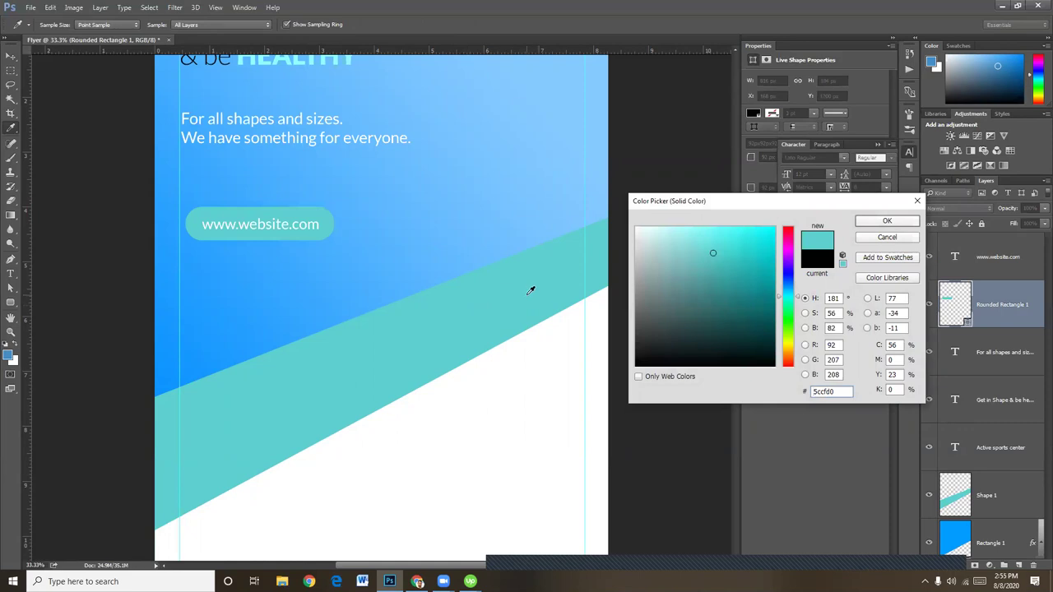
pyautogui.click(887, 222)
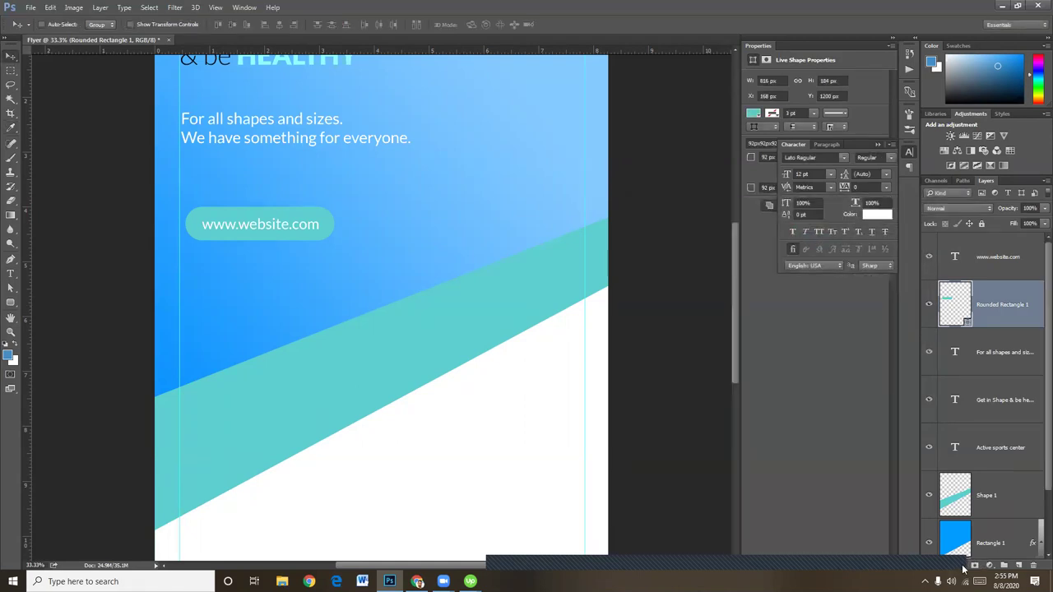
pyautogui.click(975, 566)
# Add a Gradient Overlay from deep blue #077fdb to light blue at -90°
pyautogui.click(997, 522)
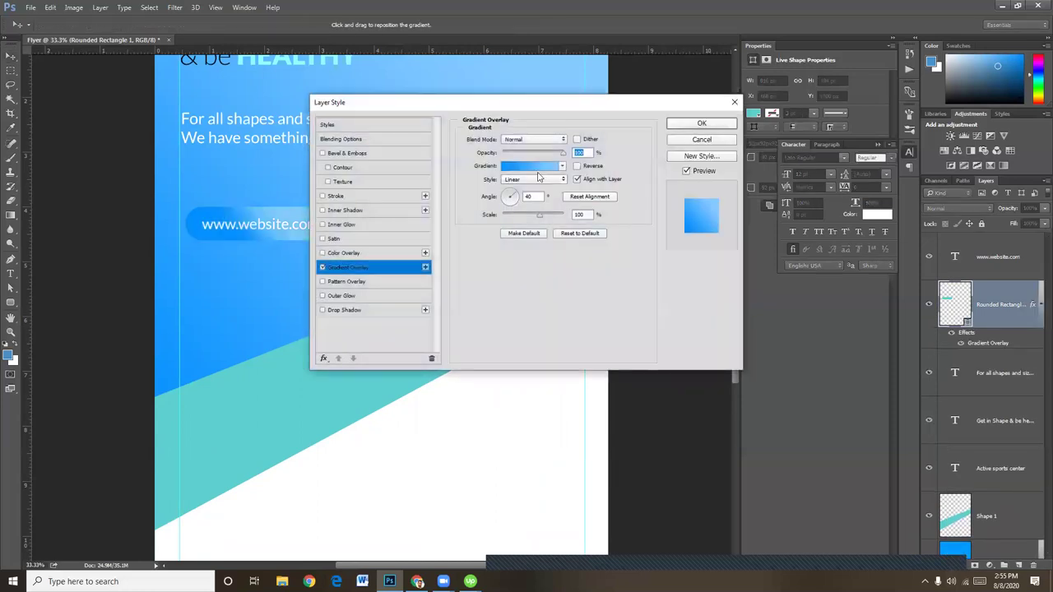
pyautogui.moveTo(508, 103); pyautogui.dragTo(657, 132)
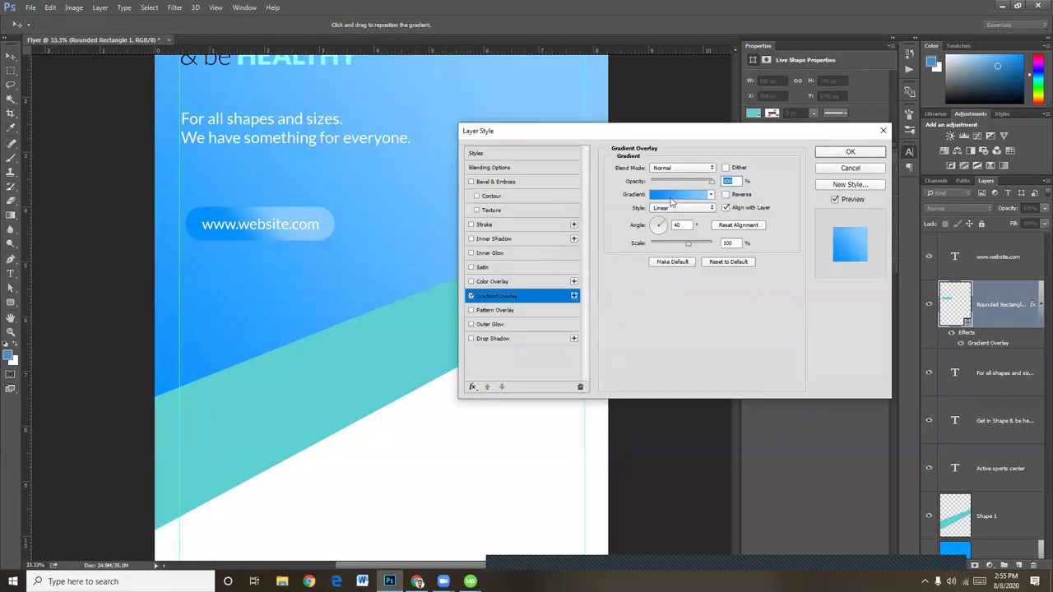
pyautogui.click(671, 198)
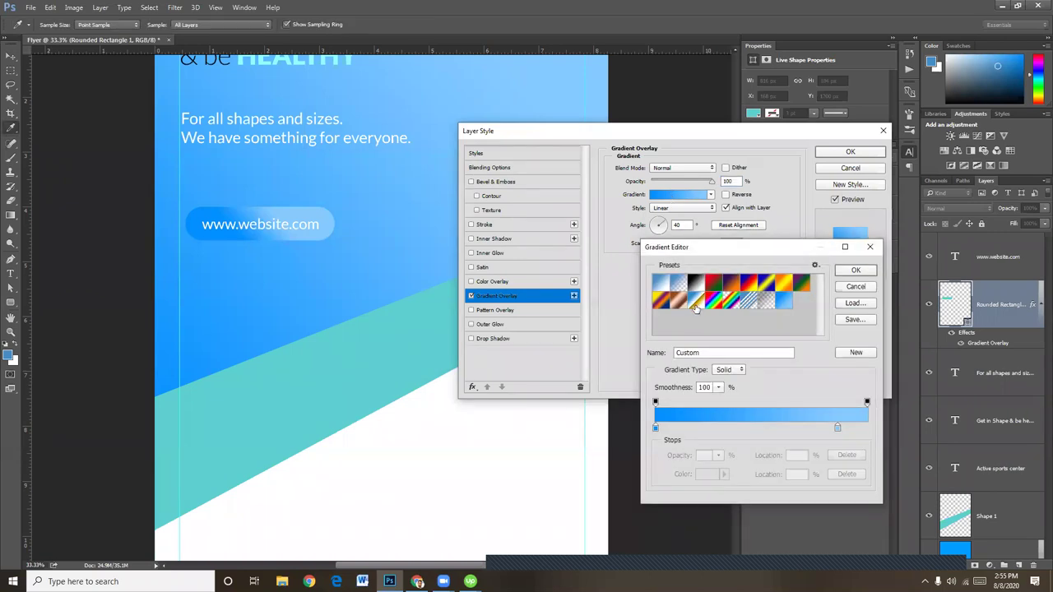
pyautogui.click(696, 303)
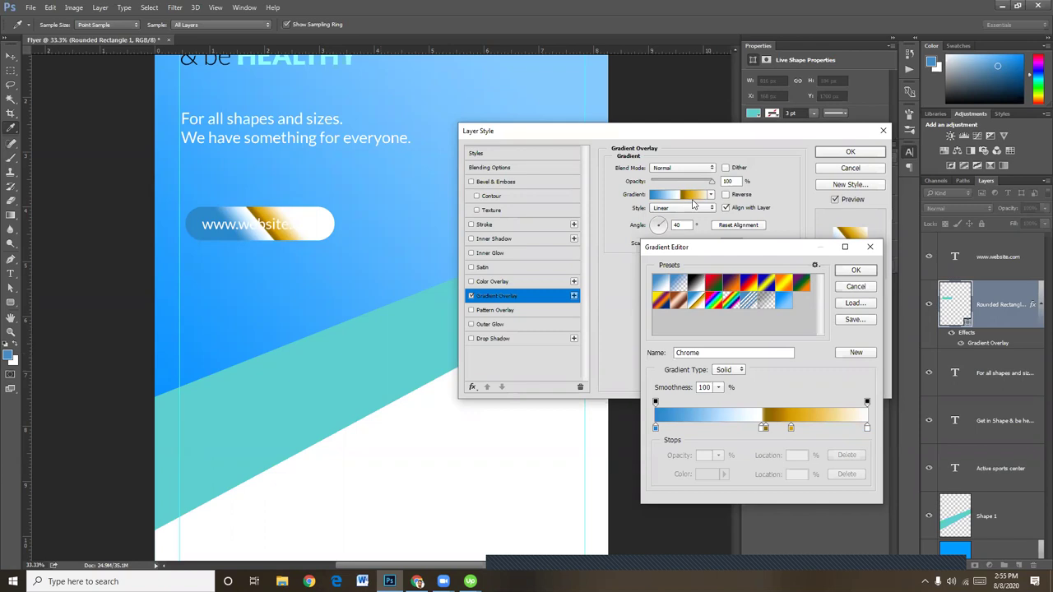
pyautogui.click(663, 280)
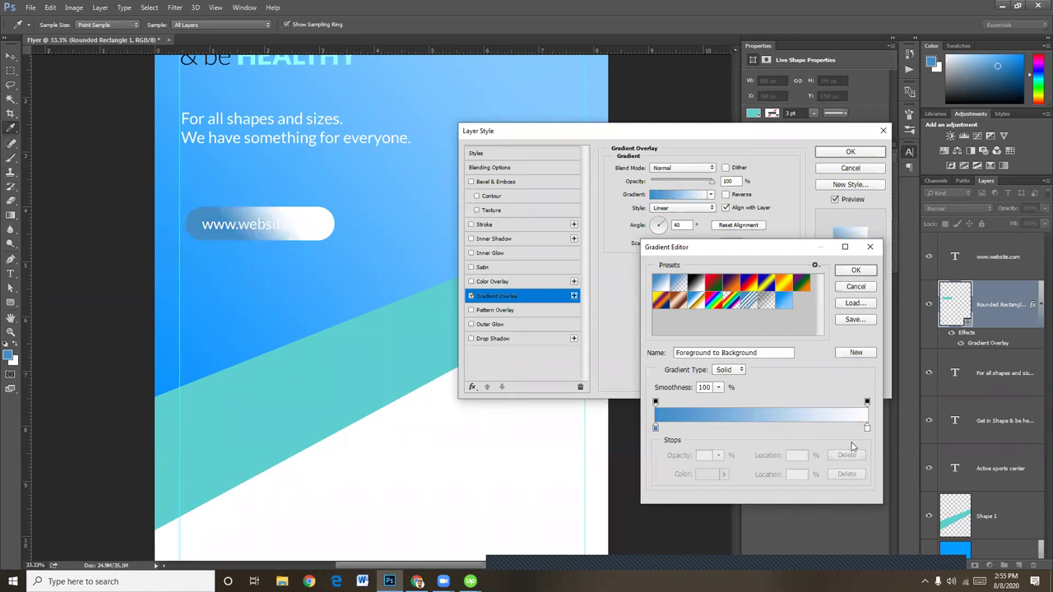
pyautogui.click(656, 427)
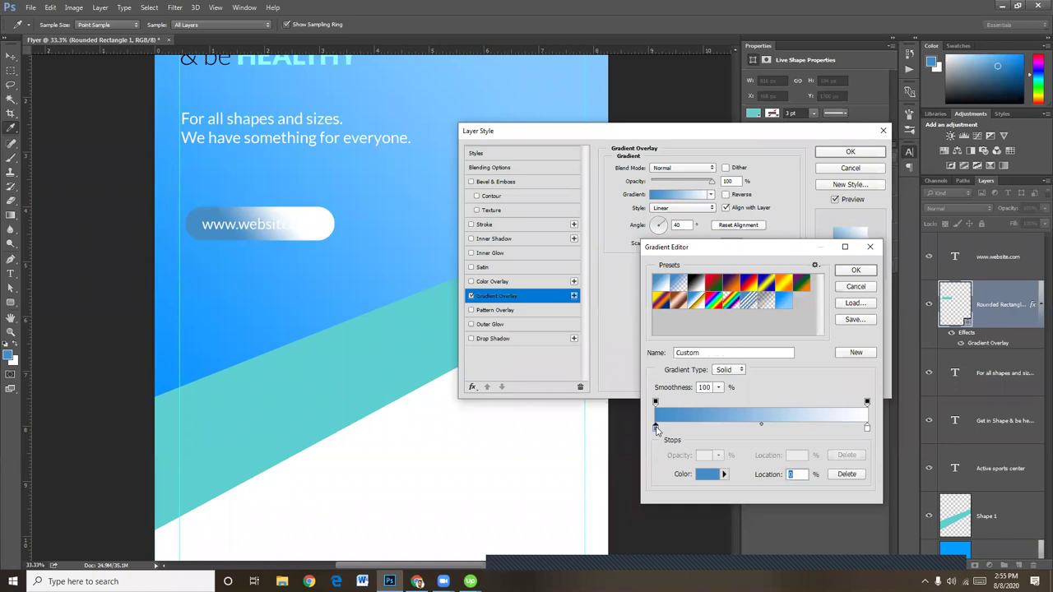
pyautogui.doubleClick(656, 428)
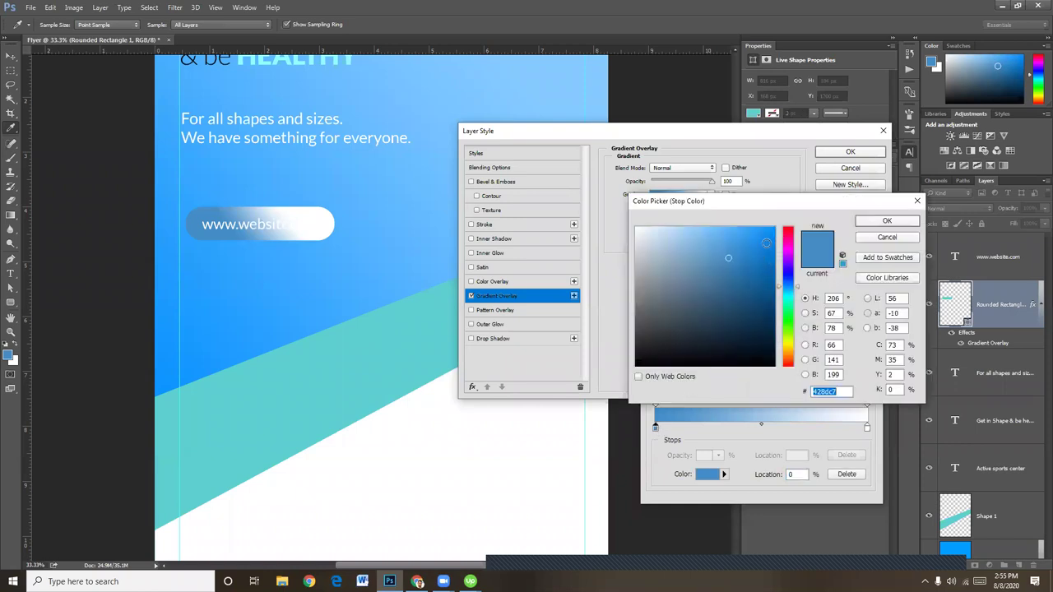
pyautogui.click(770, 246)
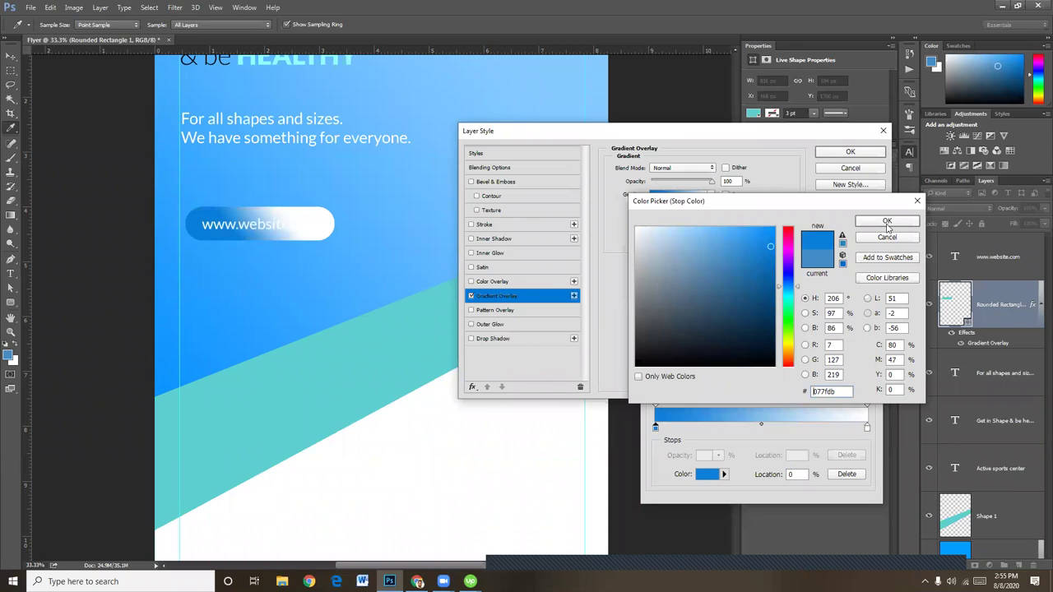
pyautogui.click(886, 223)
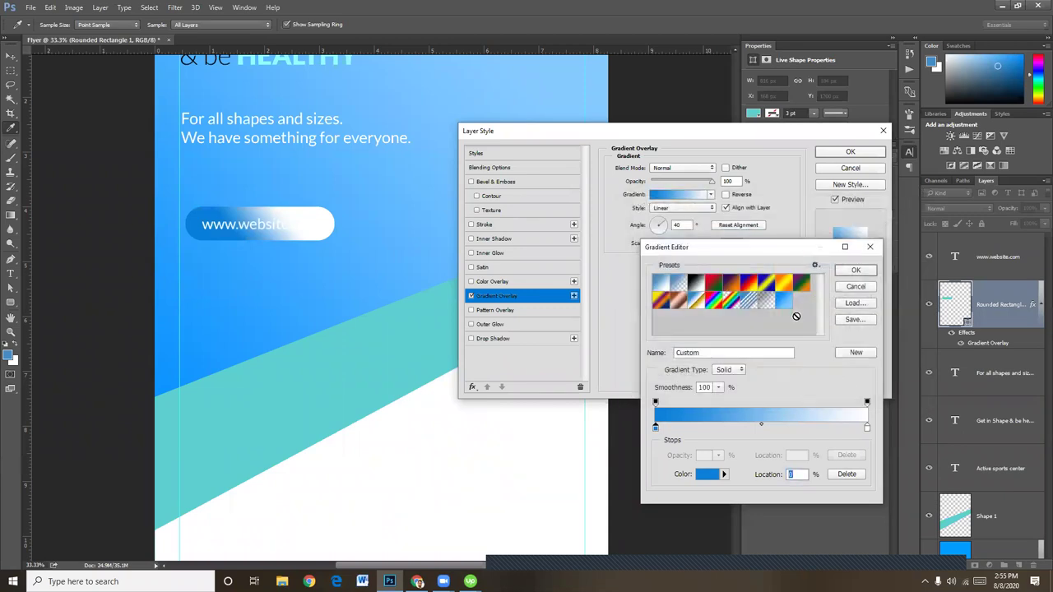
pyautogui.doubleClick(867, 427)
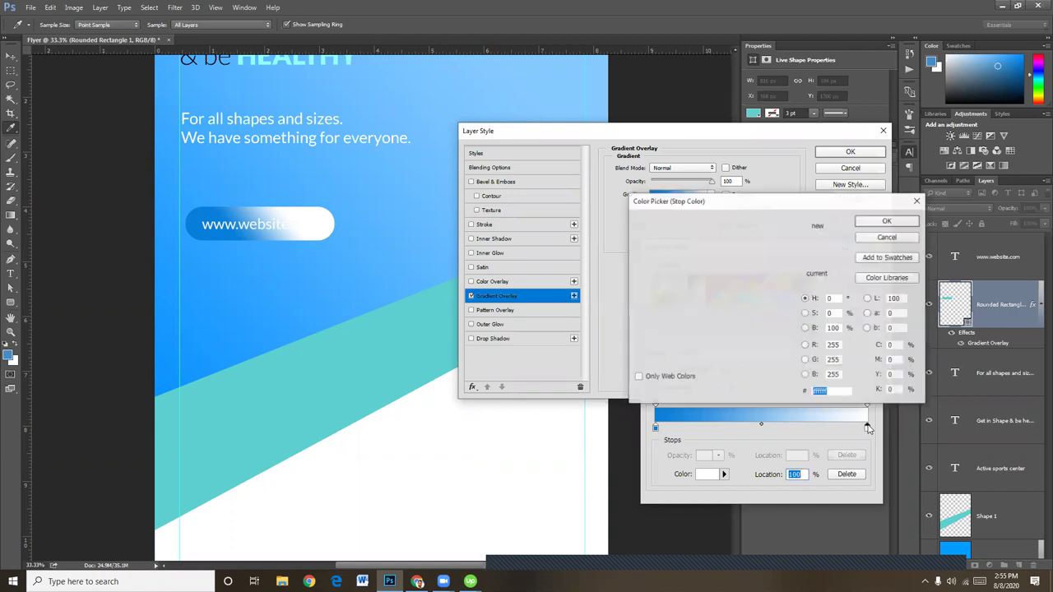
pyautogui.click(369, 277)
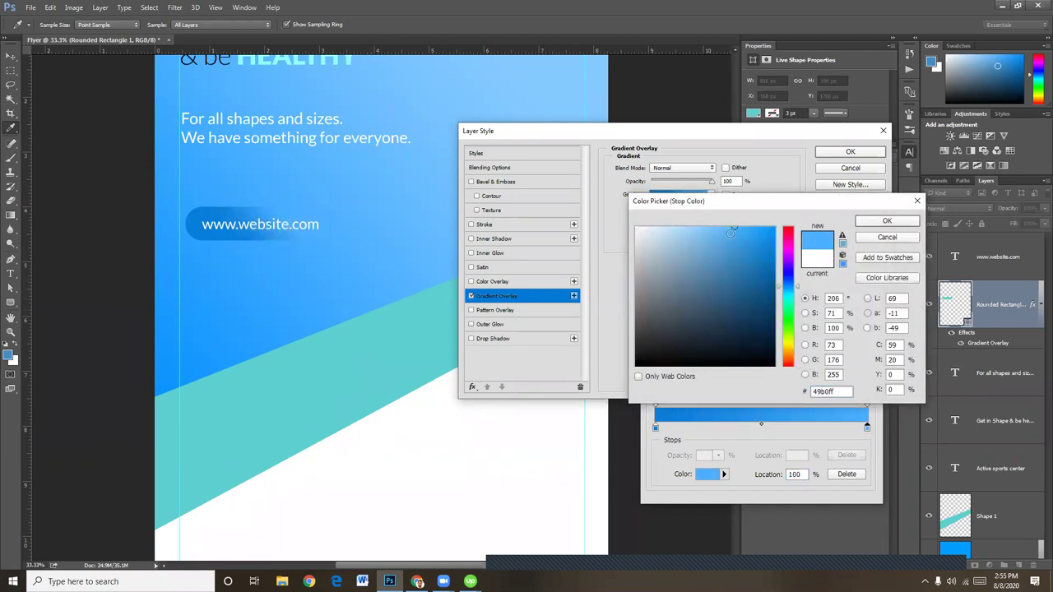
pyautogui.click(680, 228)
pyautogui.click(685, 230)
pyautogui.click(888, 222)
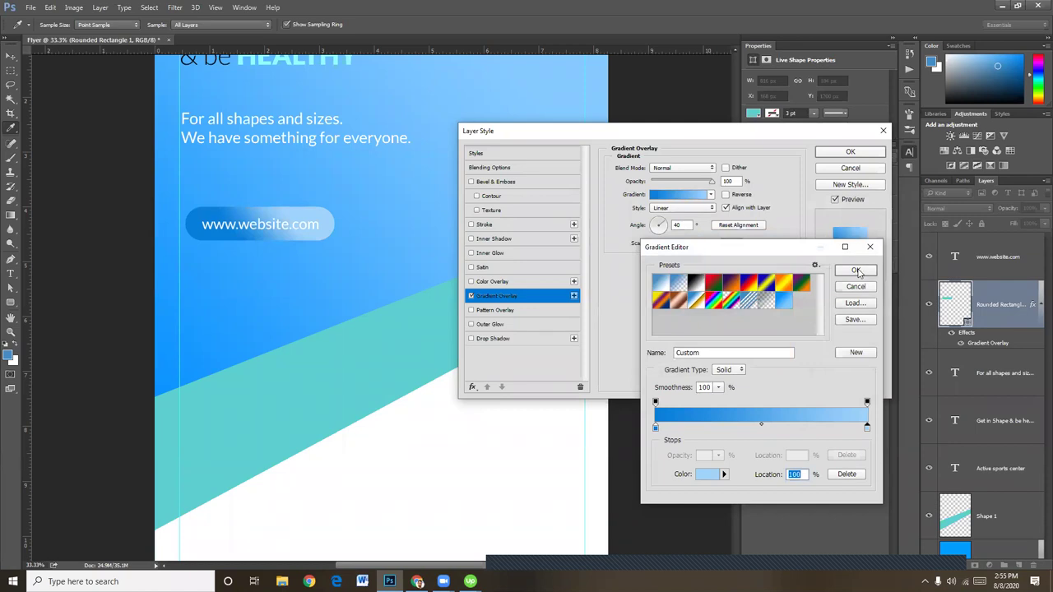
pyautogui.click(856, 269)
pyautogui.moveTo(665, 224); pyautogui.dragTo(663, 248)
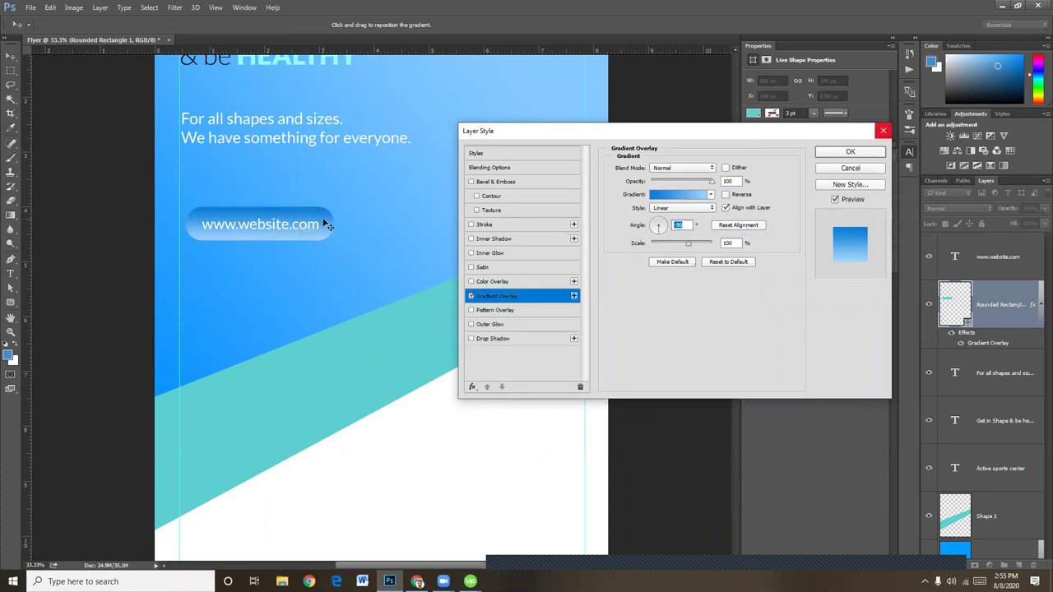
# Adjust the gradient's right stop to #6cbdfc
pyautogui.click(682, 195)
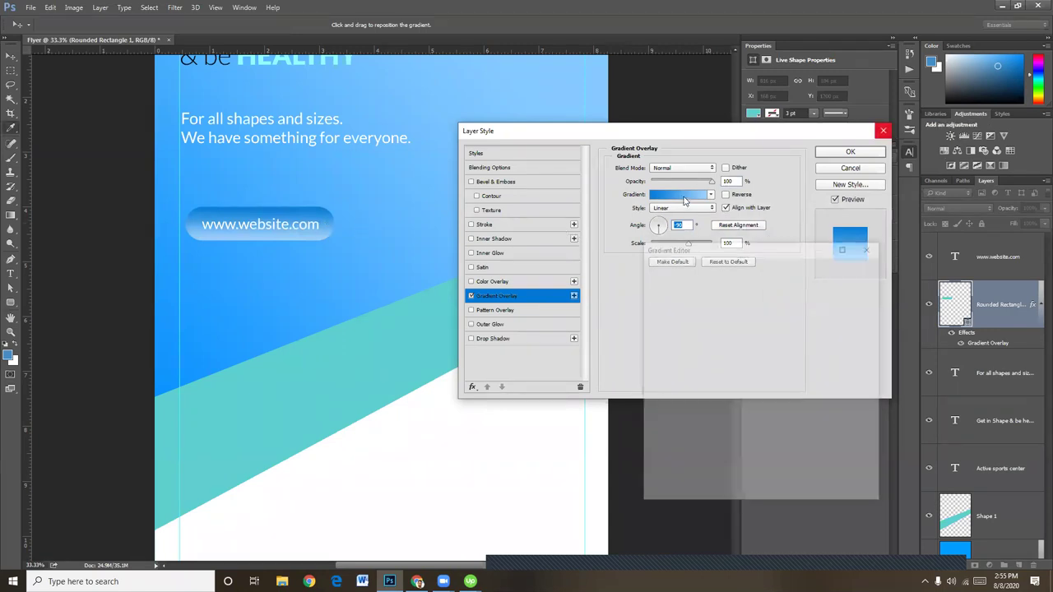
pyautogui.click(867, 429)
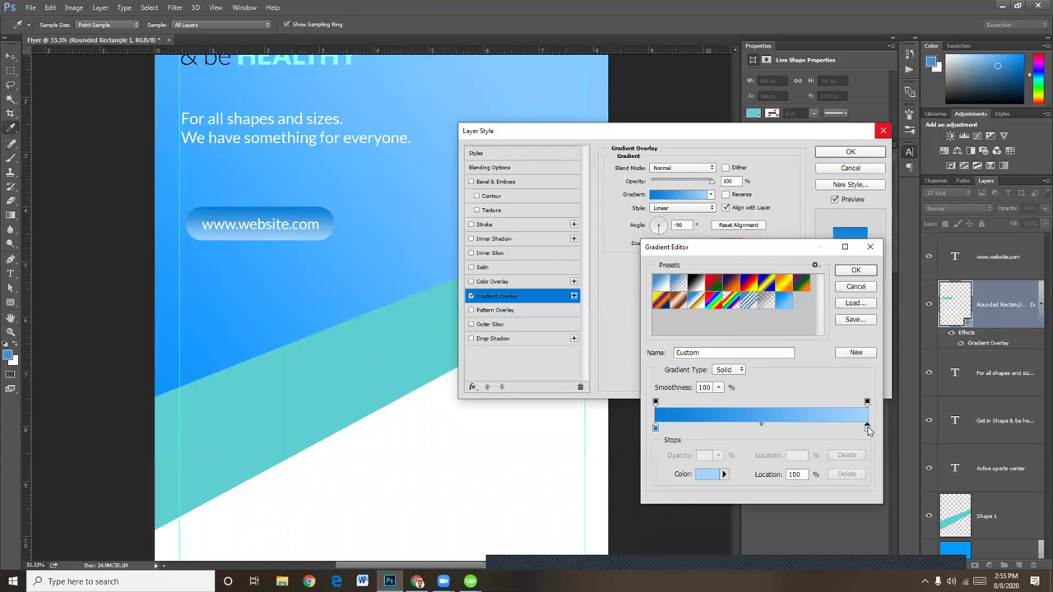
pyautogui.doubleClick(866, 427)
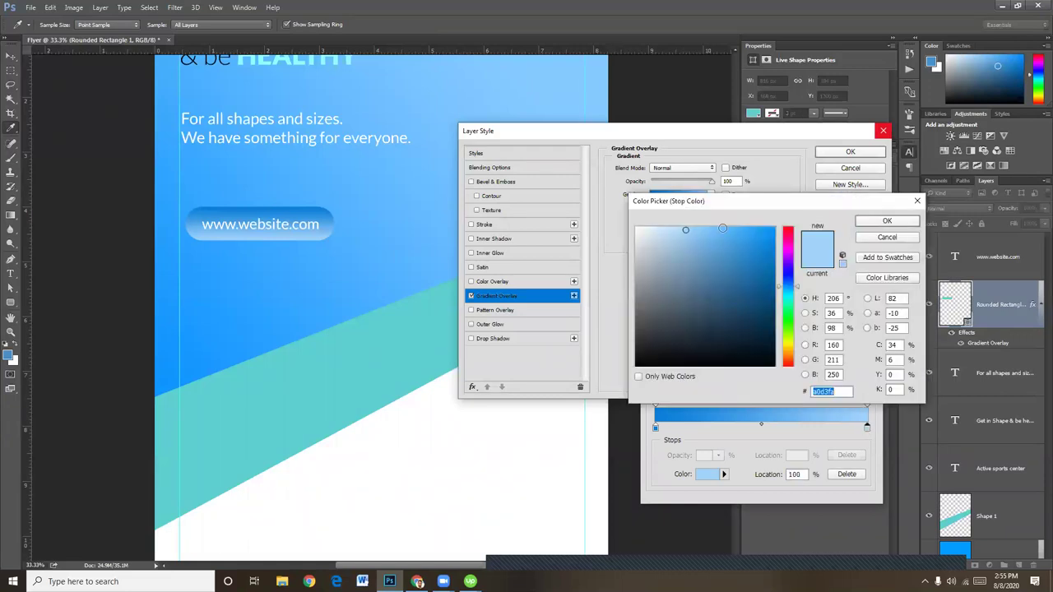
pyautogui.click(715, 229)
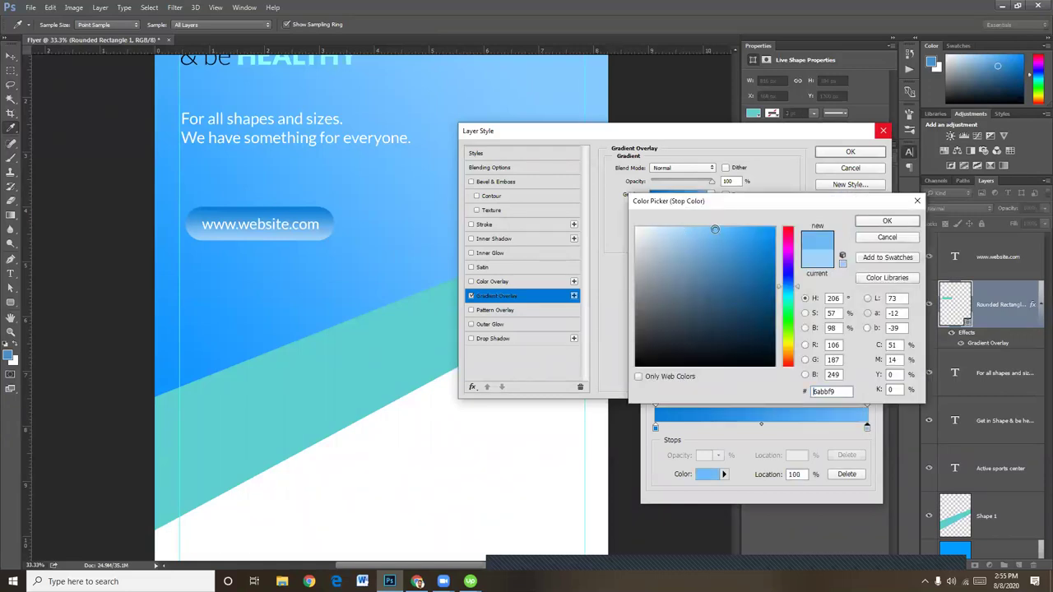
pyautogui.click(714, 228)
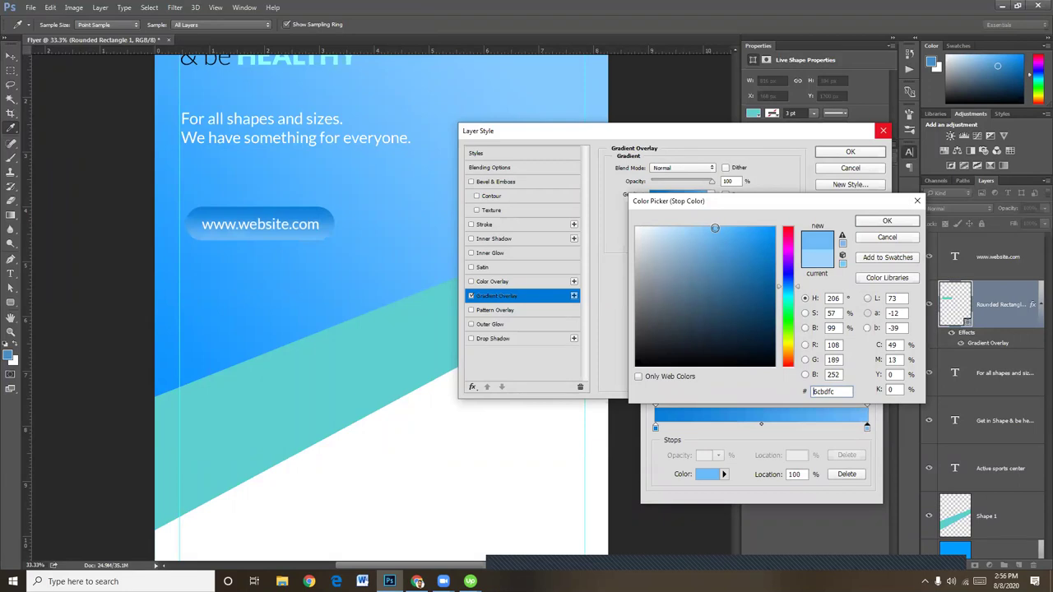
pyautogui.click(890, 222)
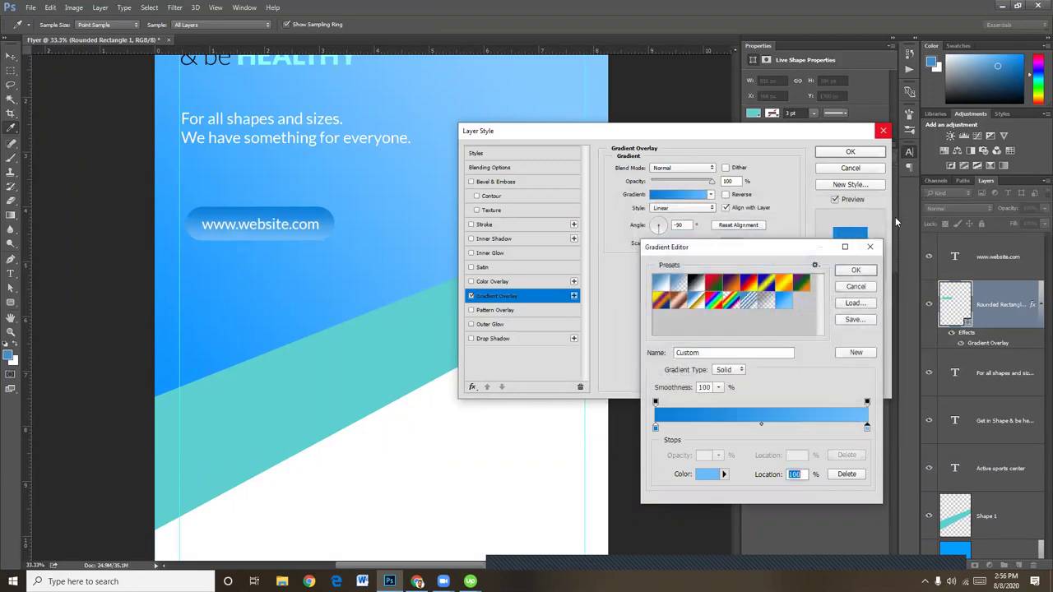
pyautogui.click(856, 272)
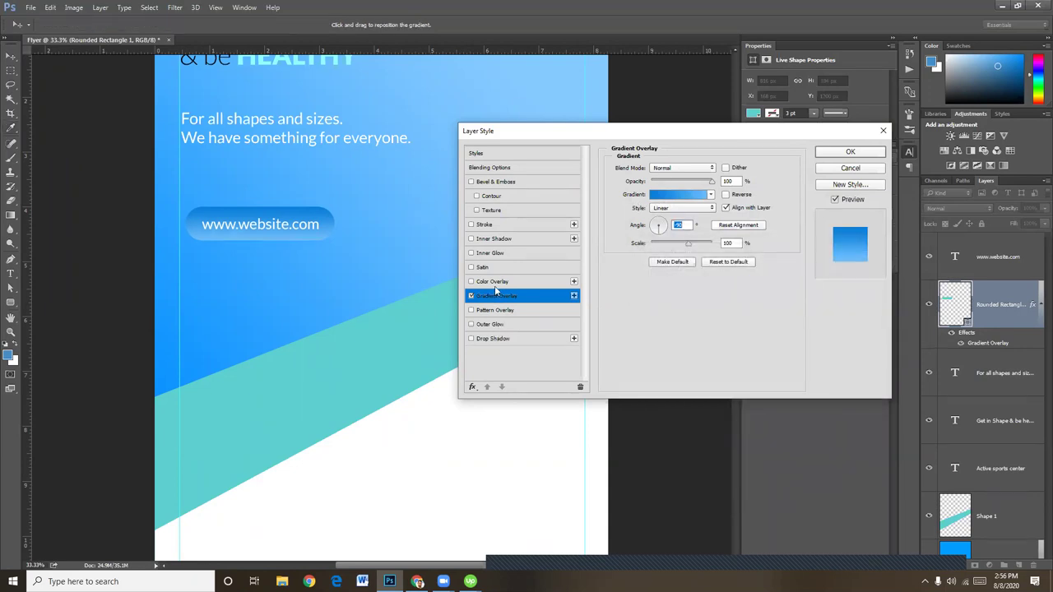
pyautogui.click(485, 227)
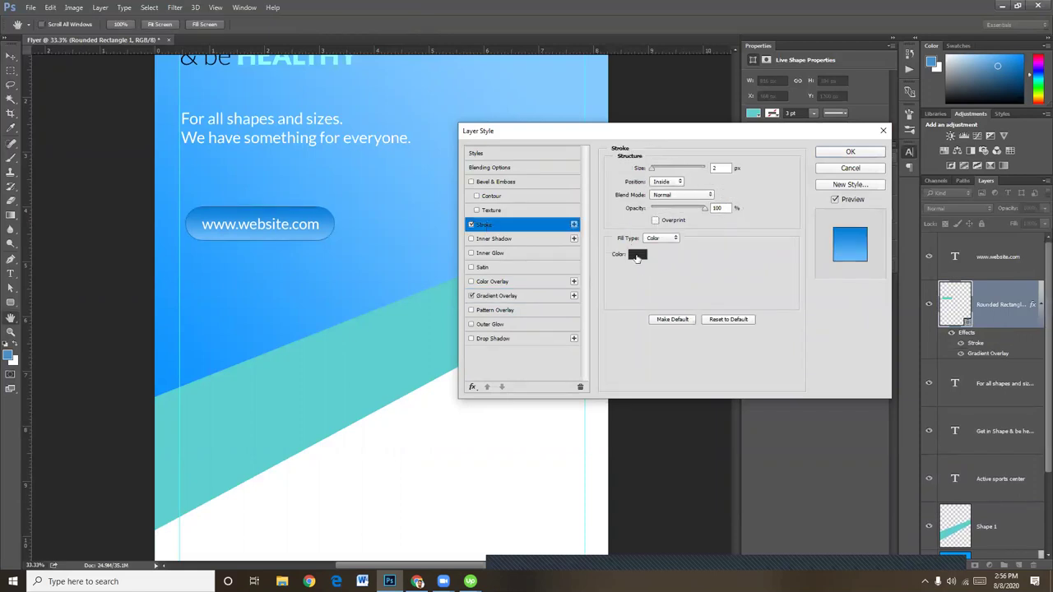
# Give the button a 4 px near-white (fffcfc) stroke and apply the effects
pyautogui.click(639, 256)
pyautogui.click(638, 227)
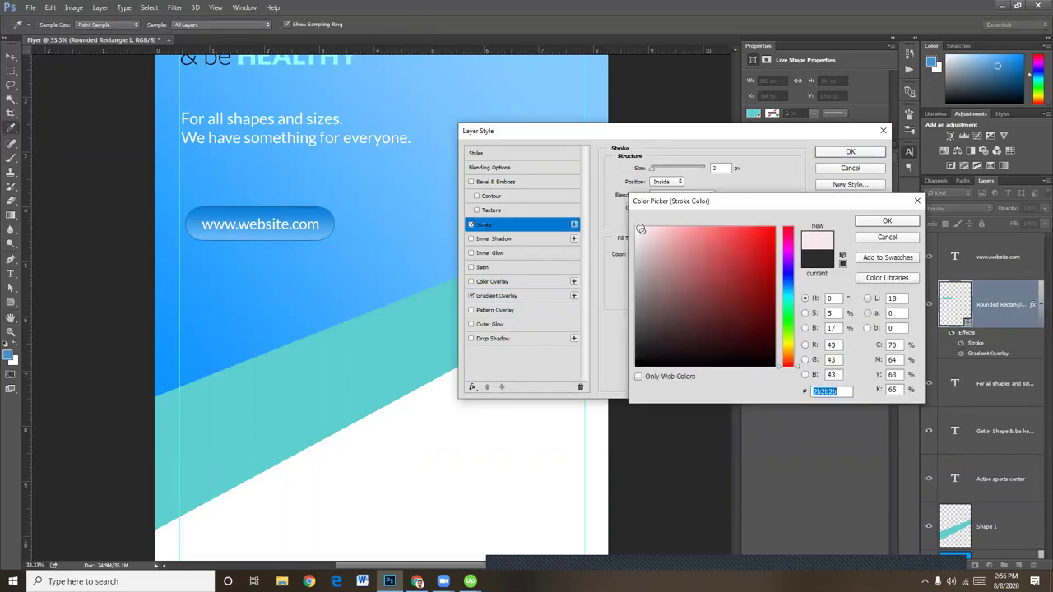
pyautogui.click(883, 222)
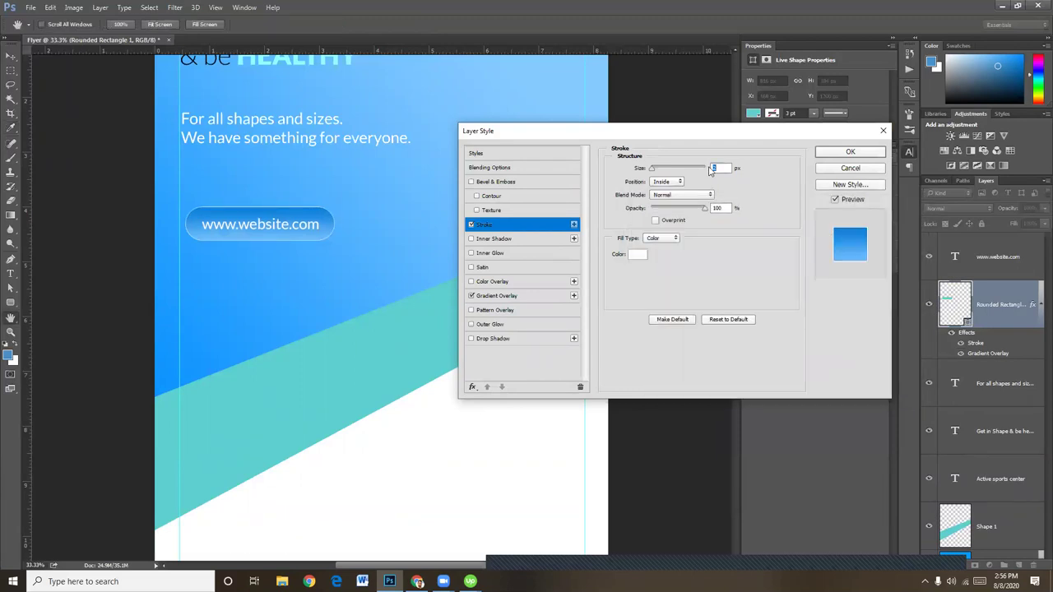
pyautogui.write('4')
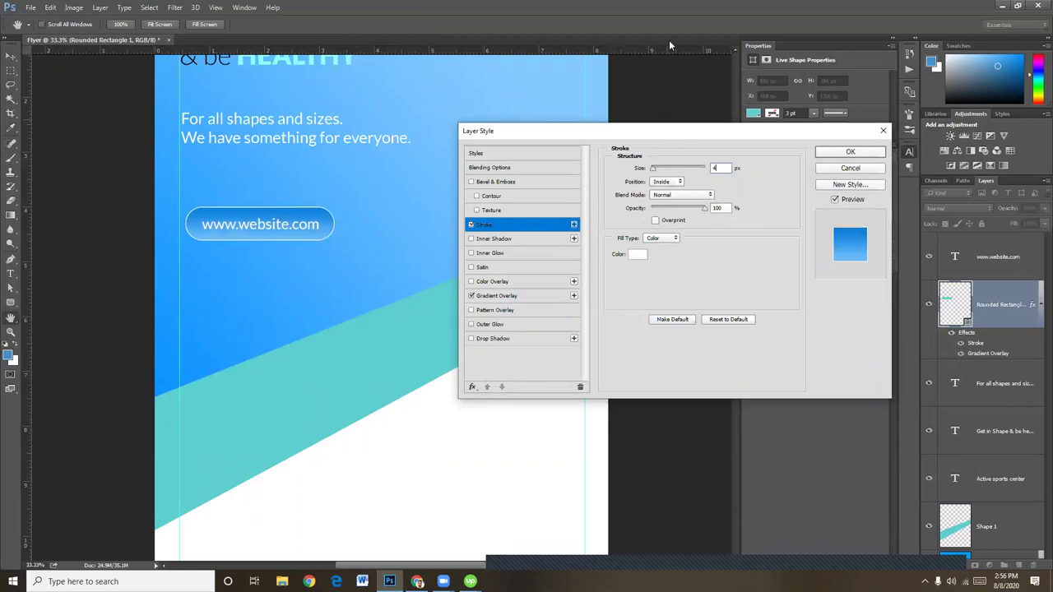
pyautogui.click(869, 152)
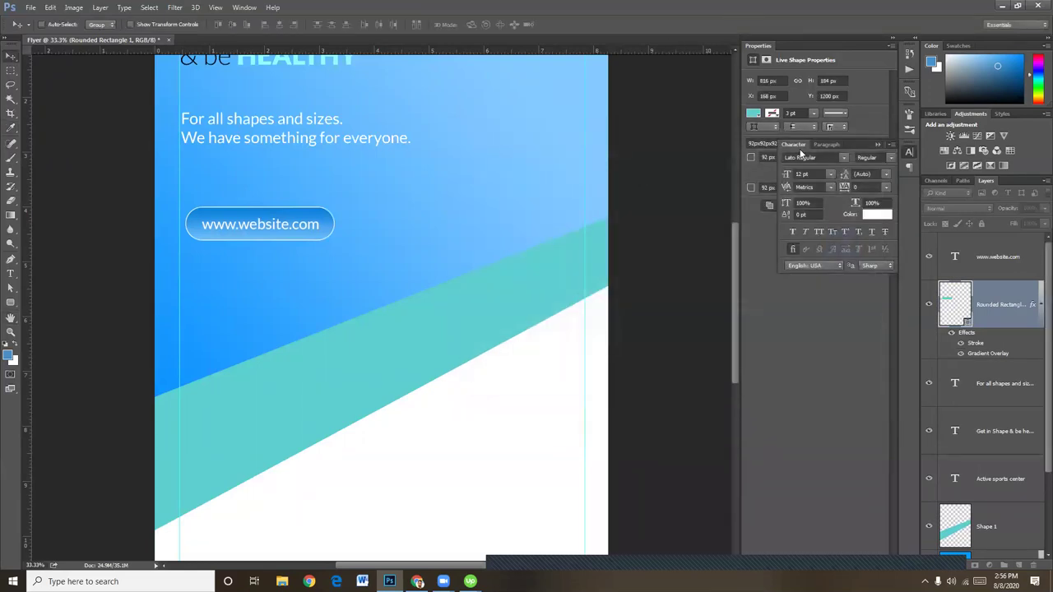
pyautogui.hotkey('ctrl', '-')
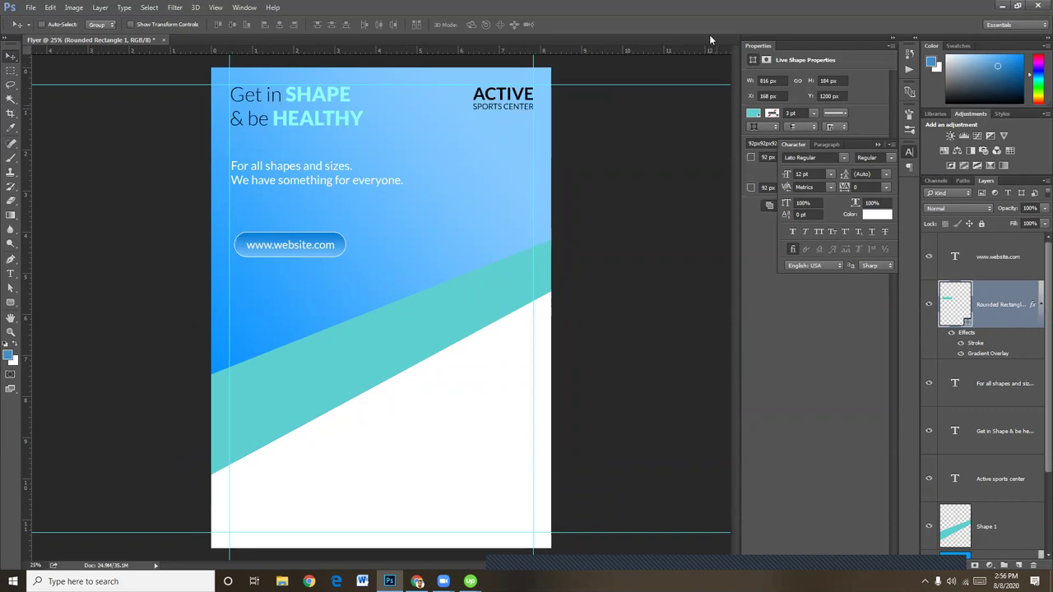
# Delete the gradient-filled circle from the button layer after a trial ellipse and nudge
pyautogui.moveTo(11, 303); pyautogui.dragTo(60, 328)
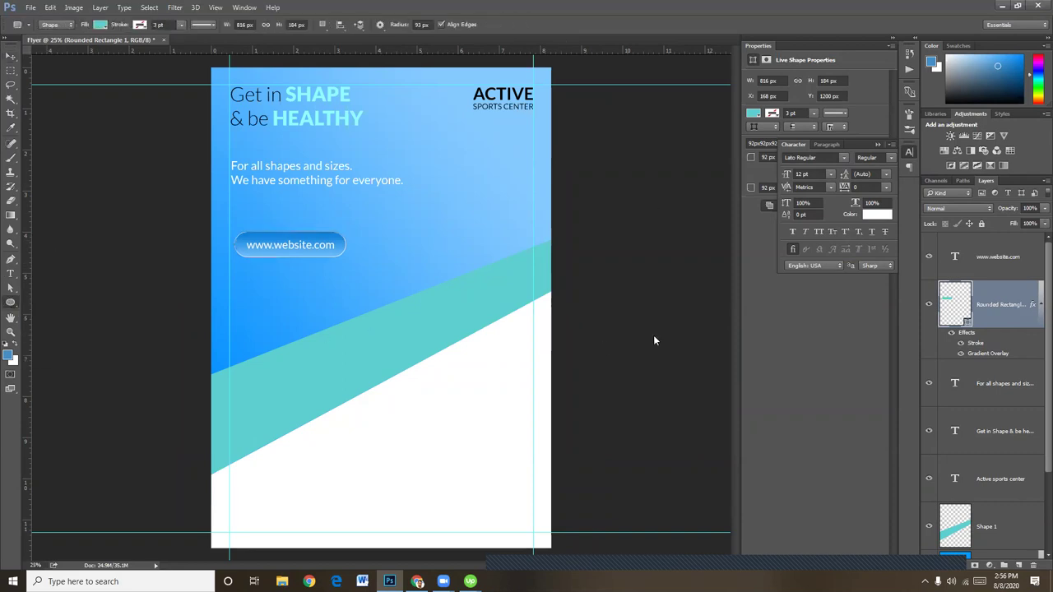
pyautogui.moveTo(478, 310); pyautogui.dragTo(533, 422)
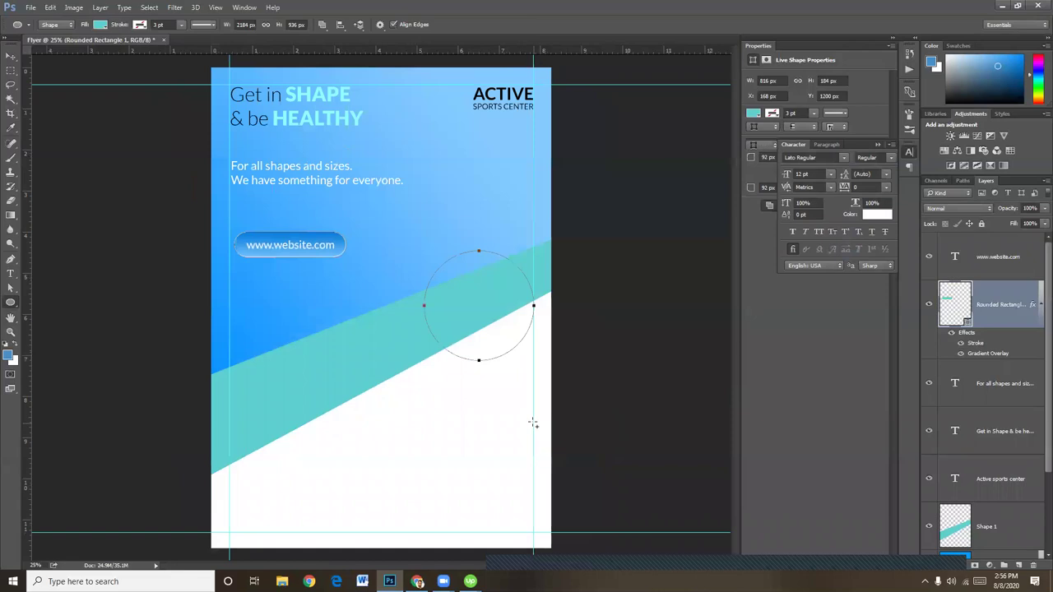
pyautogui.click(11, 55)
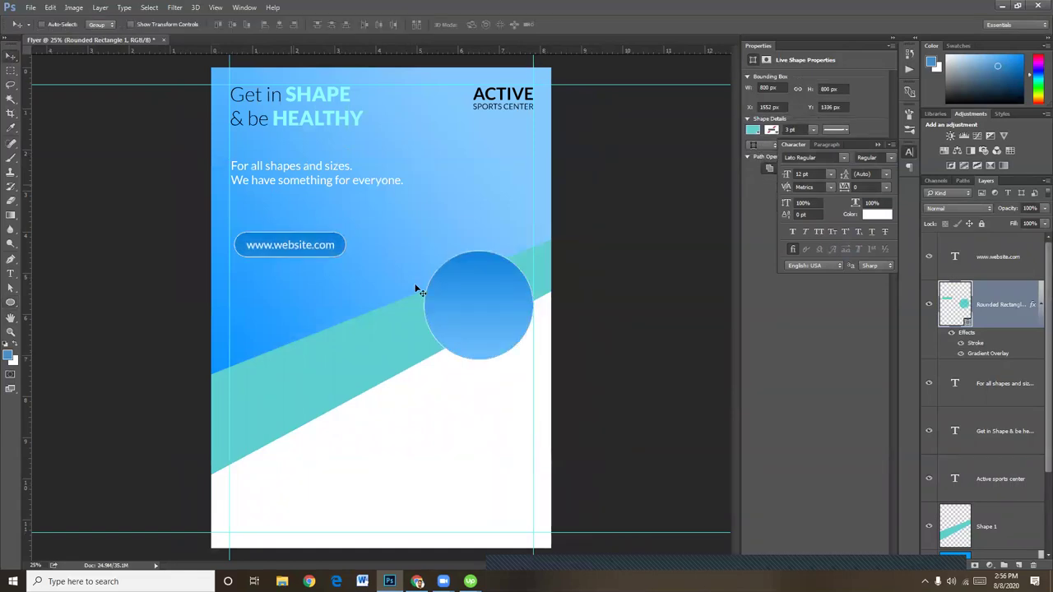
pyautogui.moveTo(476, 299); pyautogui.dragTo(483, 302)
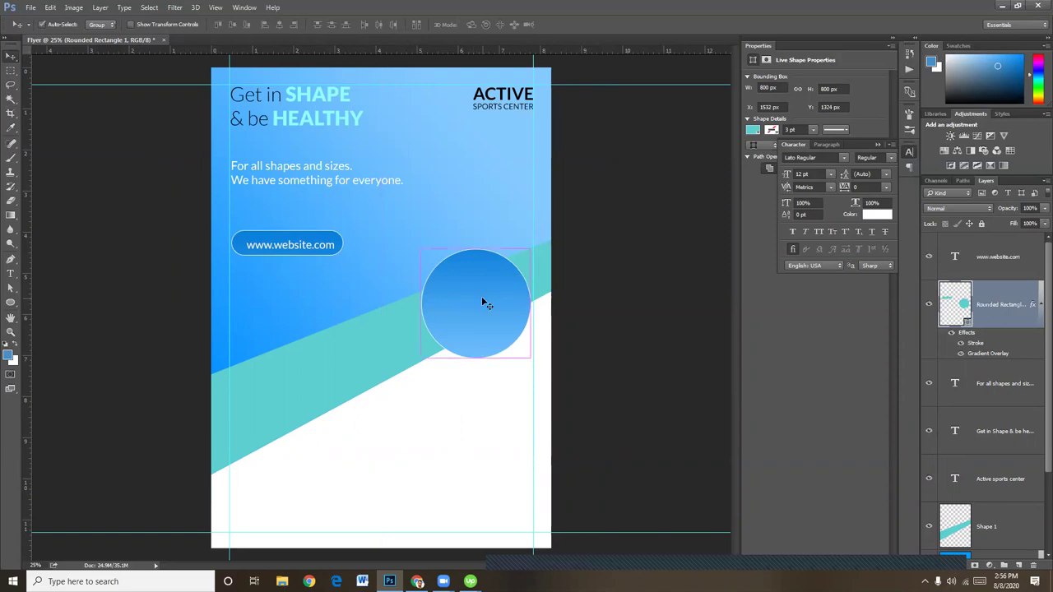
pyautogui.hotkey('ctrl', 't')
pyautogui.press('Return')
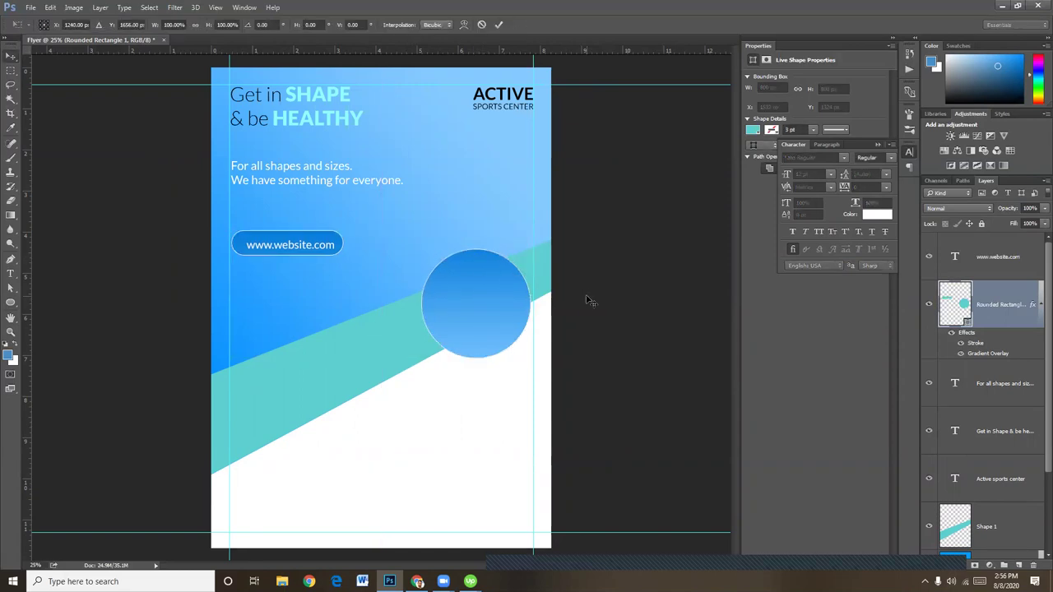
pyautogui.hotkey('ctrl', 'z')
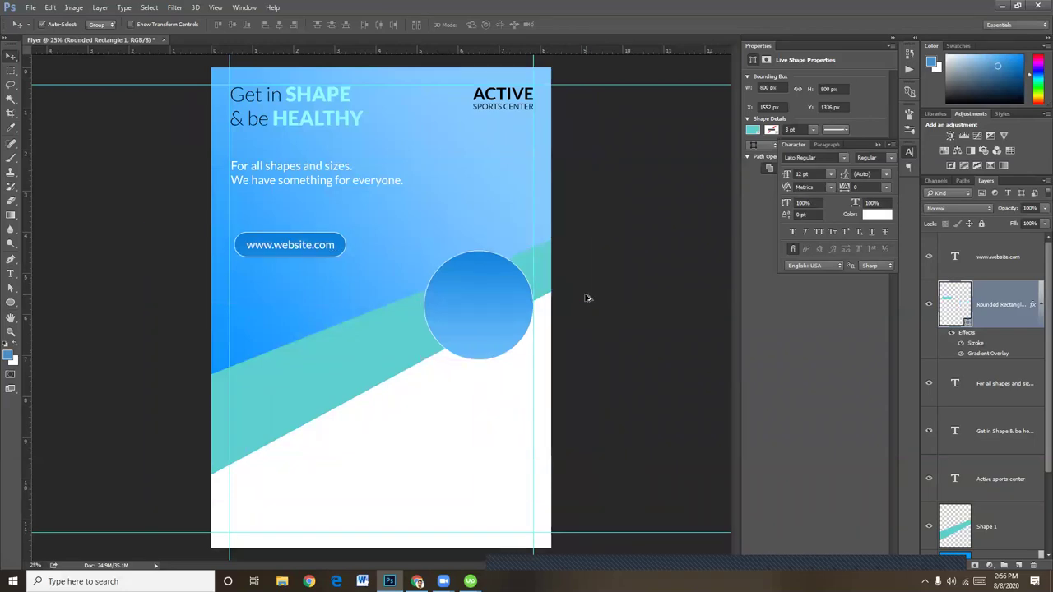
pyautogui.press('Delete')
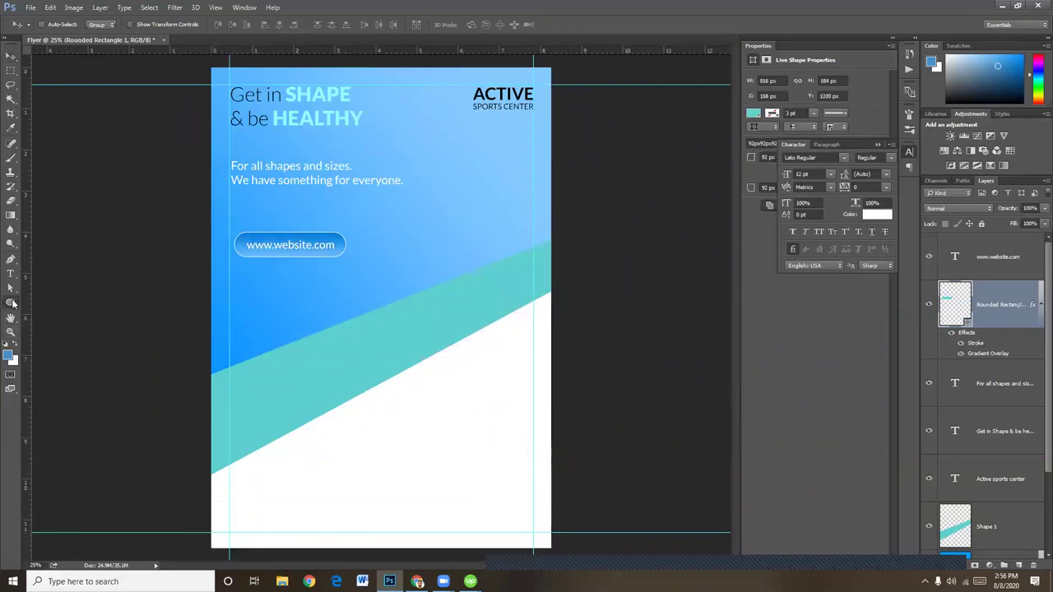
# Draw a new teal circle over the diagonal band and enlarge it to about 123%
pyautogui.click(11, 302)
pyautogui.moveTo(467, 300); pyautogui.dragTo(530, 383)
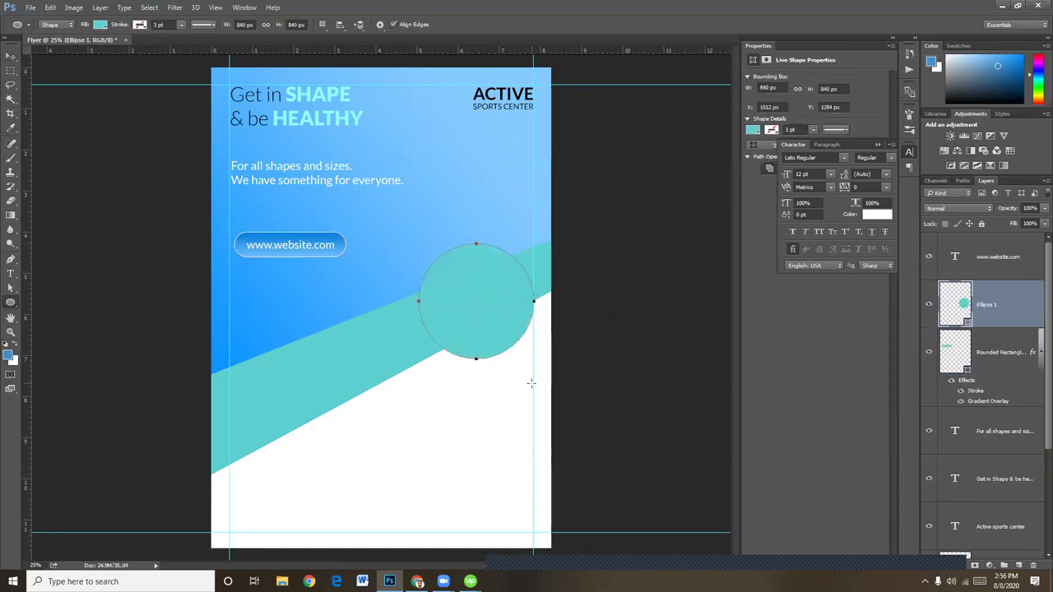
pyautogui.hotkey('ctrl', 't')
pyautogui.moveTo(418, 243); pyautogui.dragTo(393, 219)
pyautogui.press('Return')
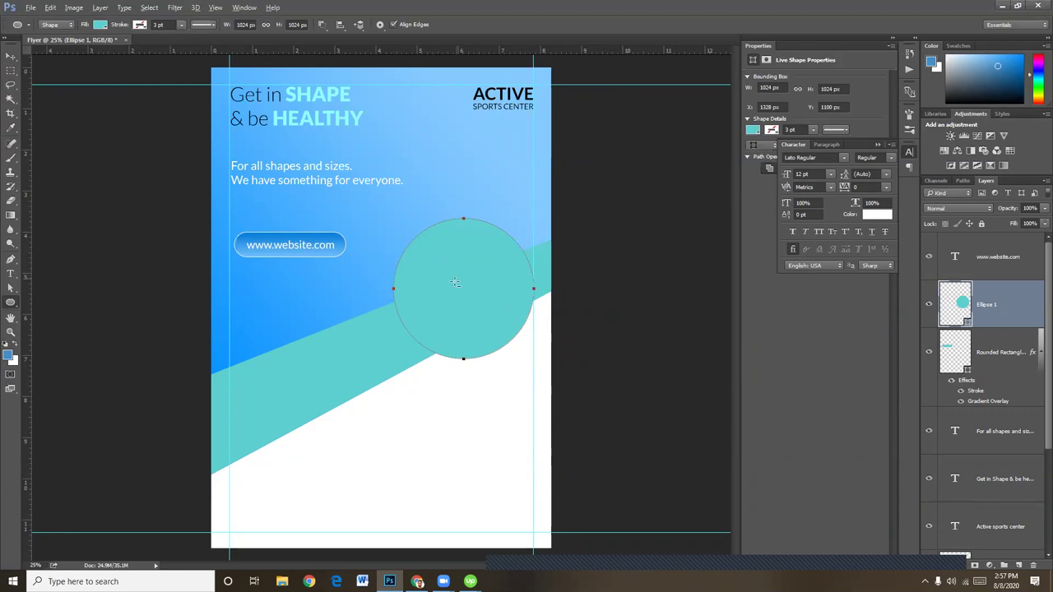
pyautogui.click(11, 56)
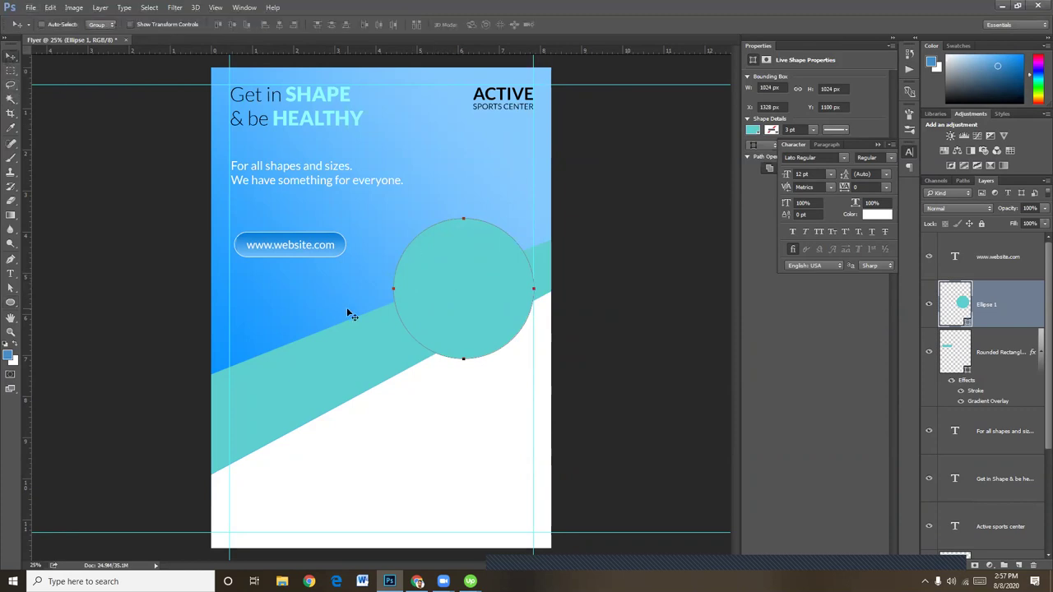
# Duplicate the teal circle toward the band's lower left and shrink the copy to 66%
pyautogui.moveTo(395, 300); pyautogui.dragTo(293, 384)
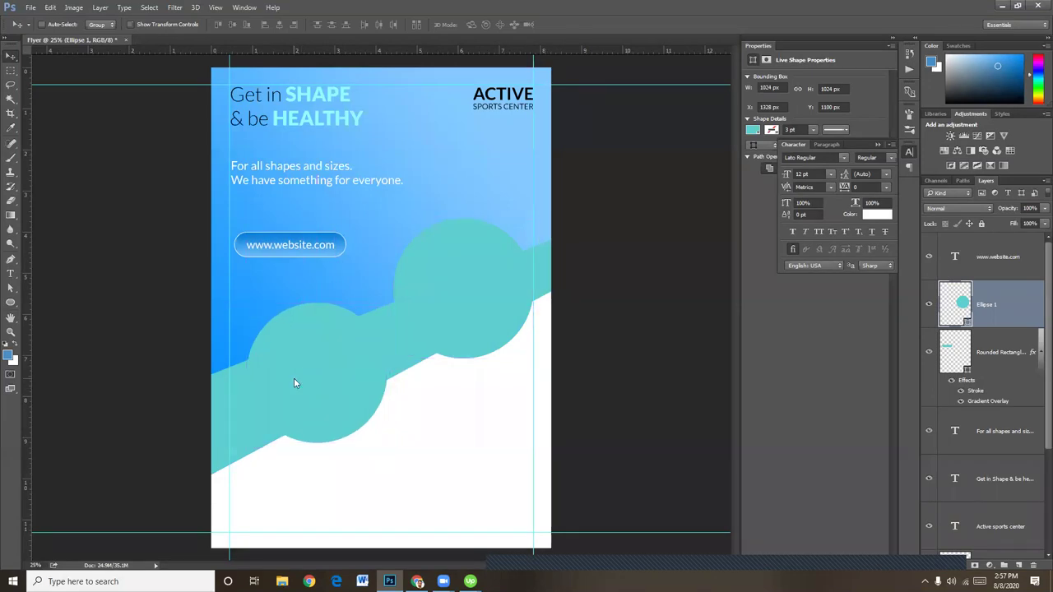
pyautogui.hotkey('ctrl', 't')
pyautogui.moveTo(384, 444); pyautogui.dragTo(359, 418)
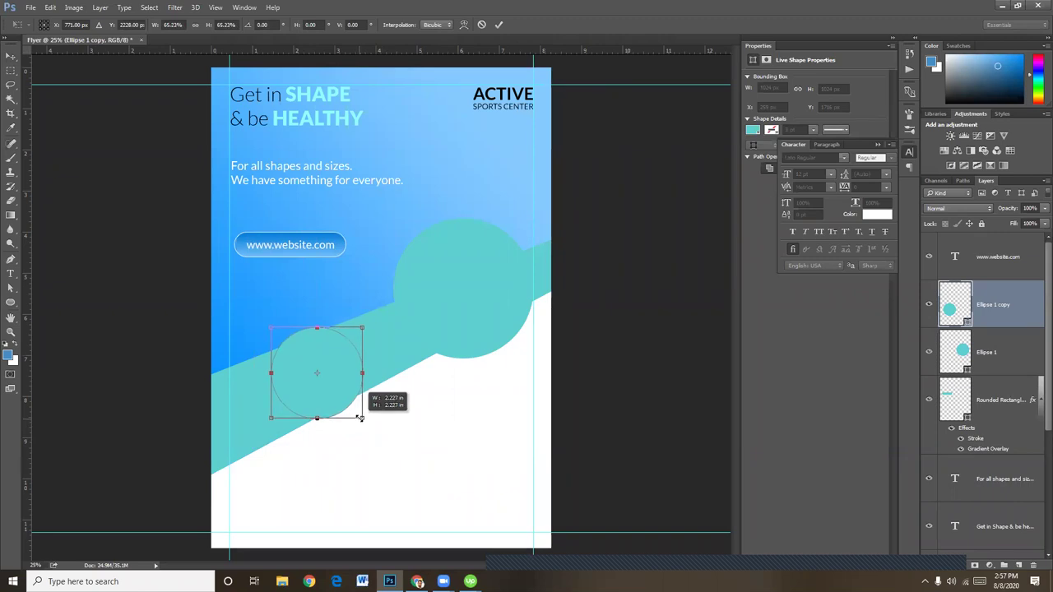
pyautogui.press('Return')
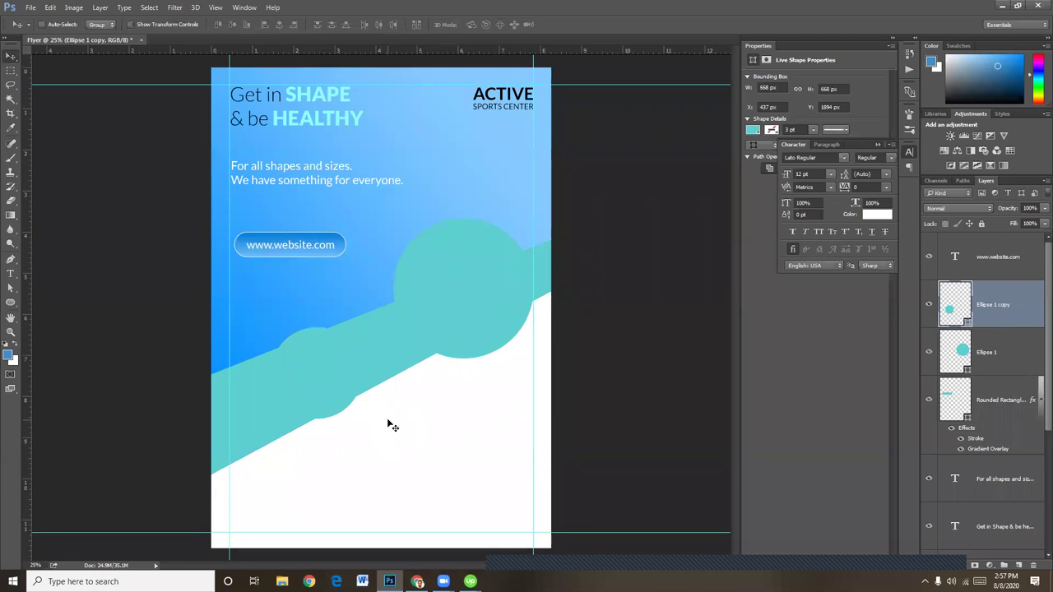
# Copy the small circle into the white area below, scaled to 80% and shifted up-right
pyautogui.moveTo(331, 384); pyautogui.dragTo(486, 431)
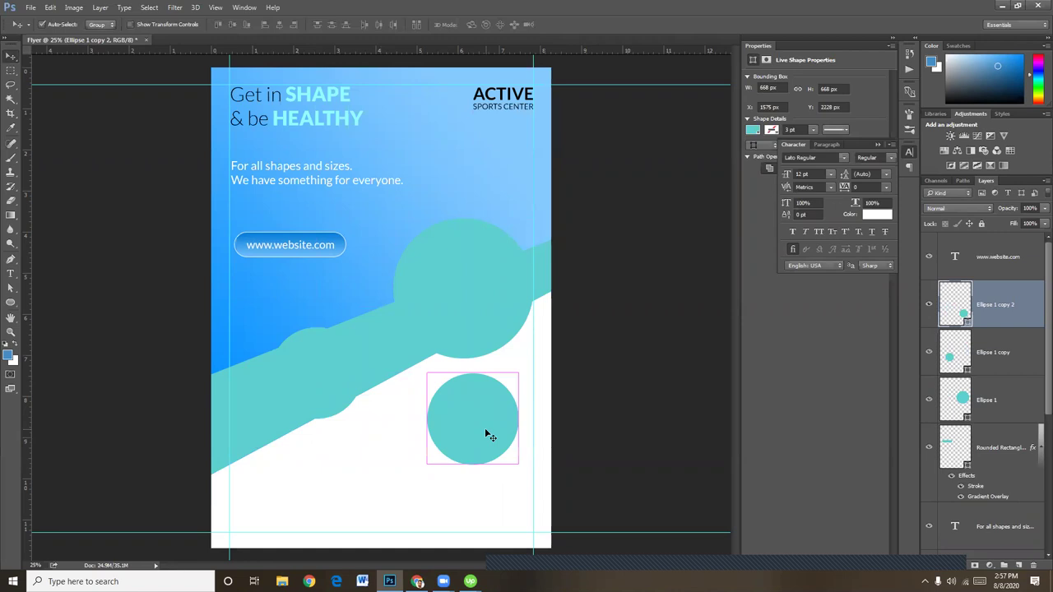
pyautogui.hotkey('ctrl', 't')
pyautogui.moveTo(520, 464); pyautogui.dragTo(513, 449)
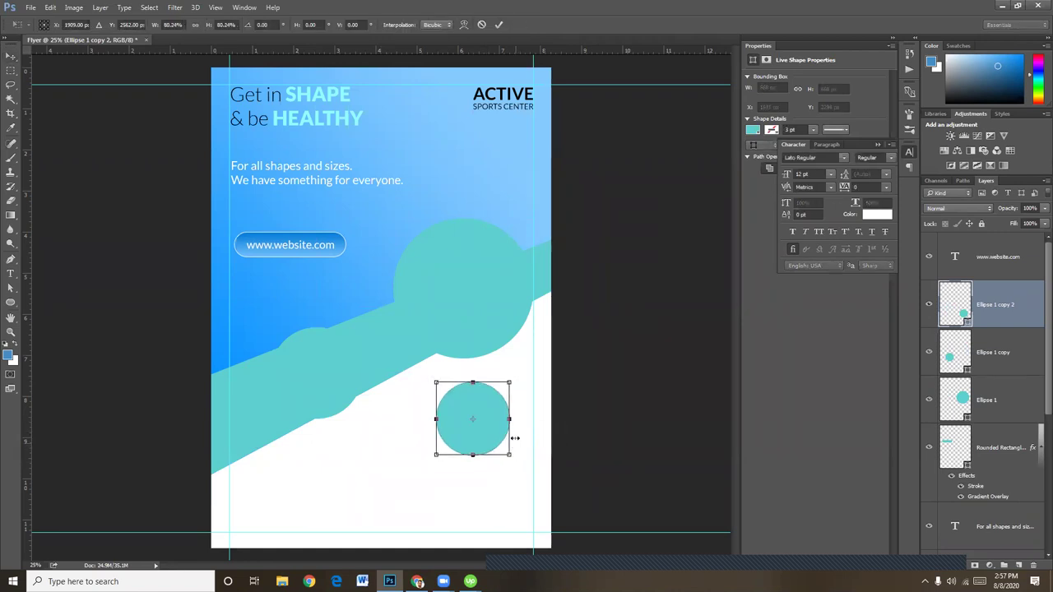
pyautogui.moveTo(488, 411); pyautogui.dragTo(494, 401)
pyautogui.press('Return')
# Select the Ellipse 1 layer and bring up File Explorer from the taskbar
pyautogui.rightClick(466, 294)
pyautogui.click(487, 298)
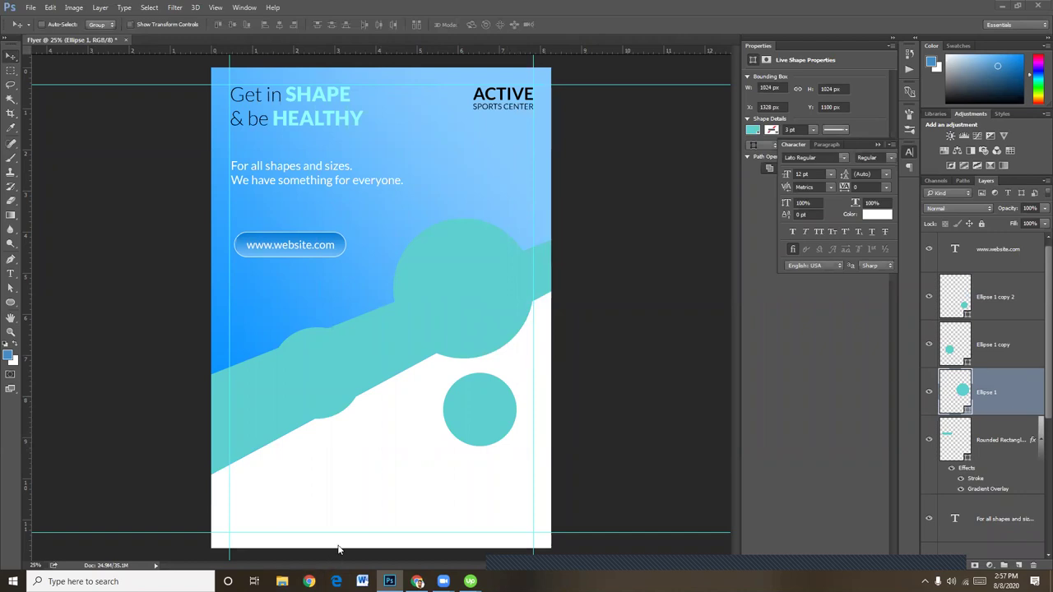
pyautogui.click(282, 582)
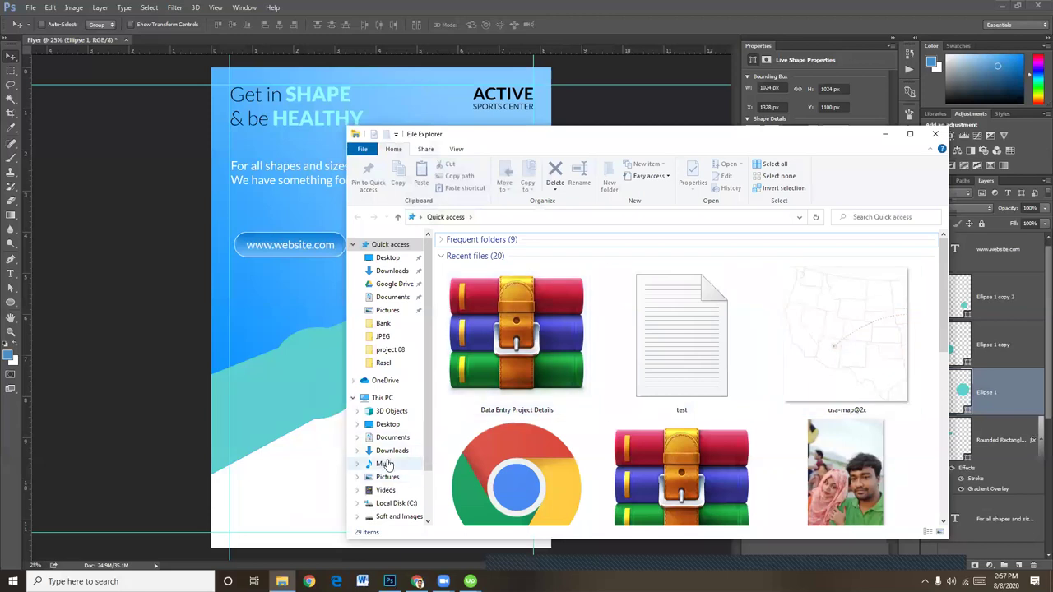
# Browse the Soft and Images (E:) drive to Images > Shutter stock Images
pyautogui.scroll(-1, 390, 514)
pyautogui.click(396, 481)
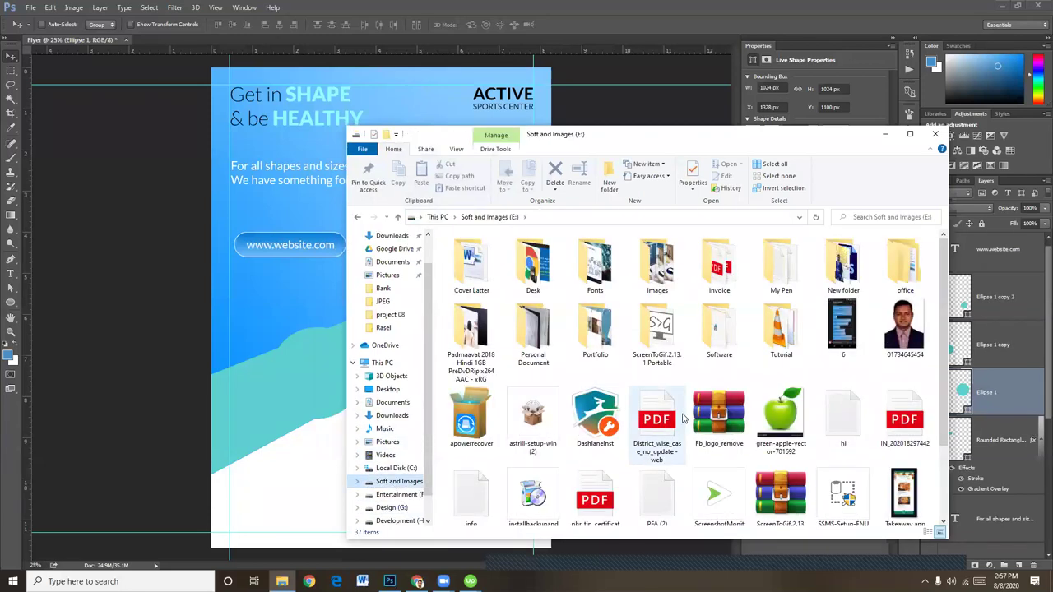
pyautogui.scroll(-1, 366, 468)
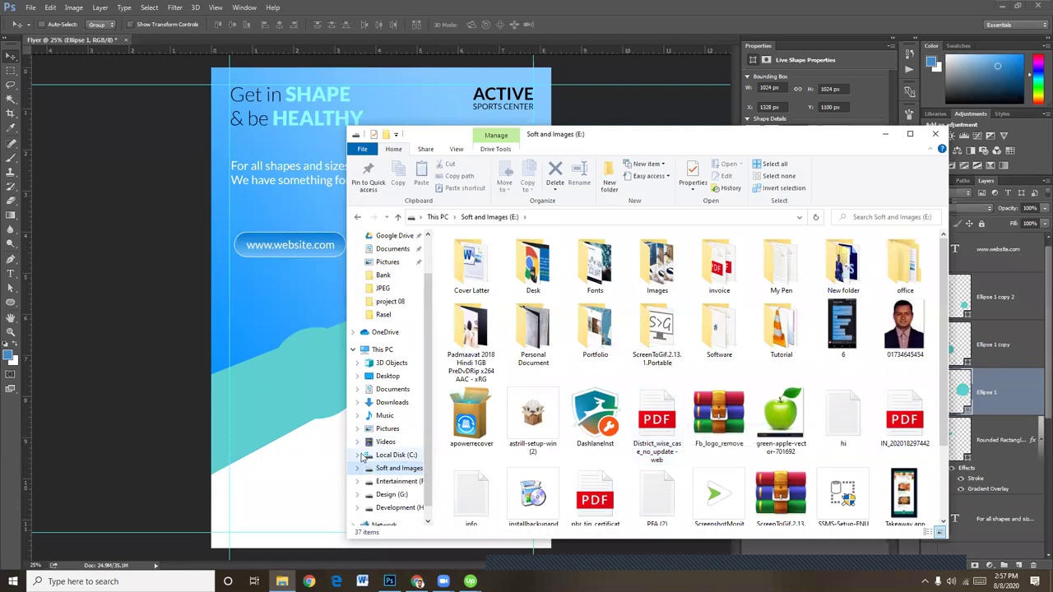
pyautogui.click(360, 455)
pyautogui.scroll(-3, 378, 436)
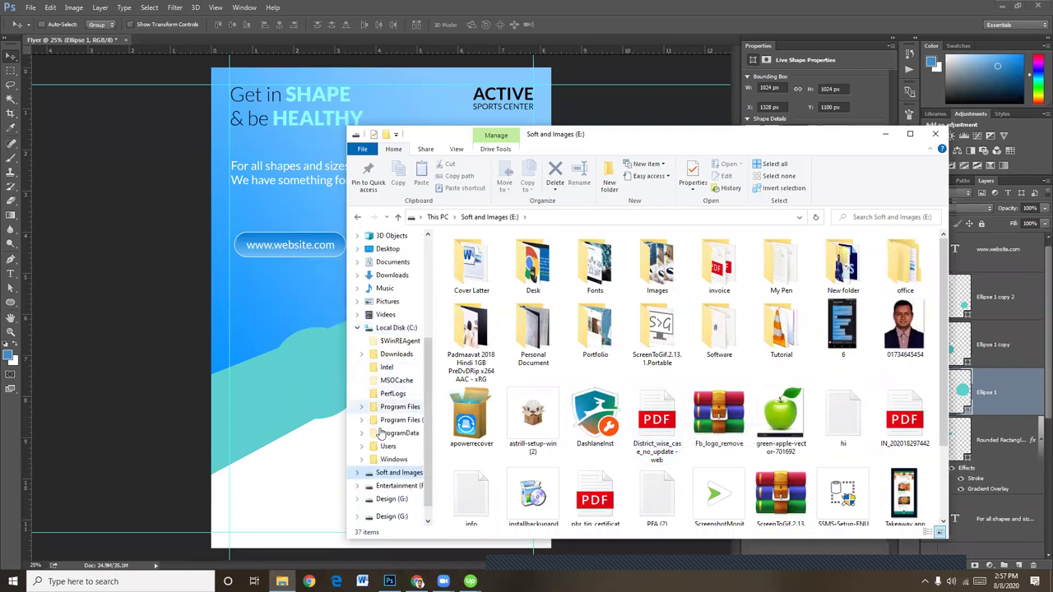
pyautogui.click(360, 449)
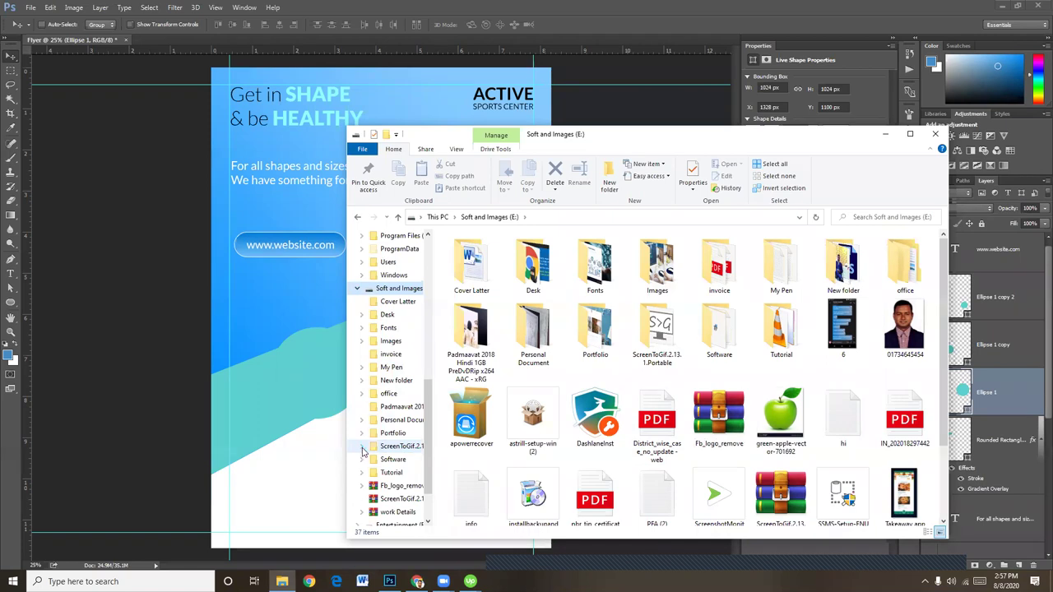
pyautogui.click(361, 340)
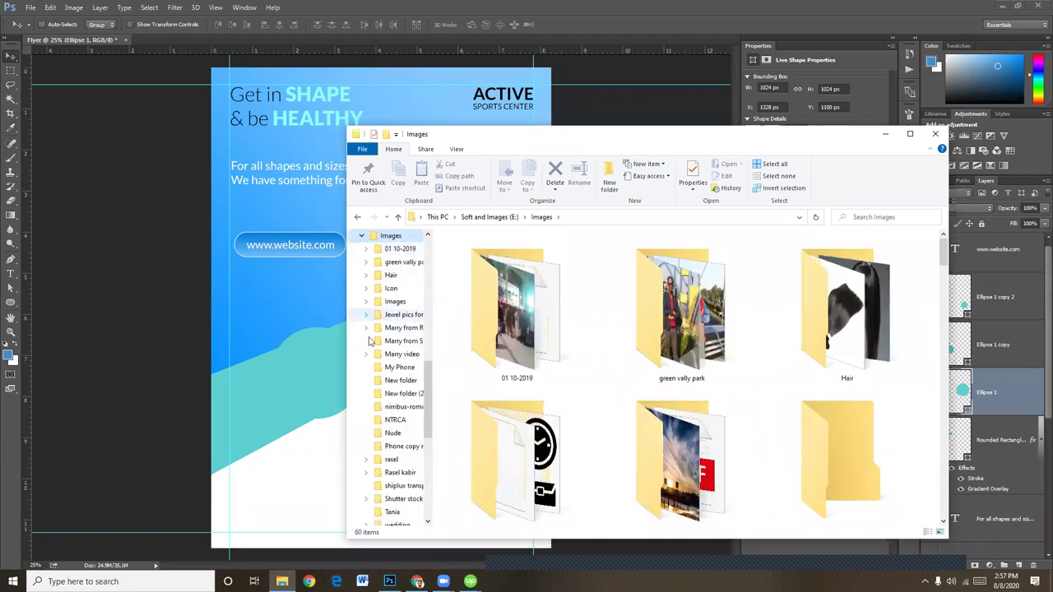
pyautogui.scroll(-1, 380, 444)
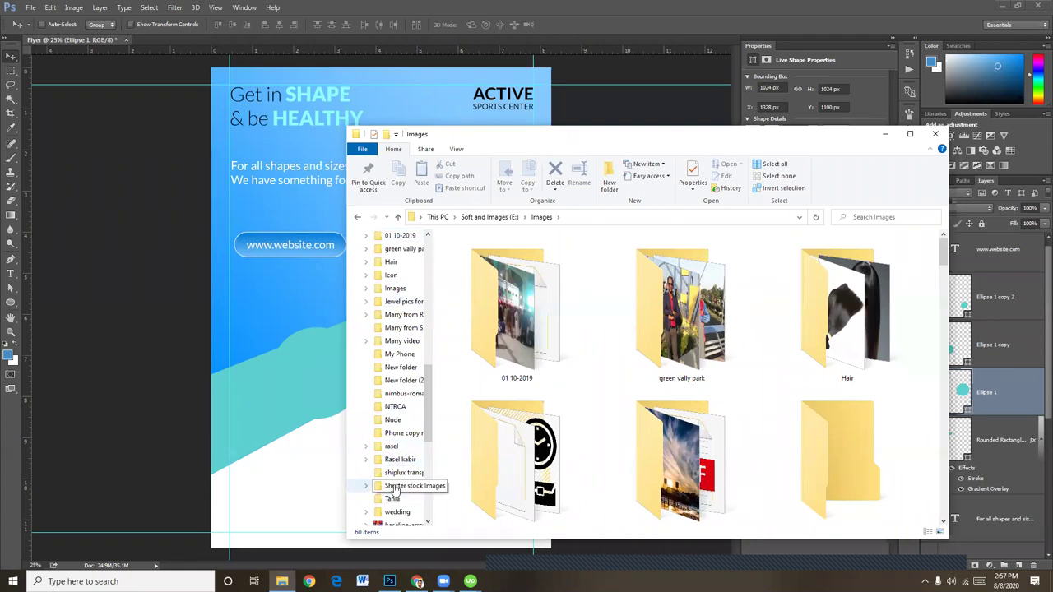
pyautogui.click(397, 487)
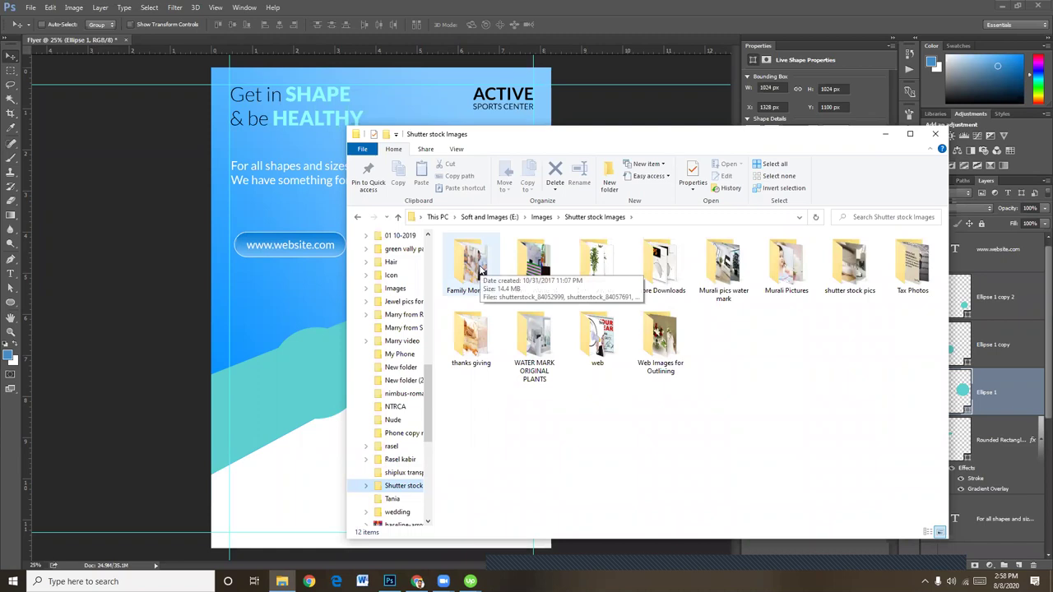
# Open the Family Moments folder and select the photo shutterstock_84057691
pyautogui.click(480, 269)
pyautogui.doubleClick(480, 267)
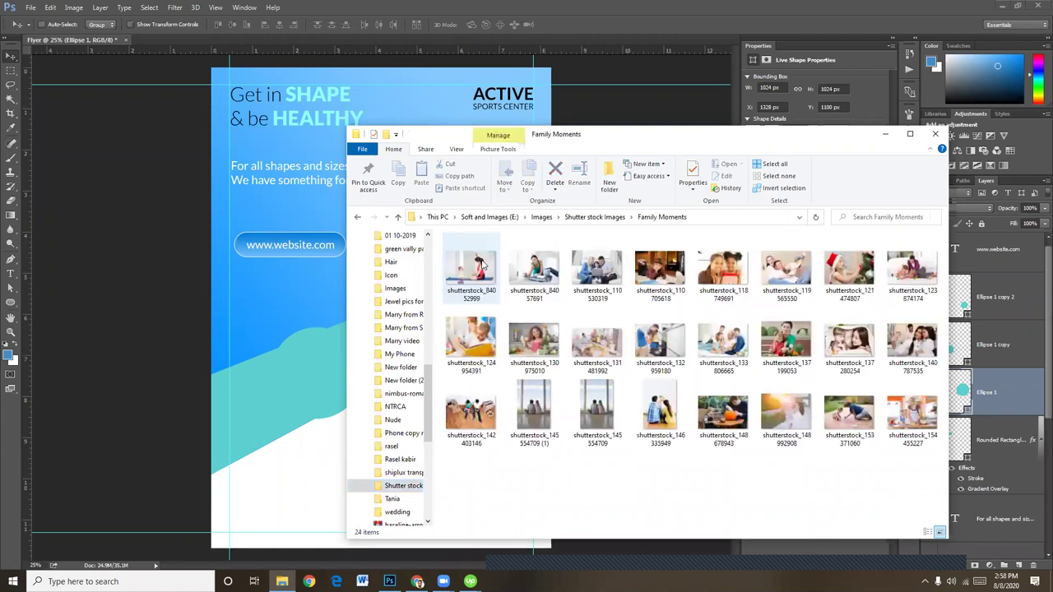
pyautogui.click(479, 275)
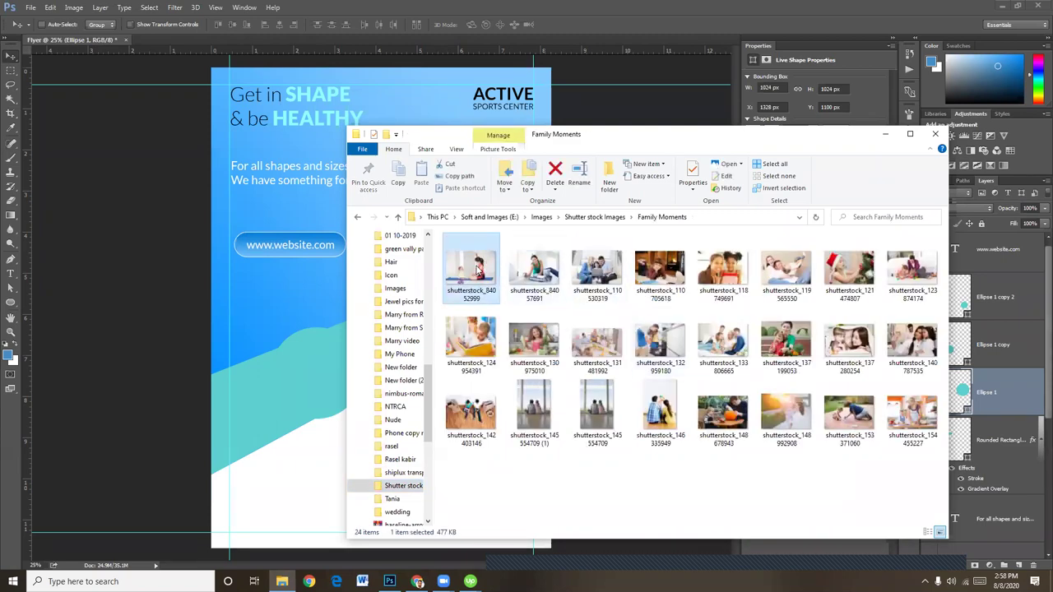
pyautogui.click(535, 269)
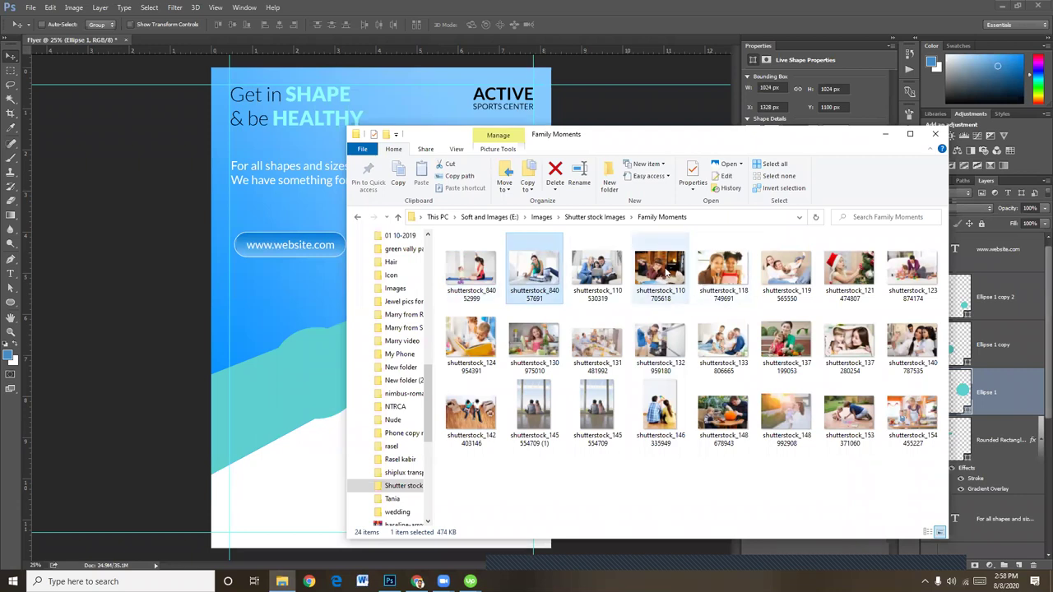
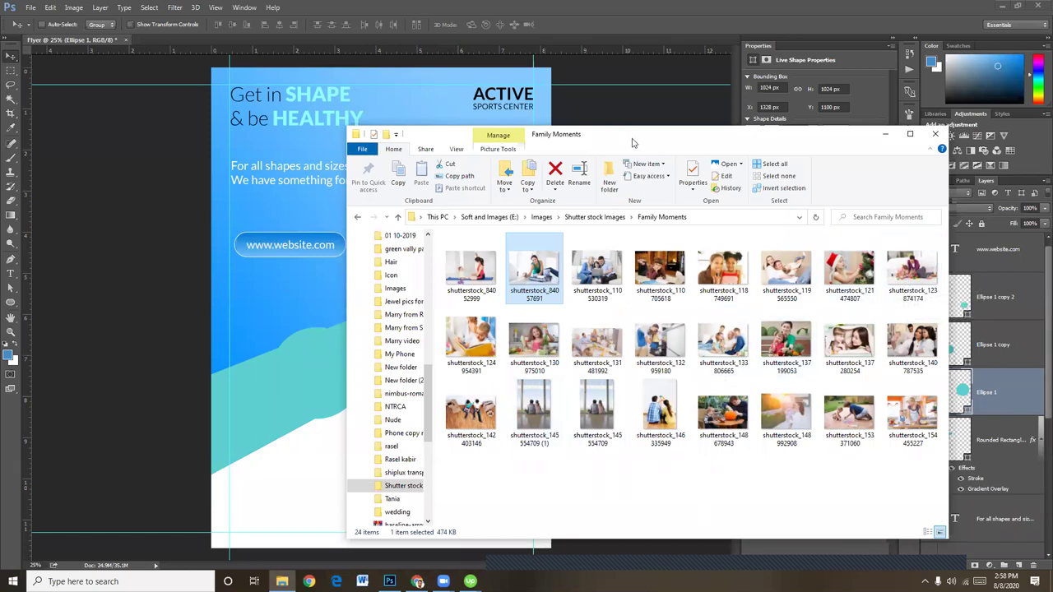
# Drag the yoga photo from File Explorer onto the flyer and enlarge it to cover the circle
pyautogui.moveTo(632, 143); pyautogui.dragTo(849, 143)
pyautogui.moveTo(691, 275); pyautogui.dragTo(435, 281)
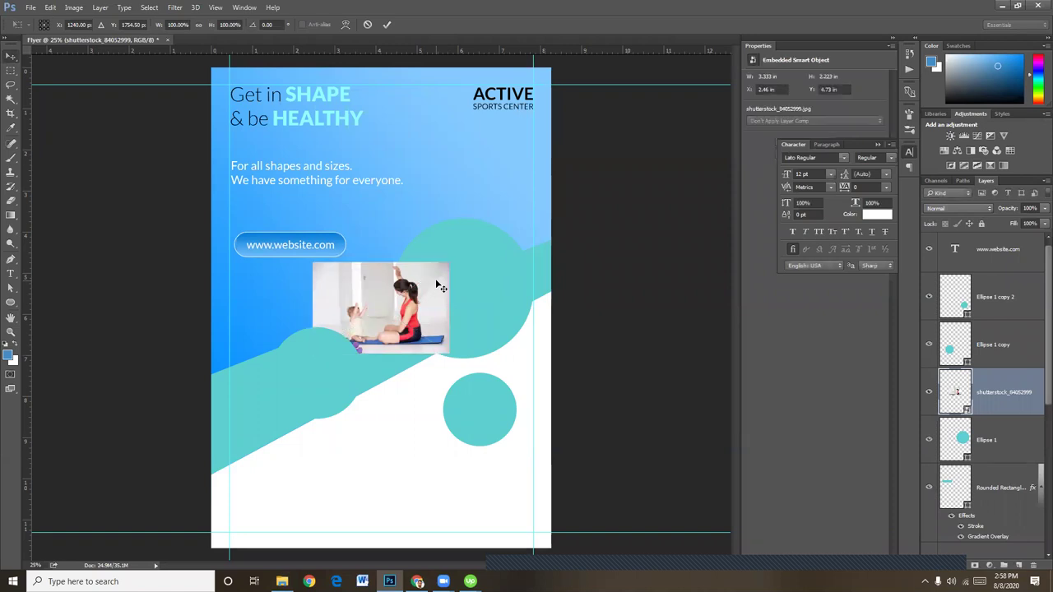
pyautogui.moveTo(448, 266); pyautogui.dragTo(536, 215)
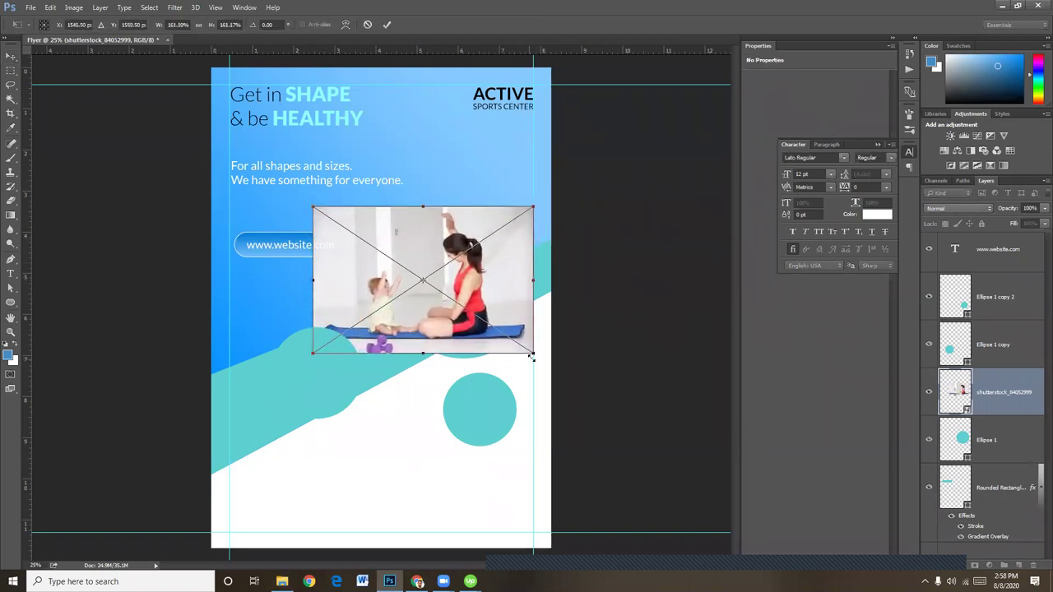
pyautogui.moveTo(535, 355); pyautogui.dragTo(542, 361)
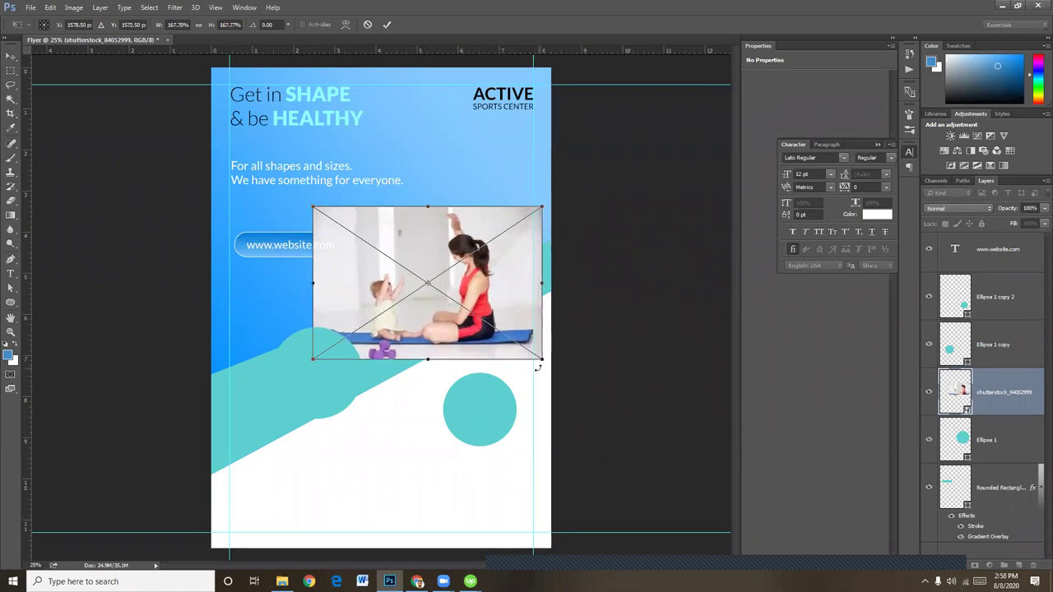
pyautogui.press('Return')
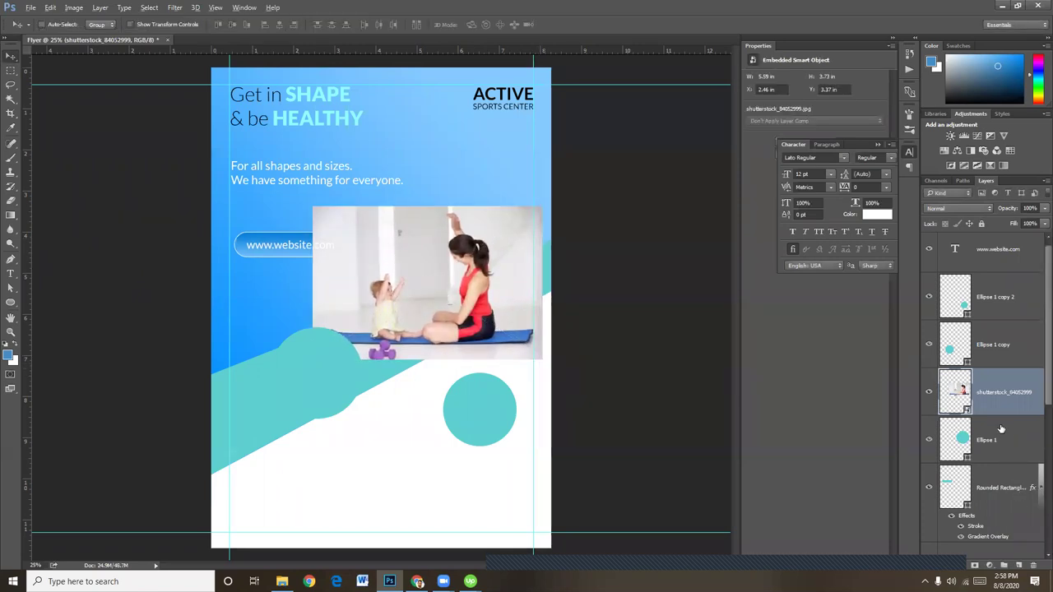
# Clip the yoga photo into Ellipse 1, shrink it slightly and nudge it right to centre the figures
pyautogui.keyDown('alt'); pyautogui.click(1001, 412); pyautogui.keyUp('alt')
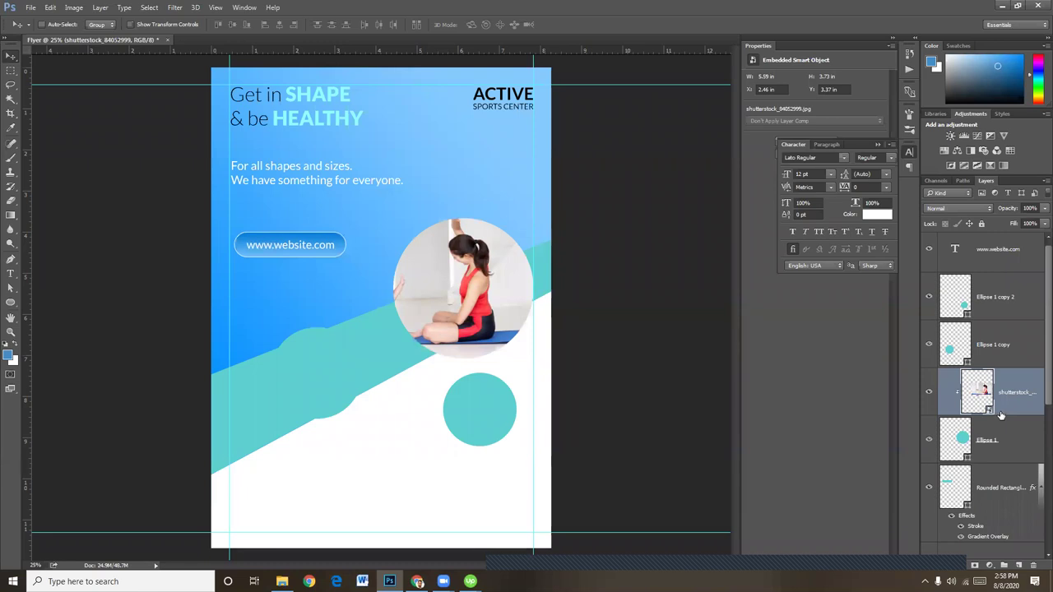
pyautogui.hotkey('ctrl', 't')
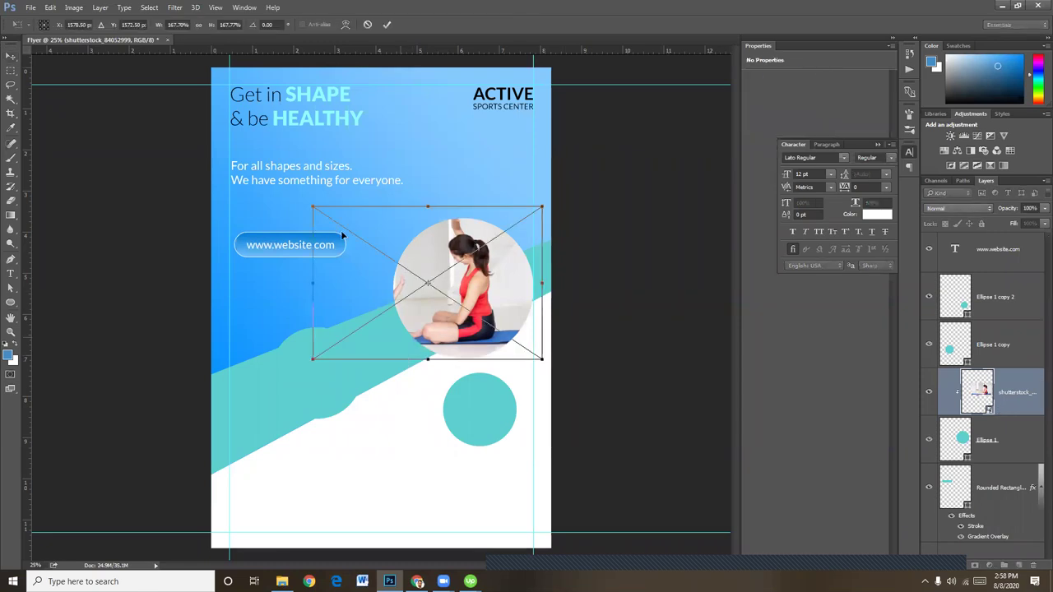
pyautogui.moveTo(313, 207); pyautogui.dragTo(319, 221)
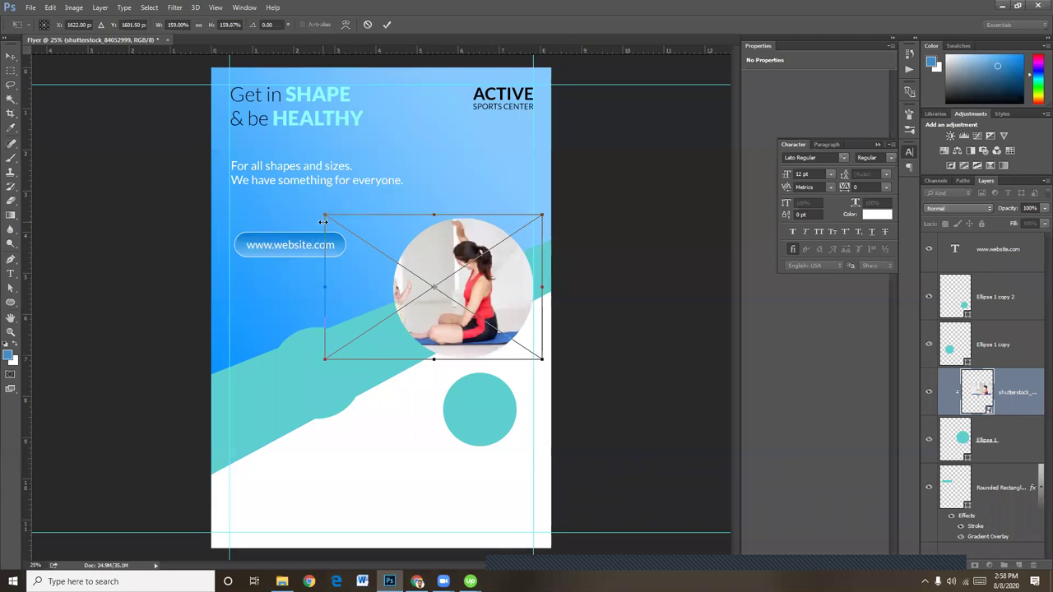
pyautogui.press('Return')
pyautogui.hotkey('shift', 'Right')
pyautogui.hotkey('shift', 'Right')
pyautogui.hotkey('shift', 'Right')
pyautogui.hotkey('shift', 'Right')
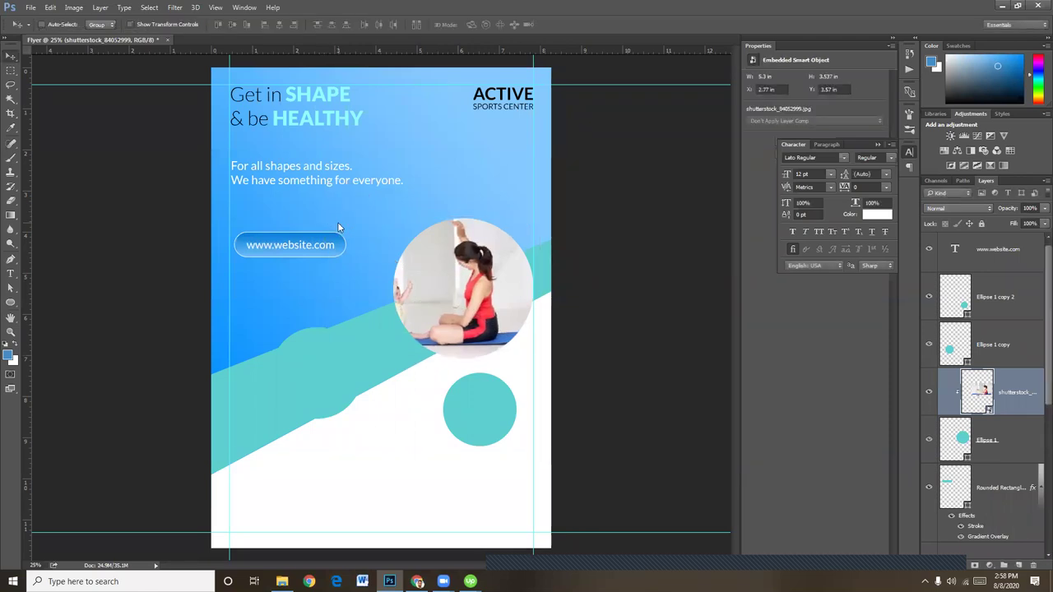
pyautogui.hotkey('shift', 'Right')
pyautogui.hotkey('shift', 'Right')
pyautogui.hotkey('shift', 'Right')
pyautogui.hotkey('shift', 'Right')
pyautogui.hotkey('shift', 'Right')
pyautogui.hotkey('shift', 'Right')
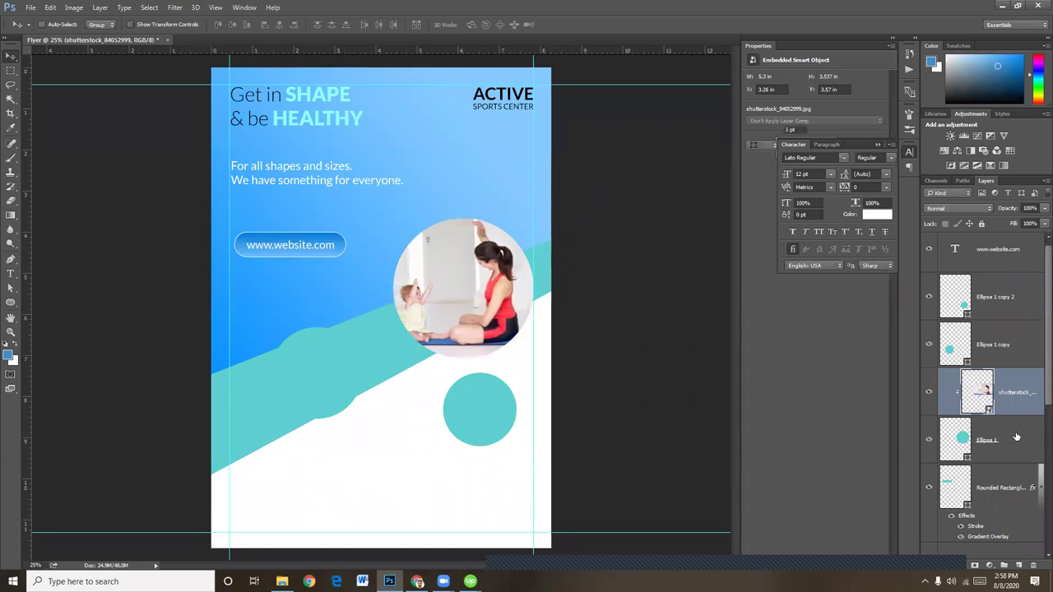
pyautogui.click(995, 442)
pyautogui.click(959, 567)
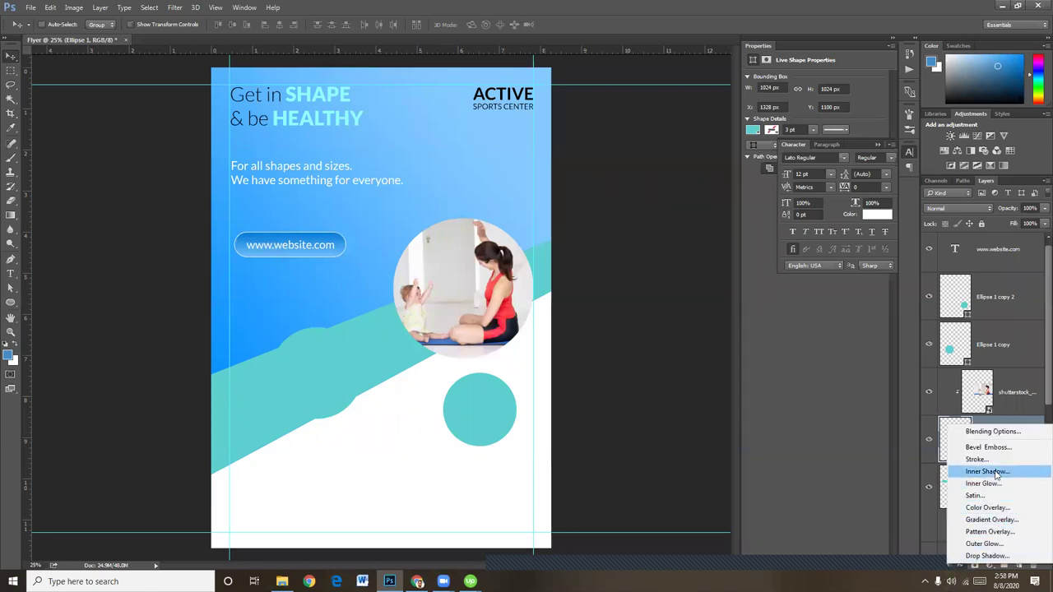
# Give the photo circle a 10 px white inside stroke
pyautogui.click(988, 461)
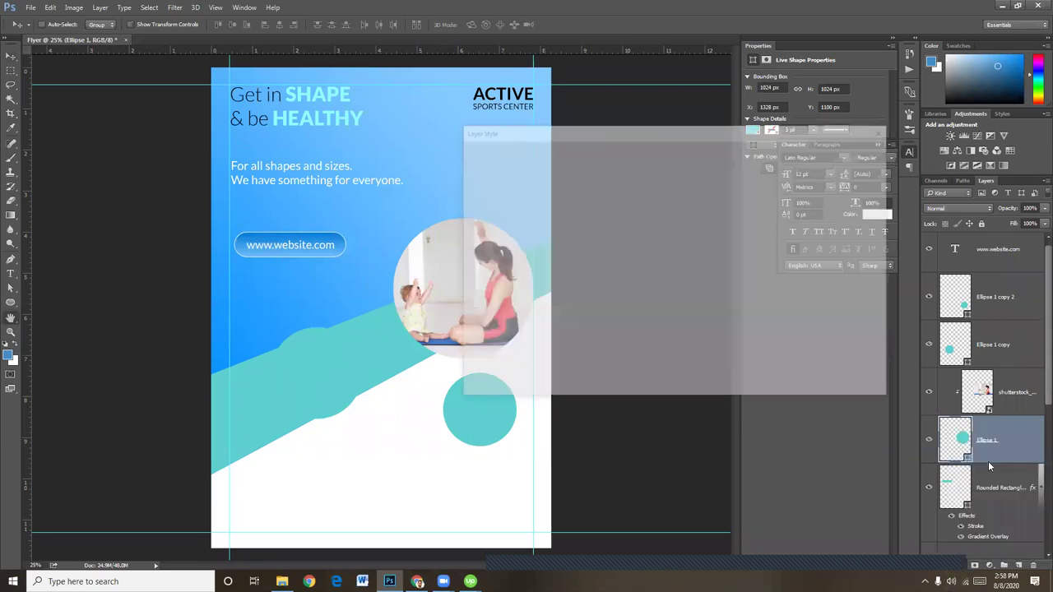
pyautogui.moveTo(693, 136); pyautogui.dragTo(817, 141)
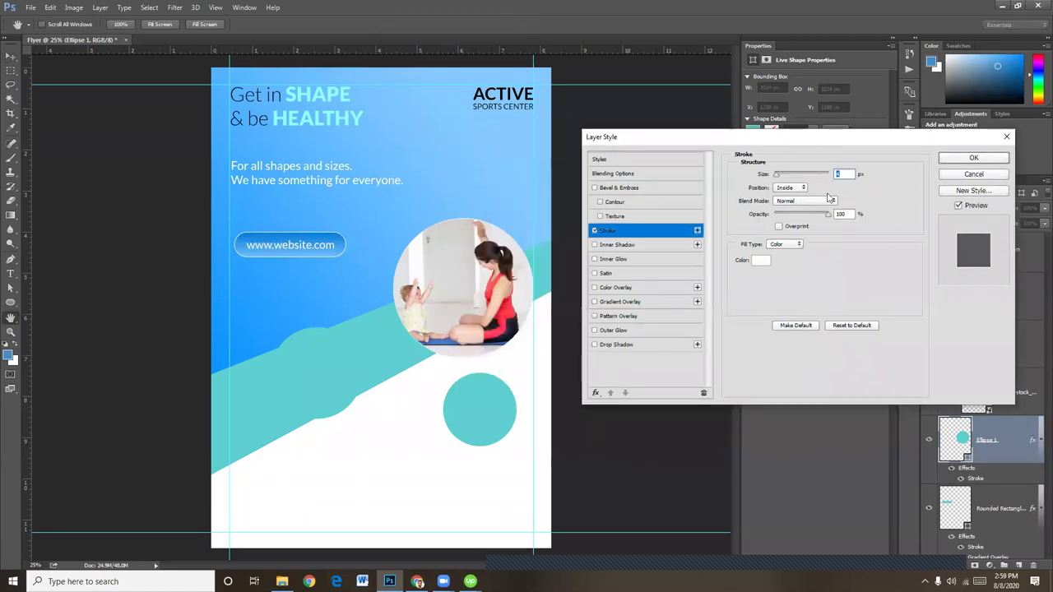
pyautogui.write('10')
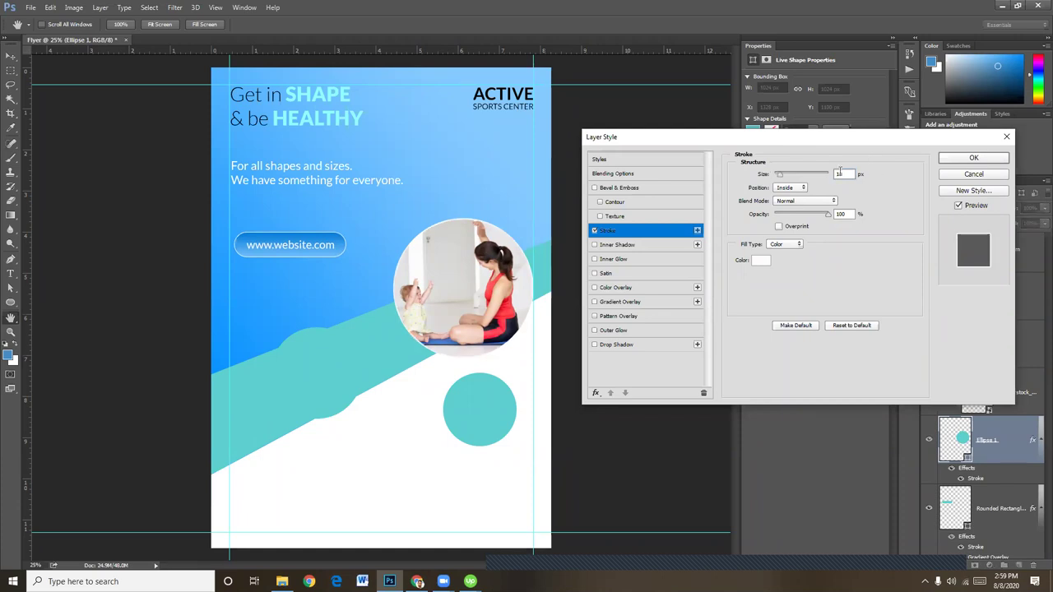
pyautogui.write('18')
# Add a size 50 drop shadow in grey 9e9c9c and apply the layer style
pyautogui.click(632, 349)
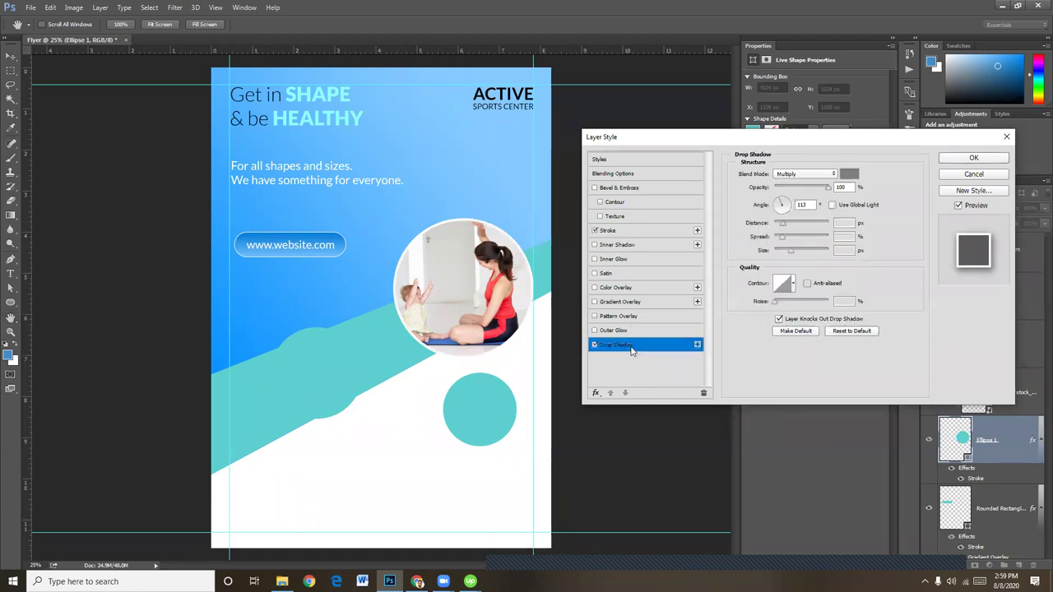
pyautogui.doubleClick(838, 250)
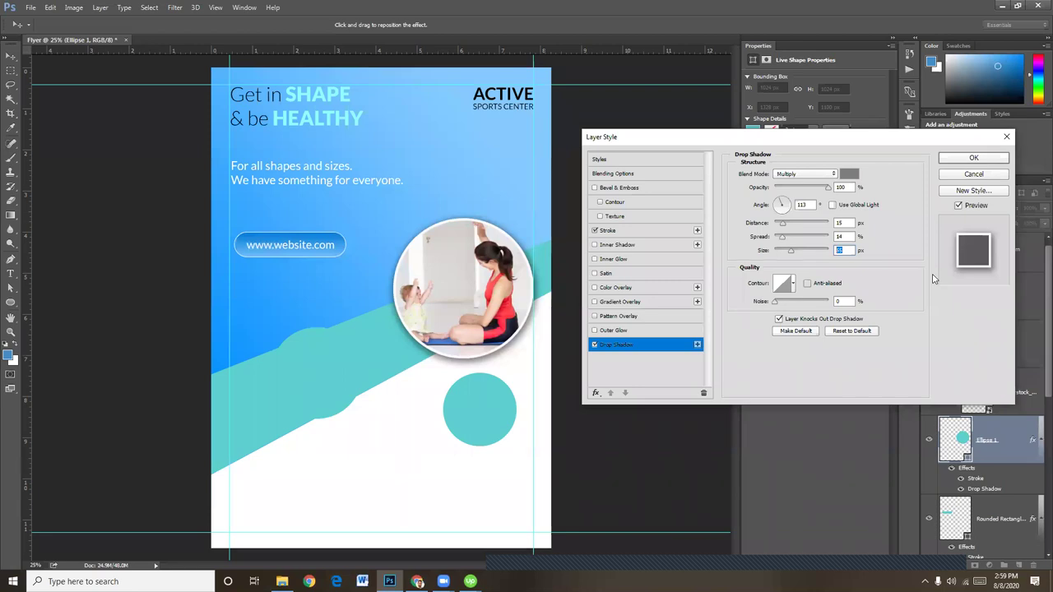
pyautogui.write('50')
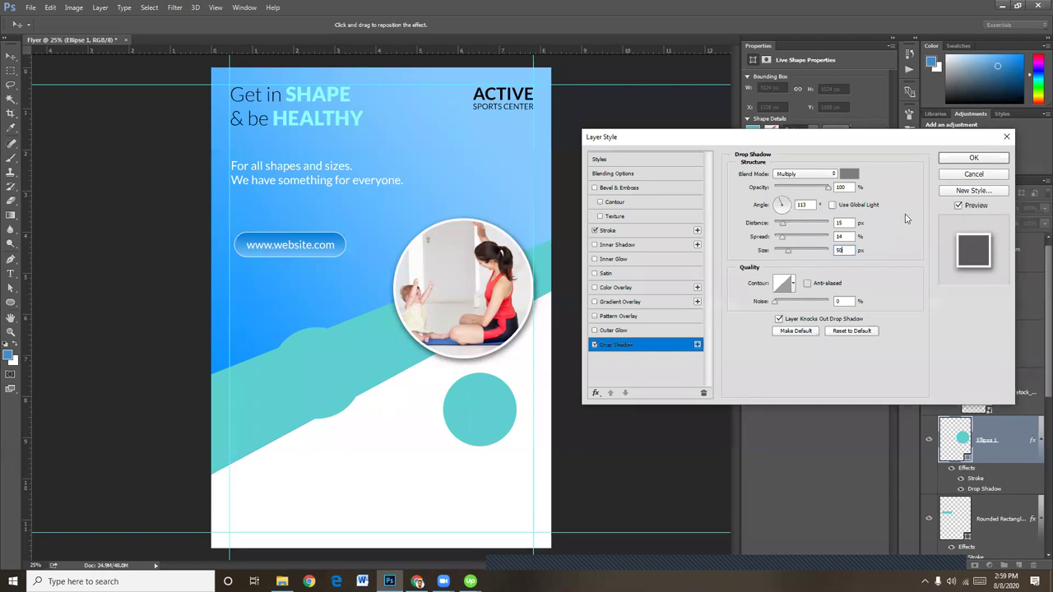
pyautogui.click(849, 175)
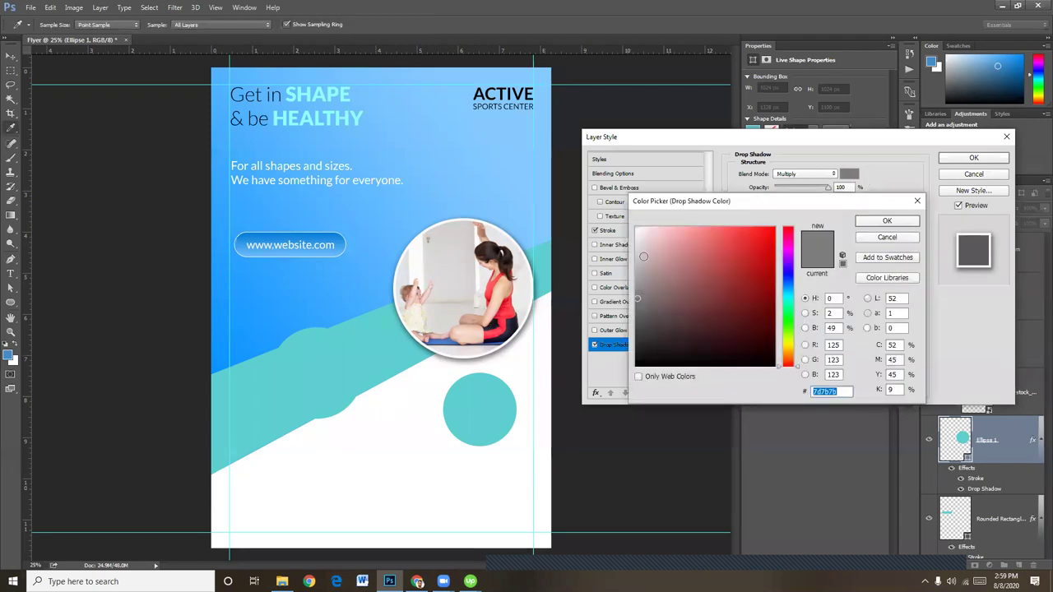
pyautogui.click(636, 251)
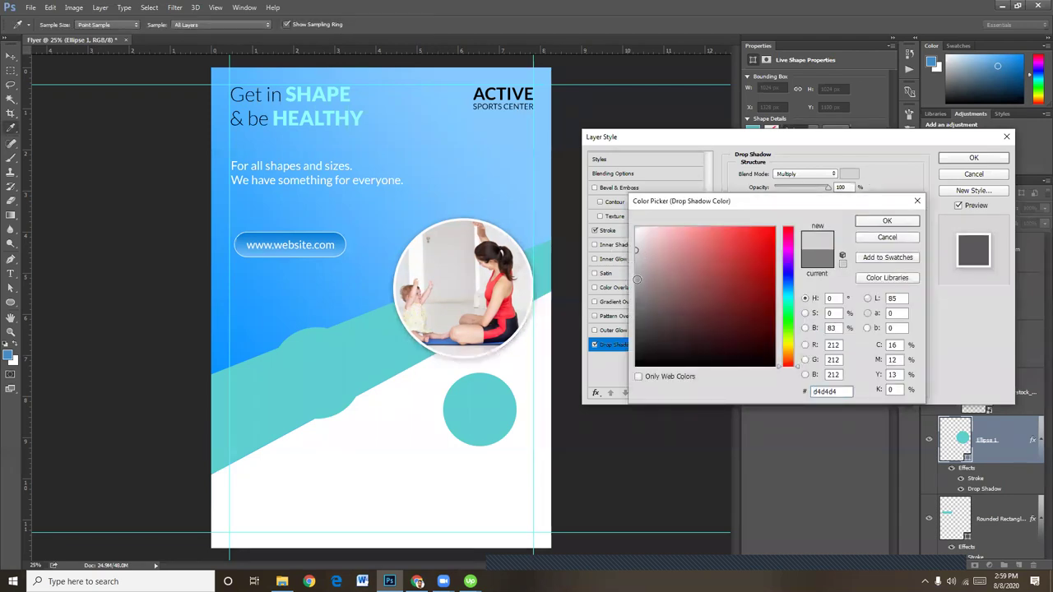
pyautogui.click(636, 279)
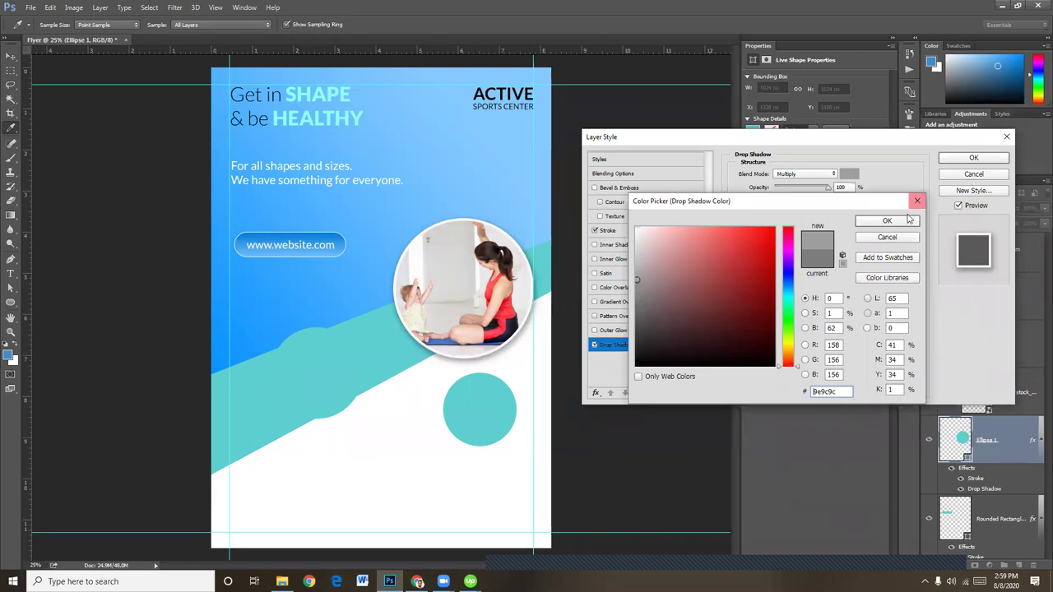
pyautogui.click(887, 220)
pyautogui.click(974, 158)
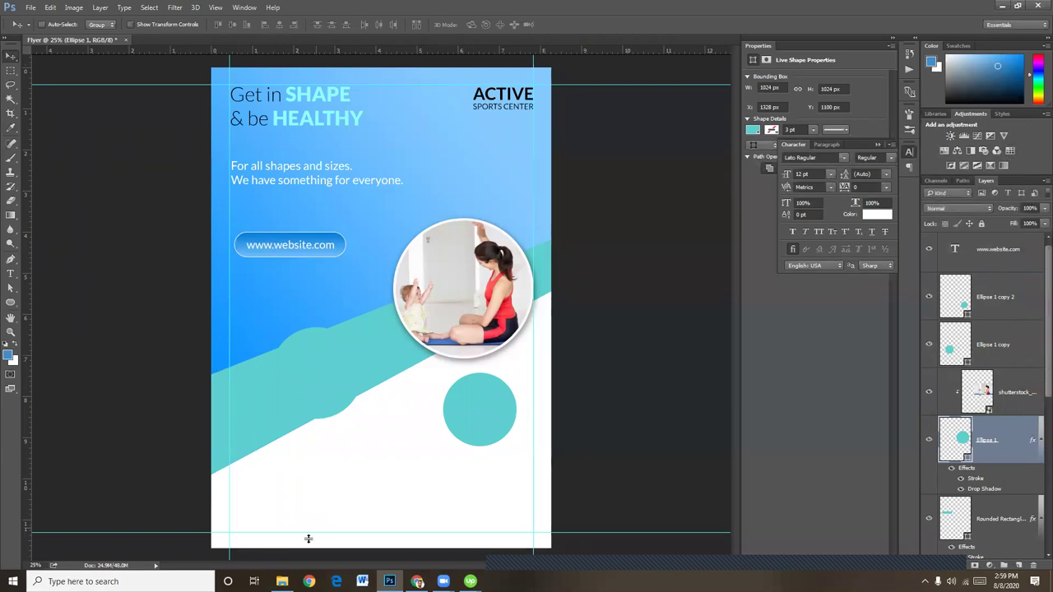
# Place the child-reading photo into the flyer and stack its layer above Ellipse 1 copy
pyautogui.click(281, 581)
pyautogui.moveTo(698, 341); pyautogui.dragTo(363, 341)
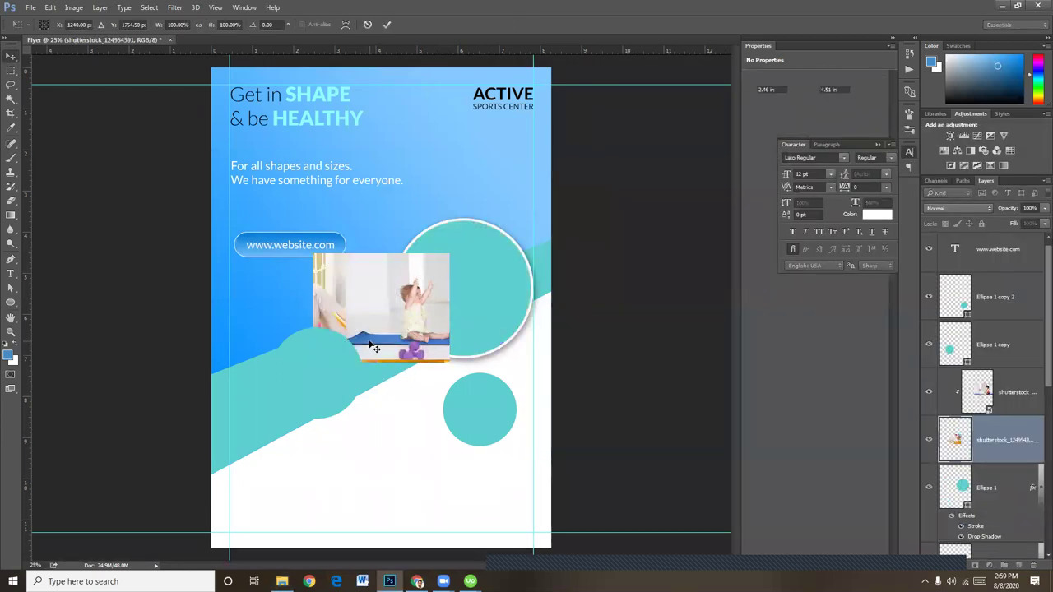
pyautogui.press('Return')
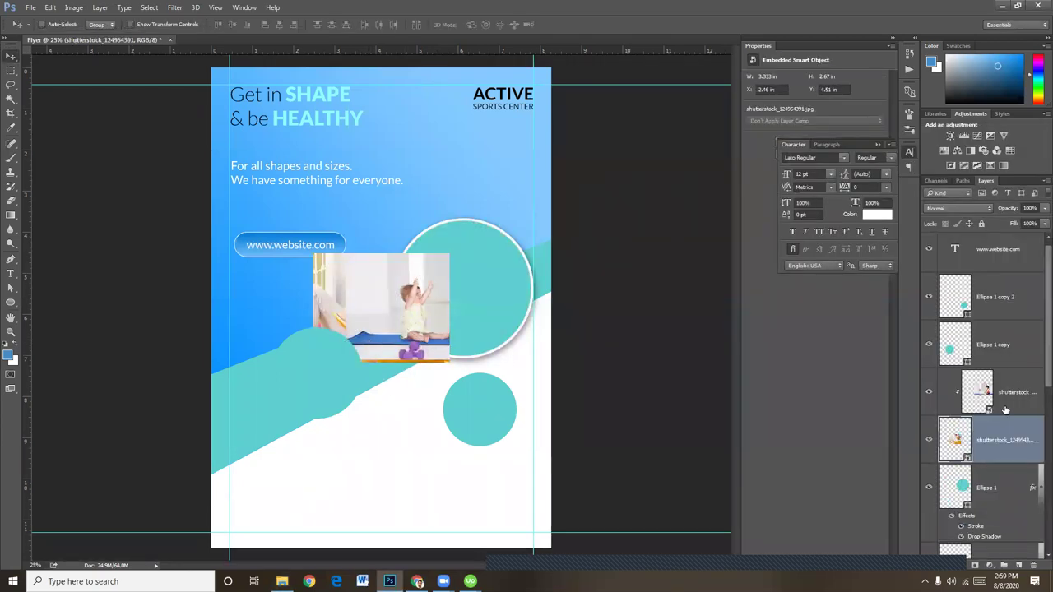
pyautogui.moveTo(1003, 438); pyautogui.dragTo(994, 322)
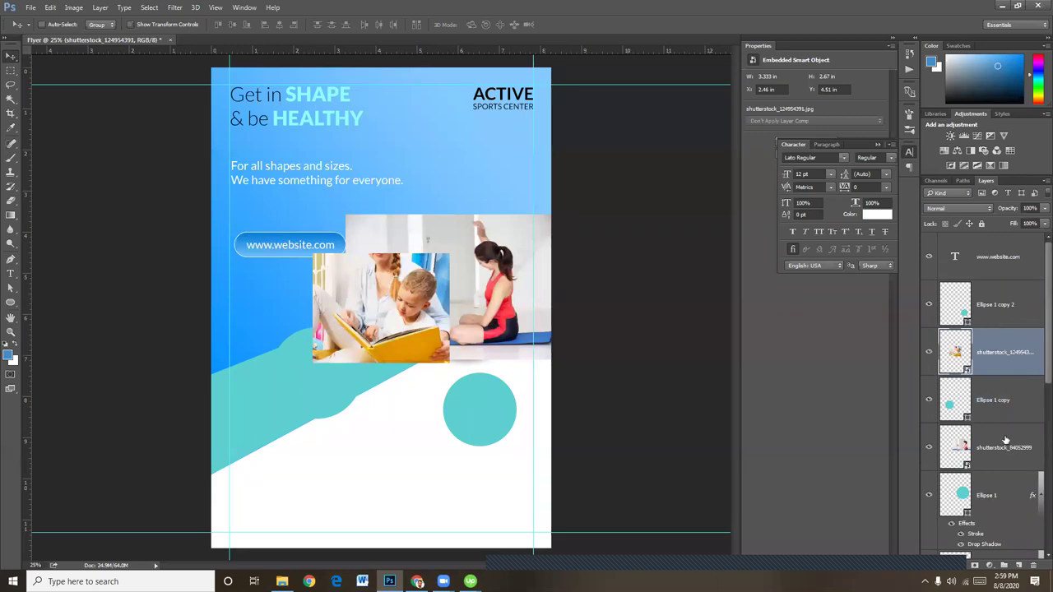
pyautogui.moveTo(1005, 436); pyautogui.dragTo(1004, 470)
pyautogui.keyDown('alt'); pyautogui.click(1006, 469); pyautogui.keyUp('alt')
# Clip the reading photo into the smaller circle and scale it down to about 88%
pyautogui.rightClick(388, 317)
pyautogui.click(428, 318)
pyautogui.moveTo(386, 317); pyautogui.dragTo(334, 381)
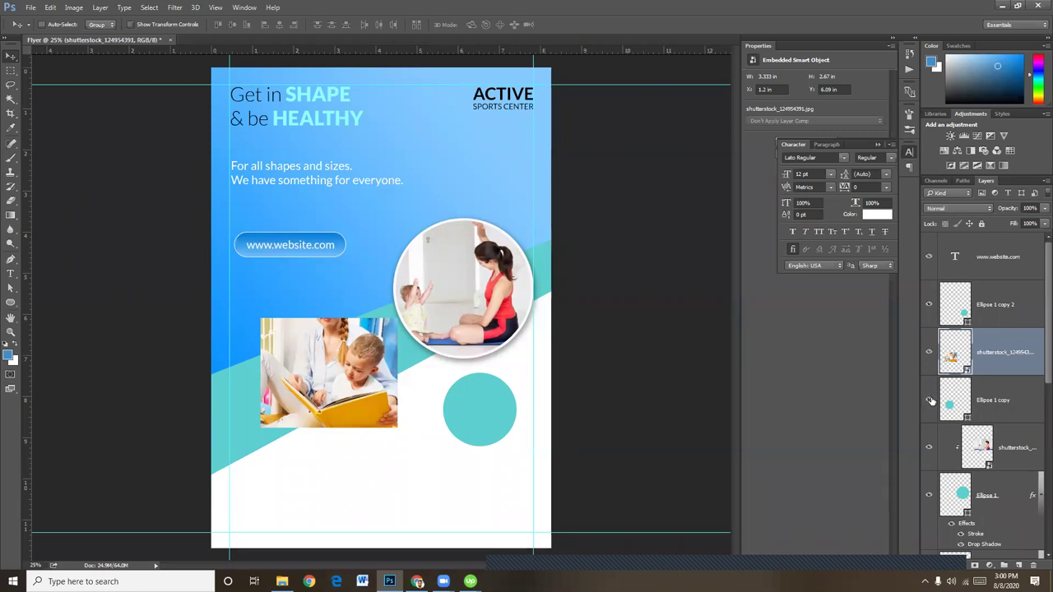
pyautogui.keyDown('alt'); pyautogui.click(1017, 373); pyautogui.keyUp('alt')
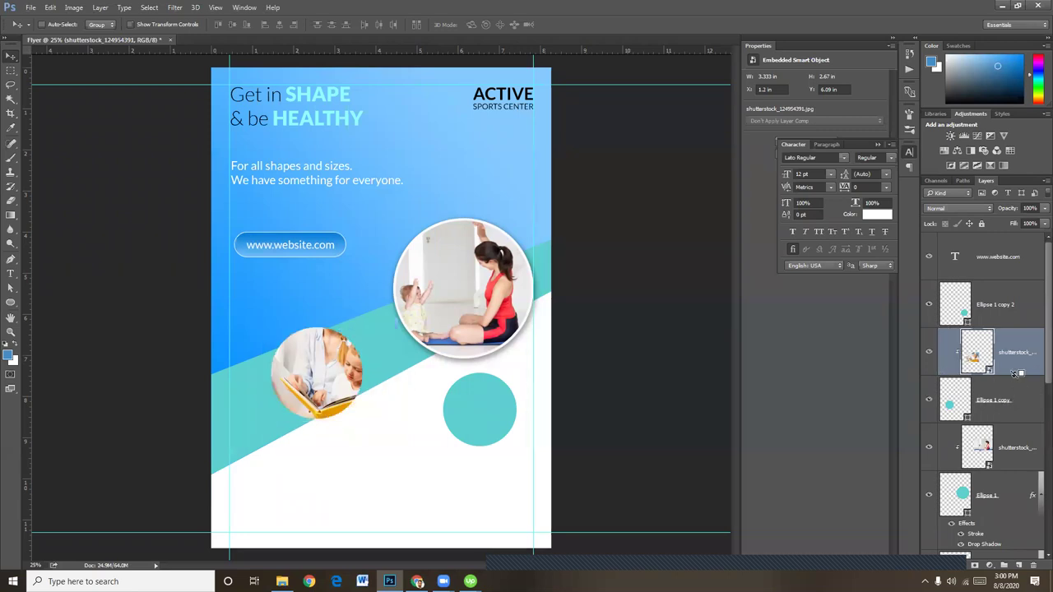
pyautogui.hotkey('ctrl', 't')
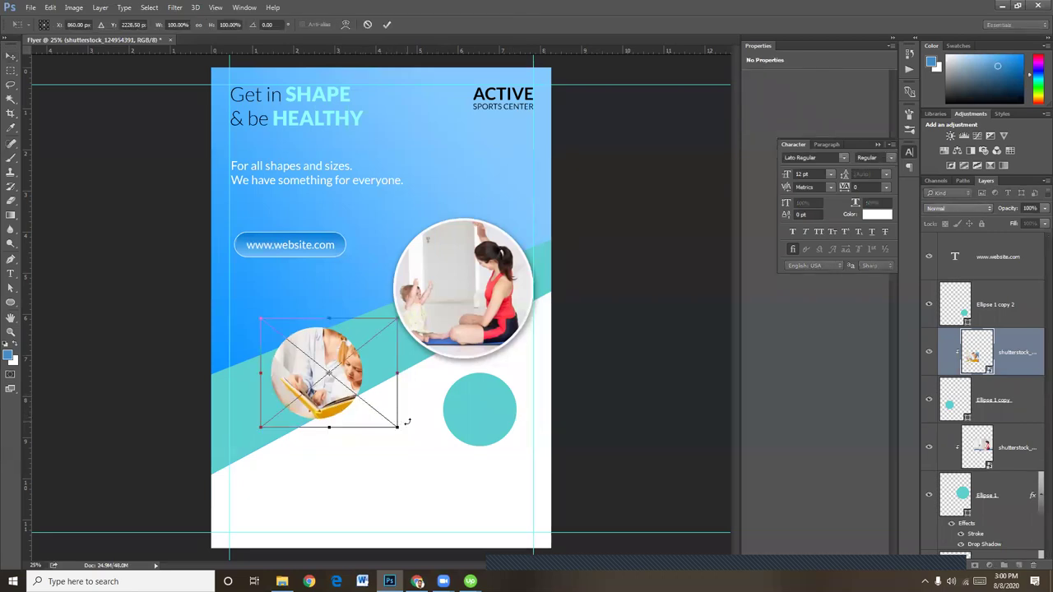
pyautogui.moveTo(401, 428); pyautogui.dragTo(385, 423)
pyautogui.moveTo(384, 319); pyautogui.dragTo(379, 326)
pyautogui.press('Return')
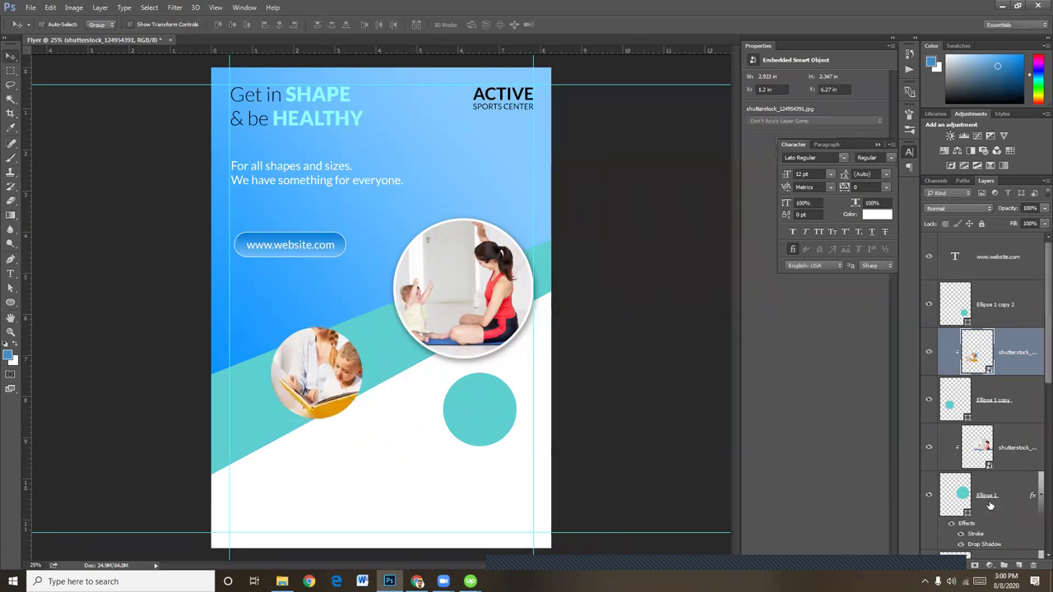
# Copy the yoga circle's stroke and drop shadow style and paste it onto Ellipse 1 copy
pyautogui.scroll(-1, 988, 501)
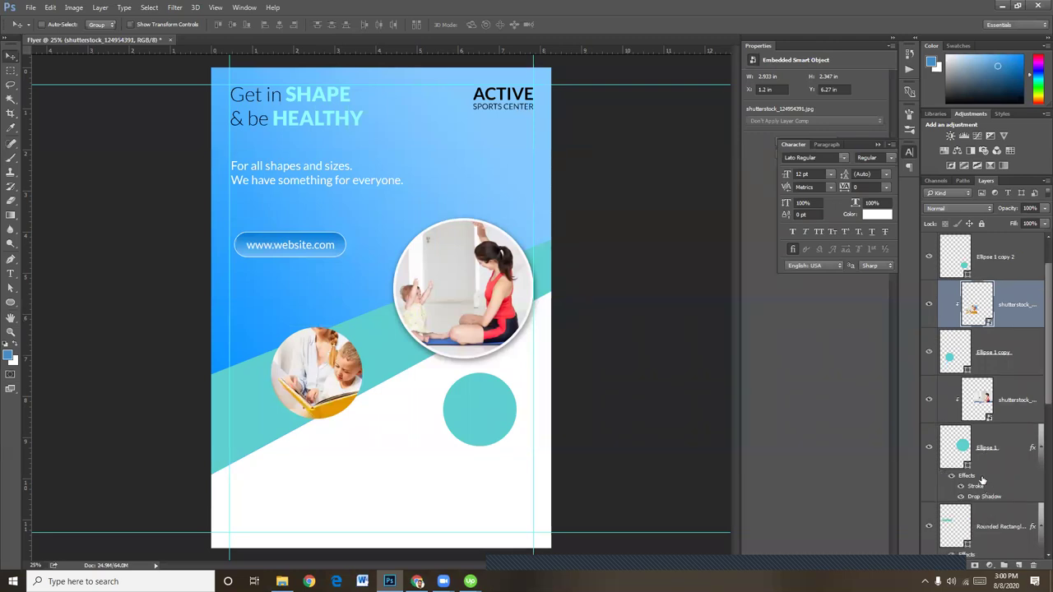
pyautogui.rightClick(981, 476)
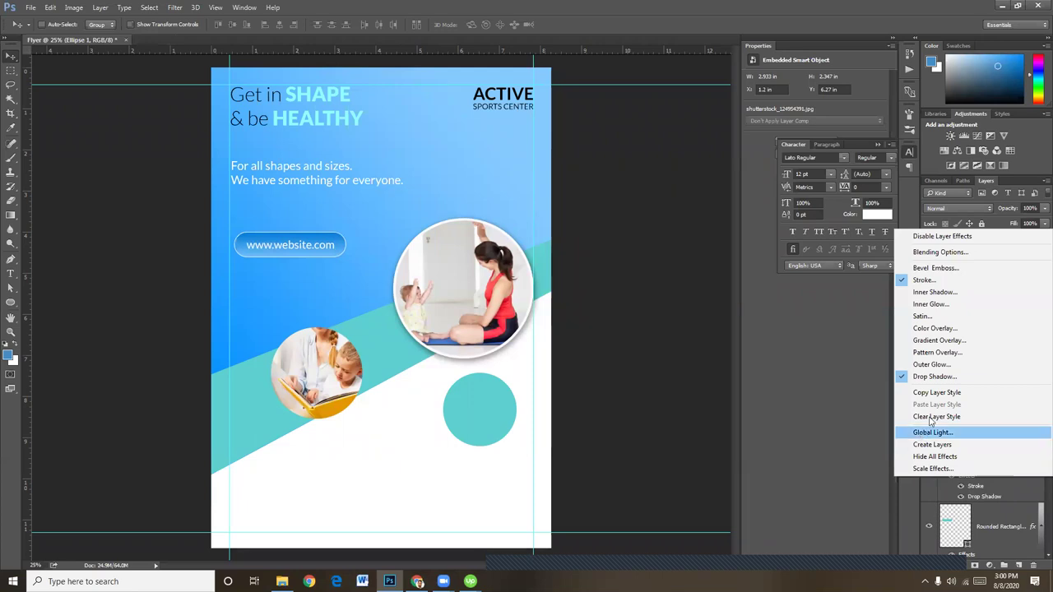
pyautogui.click(919, 490)
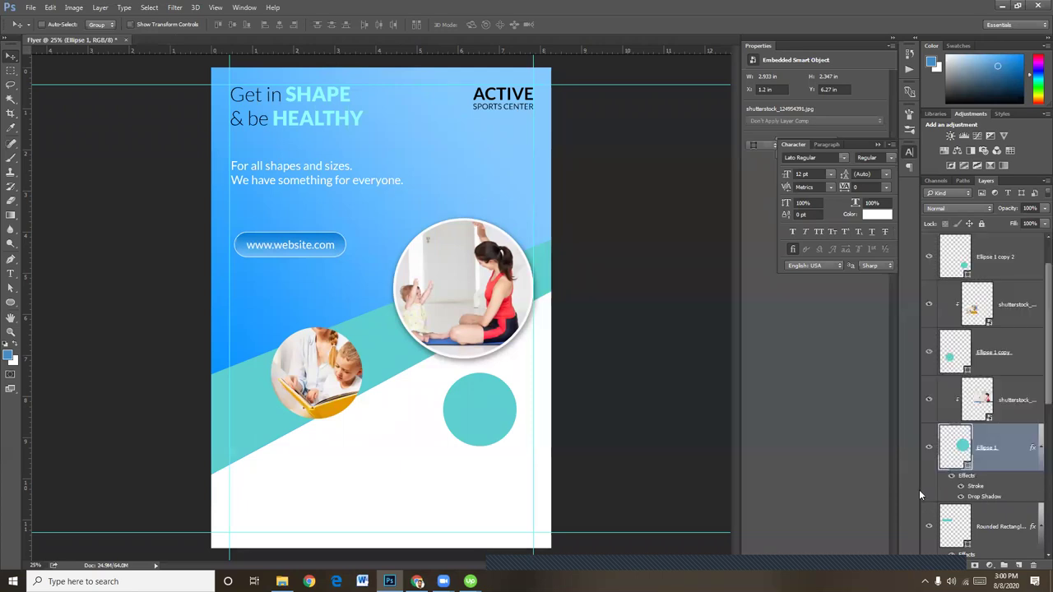
pyautogui.rightClick(985, 481)
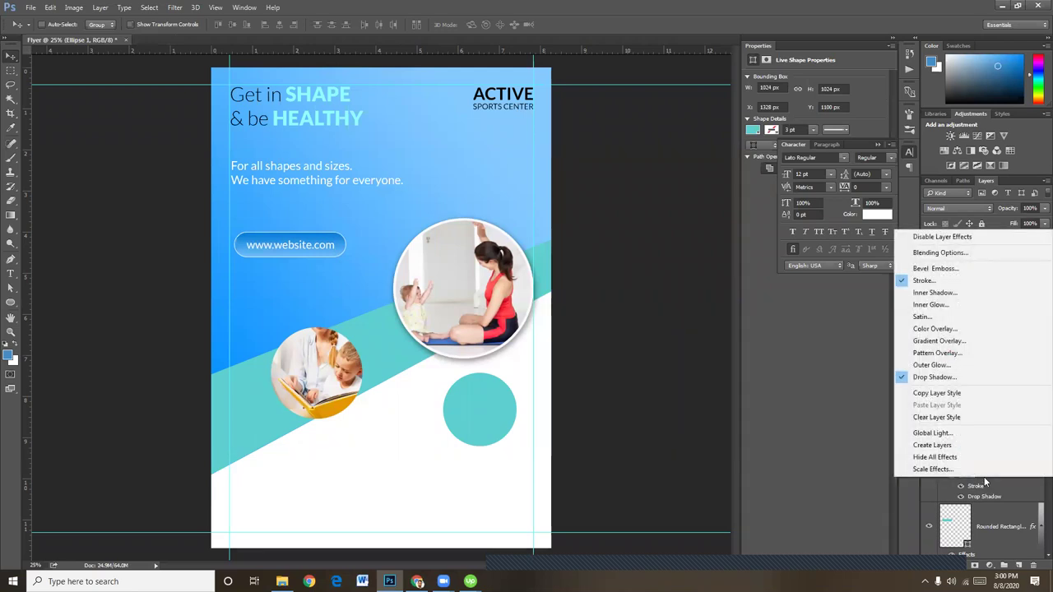
pyautogui.click(956, 393)
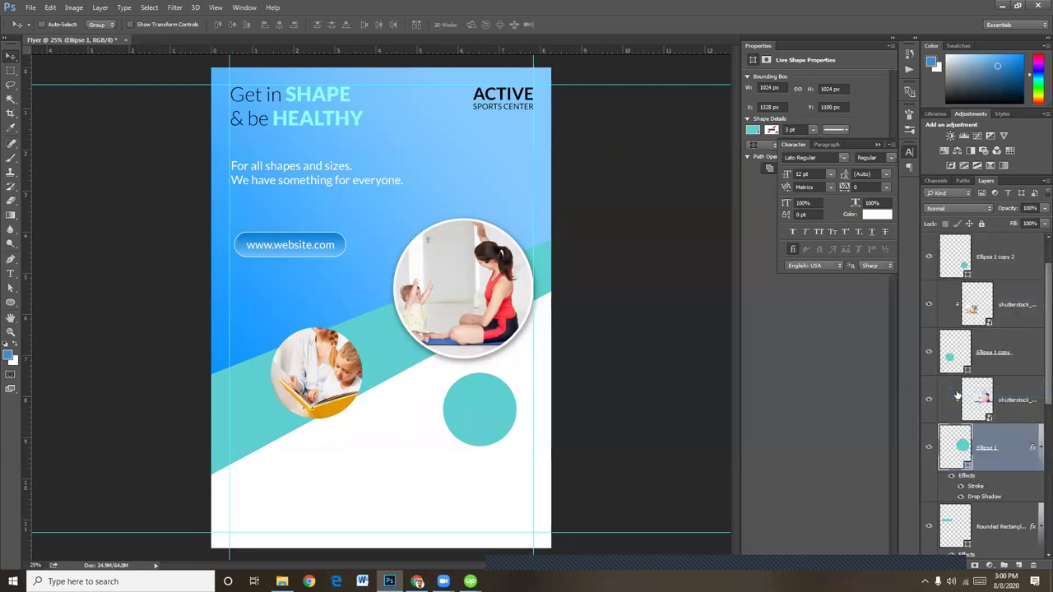
pyautogui.click(1021, 356)
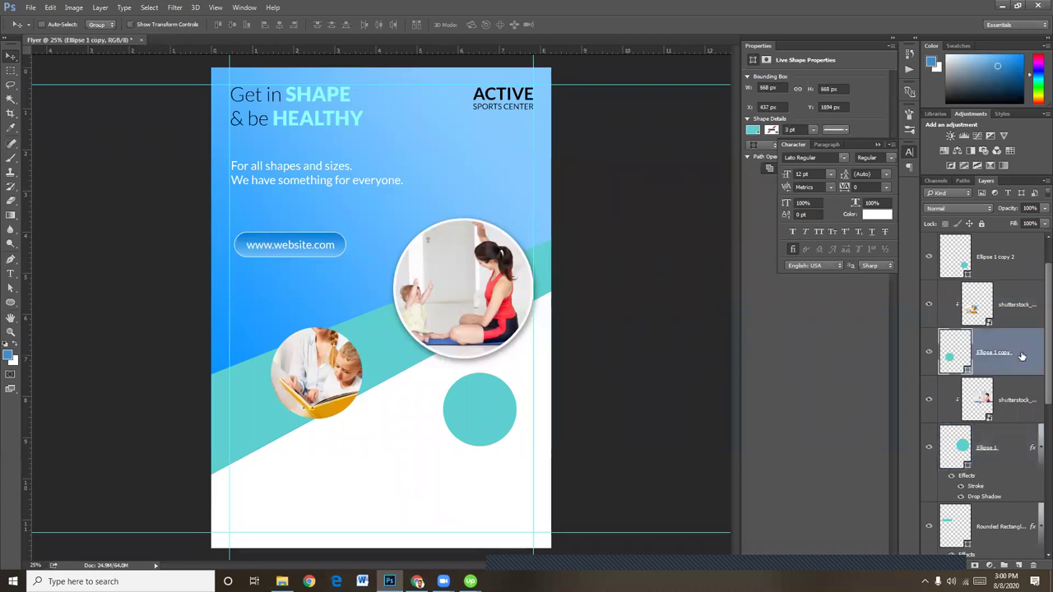
pyautogui.rightClick(1021, 356)
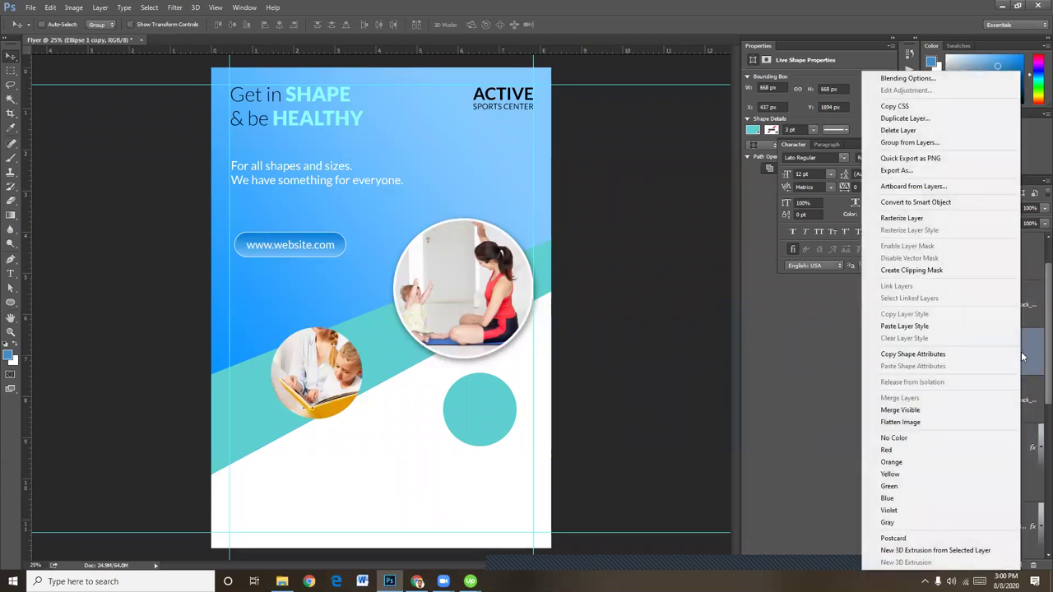
pyautogui.click(955, 325)
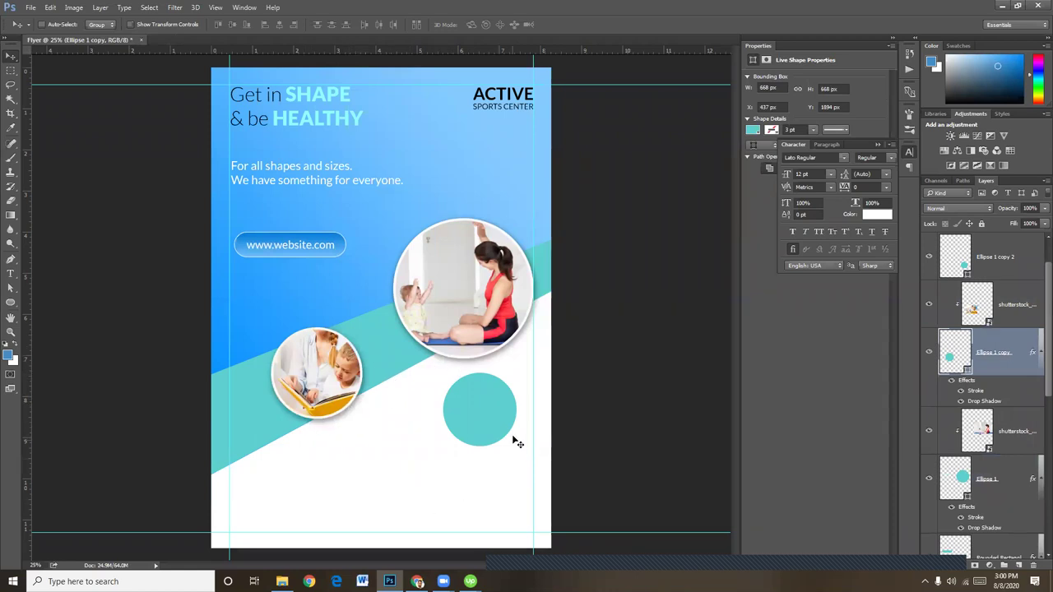
# Create a black (000000) promotions text layer and move it higher in the layer stack
pyautogui.hotkey('ctrl', '+')
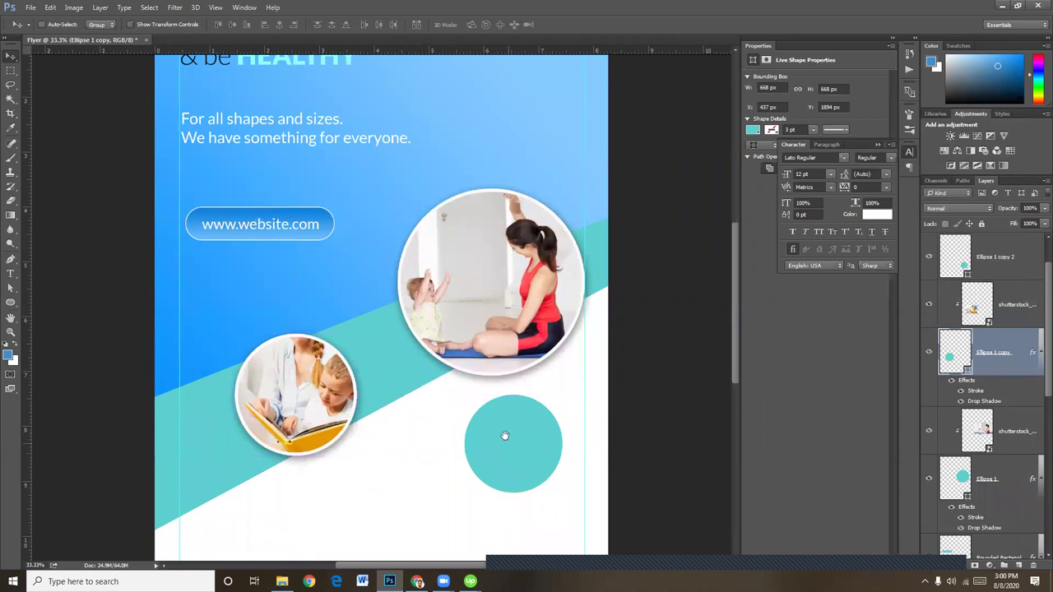
pyautogui.moveTo(511, 441); pyautogui.dragTo(484, 371)
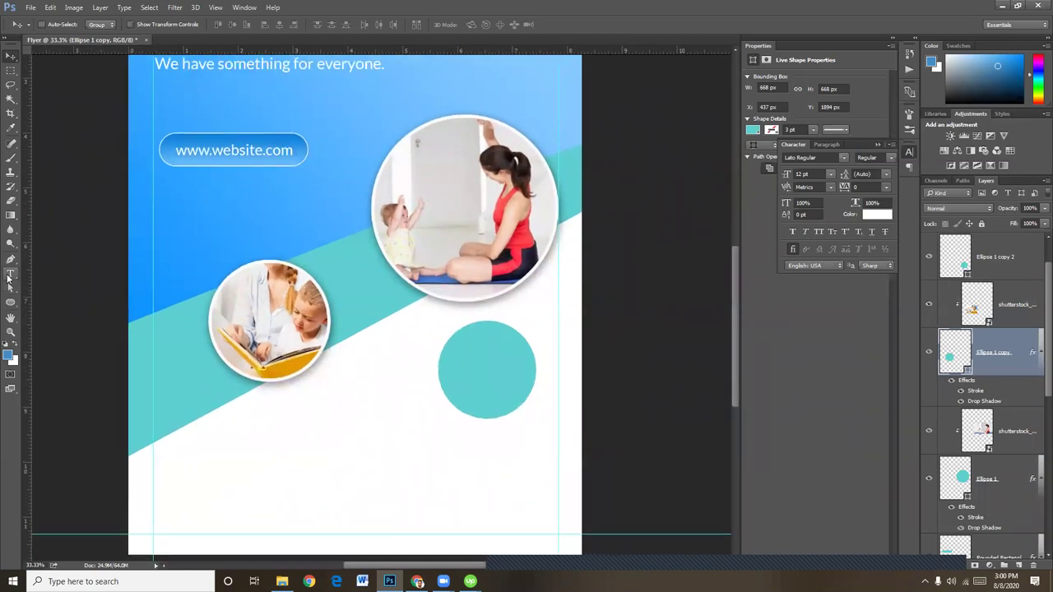
pyautogui.click(11, 273)
pyautogui.click(322, 408)
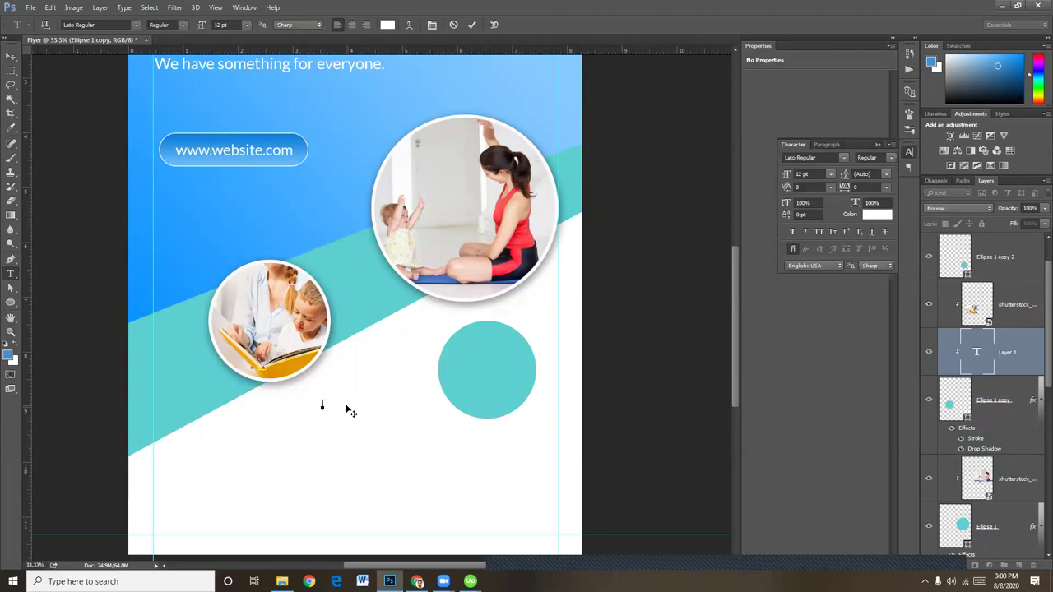
pyautogui.click(387, 25)
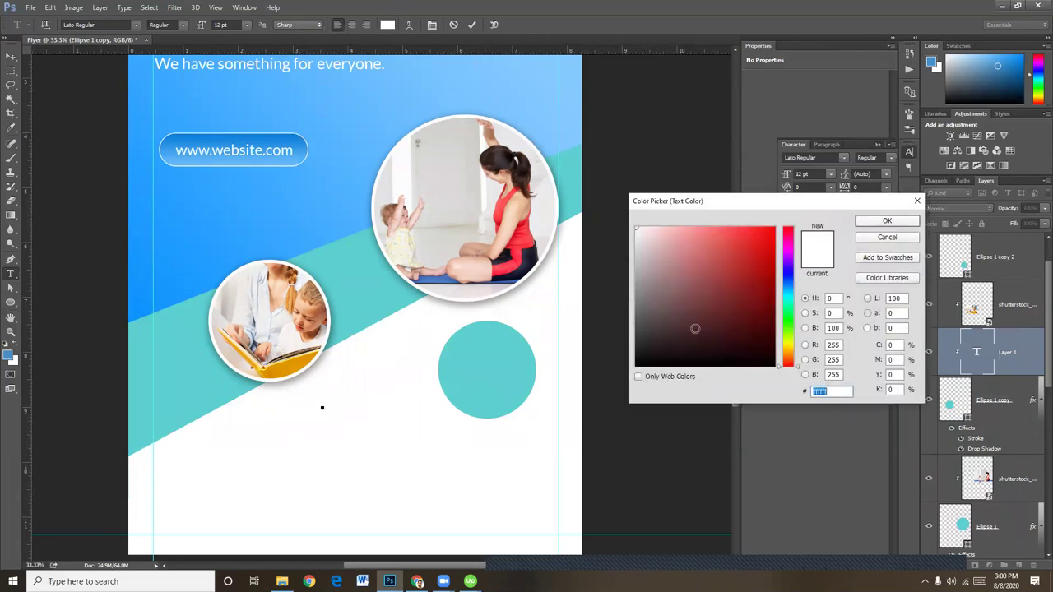
pyautogui.write('000000')
pyautogui.click(899, 220)
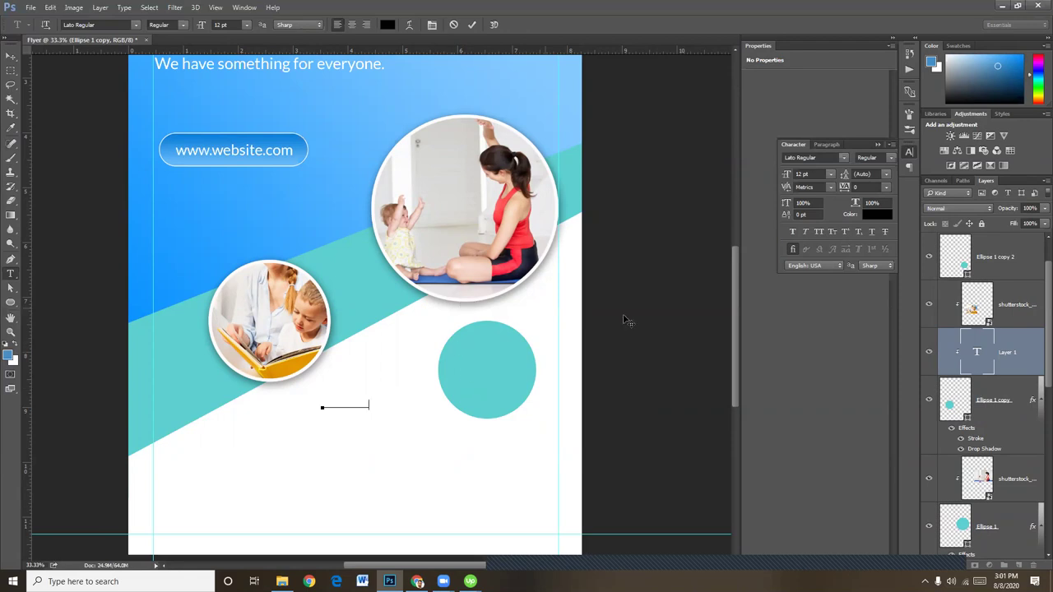
pyautogui.click(18, 53)
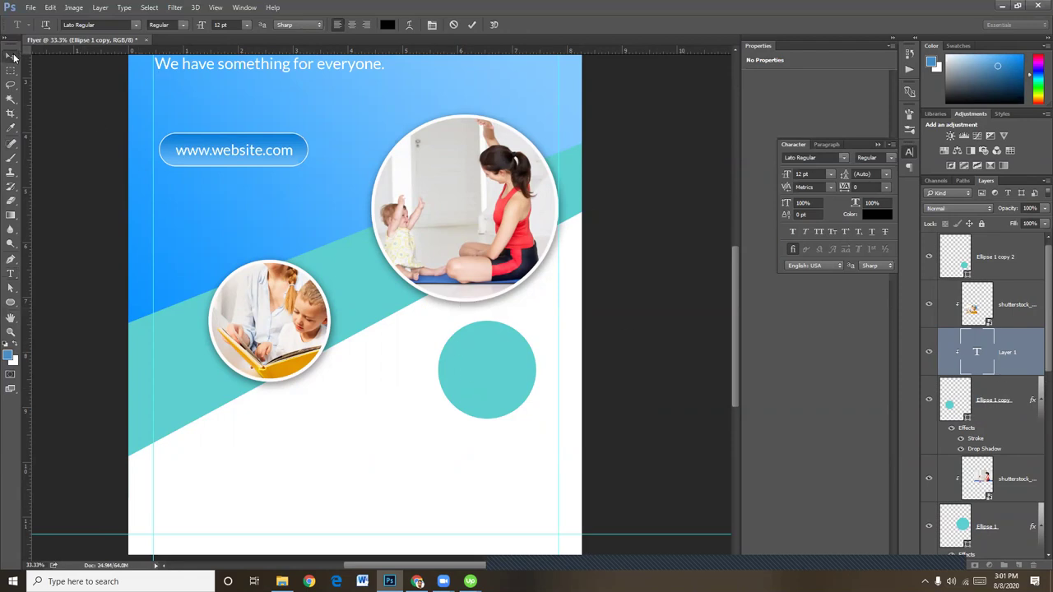
pyautogui.moveTo(1017, 393); pyautogui.dragTo(999, 275)
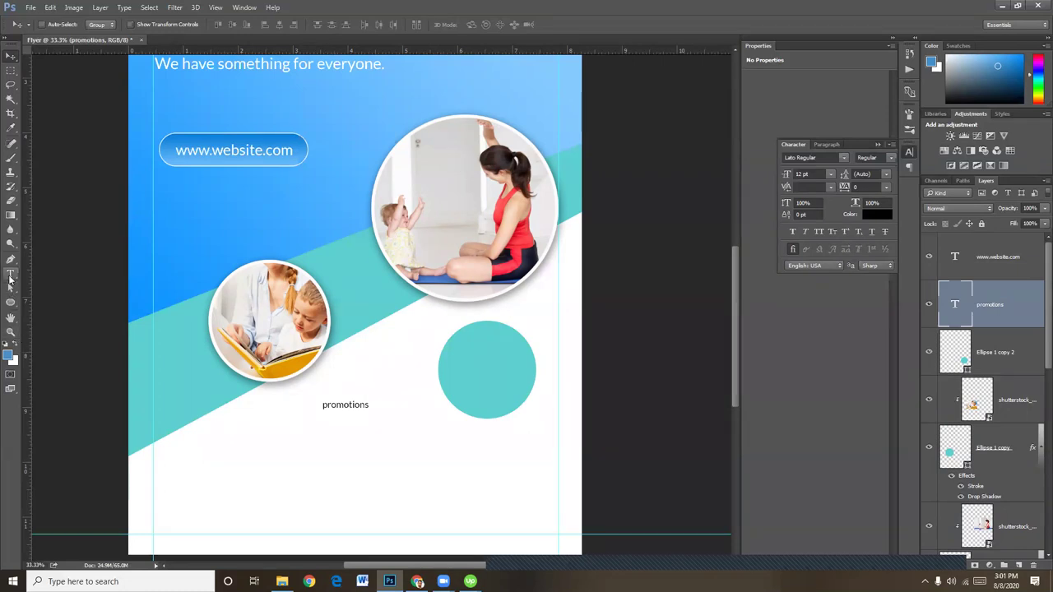
# Add the 50% line to the text, move it onto the teal circle and enlarge slightly
pyautogui.click(10, 274)
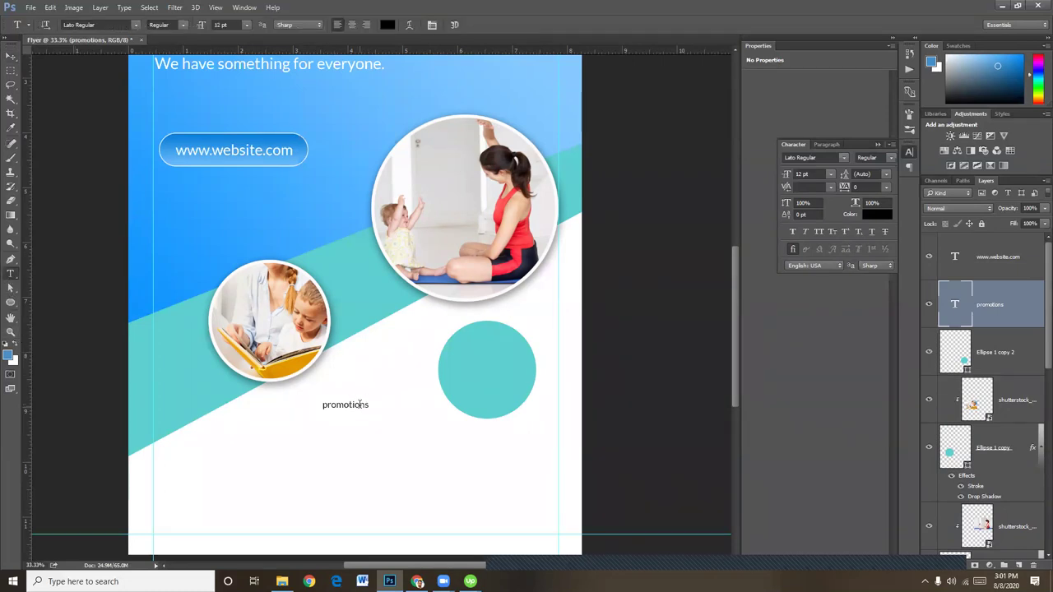
pyautogui.click(360, 404)
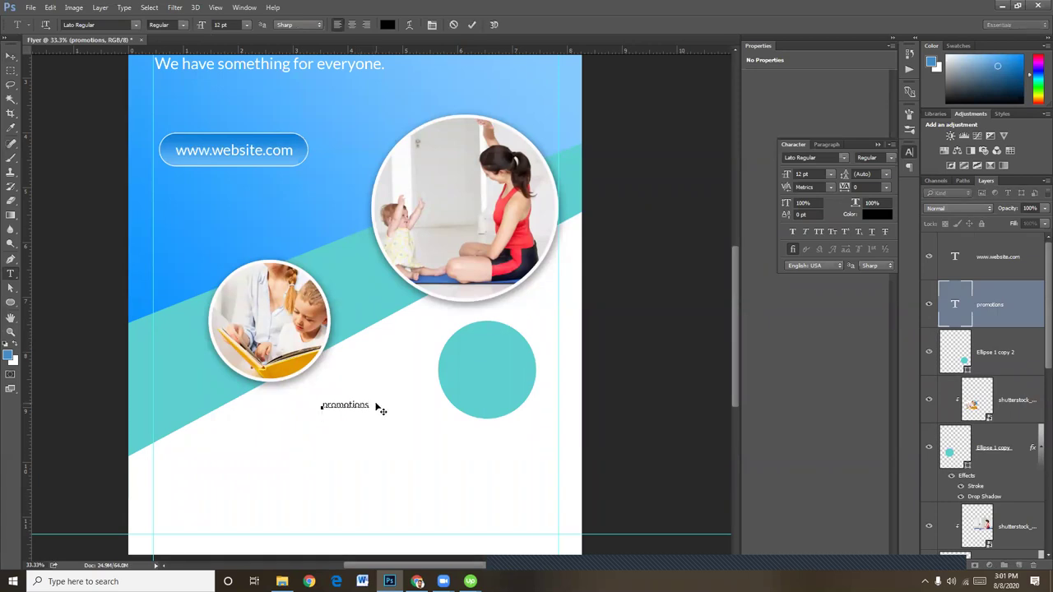
pyautogui.write('50%')
pyautogui.click(11, 56)
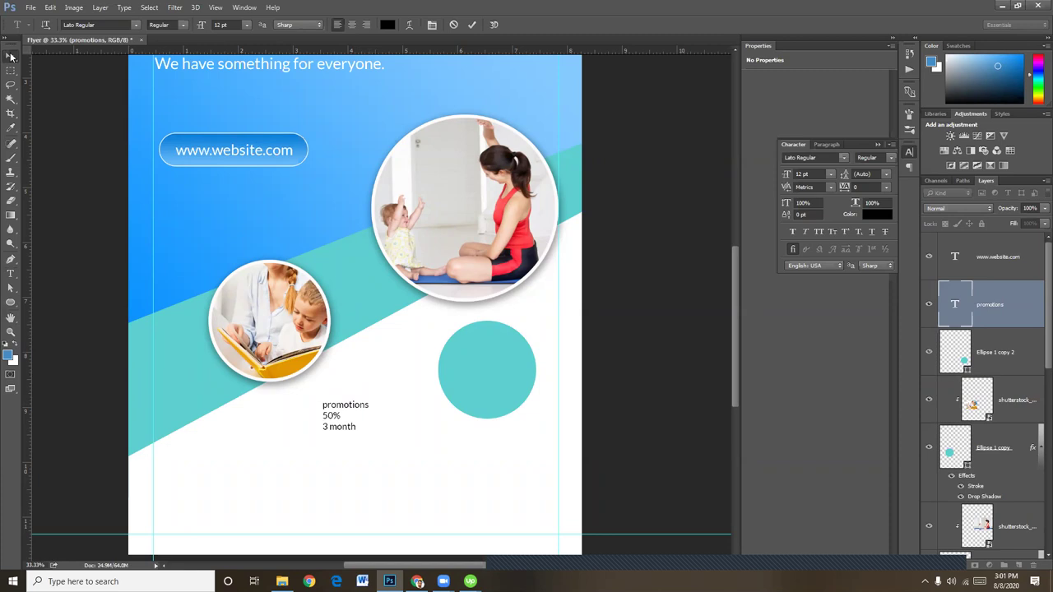
pyautogui.moveTo(341, 422); pyautogui.dragTo(521, 391)
pyautogui.hotkey('ctrl', 't')
pyautogui.click(11, 56)
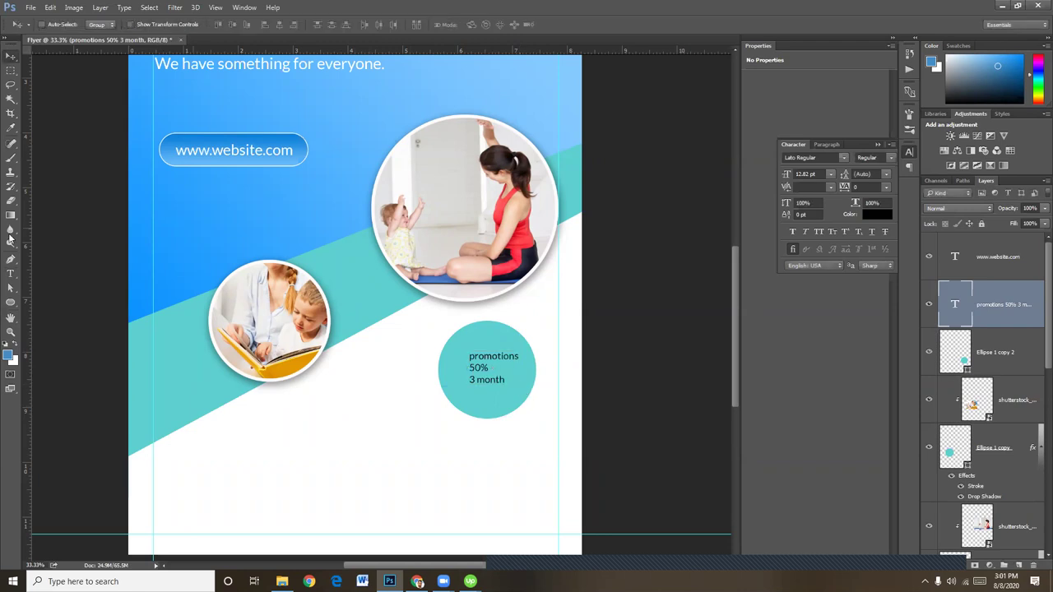
# Centre-align the three text lines and shift them to the middle of the circle
pyautogui.click(11, 273)
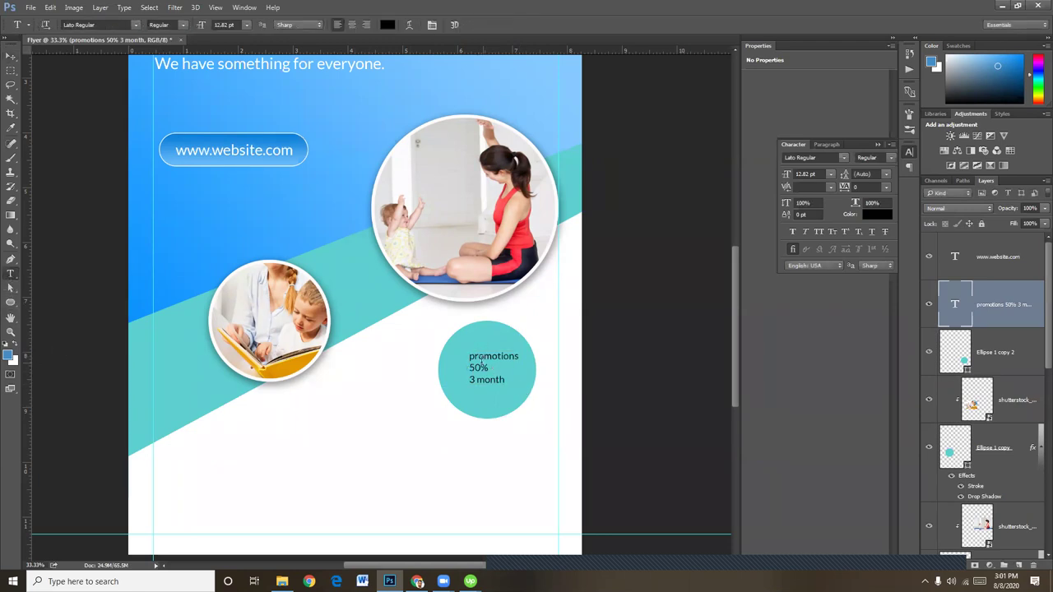
pyautogui.click(482, 365)
pyautogui.hotkey('ctrl', 'a')
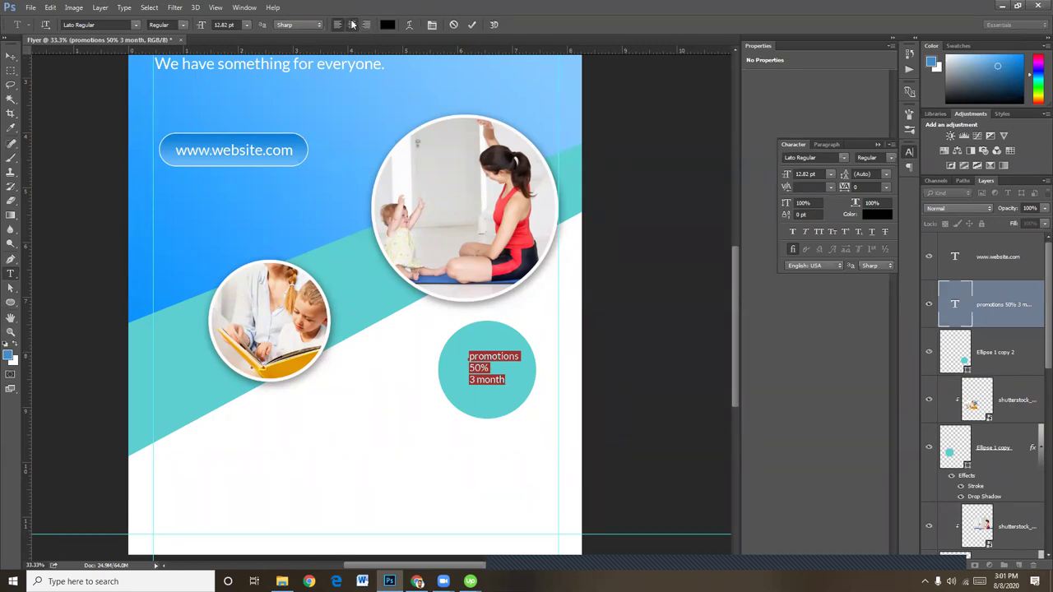
pyautogui.click(353, 24)
pyautogui.click(10, 55)
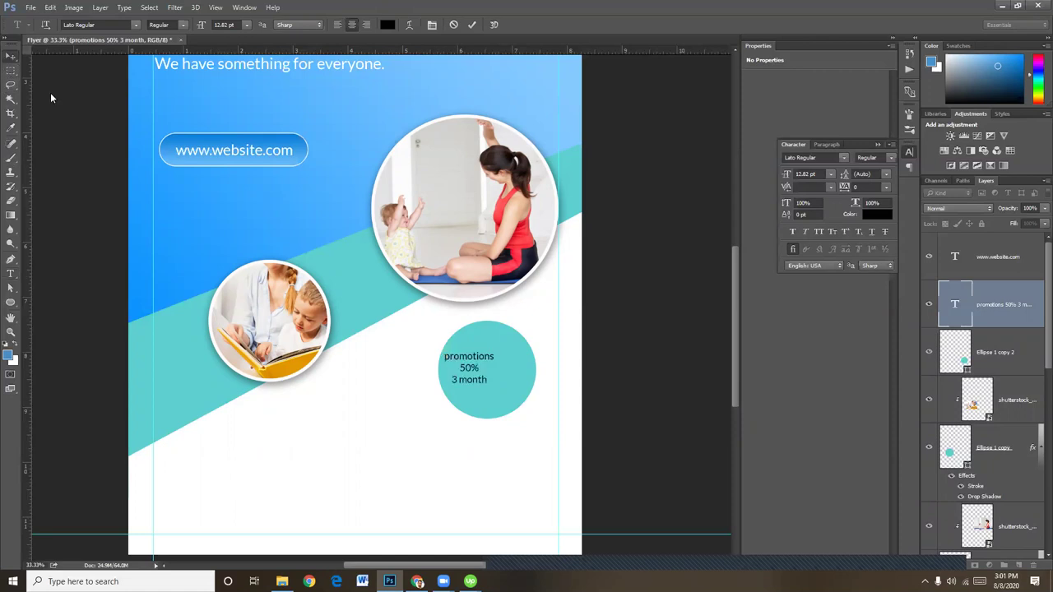
pyautogui.moveTo(468, 377); pyautogui.dragTo(480, 379)
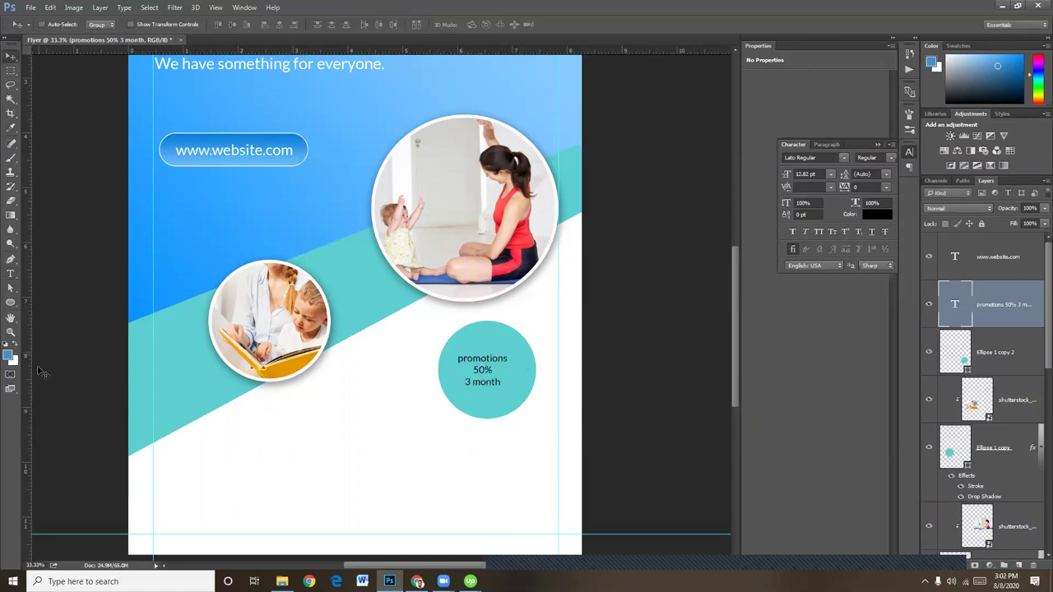
# Set the promotions and 3 month lines to All Caps
pyautogui.click(11, 274)
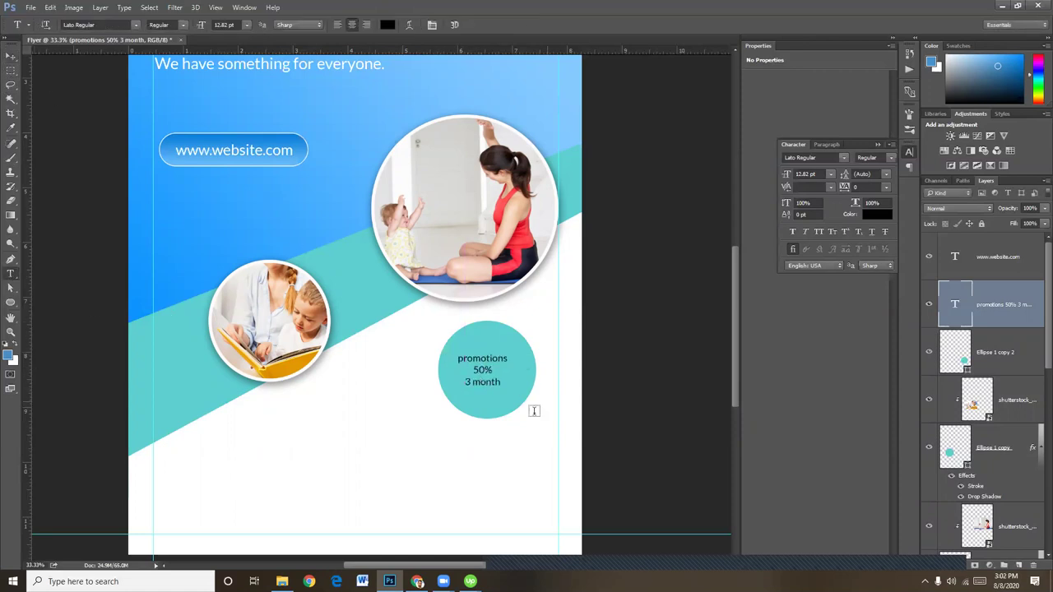
pyautogui.doubleClick(485, 356)
pyautogui.click(825, 231)
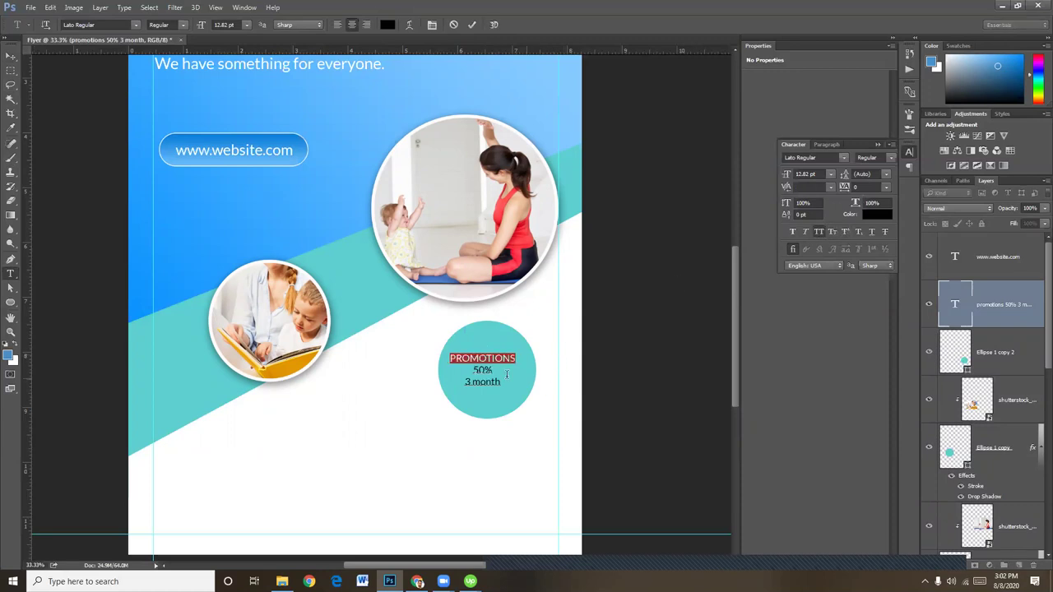
pyautogui.tripleClick(486, 381)
pyautogui.click(819, 231)
# Make 50% Lato Black at 42.82 pt and recentre the text block in the circle
pyautogui.tripleClick(483, 370)
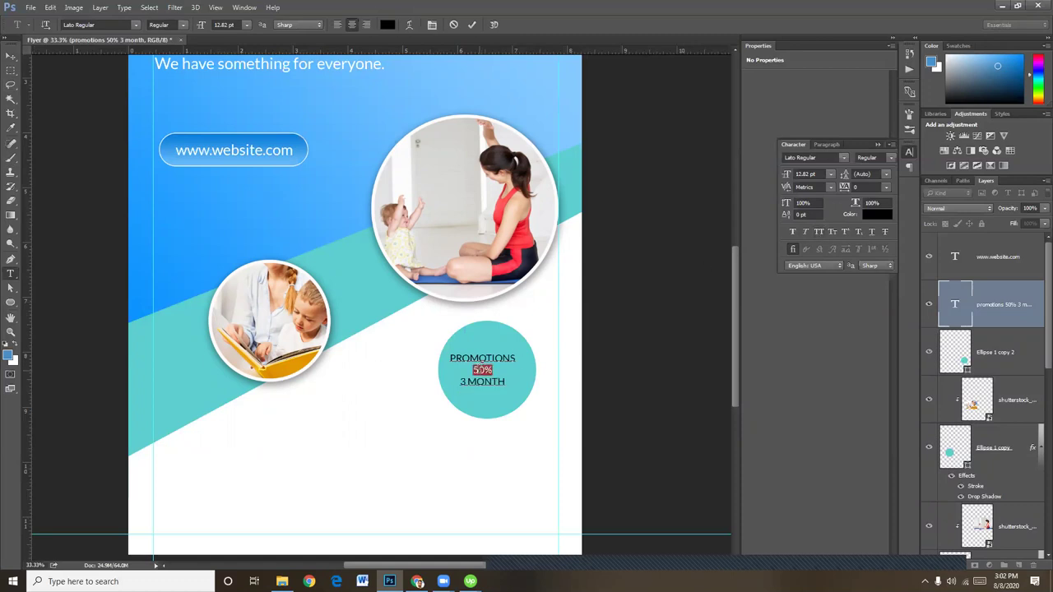
pyautogui.click(174, 25)
pyautogui.click(171, 110)
pyautogui.moveTo(203, 26); pyautogui.dragTo(217, 26)
pyautogui.click(10, 56)
pyautogui.moveTo(469, 366); pyautogui.dragTo(480, 355)
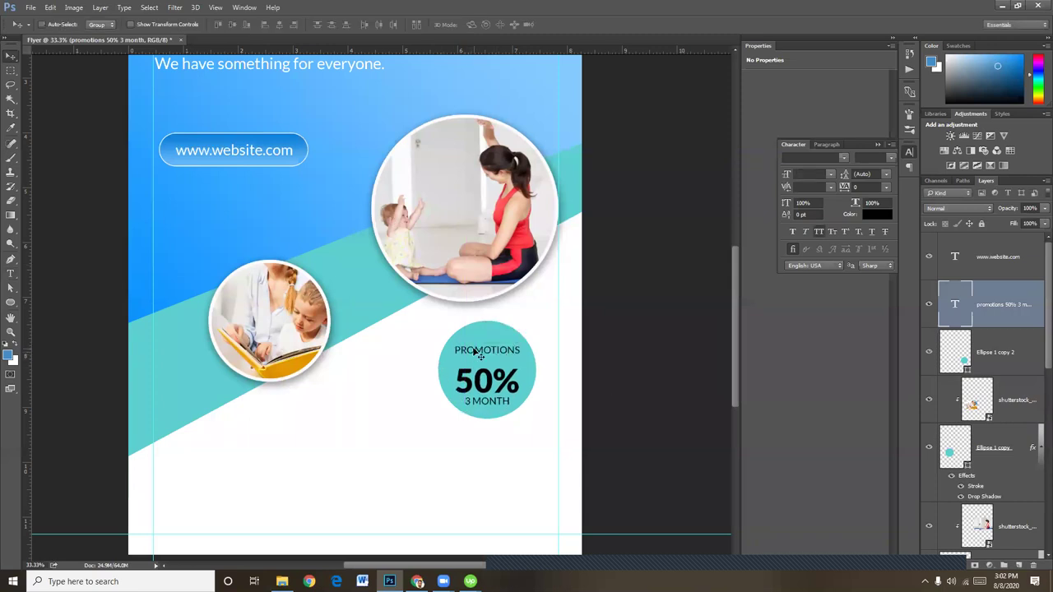
# Tighten the 50% line's leading to 42.01 pt so 3 MONTH sits just below
pyautogui.click(10, 273)
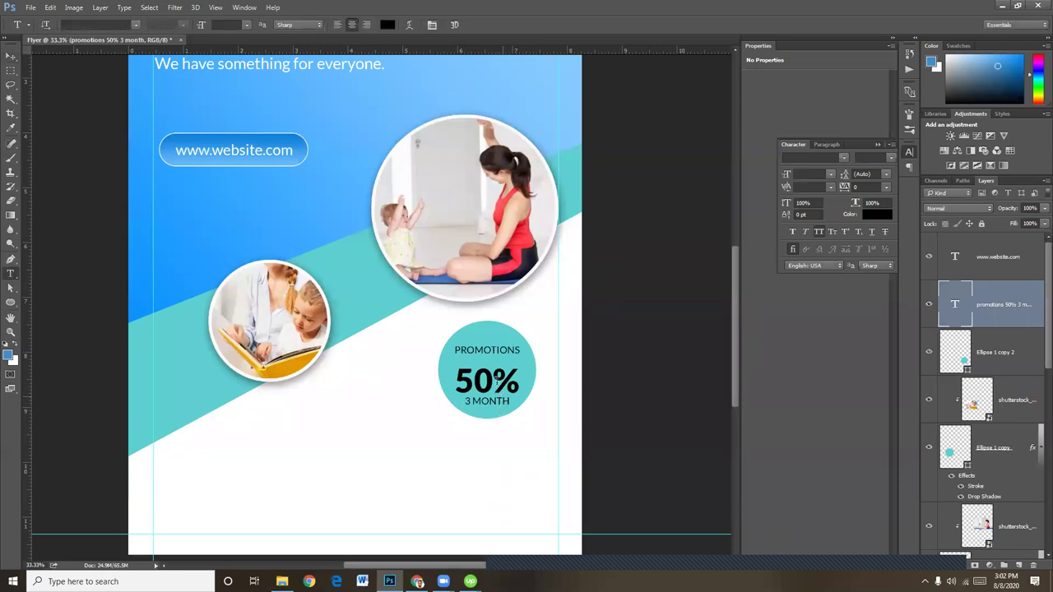
pyautogui.click(482, 372)
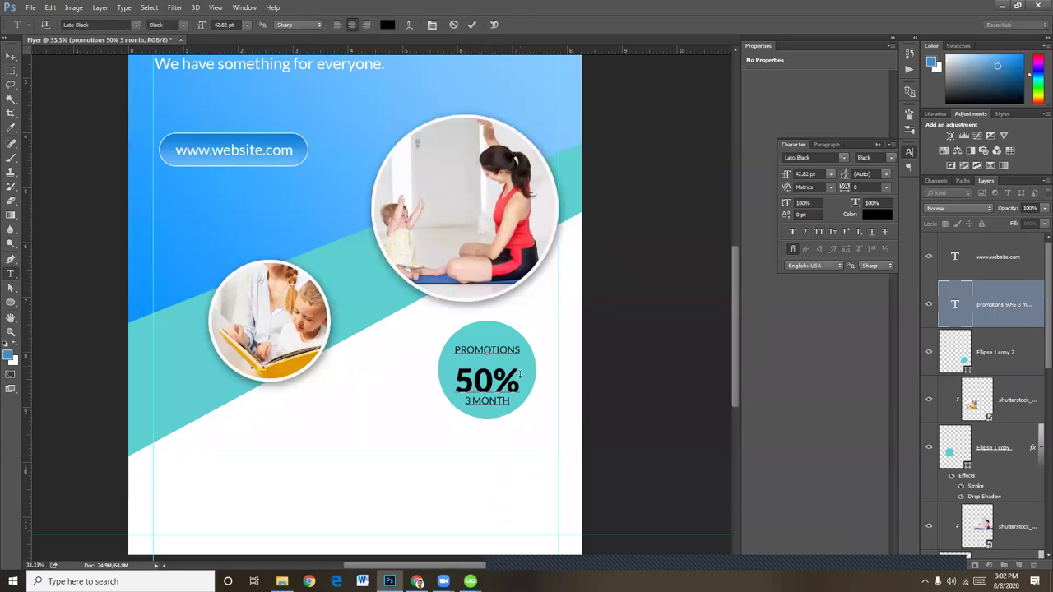
pyautogui.moveTo(519, 374); pyautogui.dragTo(470, 370)
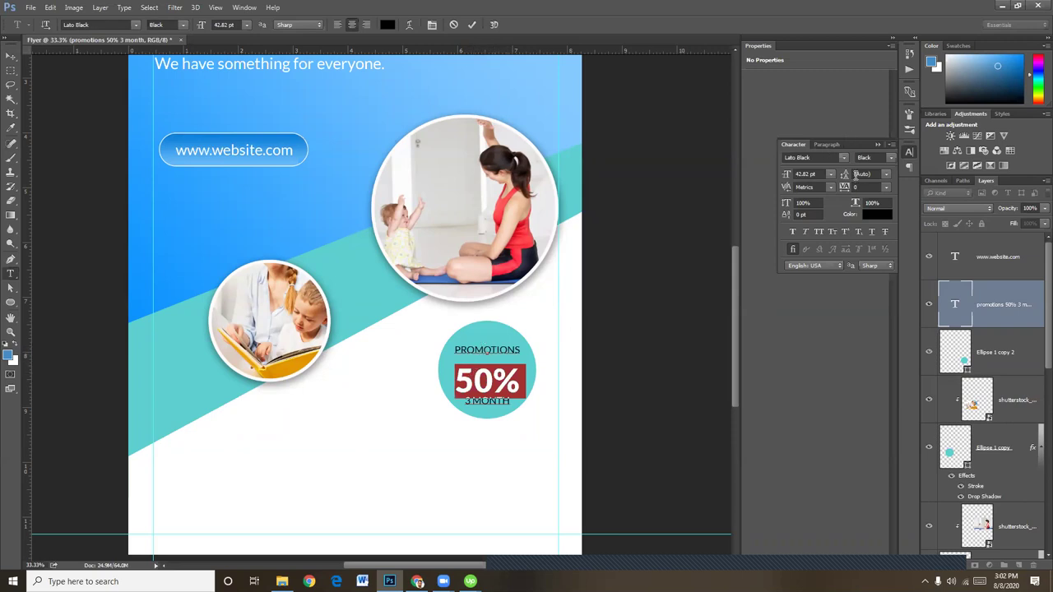
pyautogui.moveTo(856, 174); pyautogui.dragTo(873, 175)
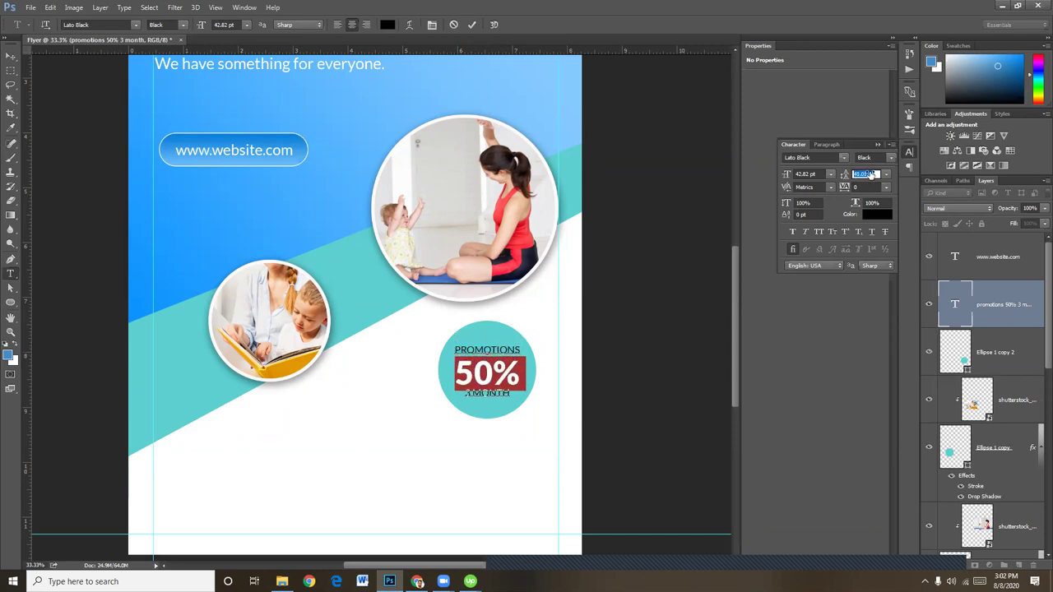
pyautogui.moveTo(870, 174); pyautogui.dragTo(862, 179)
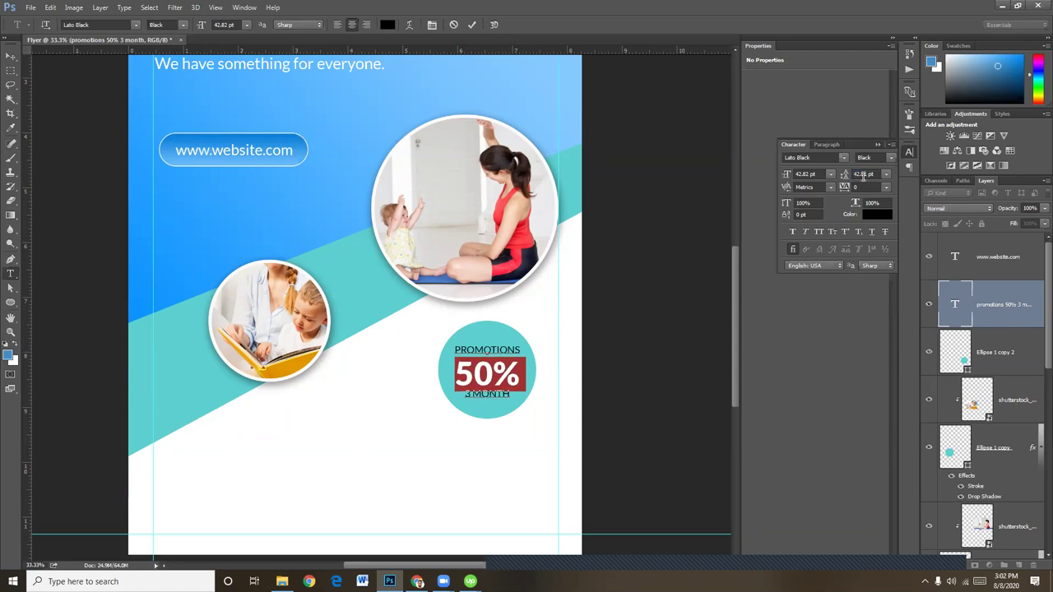
pyautogui.click(10, 55)
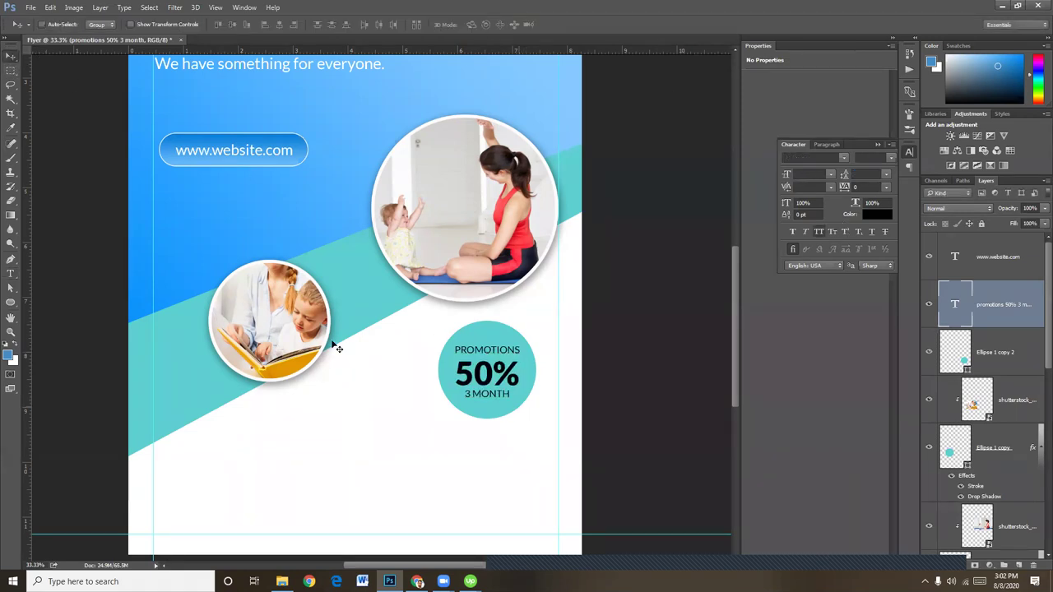
# Add a little more leading above the 3 MONTH line
pyautogui.click(10, 273)
pyautogui.click(484, 395)
pyautogui.moveTo(465, 394); pyautogui.dragTo(509, 394)
pyautogui.click(484, 395)
pyautogui.tripleClick(485, 394)
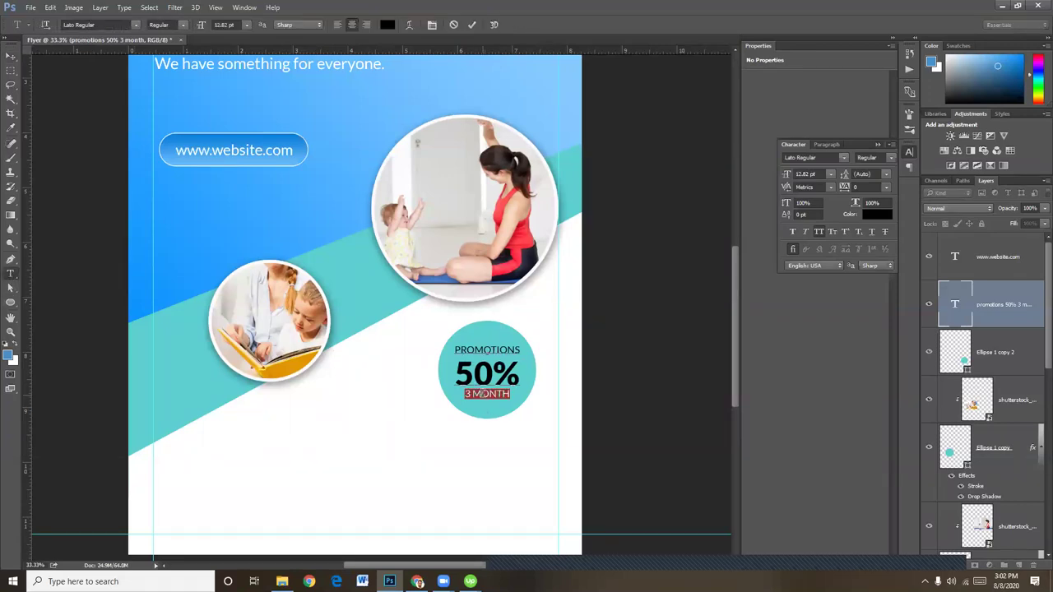
pyautogui.moveTo(845, 176); pyautogui.dragTo(852, 175)
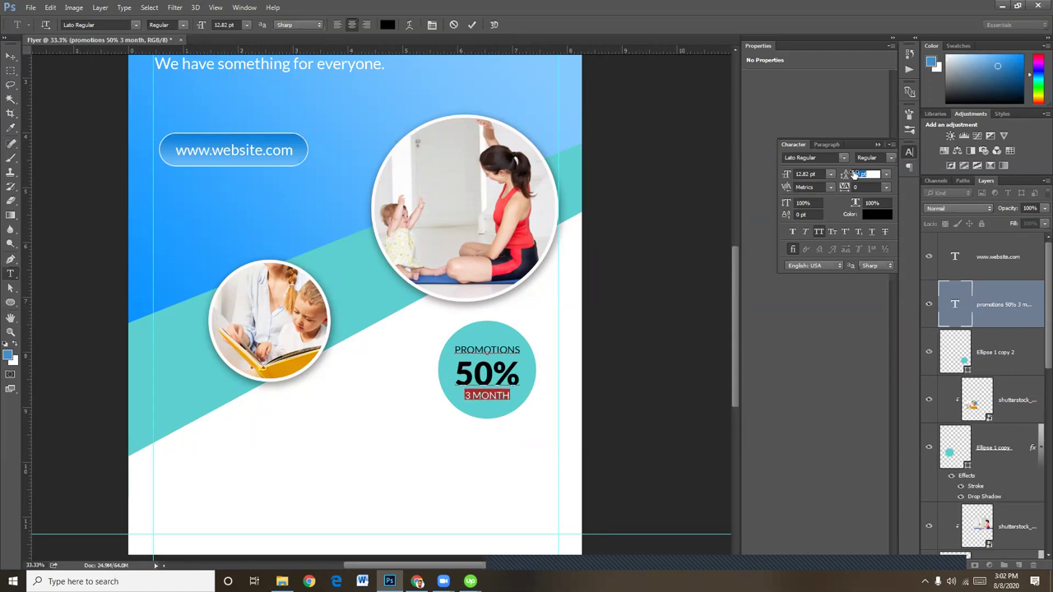
pyautogui.click(10, 56)
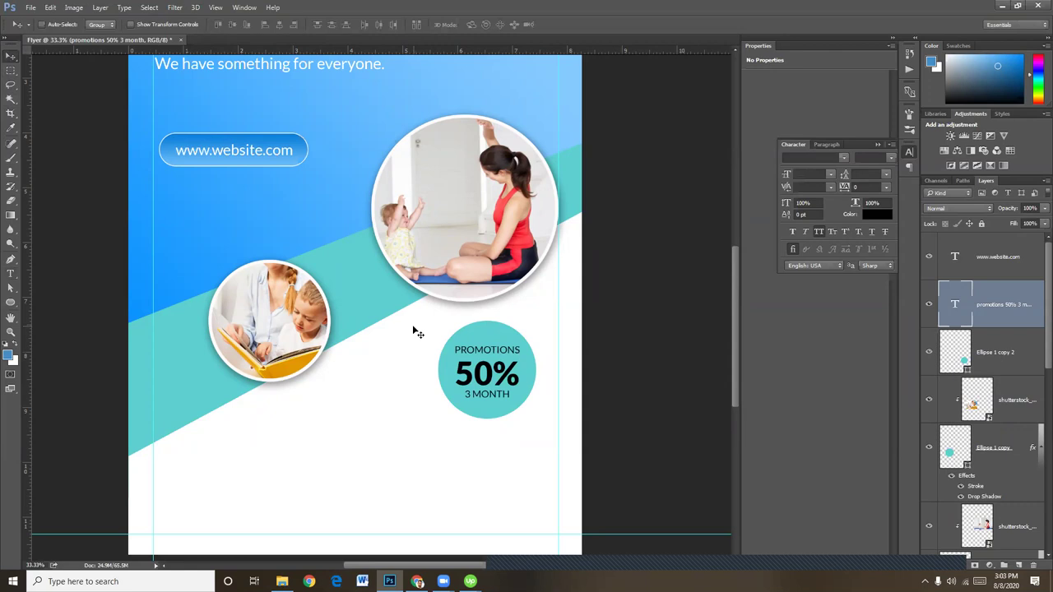
# Enlarge the 3 MONTH line from 12.82 pt to 16.82 pt
pyautogui.click(10, 273)
pyautogui.tripleClick(487, 394)
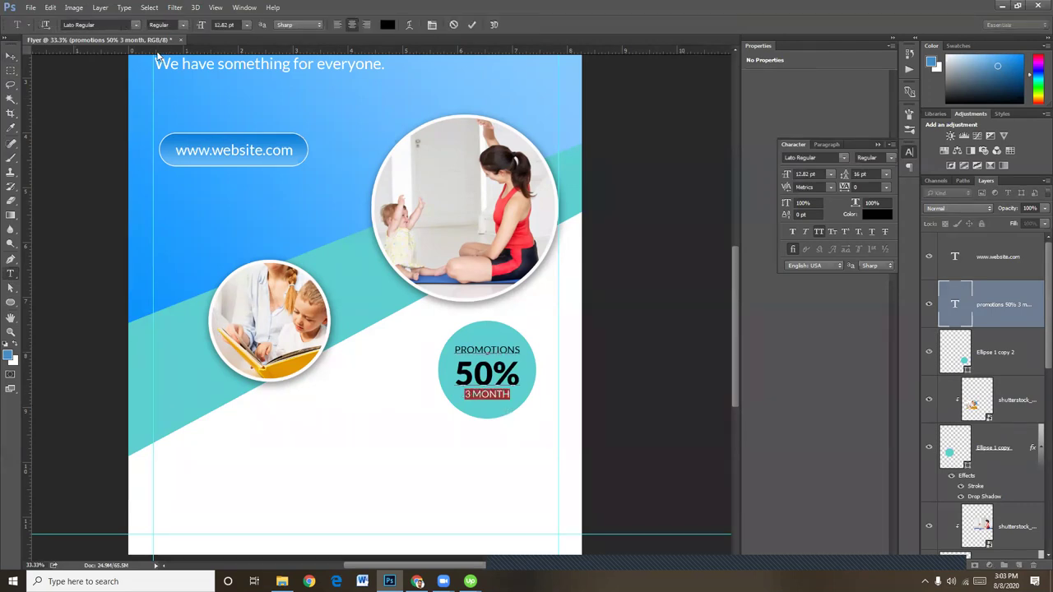
pyautogui.moveTo(200, 26); pyautogui.dragTo(201, 25)
pyautogui.moveTo(201, 25); pyautogui.dragTo(201, 24)
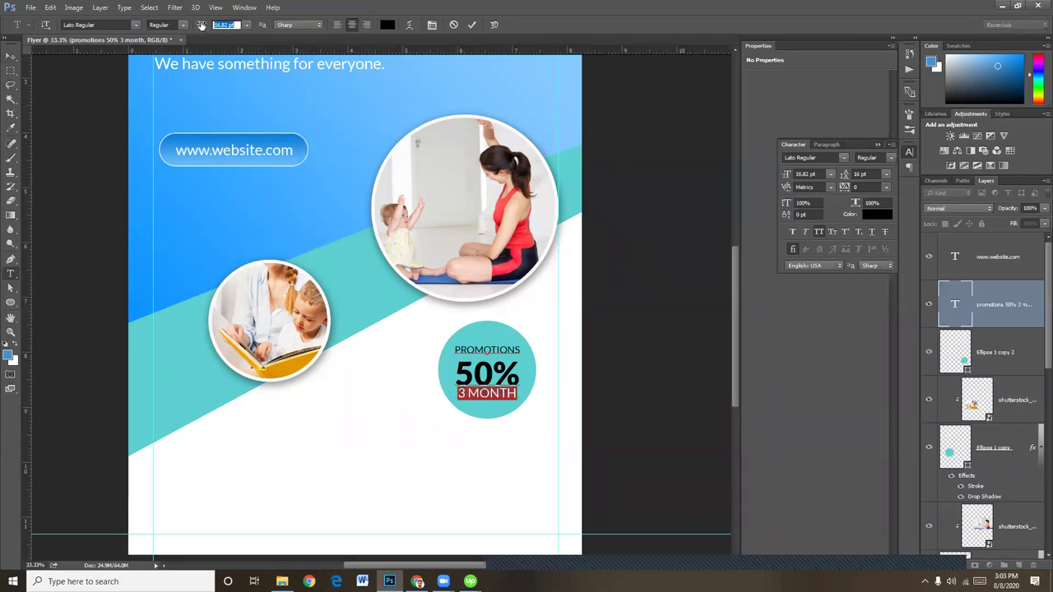
pyautogui.click(10, 55)
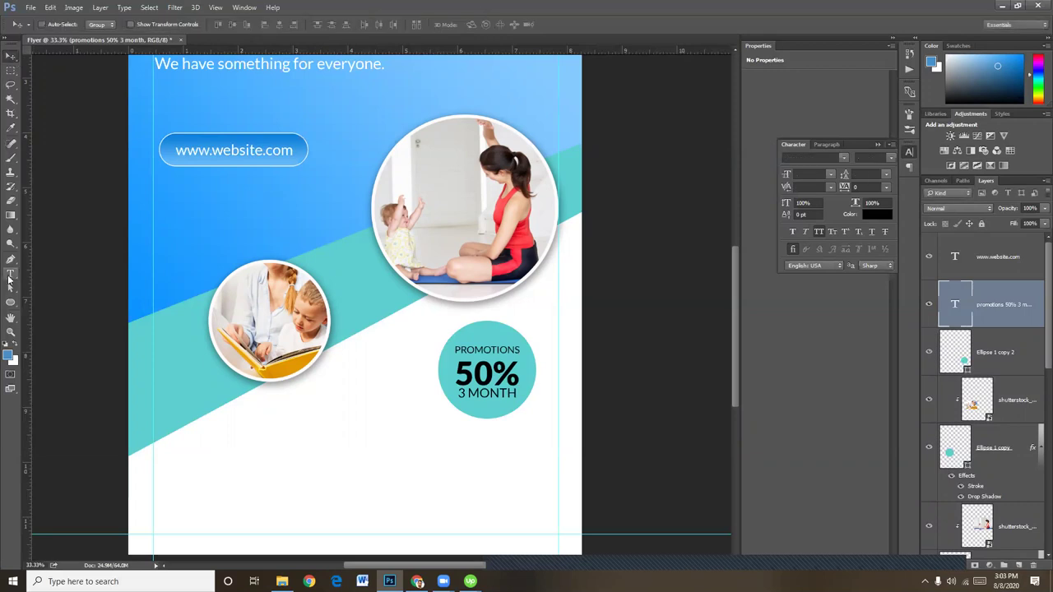
pyautogui.click(11, 273)
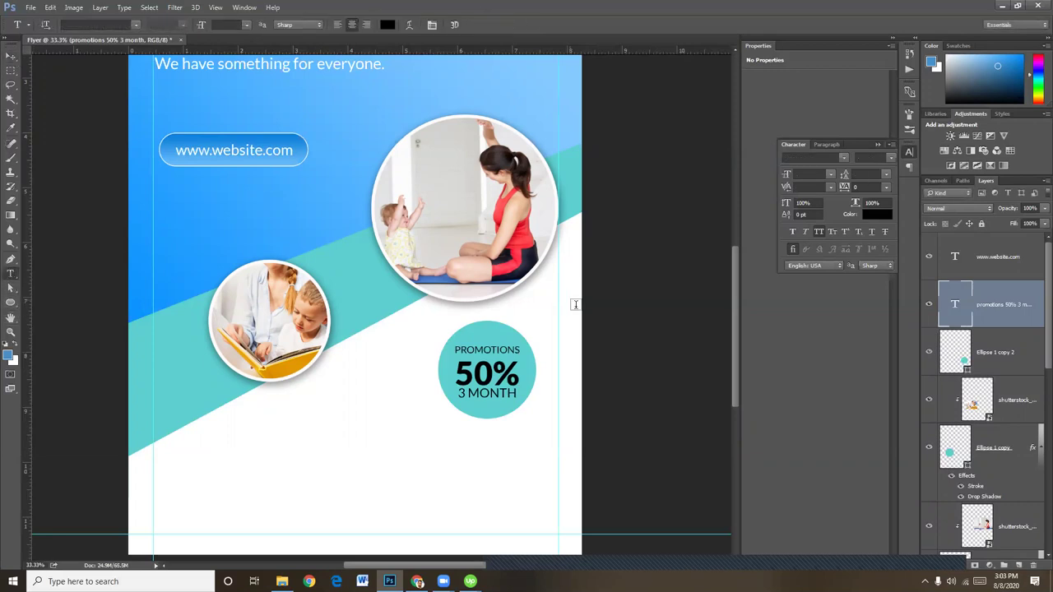
# Colour the PROMOTIONS and 3 MONTH lines white (ffffff)
pyautogui.doubleClick(480, 347)
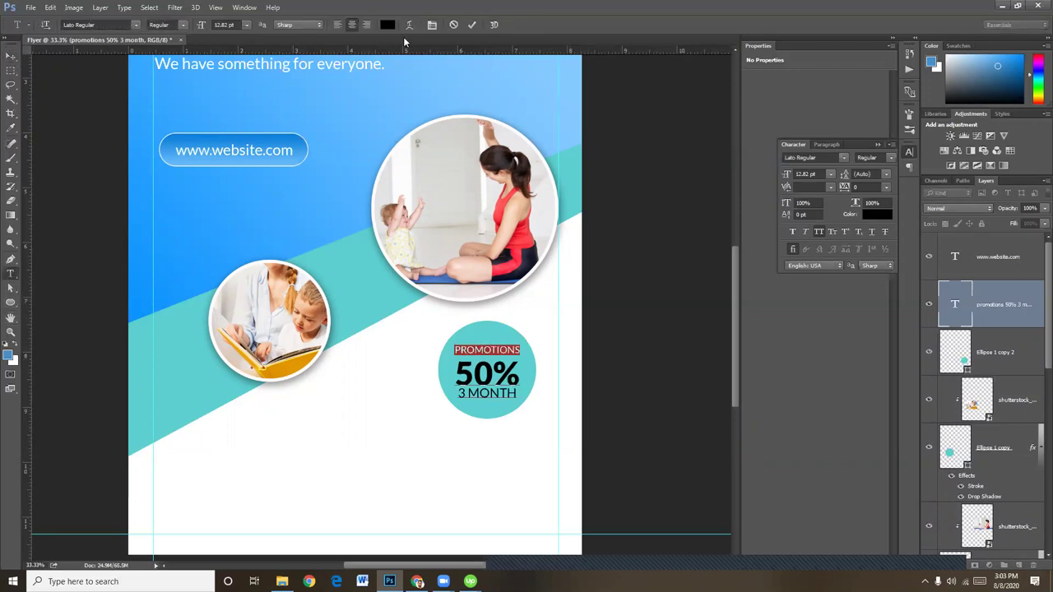
pyautogui.click(387, 25)
pyautogui.moveTo(699, 230); pyautogui.dragTo(636, 228)
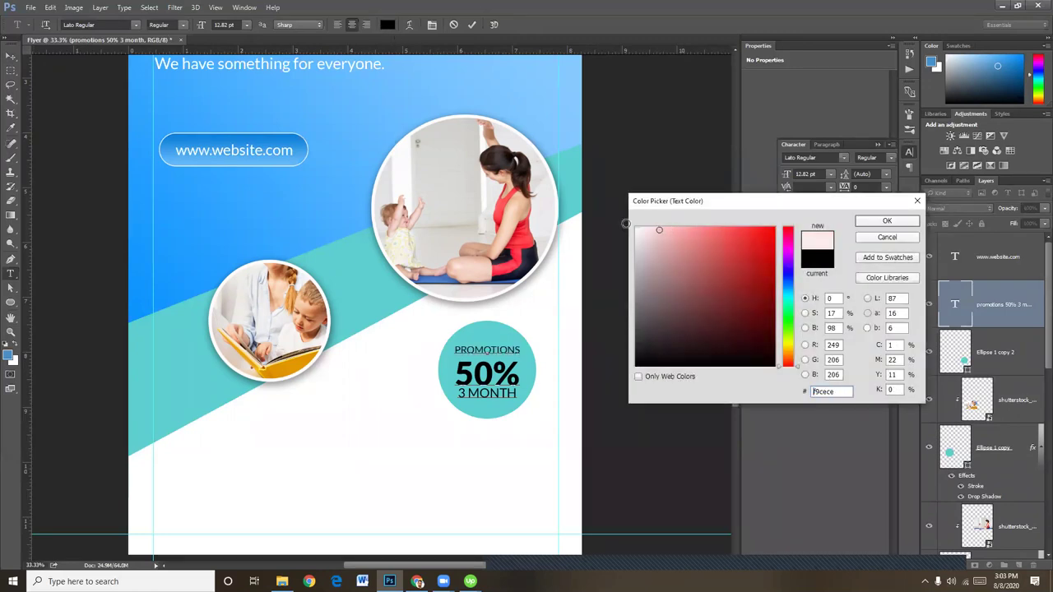
pyautogui.click(886, 220)
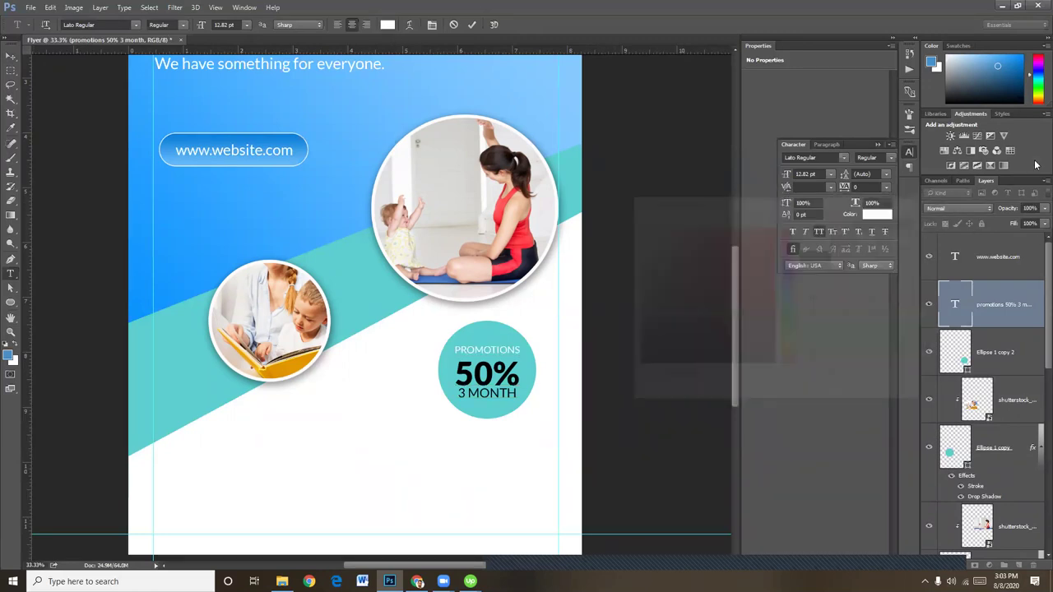
pyautogui.click(10, 55)
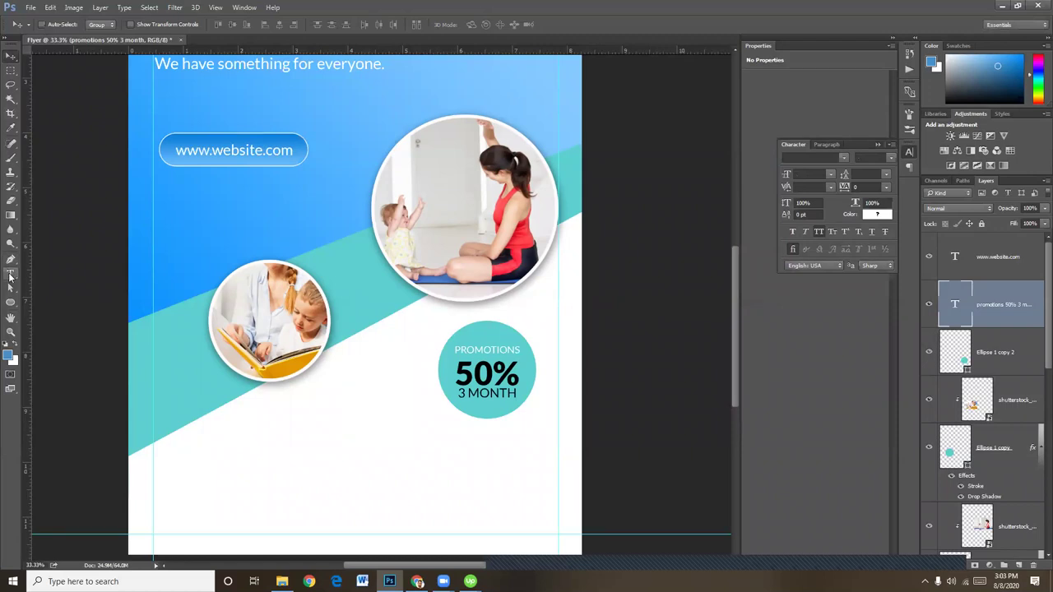
pyautogui.click(11, 273)
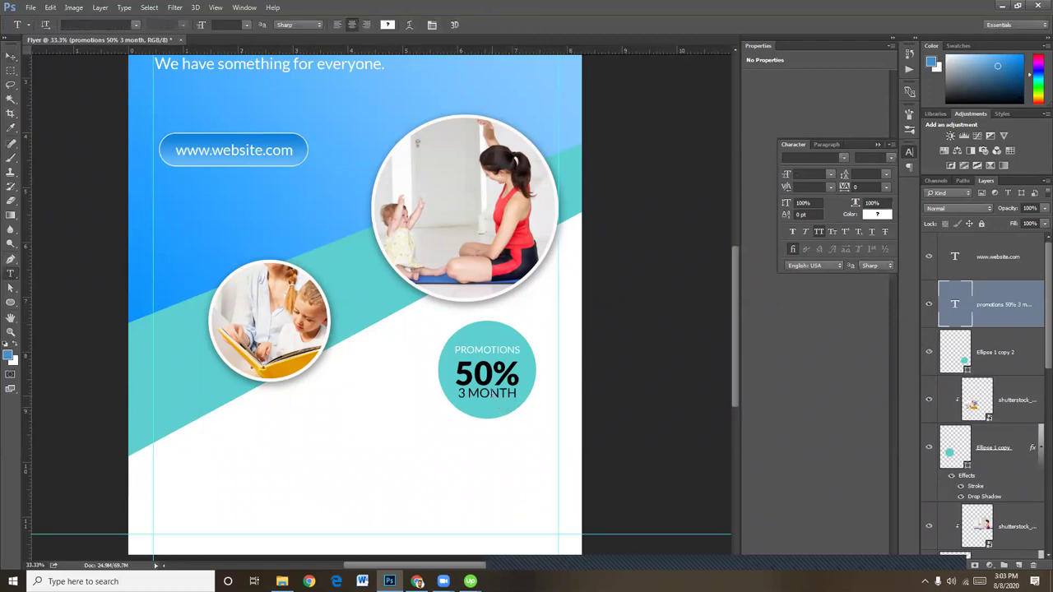
pyautogui.tripleClick(496, 393)
pyautogui.click(387, 25)
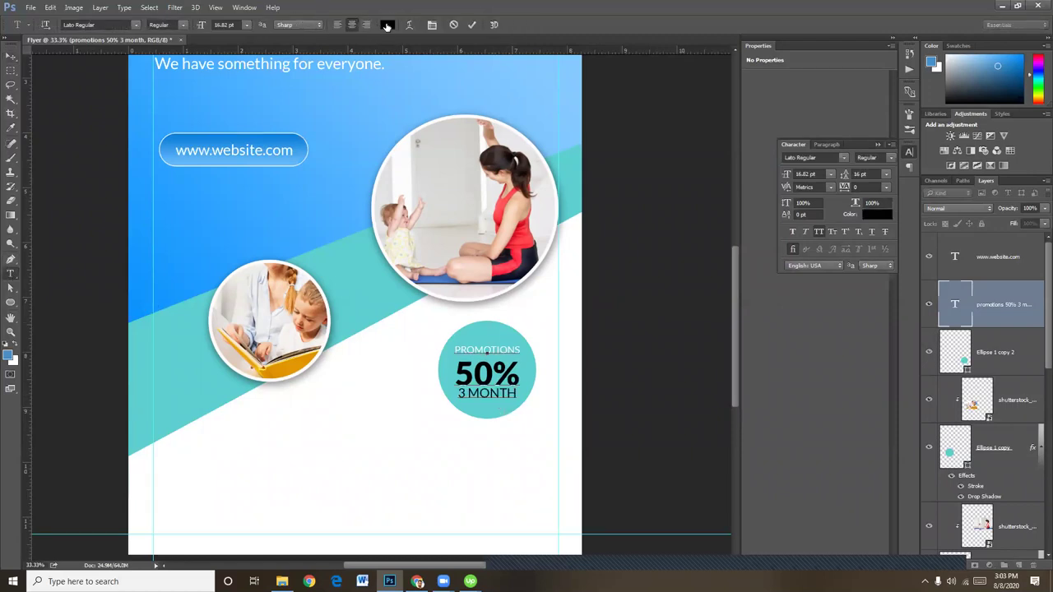
pyautogui.click(664, 246)
pyautogui.write('ffffff')
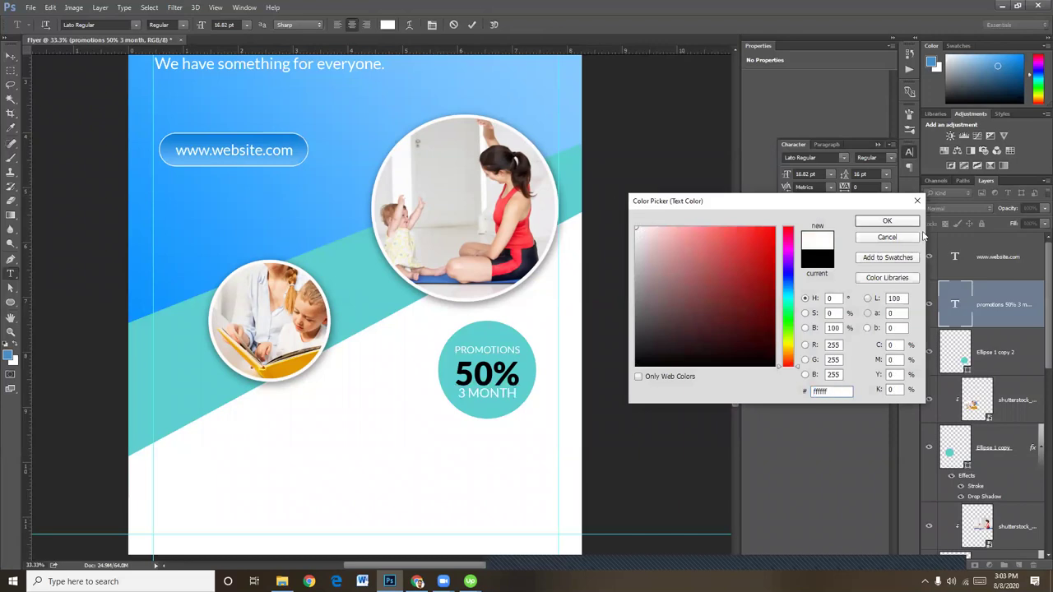
pyautogui.click(886, 221)
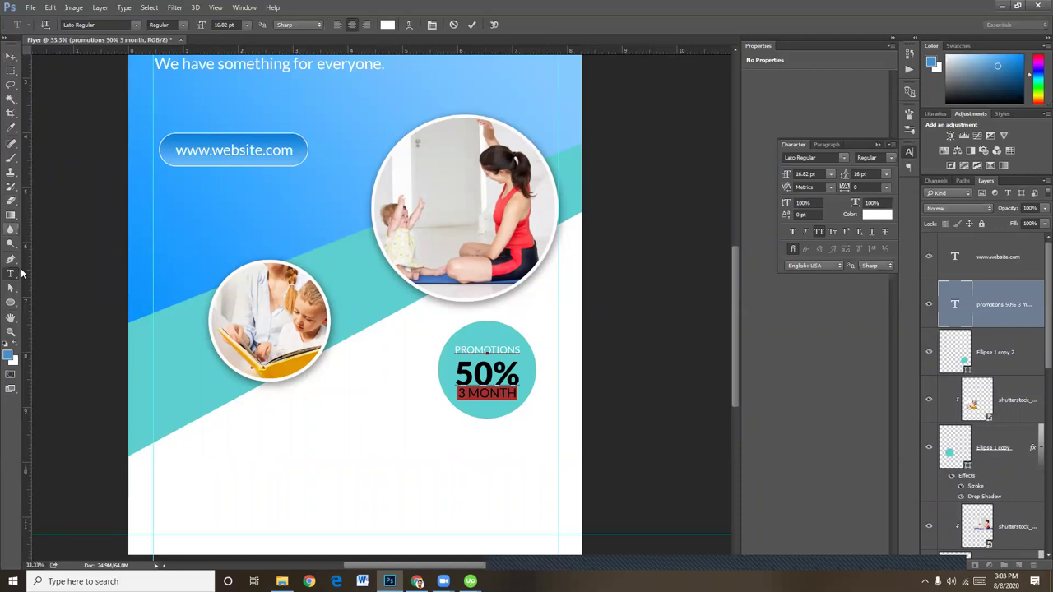
# Colour the 50% text deep blue 0066ff
pyautogui.doubleClick(475, 373)
pyautogui.click(382, 25)
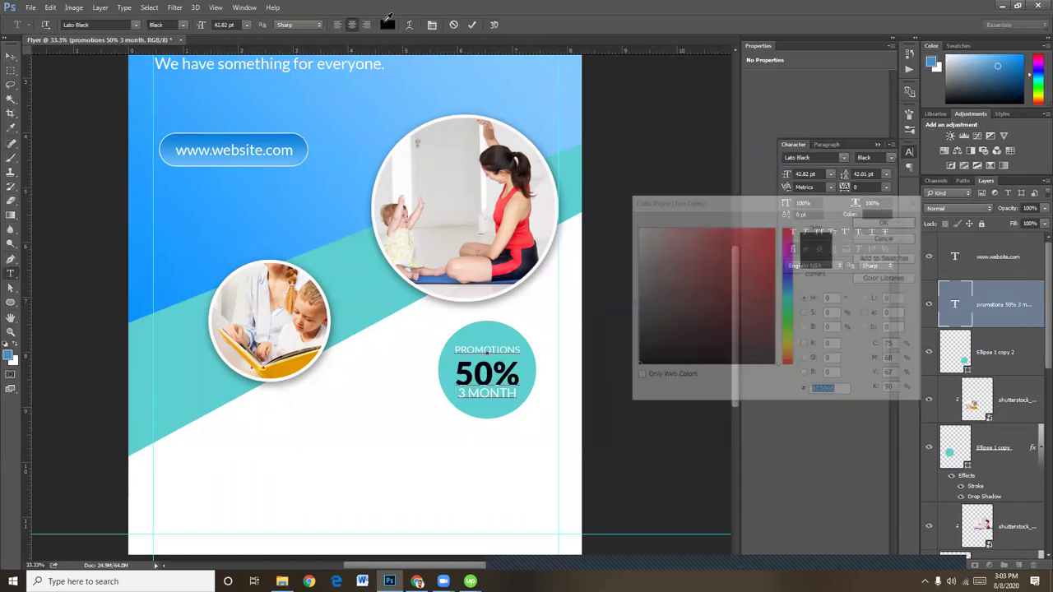
pyautogui.click(208, 200)
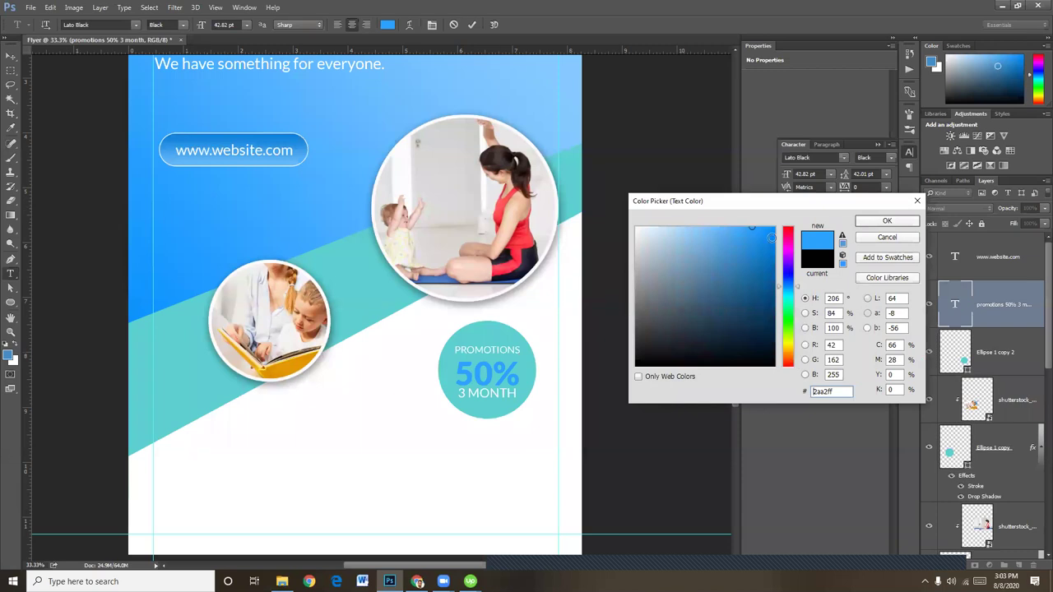
pyautogui.click(773, 237)
pyautogui.click(774, 228)
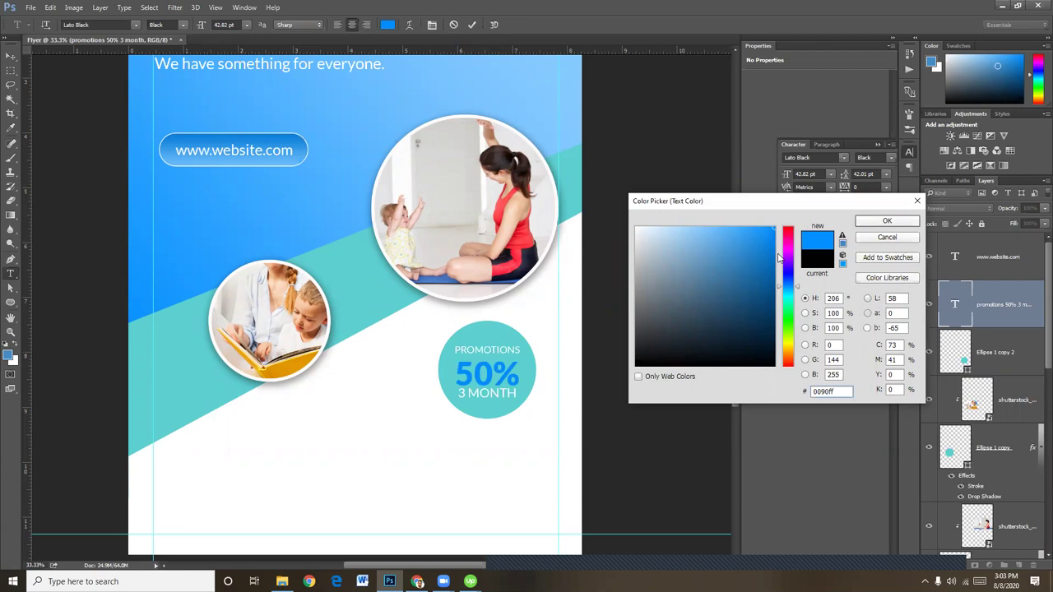
pyautogui.click(789, 255)
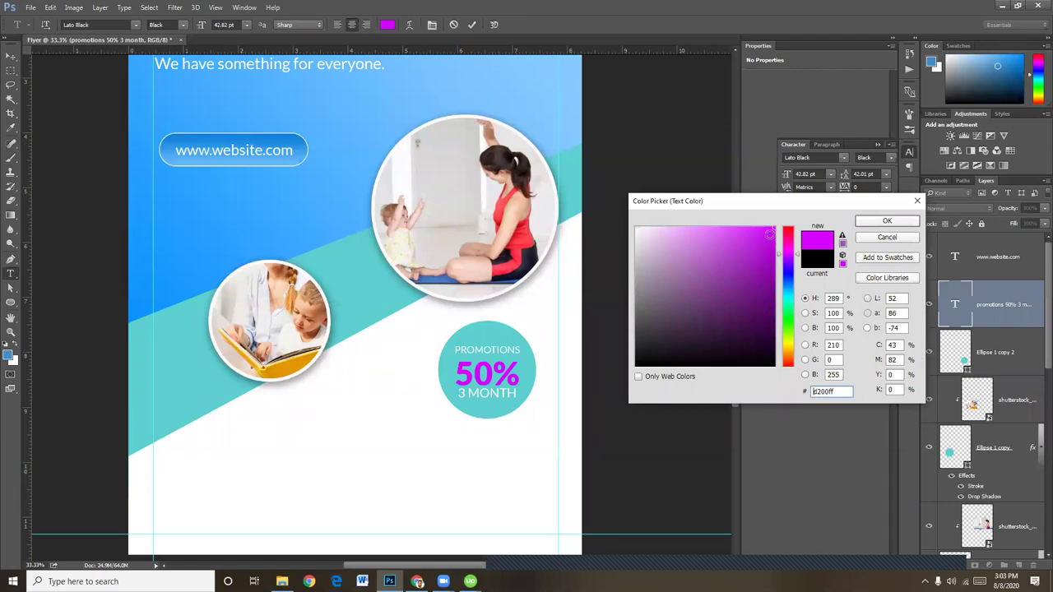
pyautogui.click(144, 290)
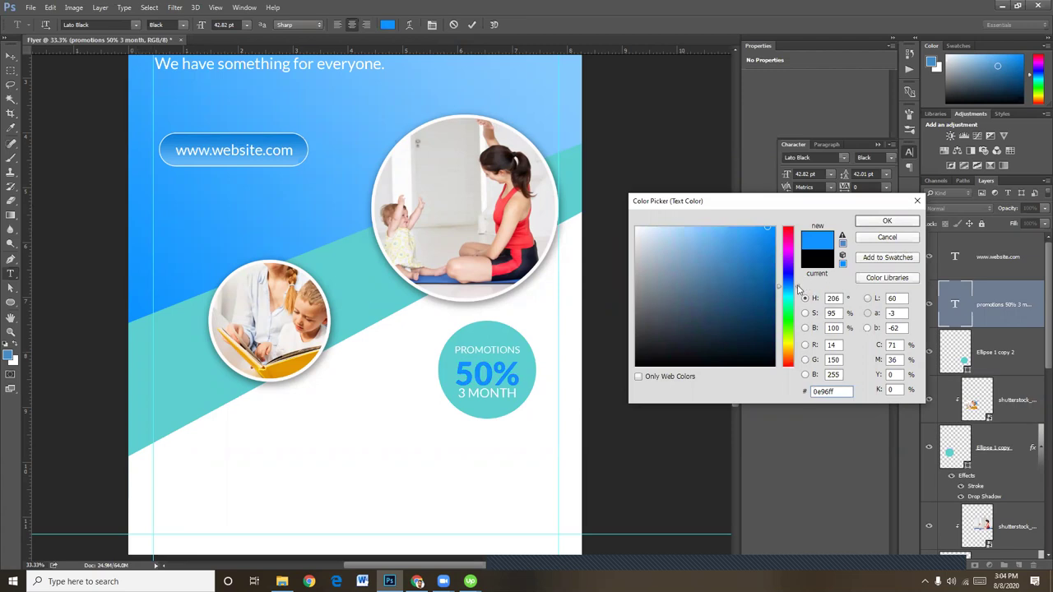
pyautogui.moveTo(798, 288); pyautogui.dragTo(797, 283)
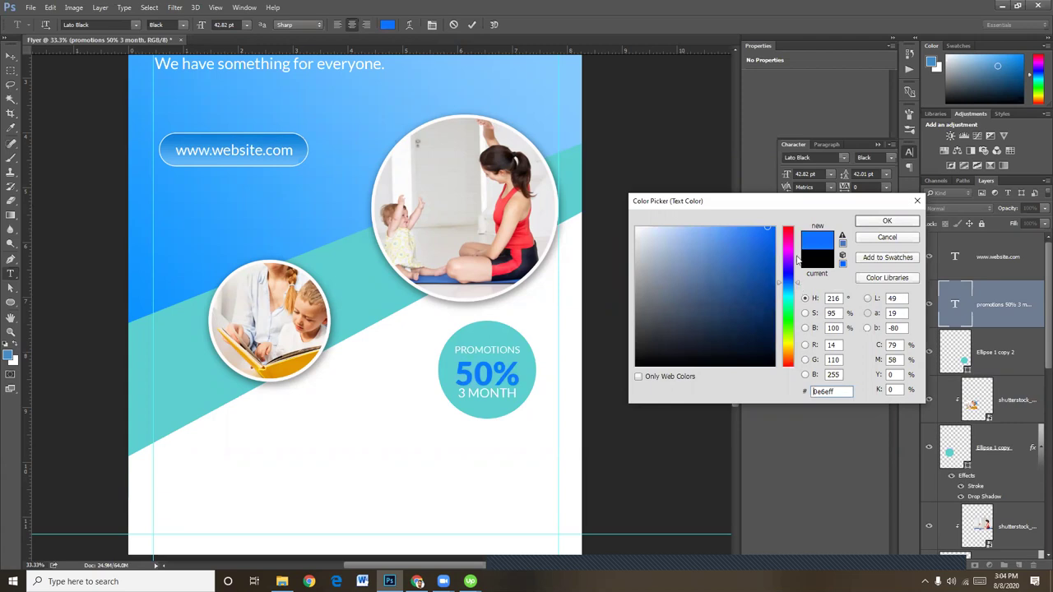
pyautogui.click(774, 227)
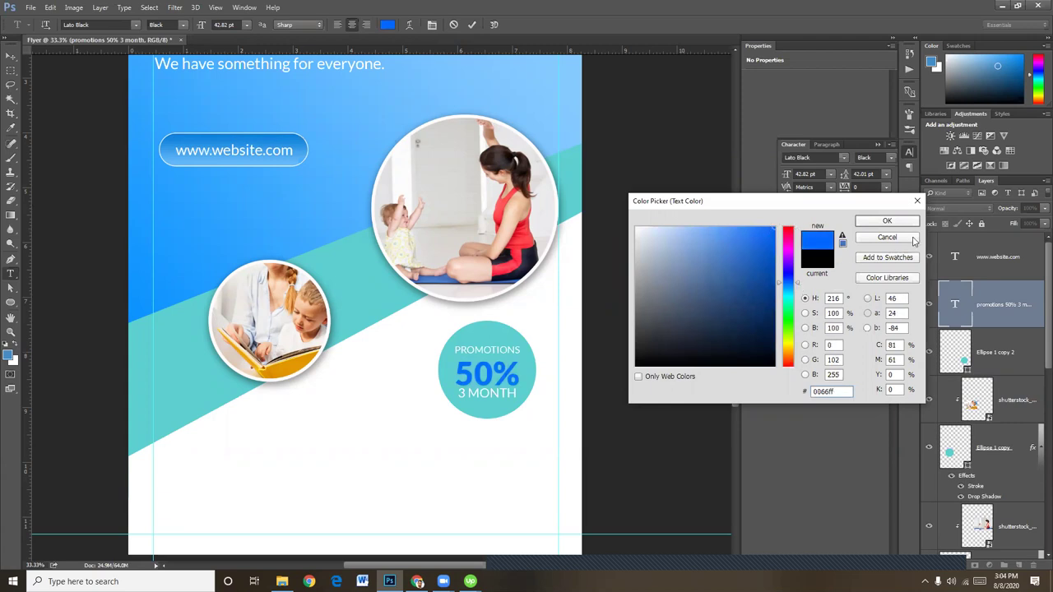
pyautogui.click(887, 221)
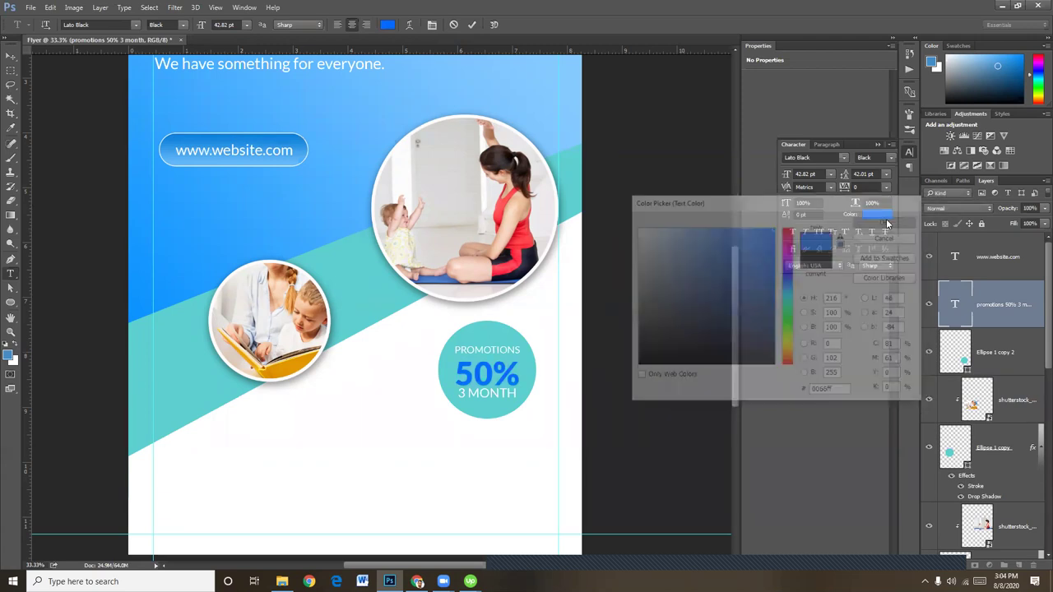
pyautogui.click(9, 58)
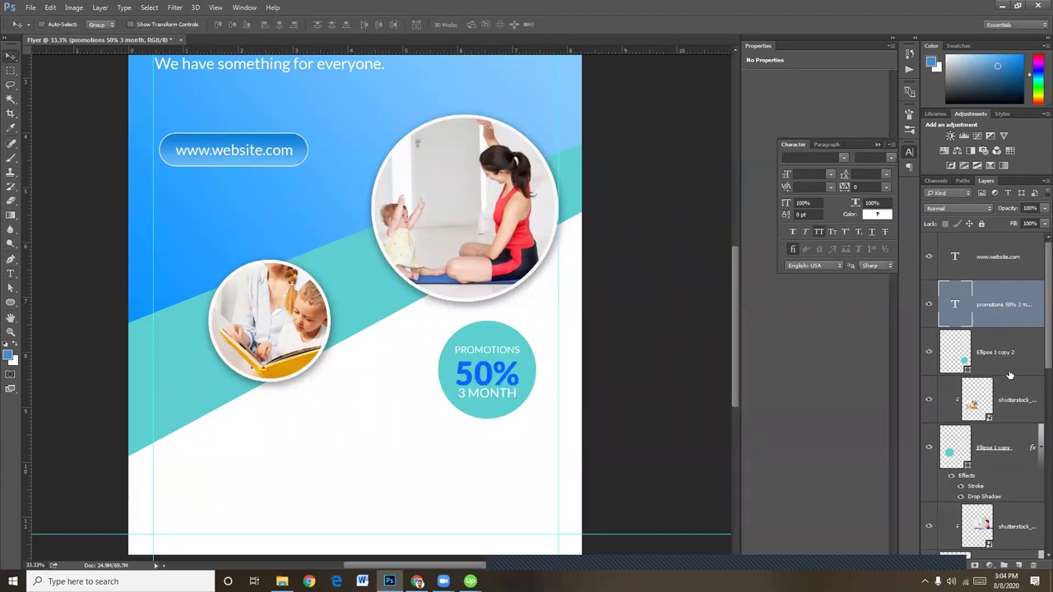
# Group the teal circle with its text, enlarge the group slightly and move it left and up
pyautogui.click(1015, 364)
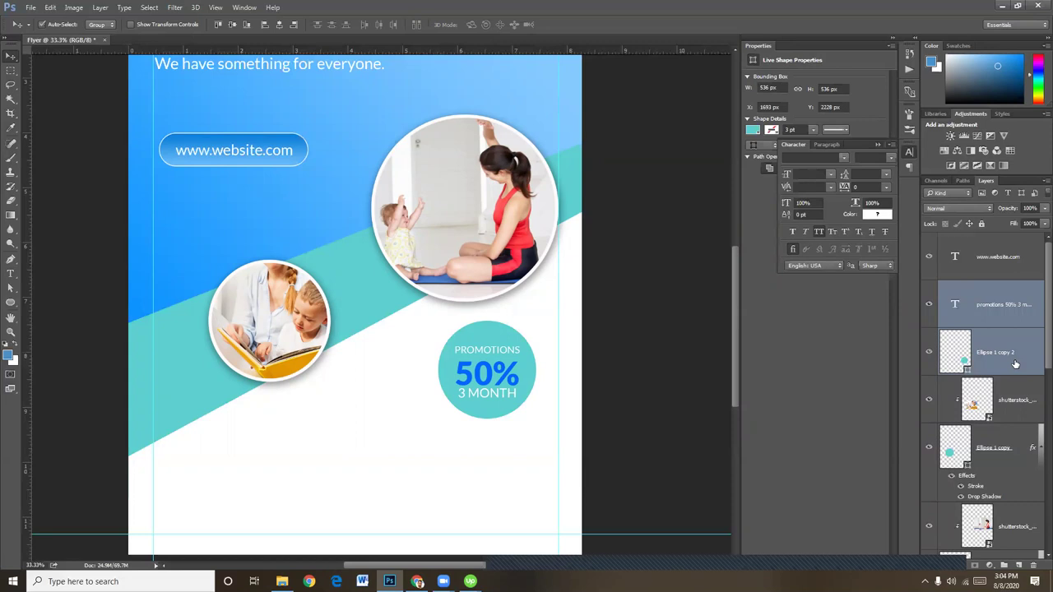
pyautogui.hotkey('ctrl', 'g')
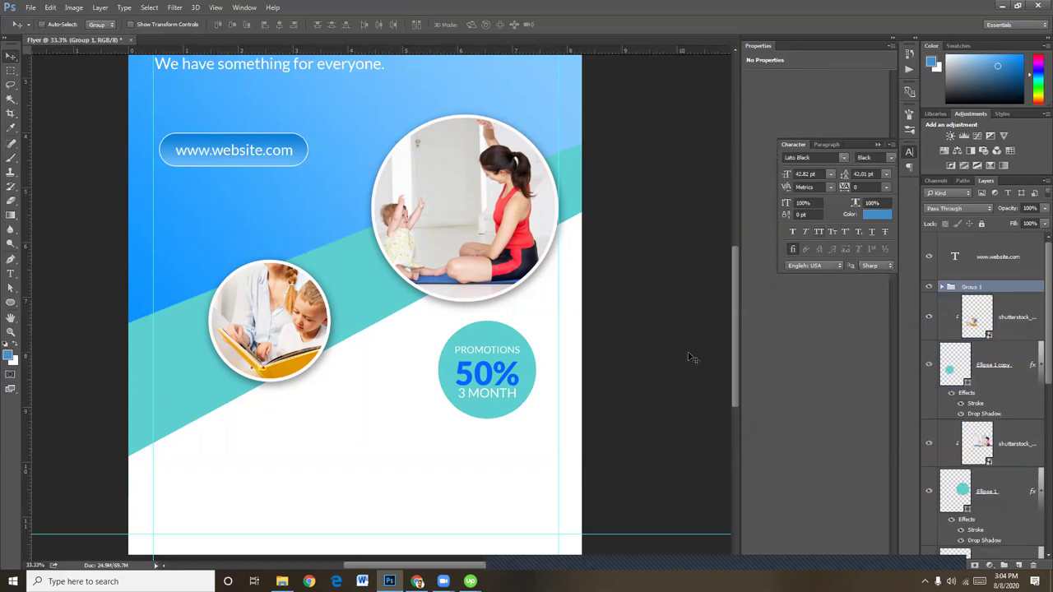
pyautogui.press('ctrl')
pyautogui.hotkey('ctrl', 't')
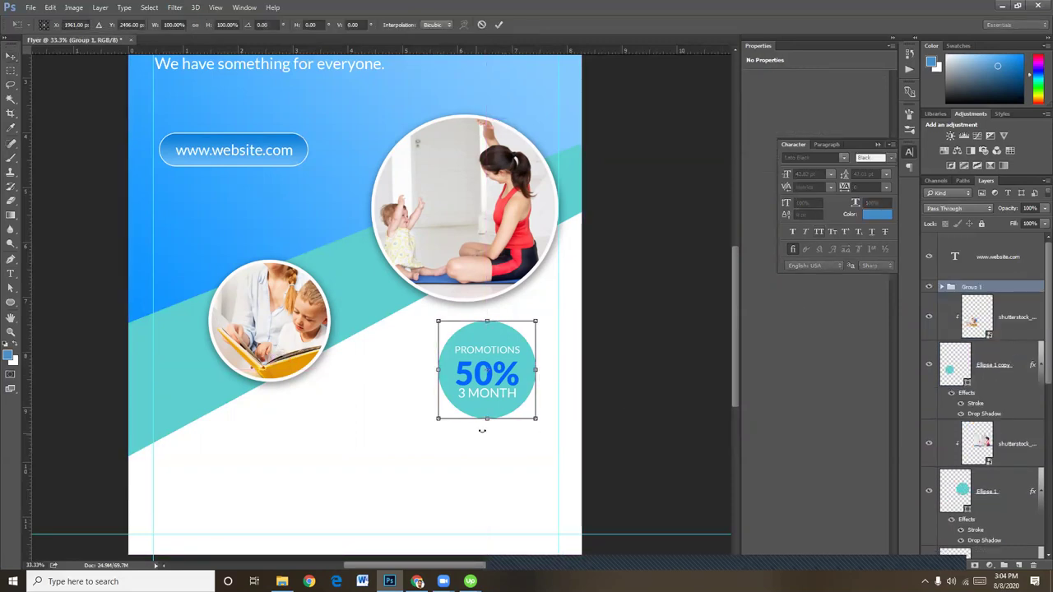
pyautogui.moveTo(439, 418); pyautogui.dragTo(435, 421)
pyautogui.press('Return')
pyautogui.moveTo(488, 386); pyautogui.dragTo(427, 364)
pyautogui.press('ctrl')
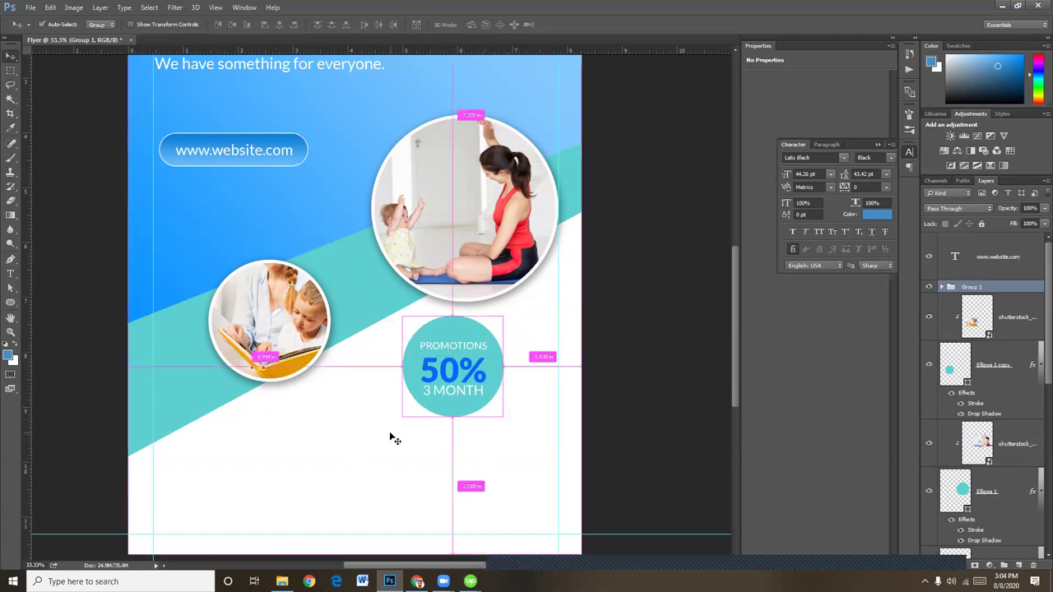
pyautogui.scroll(2, 394, 439)
pyautogui.scroll(1, 247, 424)
pyautogui.moveTo(247, 423); pyautogui.dragTo(287, 228)
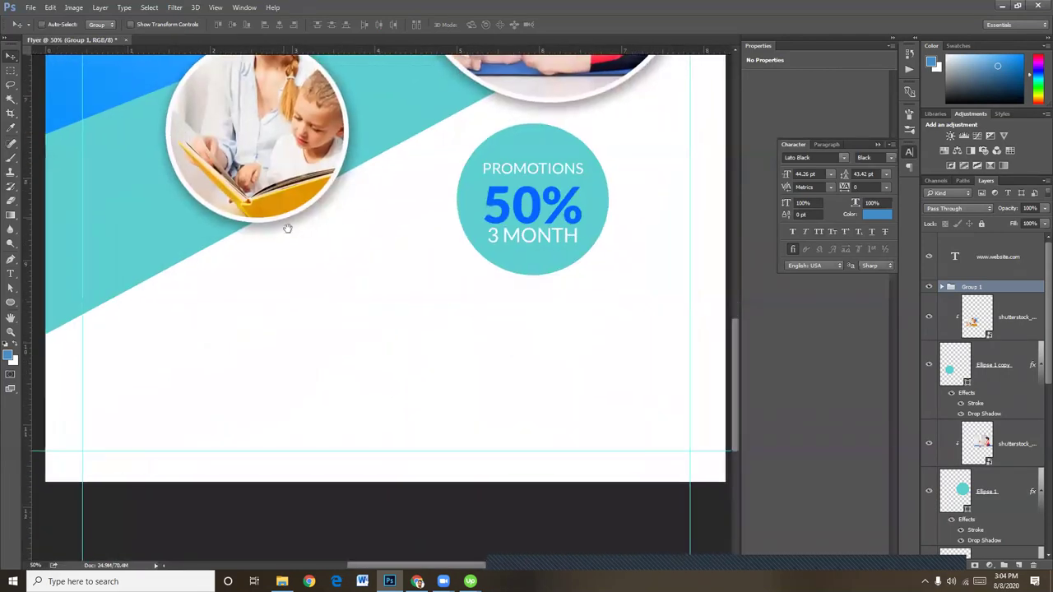
# Draw a small black circle in the white lower-left area below the photos
pyautogui.click(11, 303)
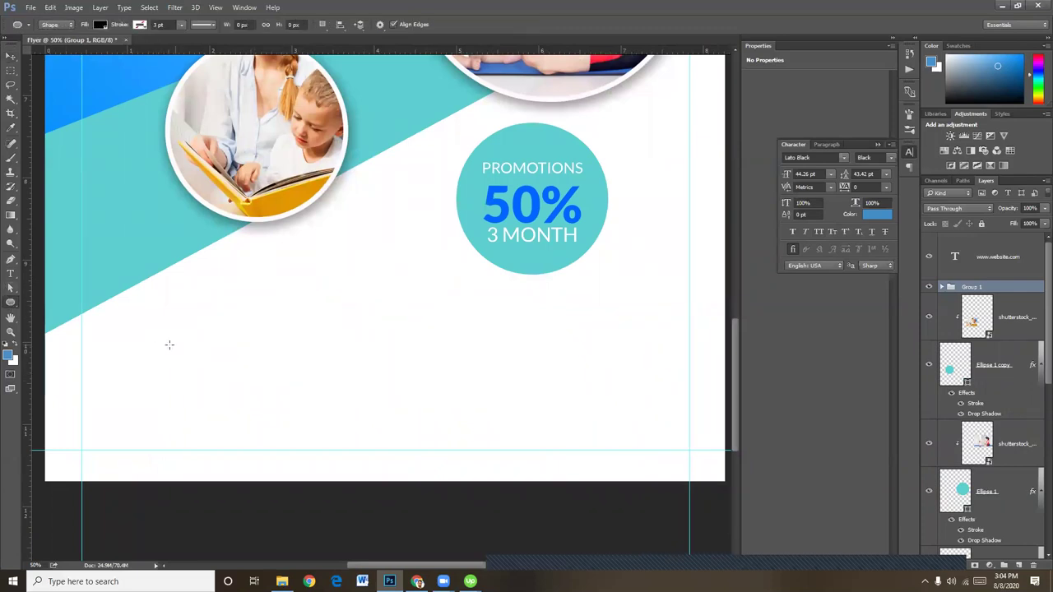
pyautogui.moveTo(160, 342); pyautogui.dragTo(184, 367)
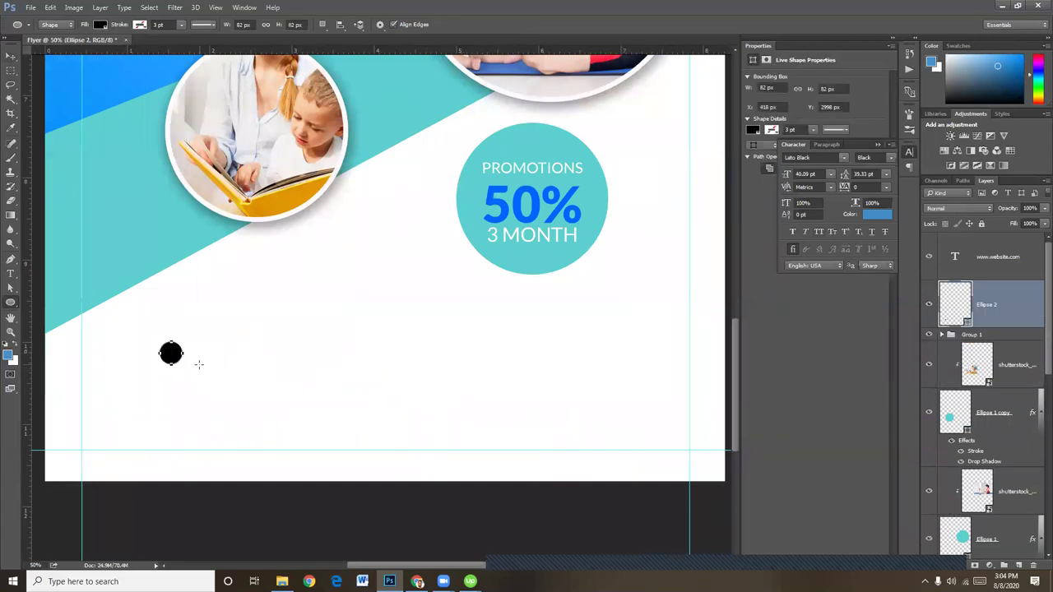
pyautogui.click(11, 56)
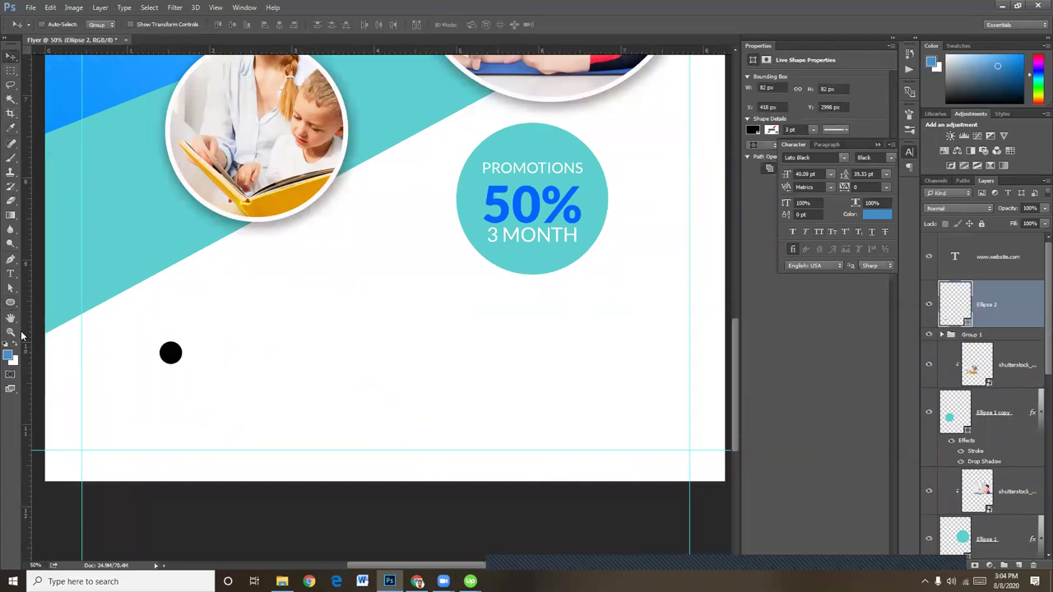
# Add a letter f text layer beside the circle, then open the circle's fill Color Picker
pyautogui.click(13, 276)
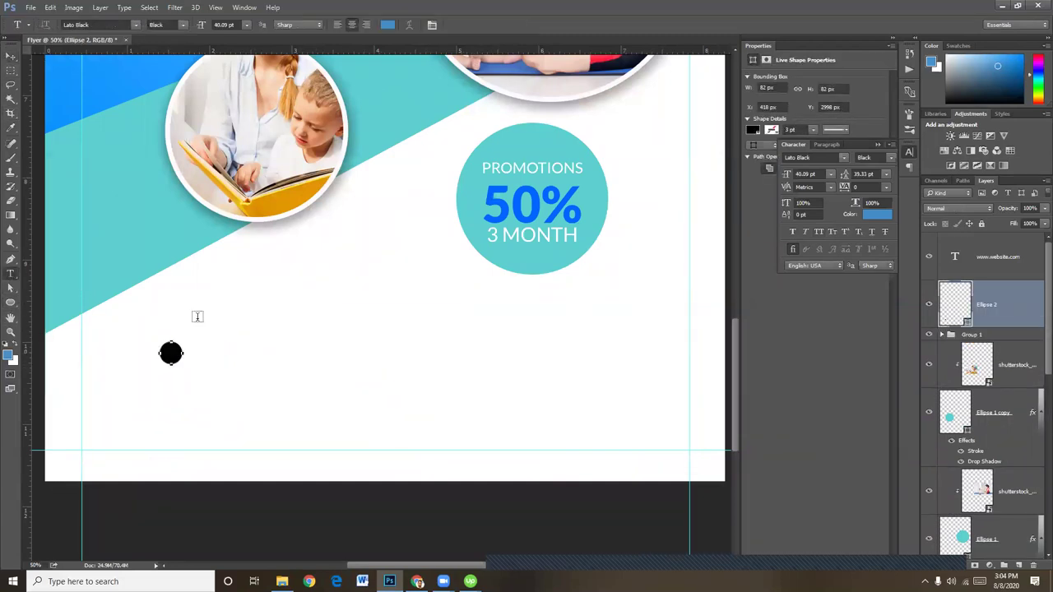
pyautogui.click(327, 335)
pyautogui.write('f')
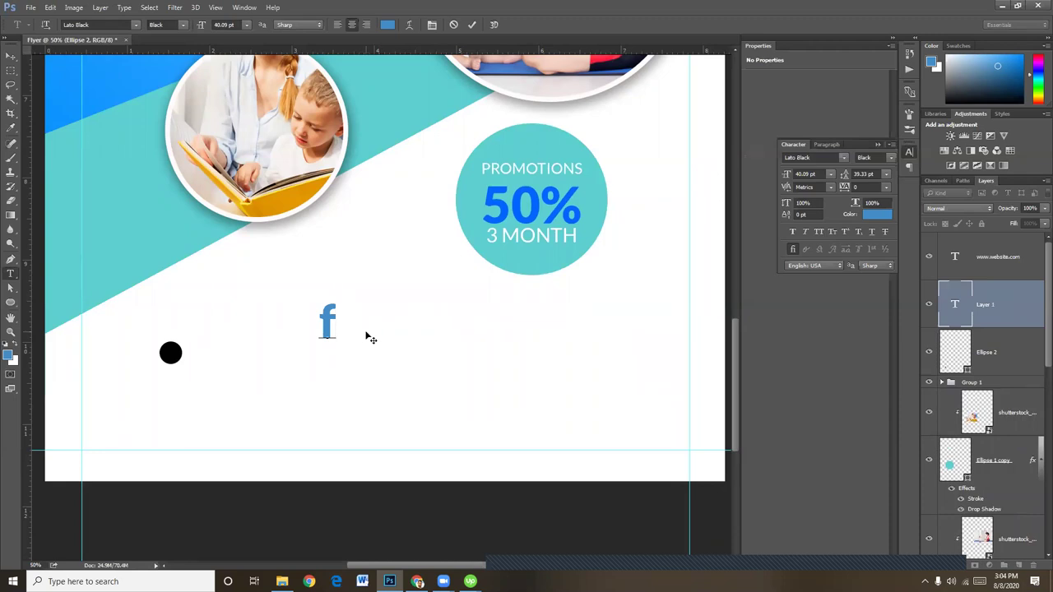
pyautogui.click(10, 58)
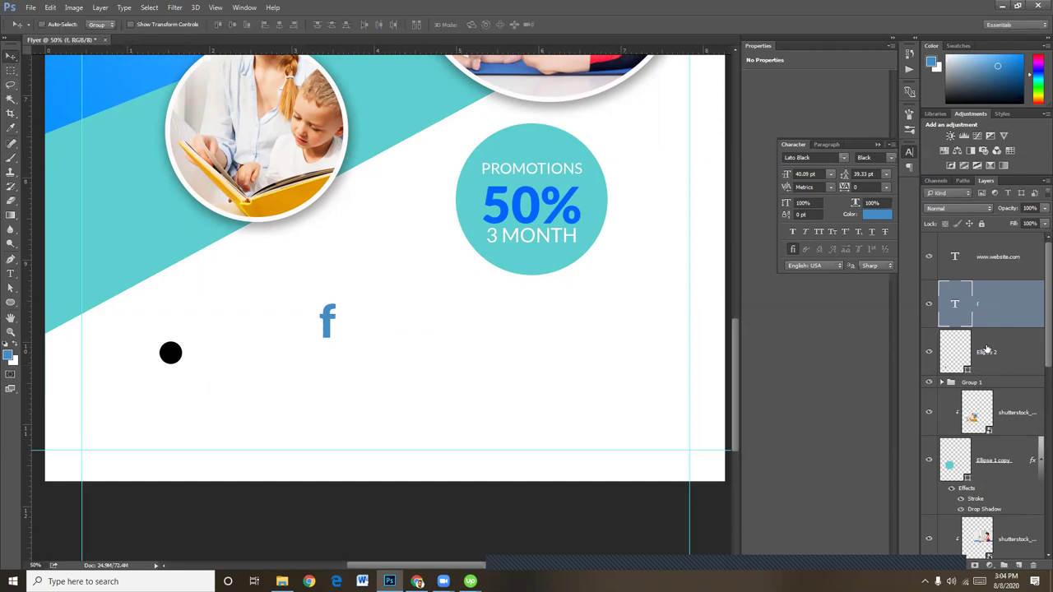
pyautogui.click(984, 350)
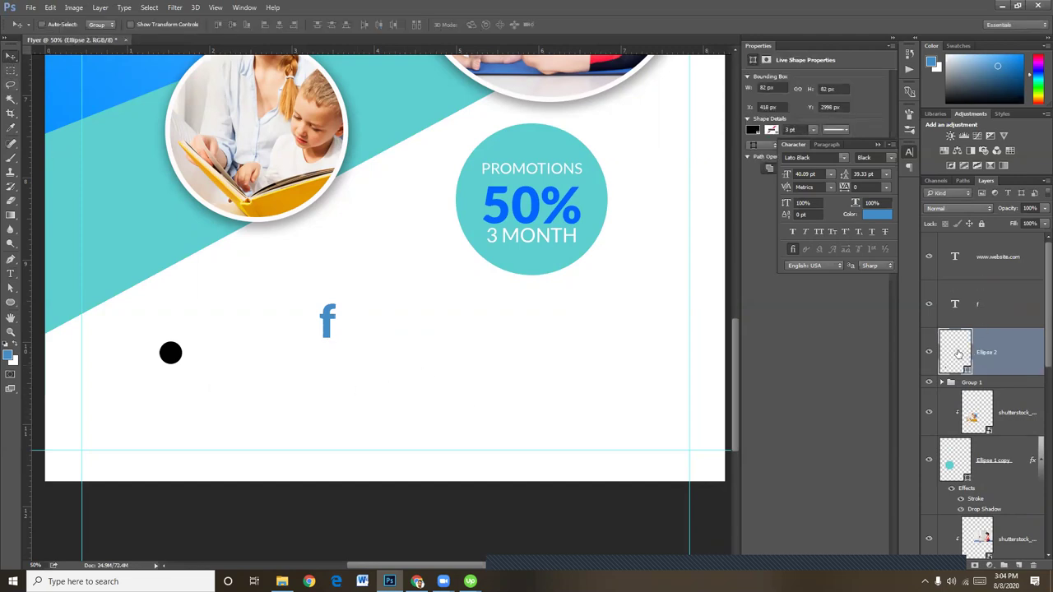
pyautogui.doubleClick(962, 360)
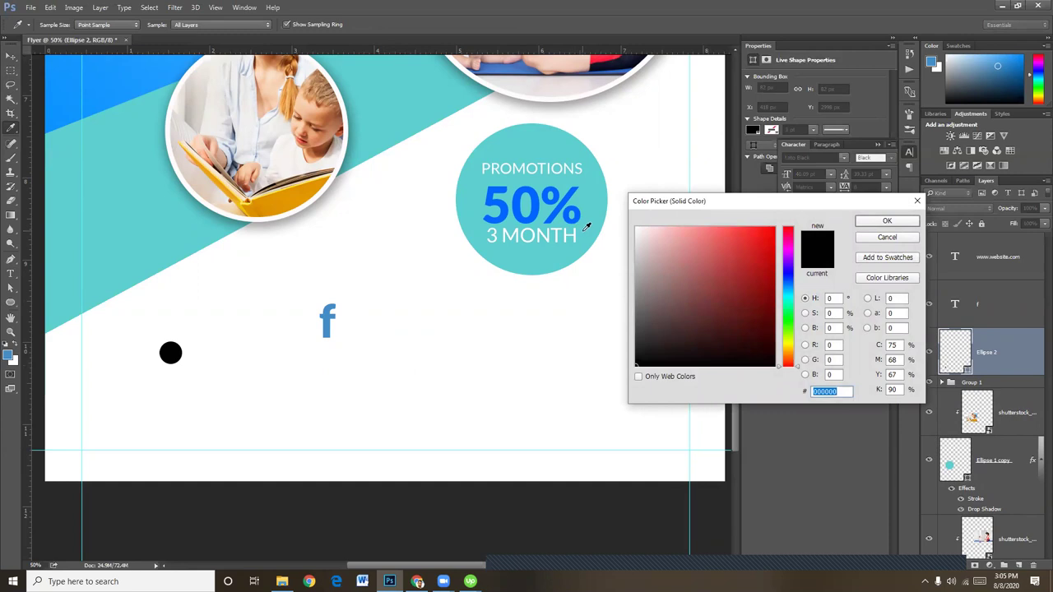
# Refill the small circle with bright medium blue #397fff in the Color Picker
pyautogui.click(789, 280)
pyautogui.click(768, 227)
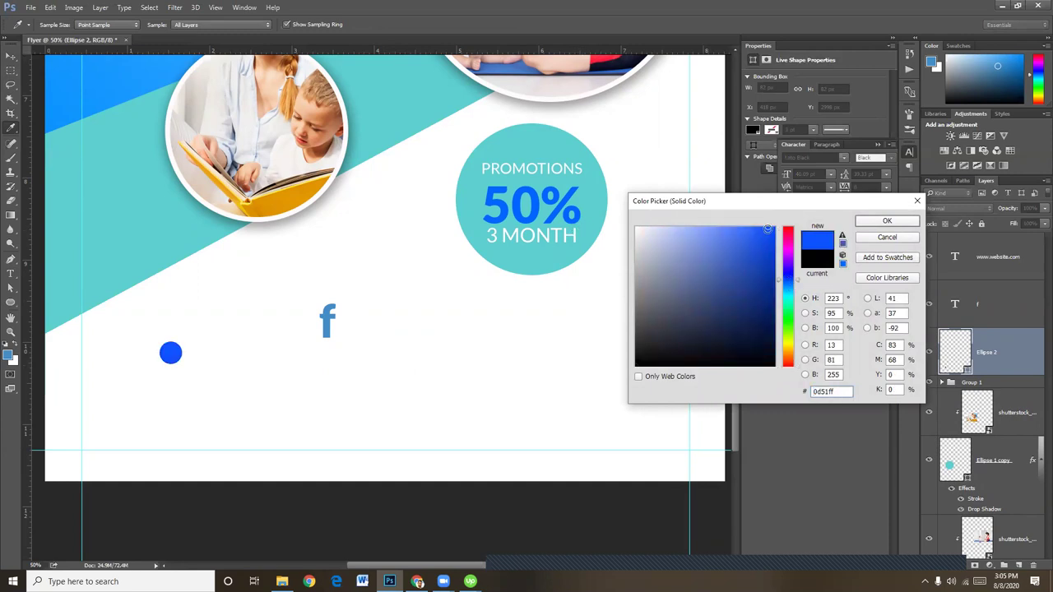
pyautogui.click(789, 271)
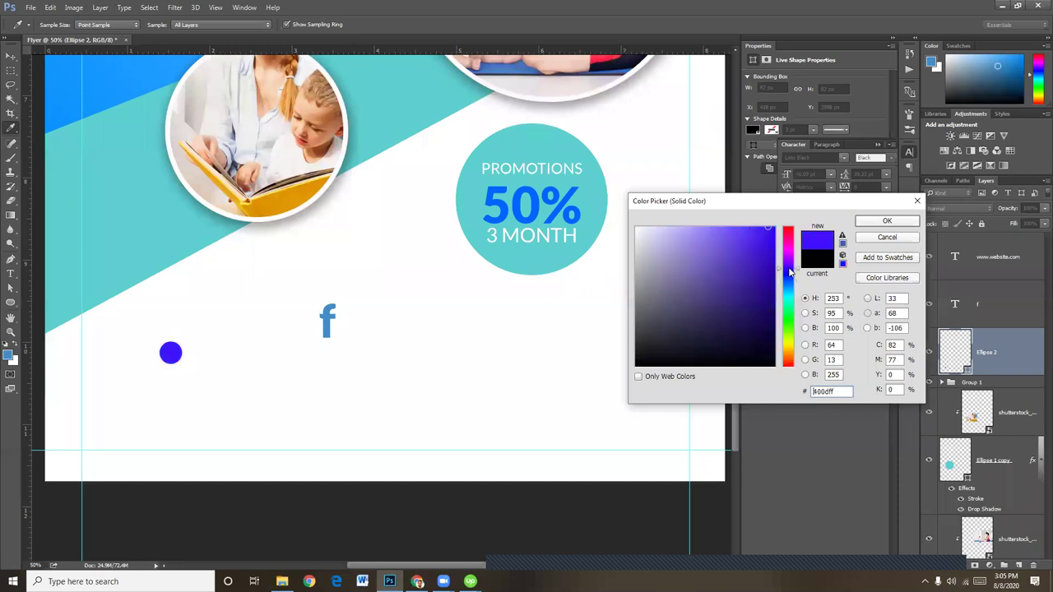
pyautogui.moveTo(789, 271); pyautogui.dragTo(790, 290)
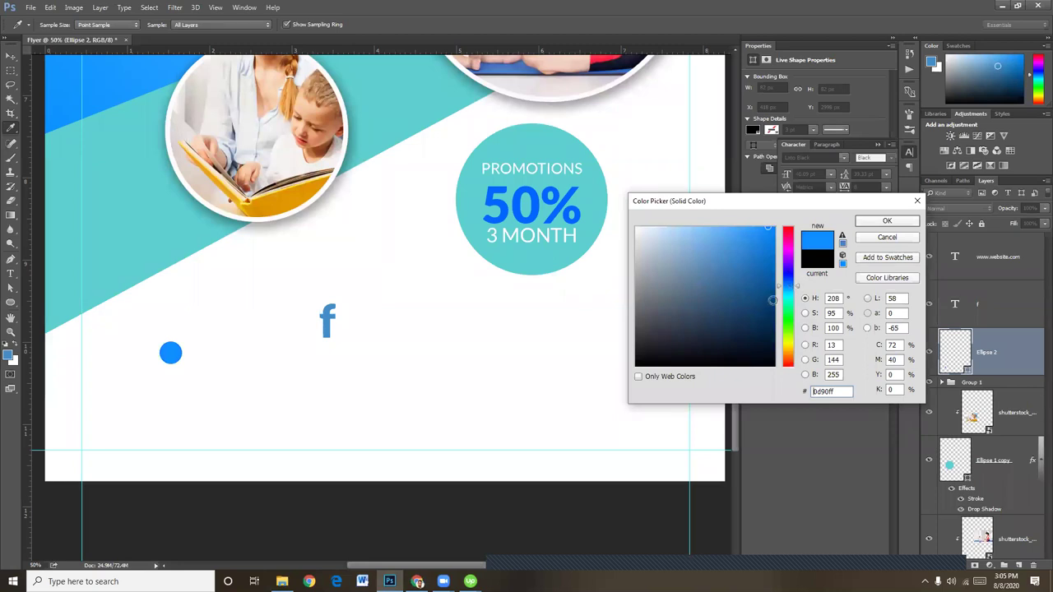
pyautogui.moveTo(796, 288); pyautogui.dragTo(799, 284)
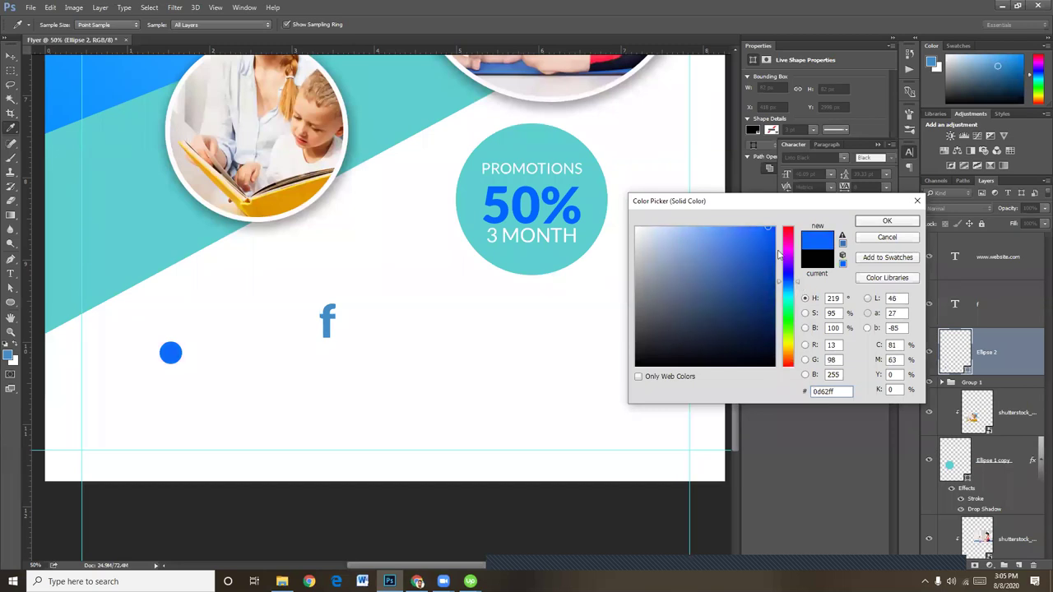
pyautogui.moveTo(747, 232); pyautogui.dragTo(744, 227)
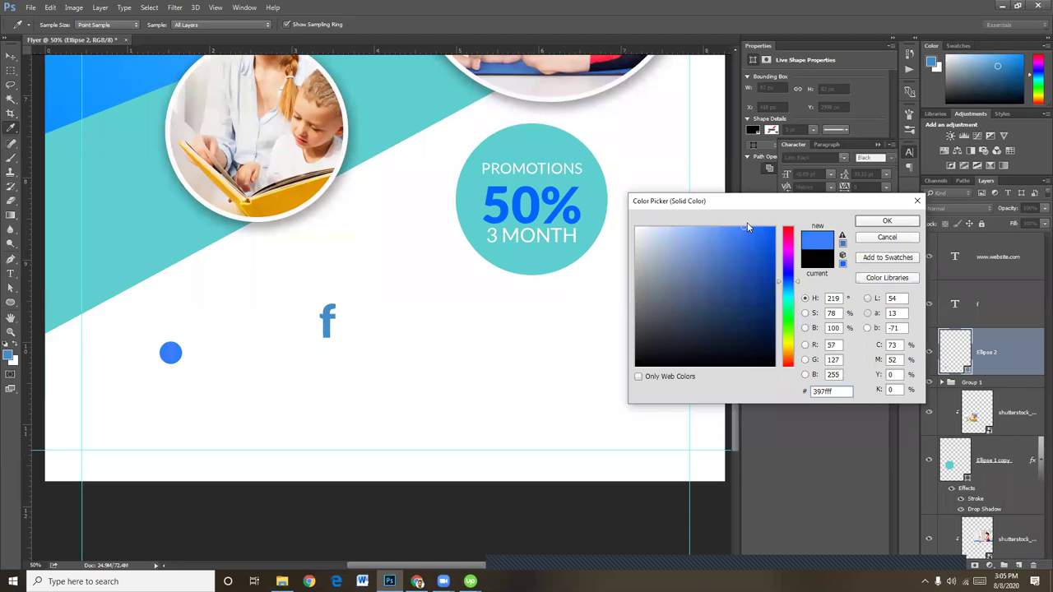
pyautogui.click(912, 223)
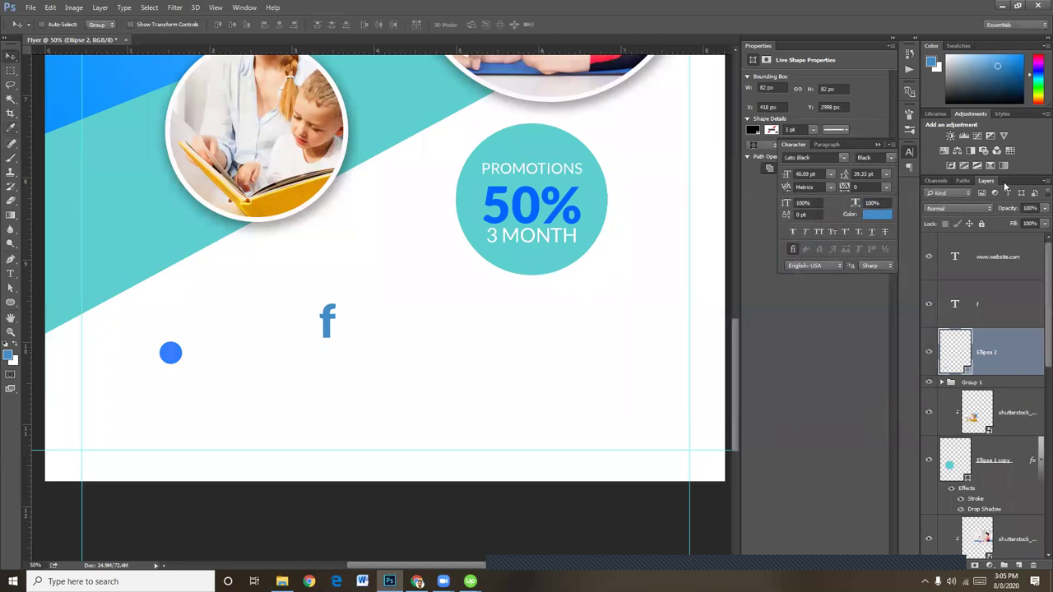
# Move the letter f onto the blue circle and scale it down to fit
pyautogui.rightClick(326, 321)
pyautogui.click(328, 327)
pyautogui.moveTo(328, 326); pyautogui.dragTo(175, 367)
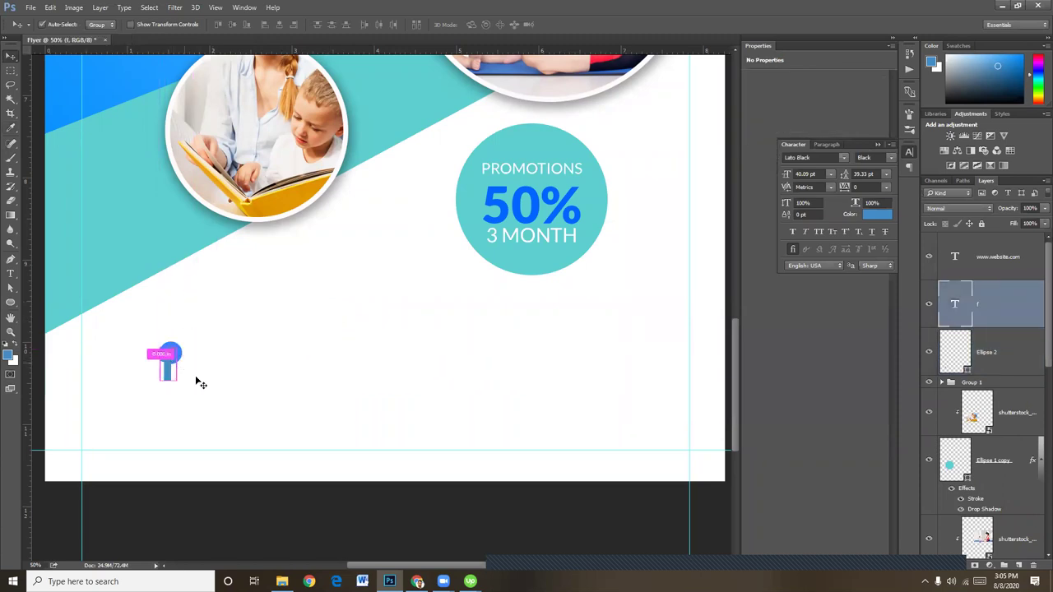
pyautogui.hotkey('ctrl', 't')
pyautogui.moveTo(177, 389); pyautogui.dragTo(171, 354)
pyautogui.press('Return')
# Change the letter f's text colour to white
pyautogui.hotkey('ctrl', '+')
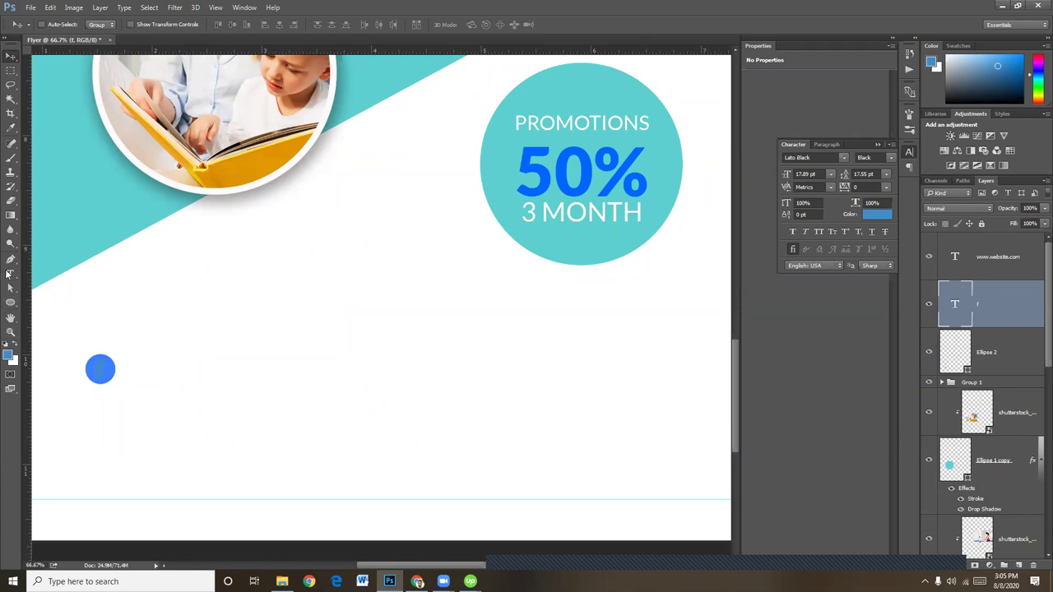
pyautogui.click(11, 273)
pyautogui.click(101, 369)
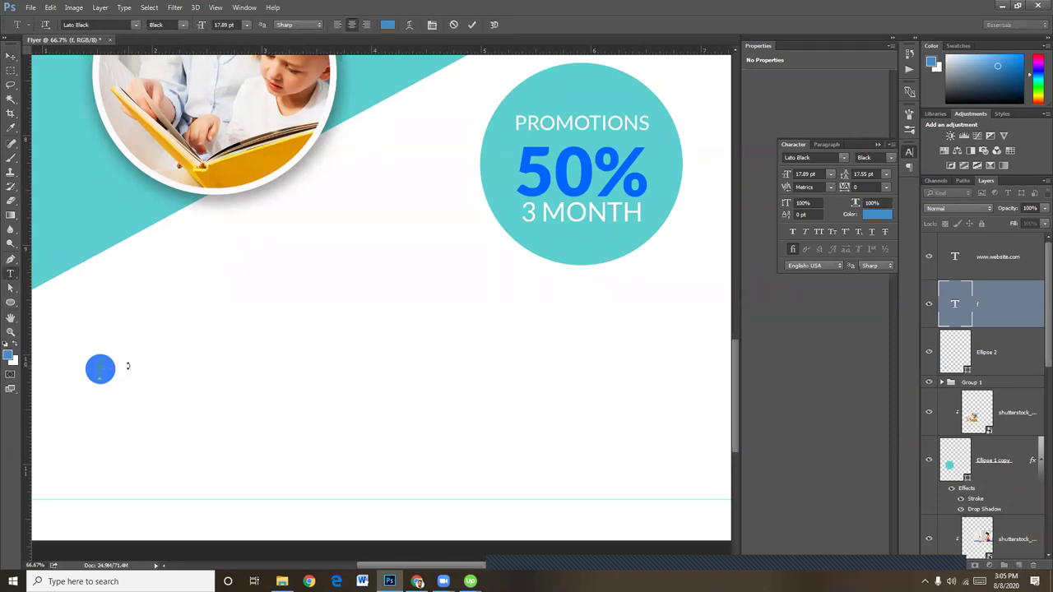
pyautogui.click(387, 24)
pyautogui.moveTo(646, 261); pyautogui.dragTo(634, 226)
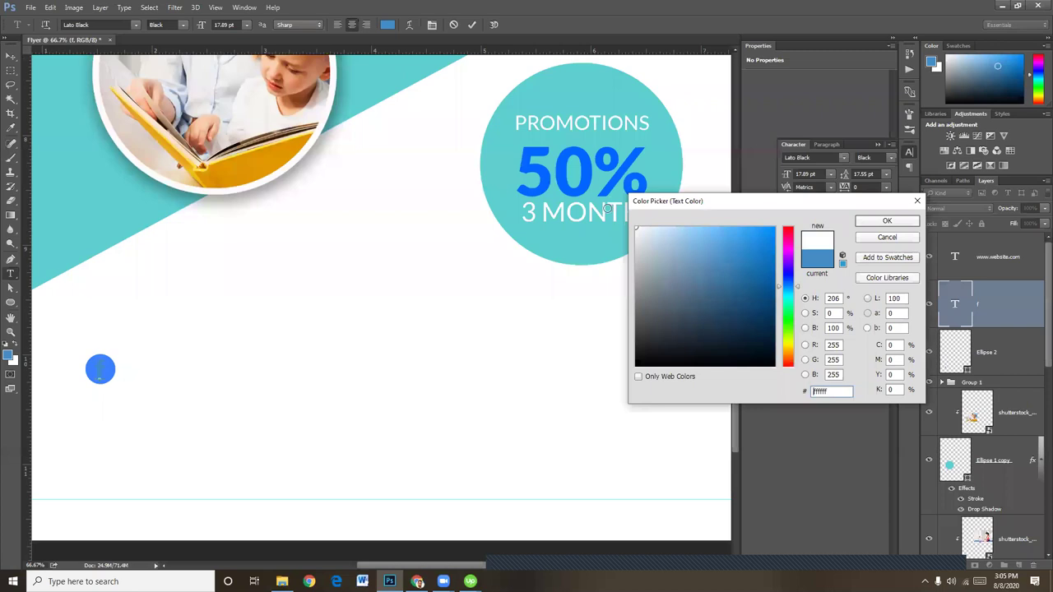
pyautogui.click(878, 224)
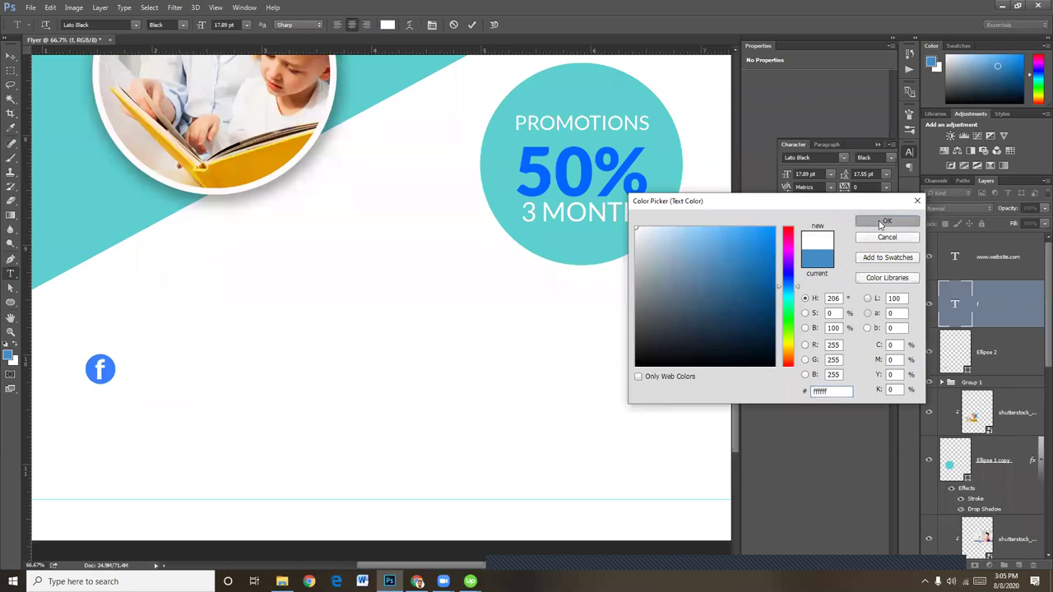
# Scale the letter f down to about 84% and add the circle to the selection
pyautogui.click(10, 56)
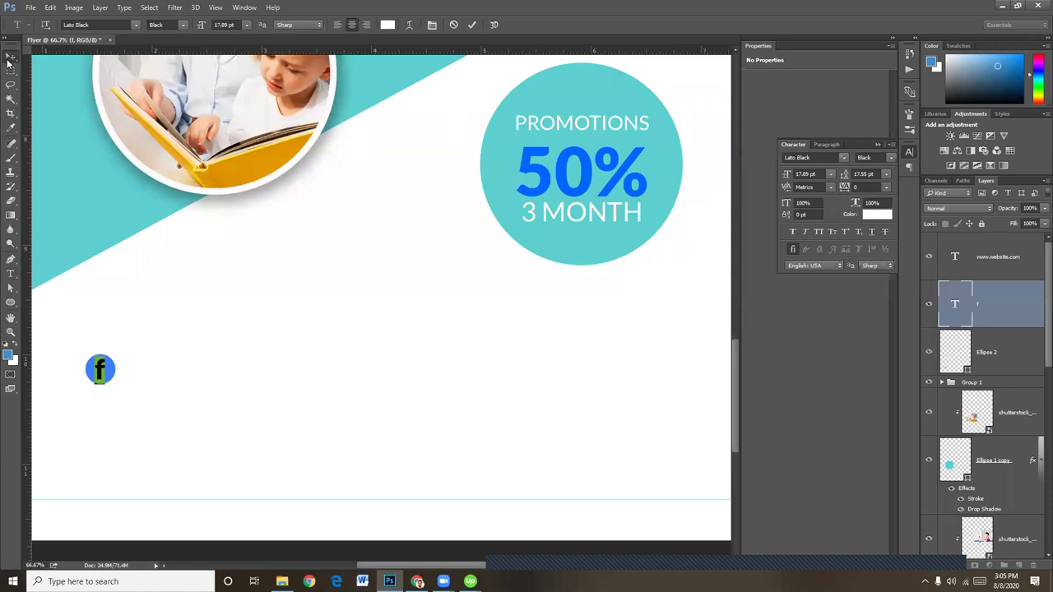
pyautogui.hotkey('ctrl', 't')
pyautogui.moveTo(111, 352); pyautogui.dragTo(106, 356)
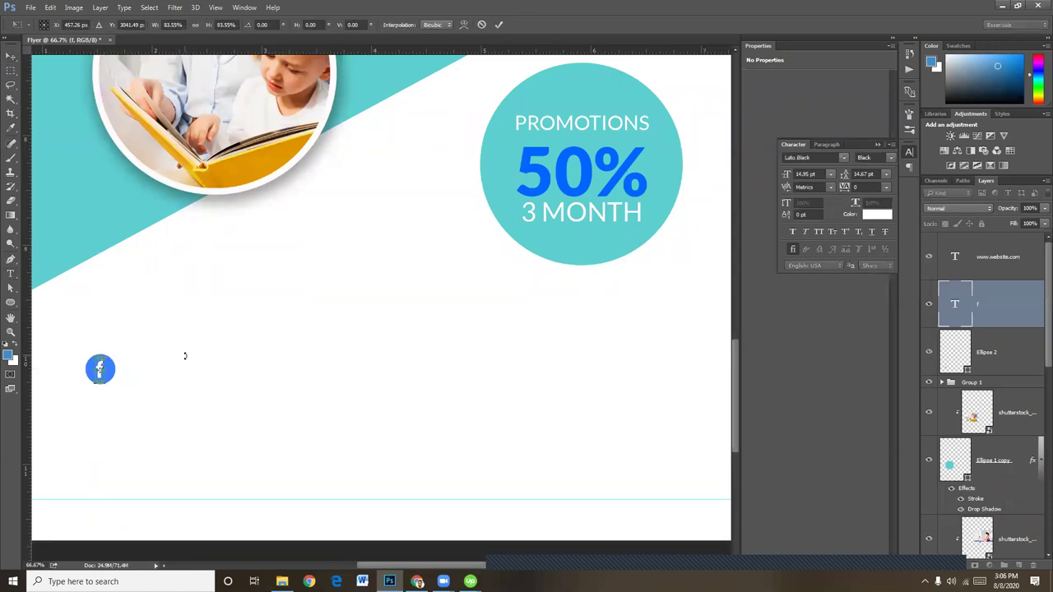
pyautogui.press('Return')
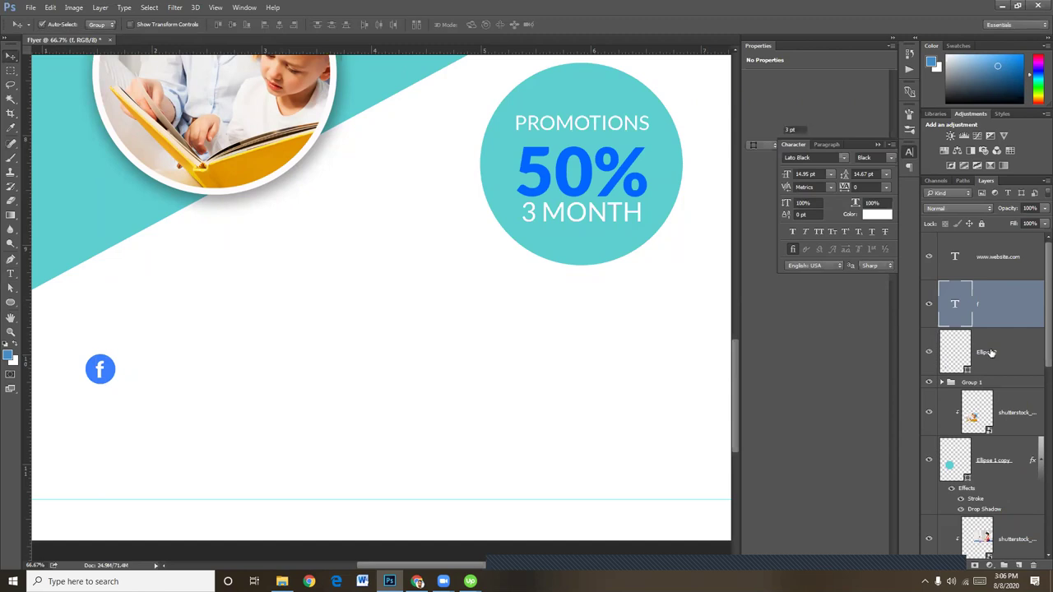
pyautogui.keyDown('ctrl'); pyautogui.click(987, 352); pyautogui.keyUp('ctrl')
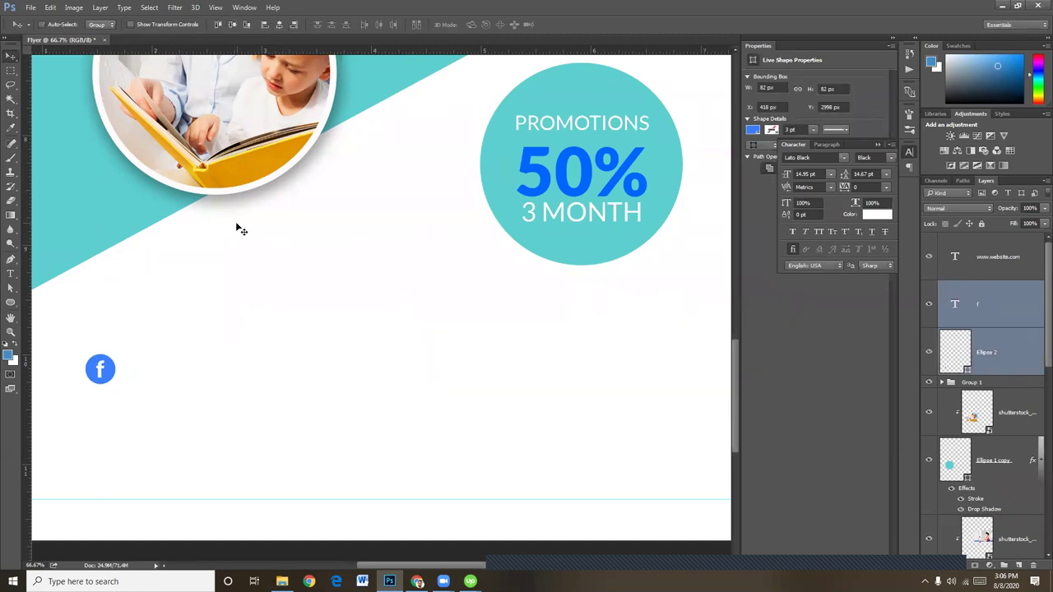
# Set the f's font style to Lato Regular and zoom back out to 50%
pyautogui.click(10, 274)
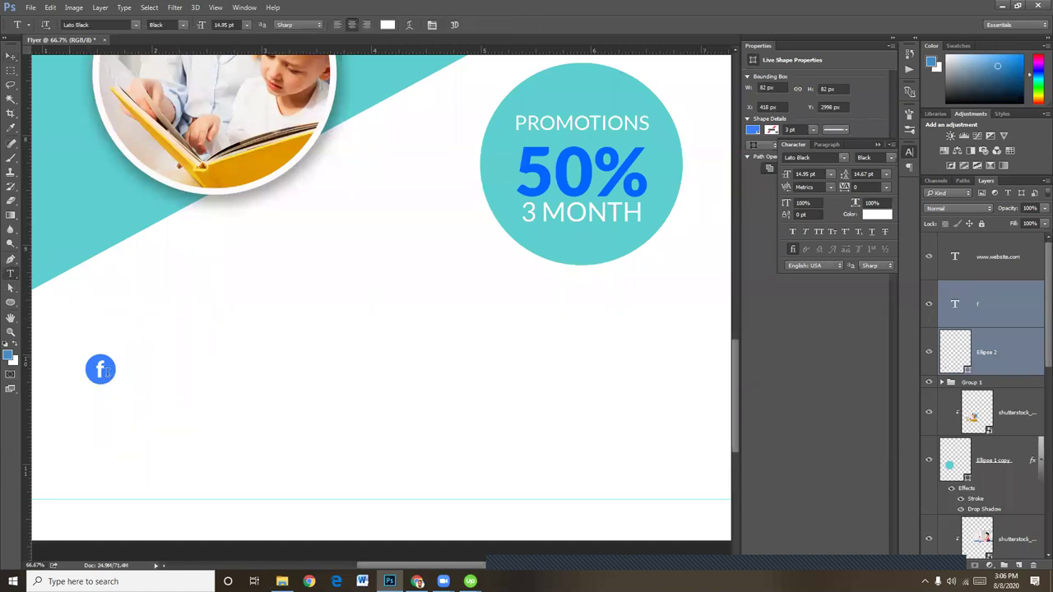
pyautogui.click(101, 369)
pyautogui.doubleClick(101, 369)
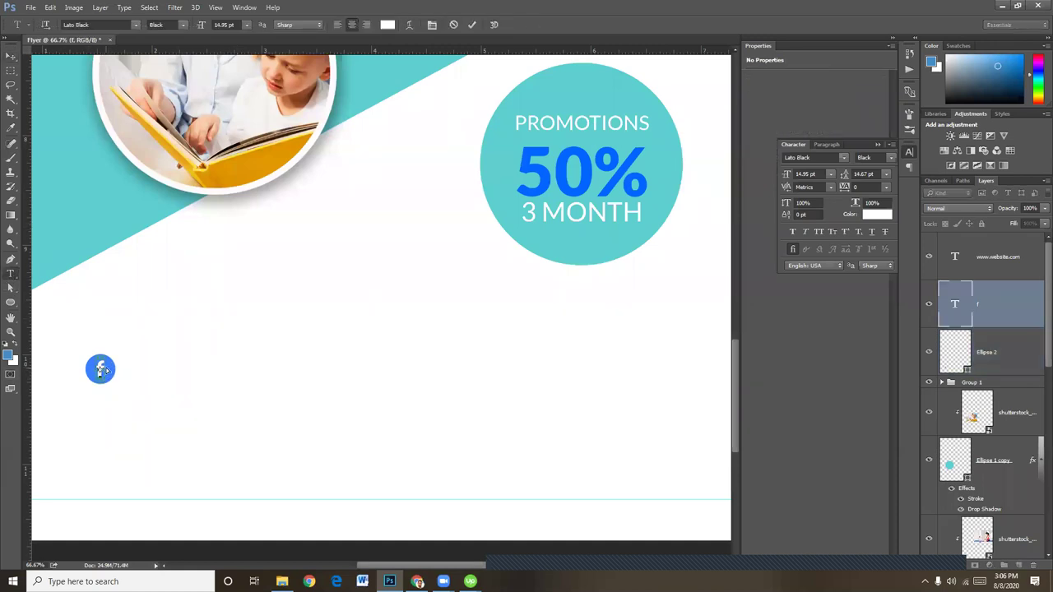
pyautogui.click(183, 29)
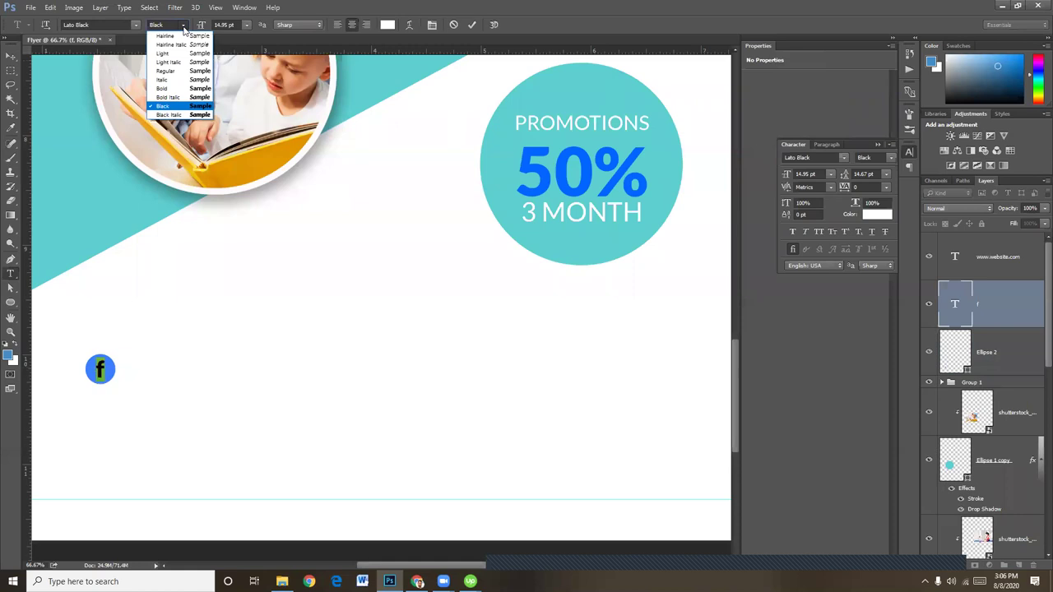
pyautogui.click(165, 93)
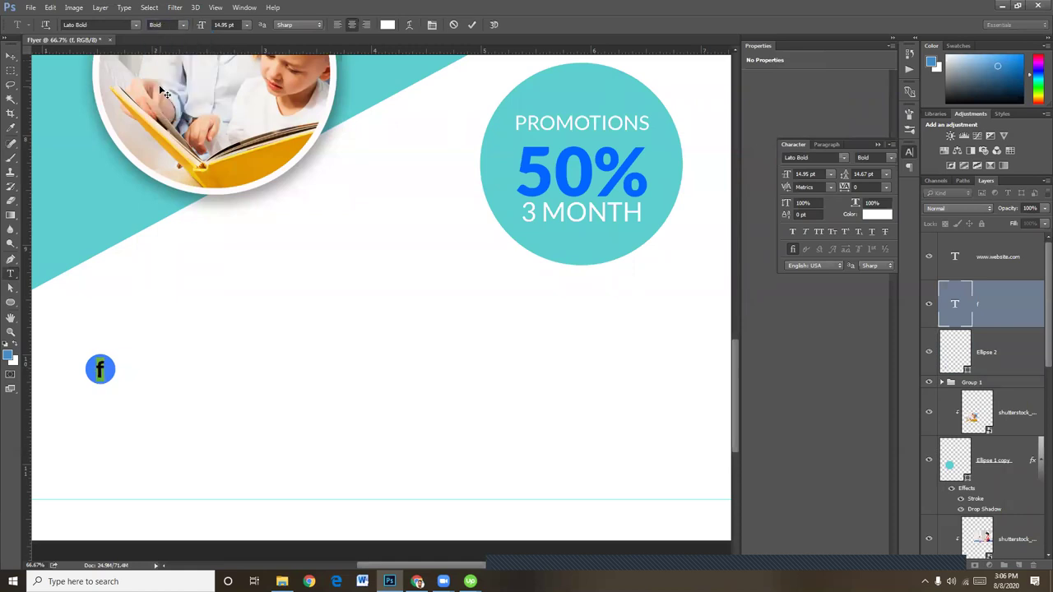
pyautogui.click(183, 29)
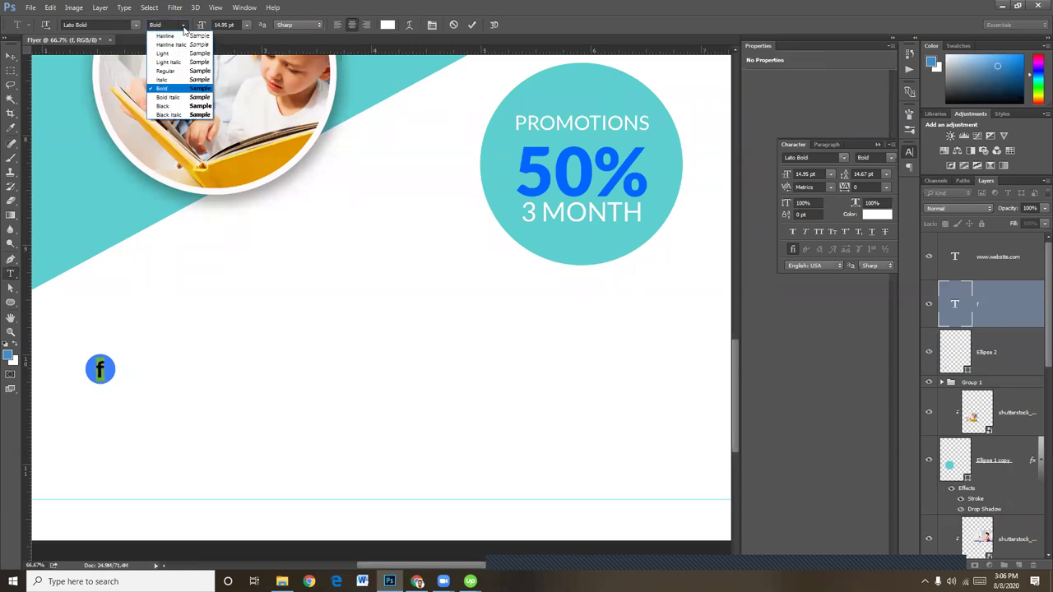
pyautogui.click(167, 73)
pyautogui.click(11, 55)
pyautogui.hotkey('ctrl', '-')
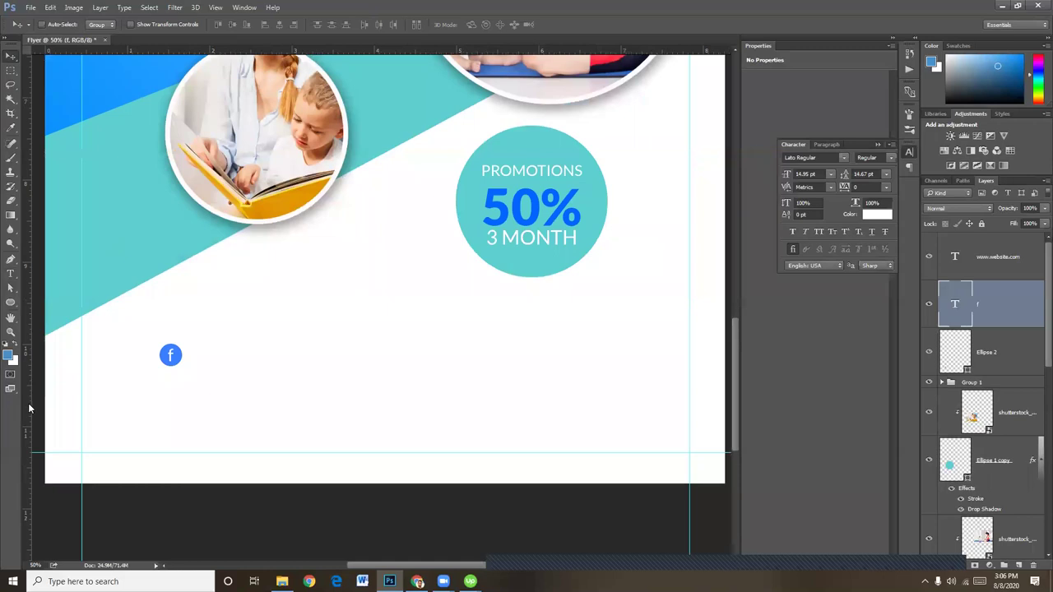
# Type the handle text beside the Facebook icon and colour it dark grey #1f1f1f
pyautogui.click(19, 276)
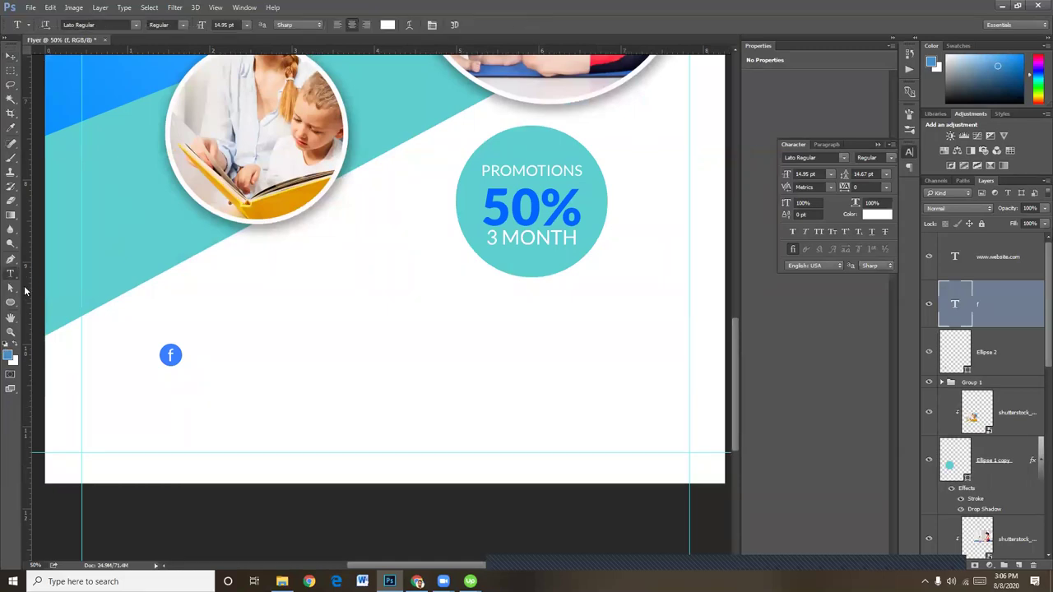
pyautogui.click(201, 349)
pyautogui.write('fa')
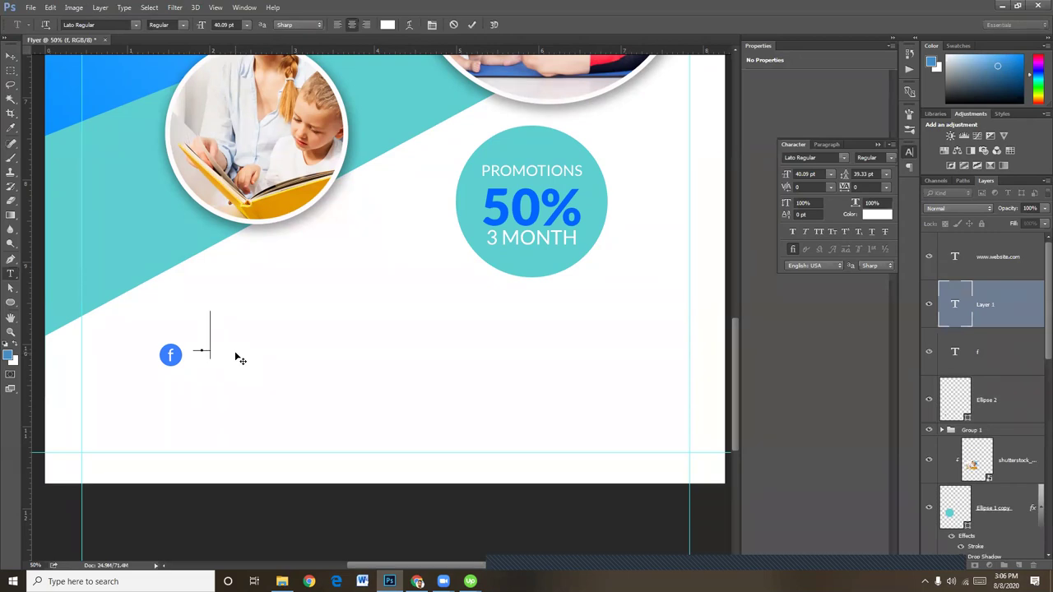
pyautogui.write('cebook')
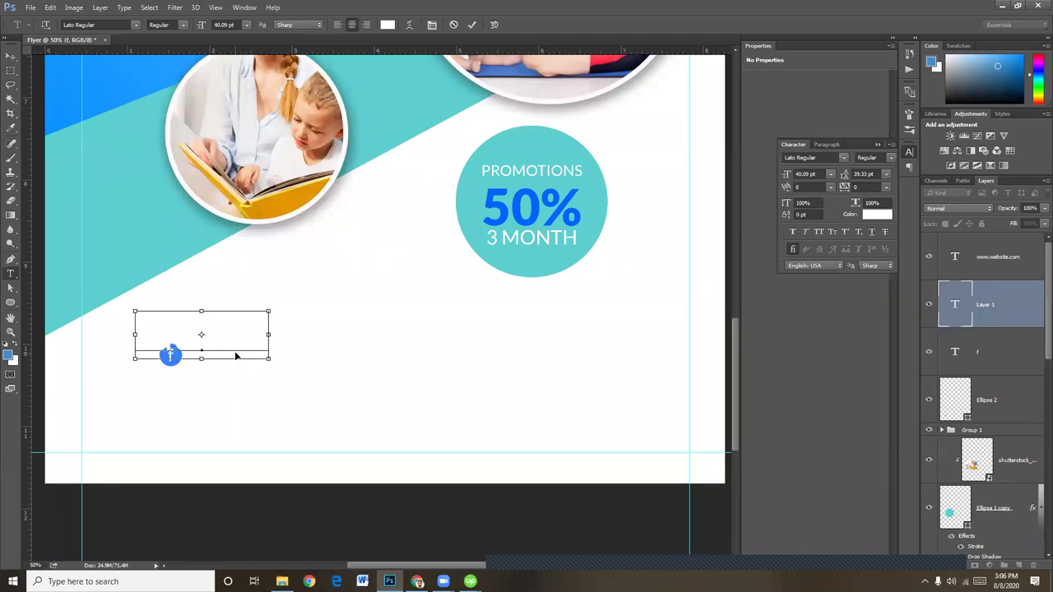
pyautogui.hotkey('ctrl', 'a')
pyautogui.click(390, 23)
pyautogui.write('1f1f1f')
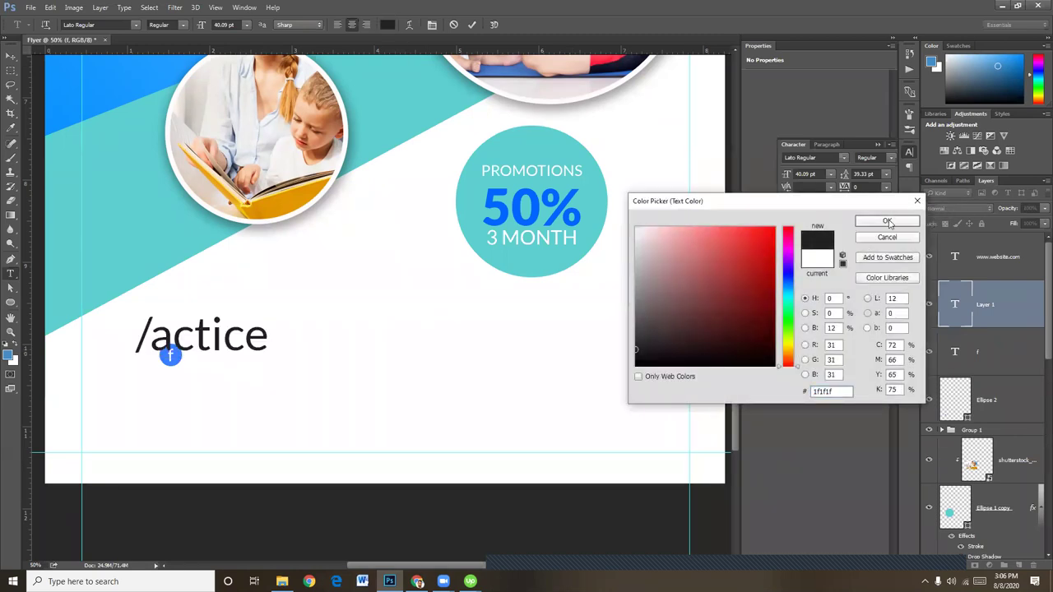
pyautogui.click(888, 223)
# Correct the misspelled handle so it reads /active
pyautogui.moveTo(244, 335); pyautogui.dragTo(224, 336)
pyautogui.write('v')
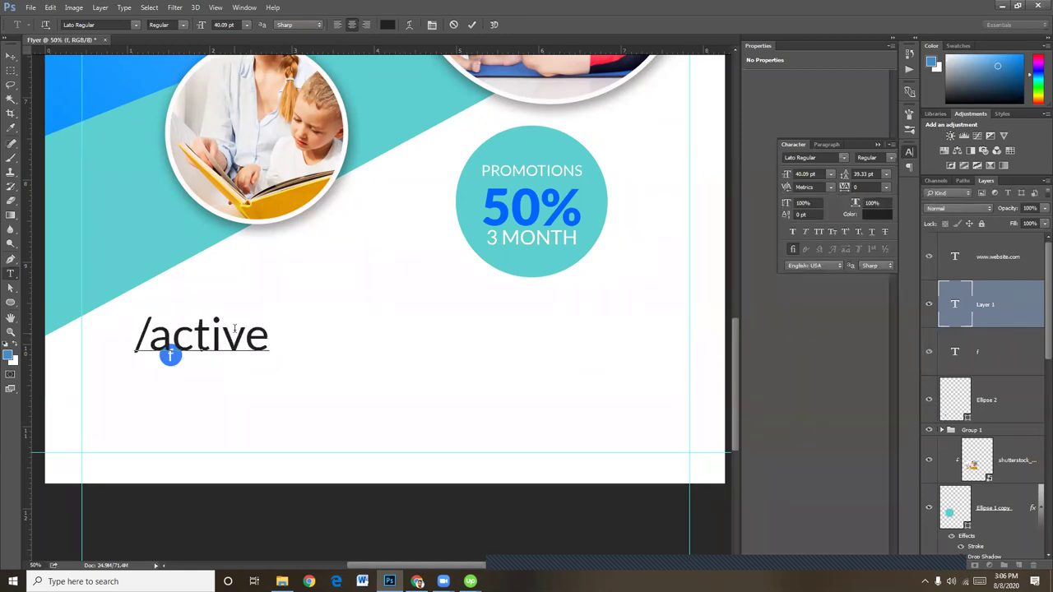
pyautogui.hotkey('ctrl', 'Return')
# Move /active right of the icon and shrink it to about 56%
pyautogui.click(11, 56)
pyautogui.moveTo(206, 347); pyautogui.dragTo(269, 366)
pyautogui.hotkey('ctrl', 't')
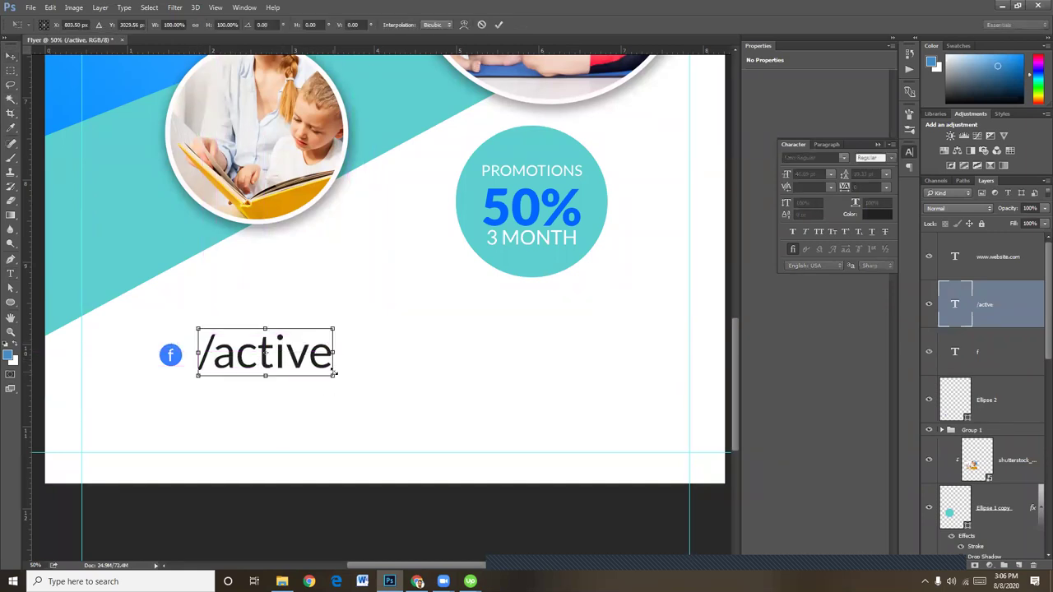
pyautogui.moveTo(337, 377); pyautogui.dragTo(225, 356)
pyautogui.press('Return')
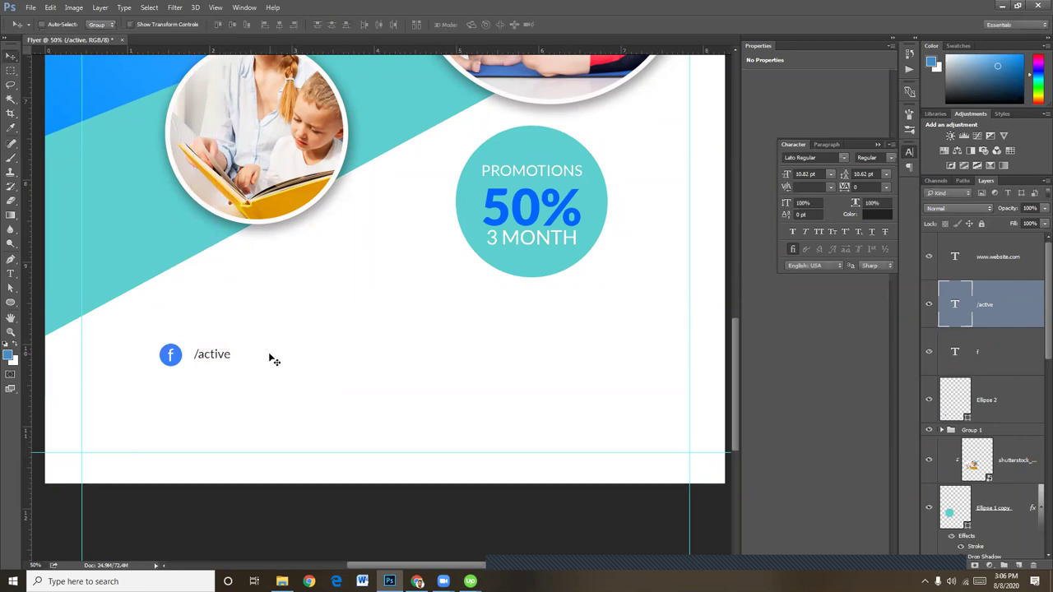
# Extend the handle to /activesportscenter and reposition it just right of the icon
pyautogui.click(11, 273)
pyautogui.click(223, 354)
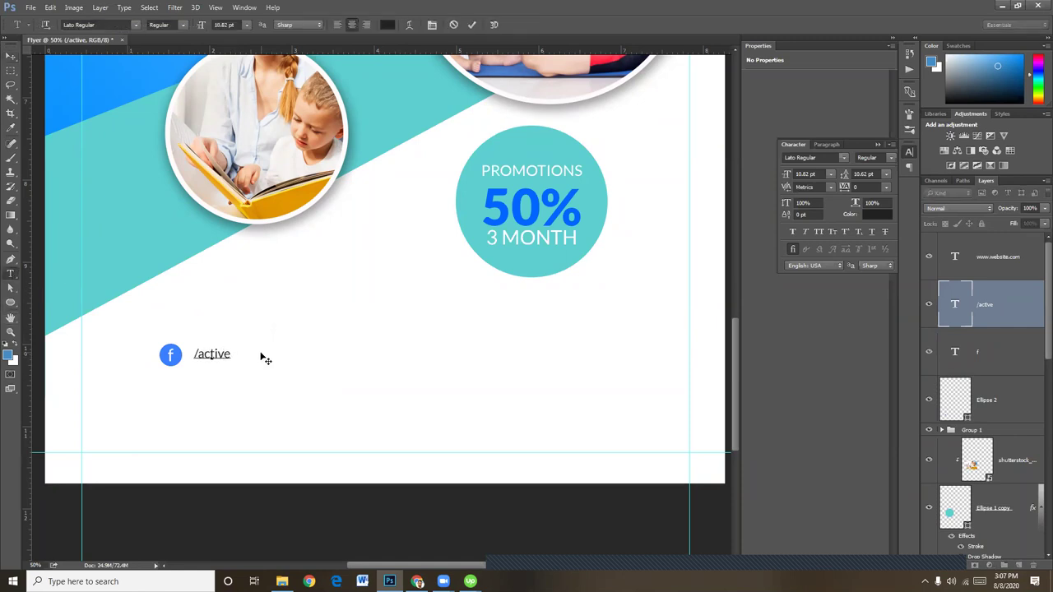
pyautogui.write('sportscenter')
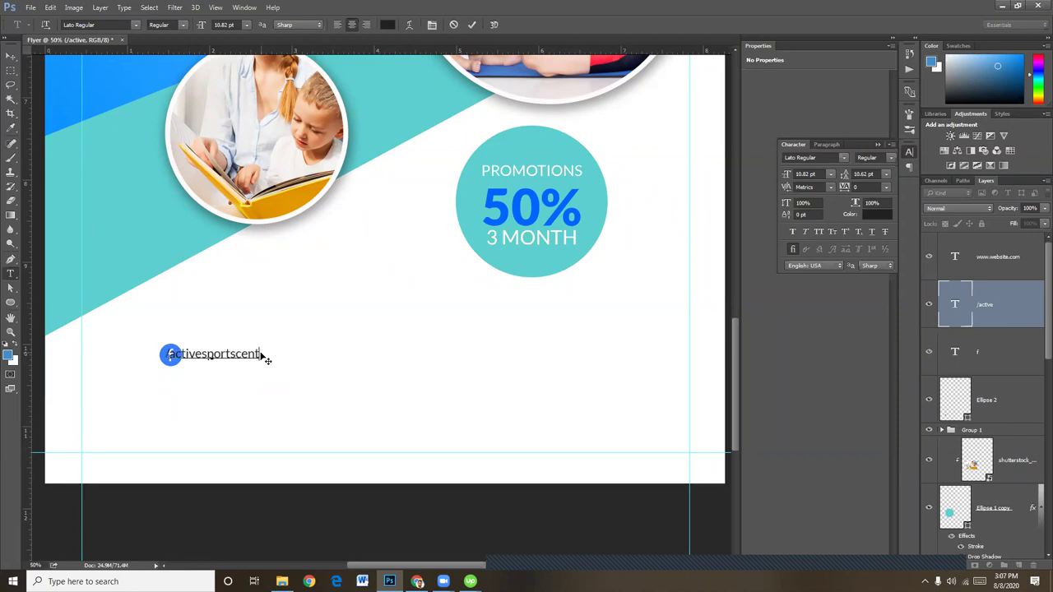
pyautogui.click(11, 55)
pyautogui.moveTo(232, 354); pyautogui.dragTo(265, 356)
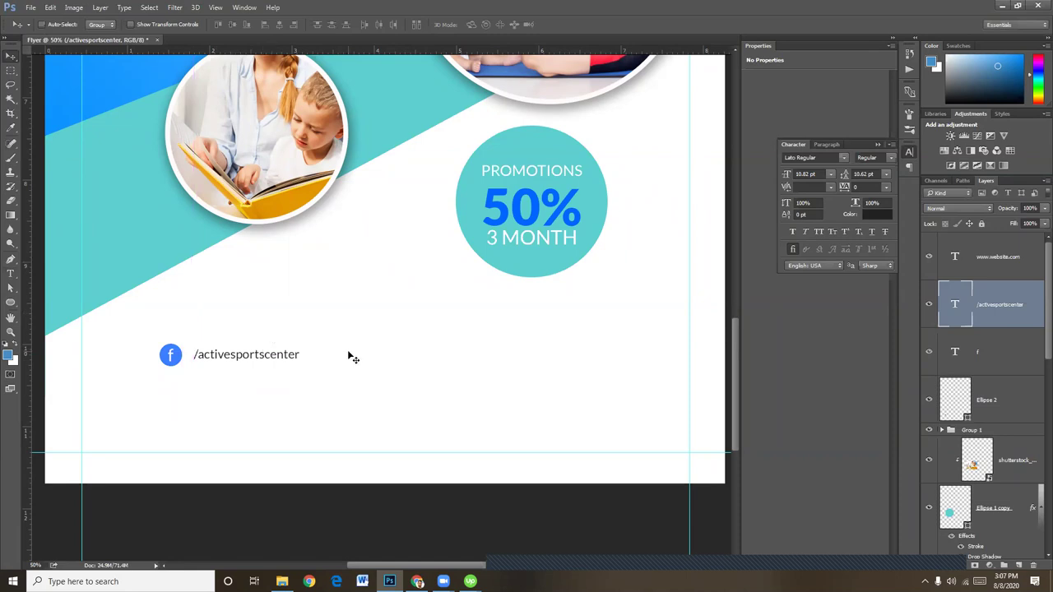
# Group the circle, f letter and handle as 'f', then duplicate the row below
pyautogui.keyDown('shift'); pyautogui.click(1003, 355); pyautogui.keyUp('shift')
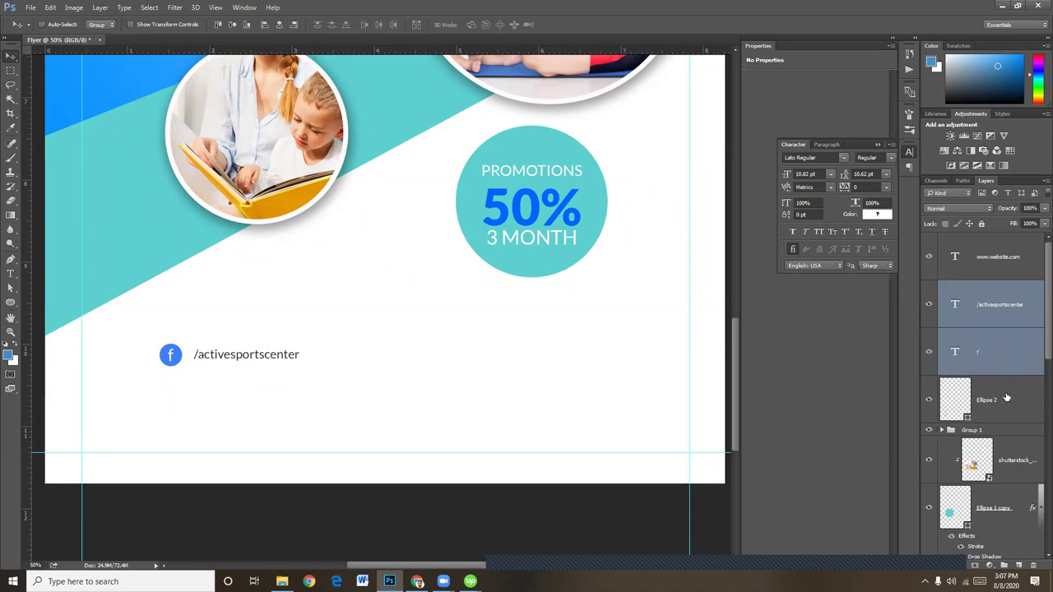
pyautogui.keyDown('shift'); pyautogui.click(1005, 398); pyautogui.keyUp('shift')
pyautogui.hotkey('ctrl', 'g')
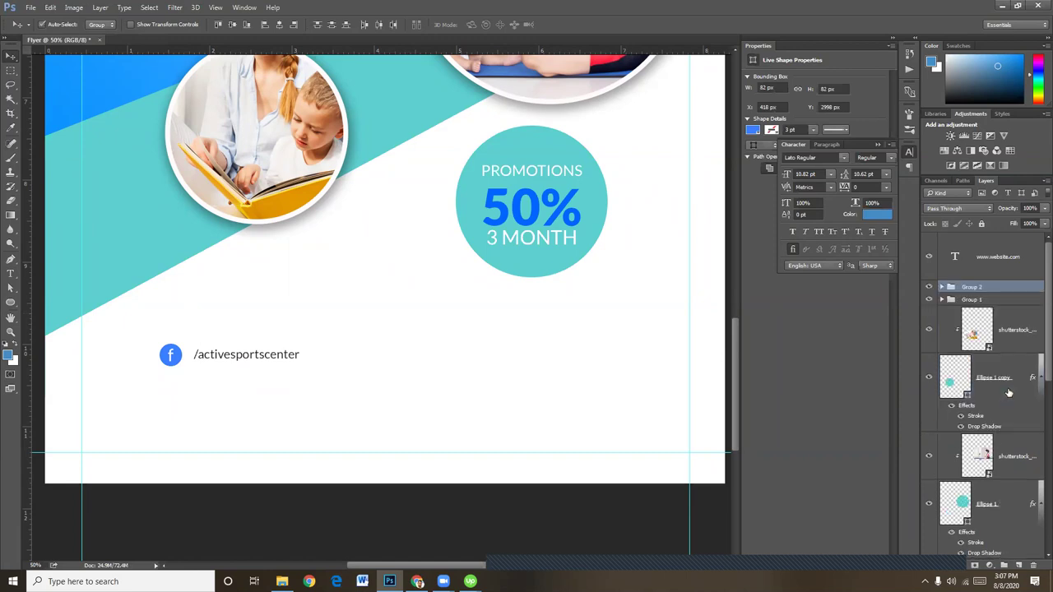
pyautogui.doubleClick(973, 287)
pyautogui.write('f')
pyautogui.press('Return')
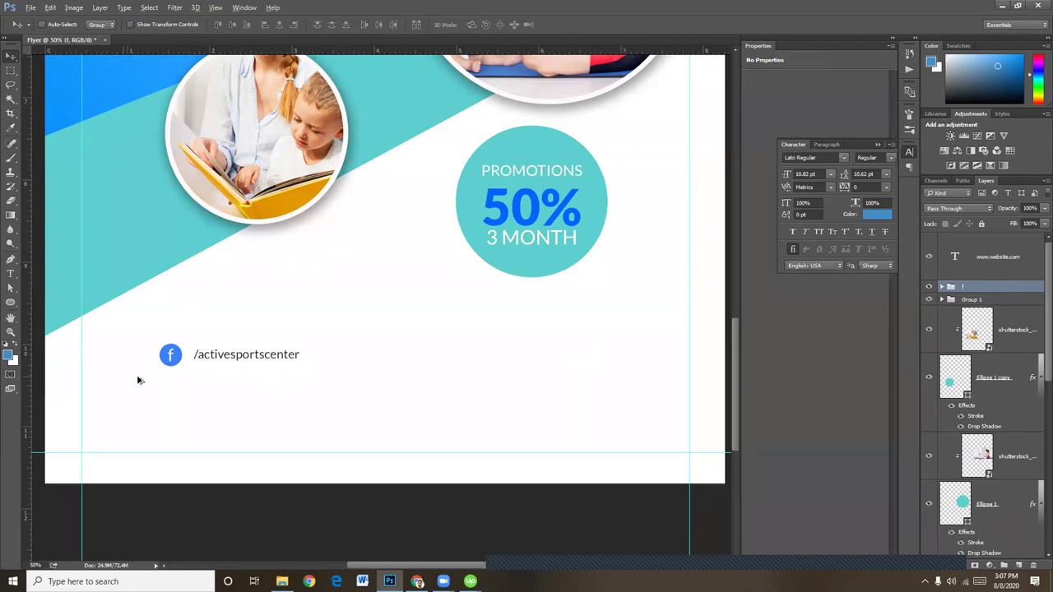
pyautogui.moveTo(191, 394); pyautogui.dragTo(194, 440)
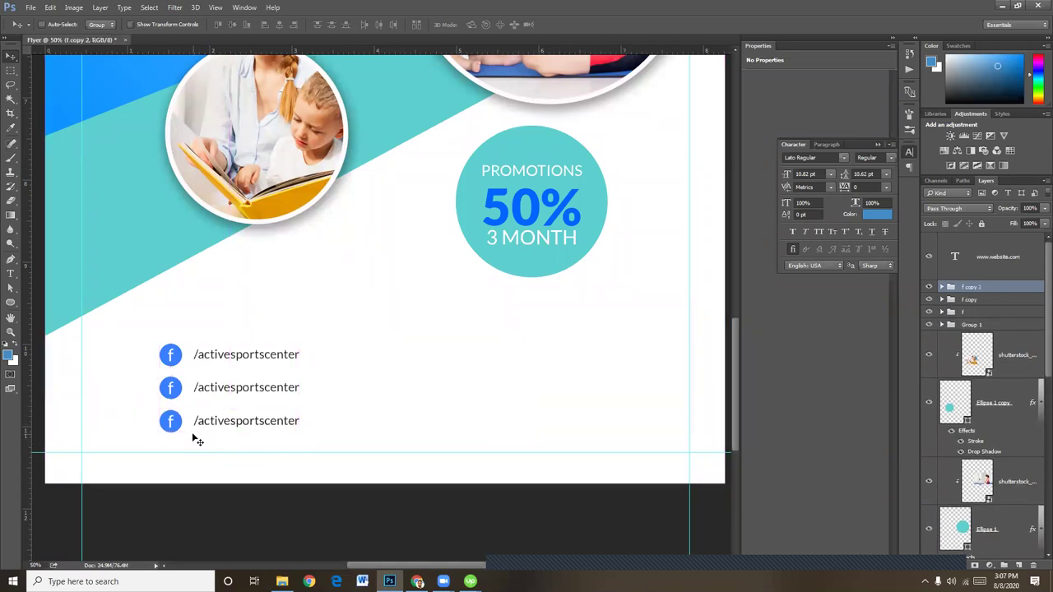
# Replace the middle icon's f with a t to make a Twitter icon
pyautogui.hotkey('ctrl', '+')
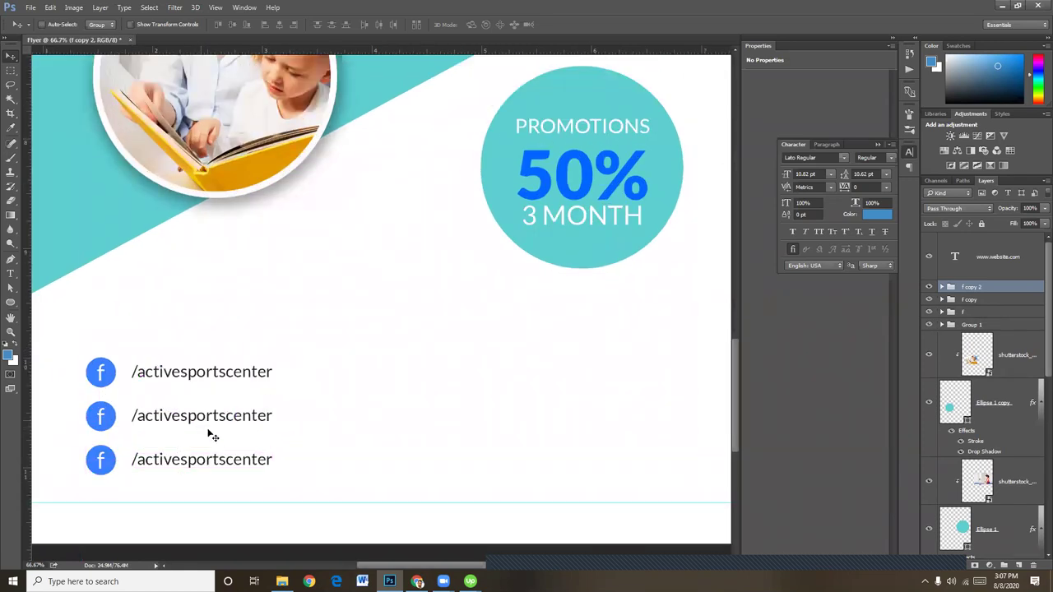
pyautogui.click(11, 274)
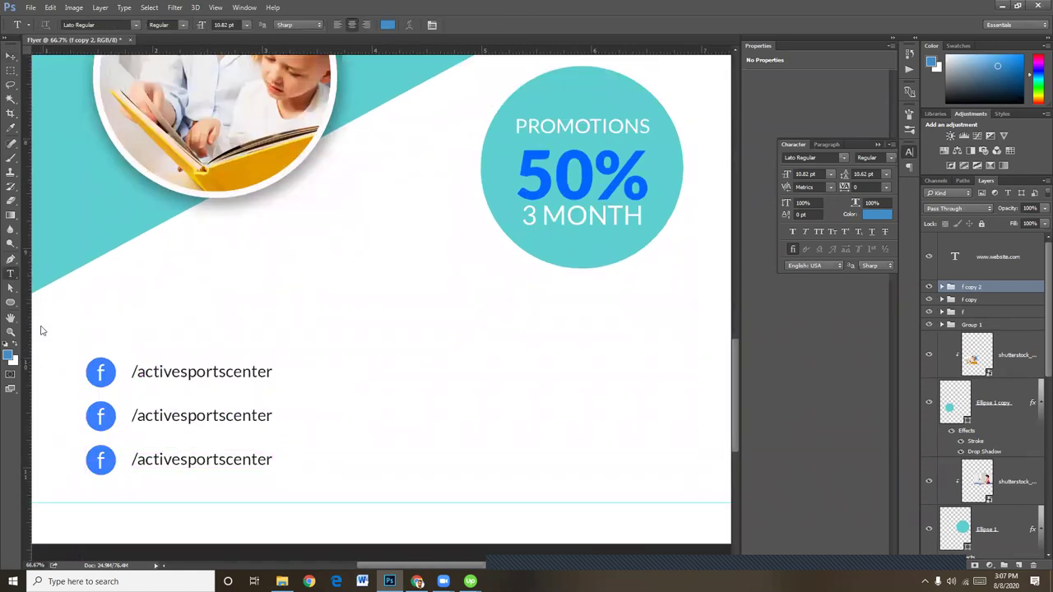
pyautogui.click(102, 417)
pyautogui.moveTo(106, 416); pyautogui.dragTo(98, 418)
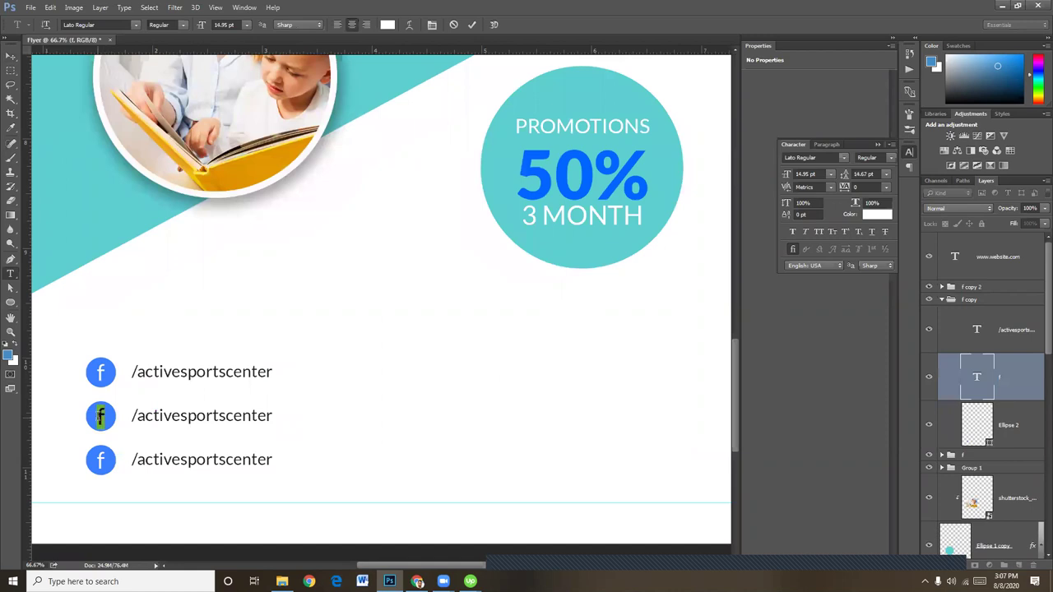
pyautogui.write('t')
pyautogui.click(11, 56)
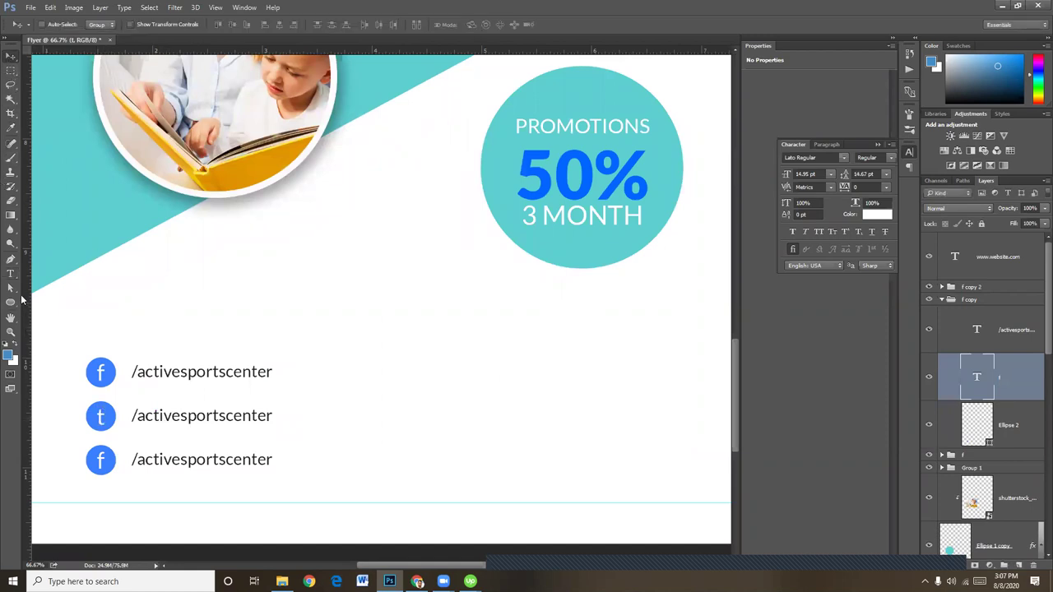
pyautogui.click(11, 274)
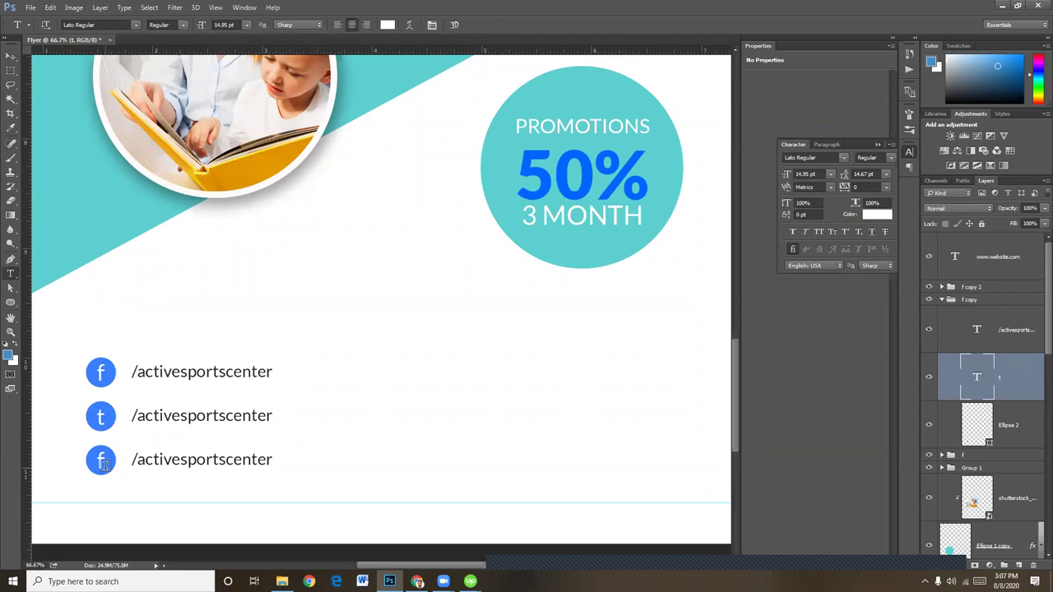
pyautogui.click(11, 56)
# Switch to the Custom Shape Tool and open its shape picker
pyautogui.click(11, 305)
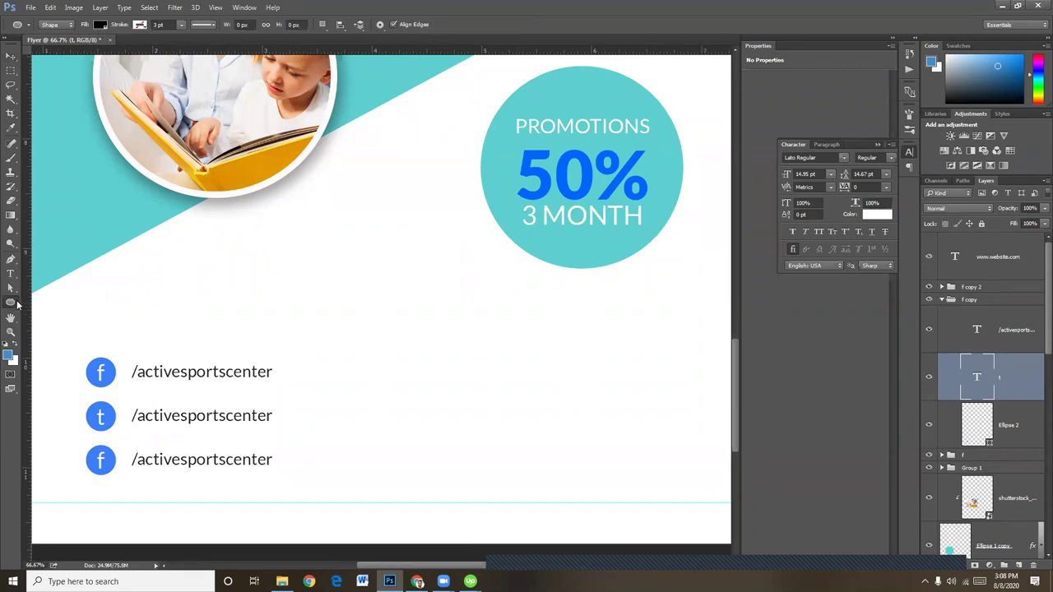
pyautogui.rightClick(15, 305)
pyautogui.click(62, 353)
pyautogui.click(418, 24)
# Scroll through the available shapes and open the picker's shape-set menu
pyautogui.scroll(-3, 417, 160)
pyautogui.scroll(-8, 417, 161)
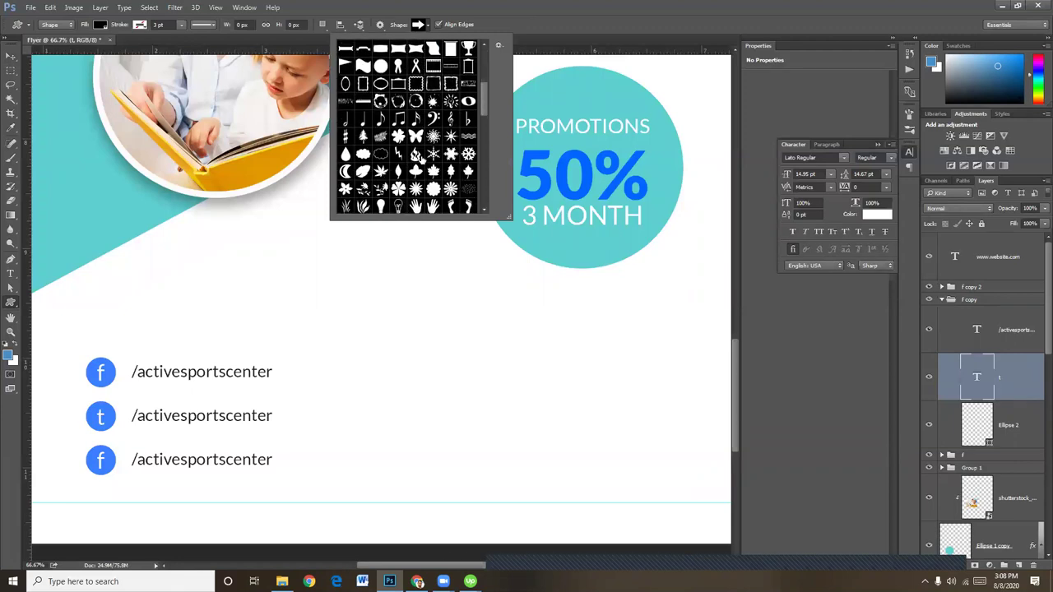
pyautogui.scroll(-10, 423, 166)
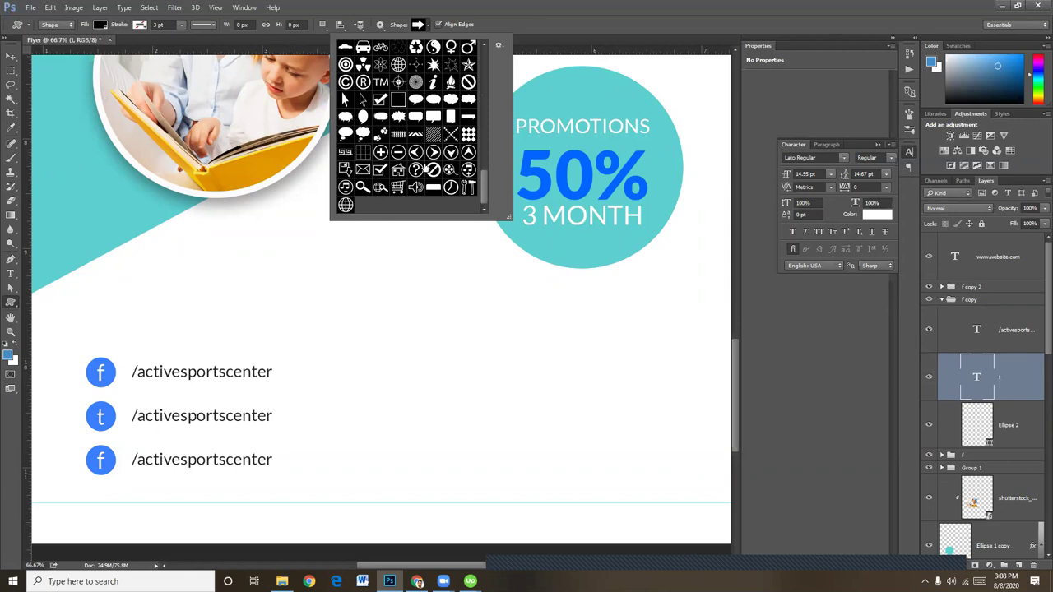
pyautogui.scroll(2, 424, 167)
pyautogui.scroll(5, 426, 168)
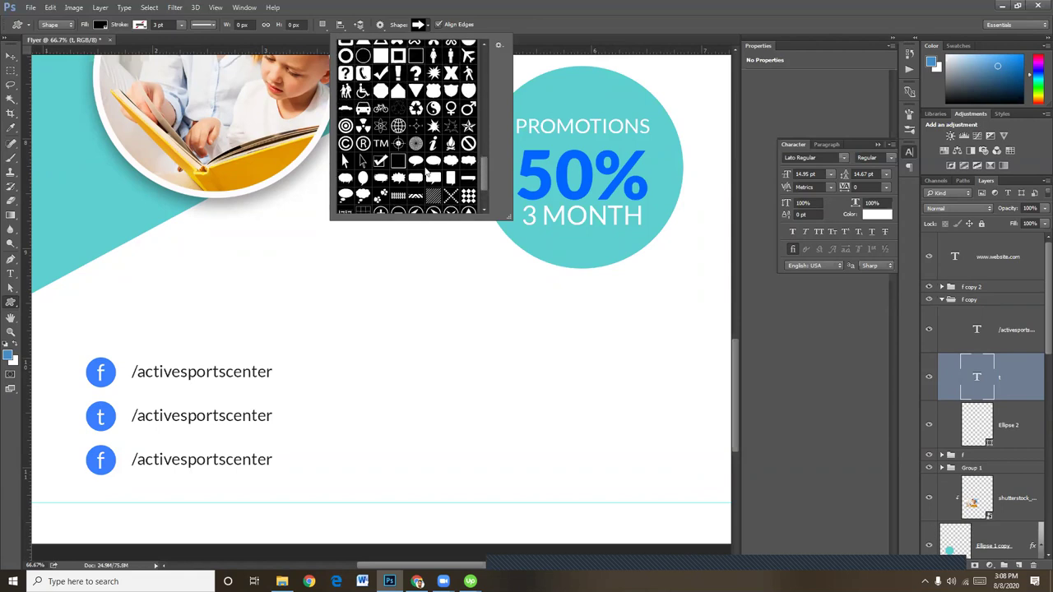
pyautogui.scroll(5, 426, 169)
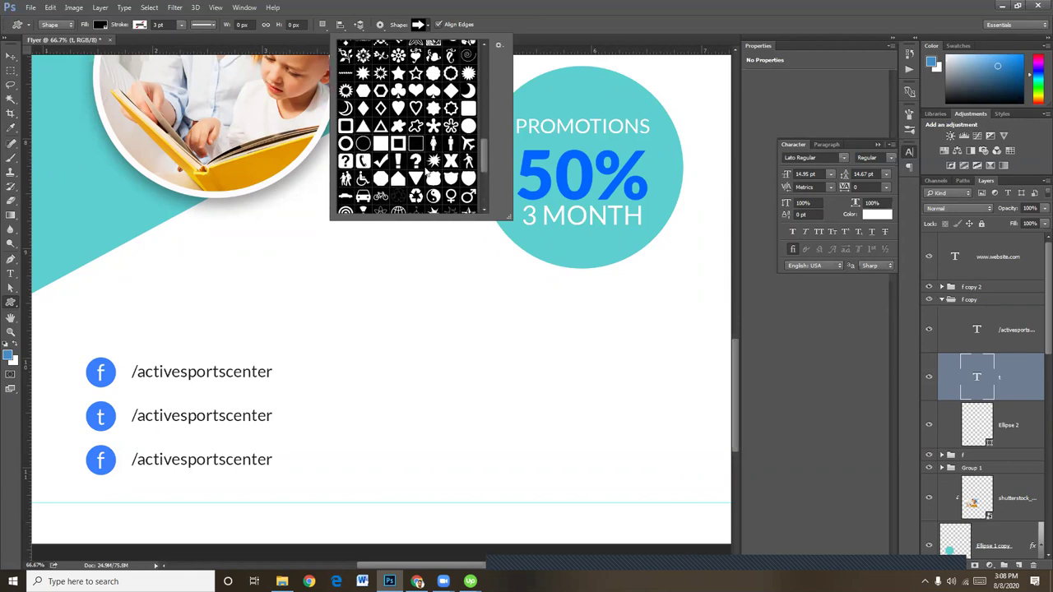
pyautogui.scroll(7, 424, 170)
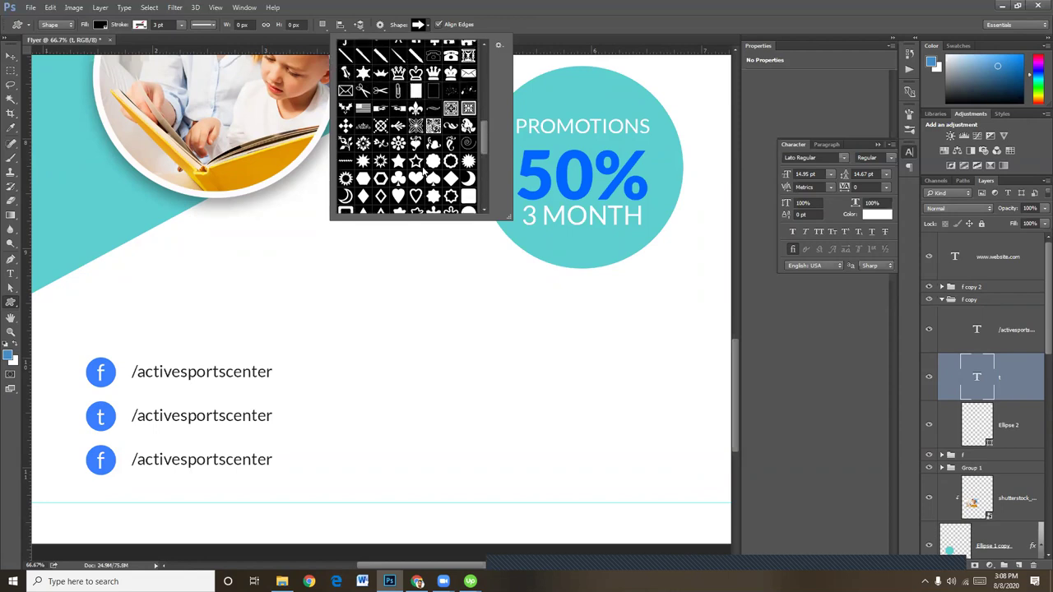
pyautogui.scroll(8, 420, 171)
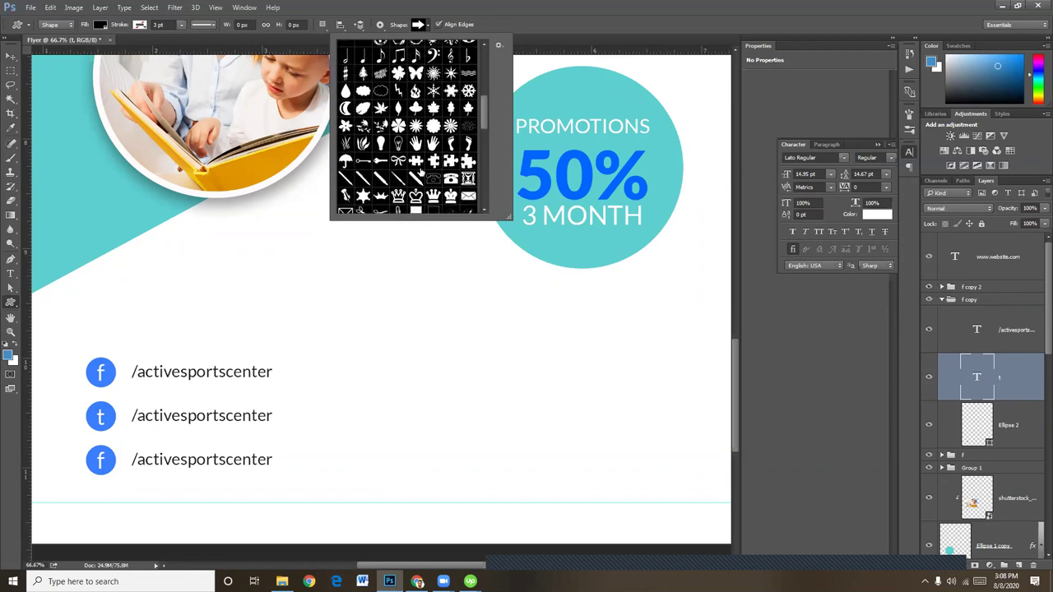
pyautogui.scroll(5, 421, 171)
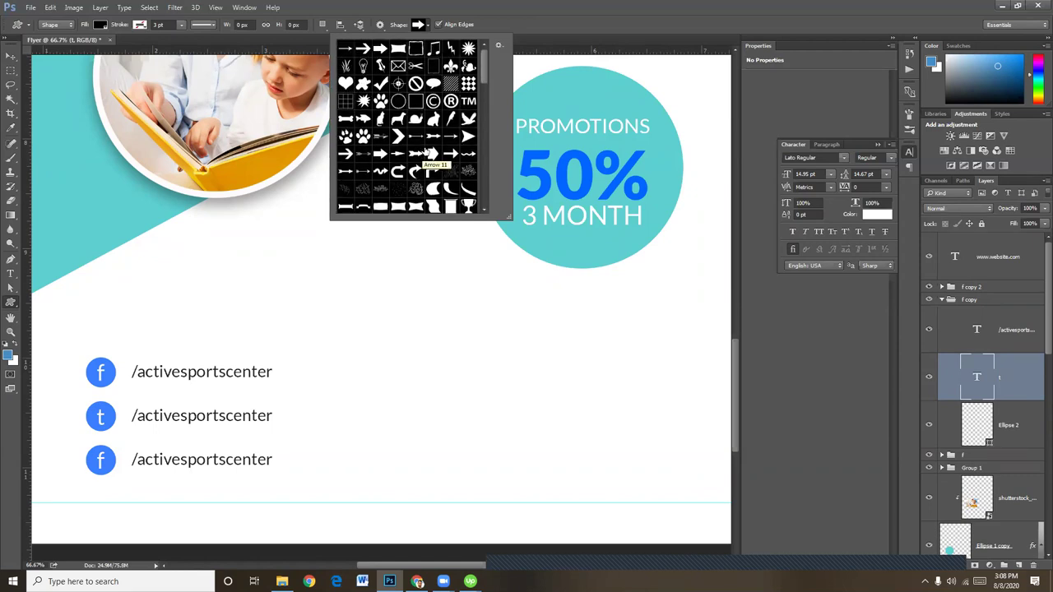
pyautogui.click(499, 47)
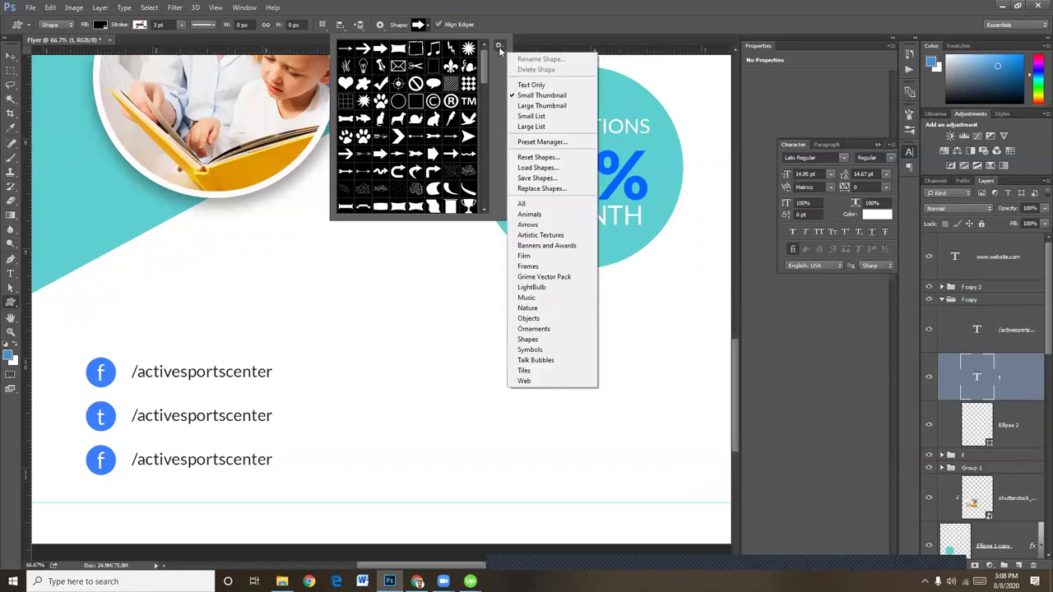
# Append the All shape set to the library and pick the phone shape
pyautogui.click(521, 203)
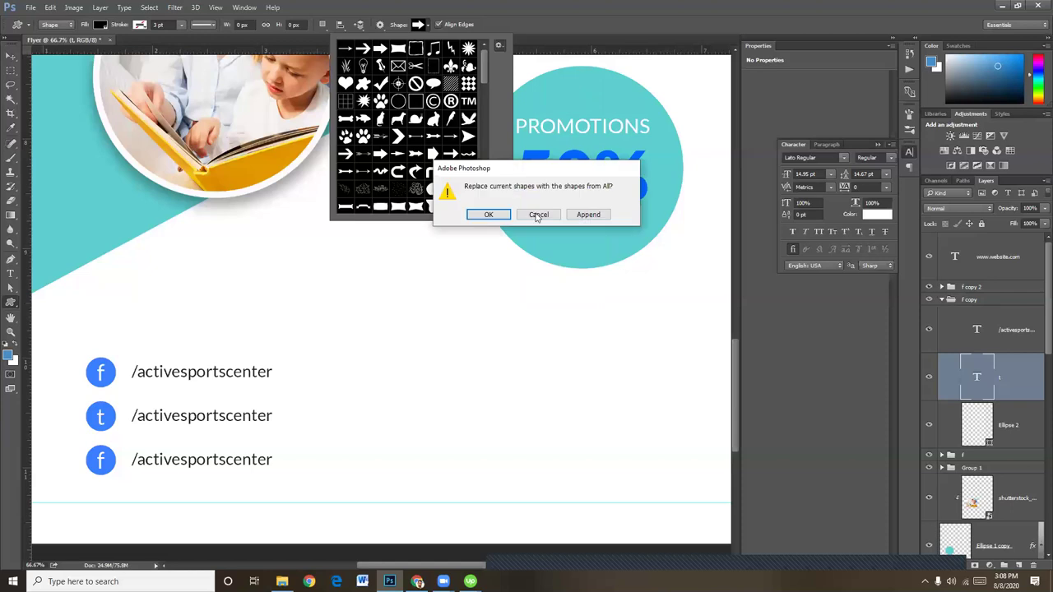
pyautogui.click(588, 215)
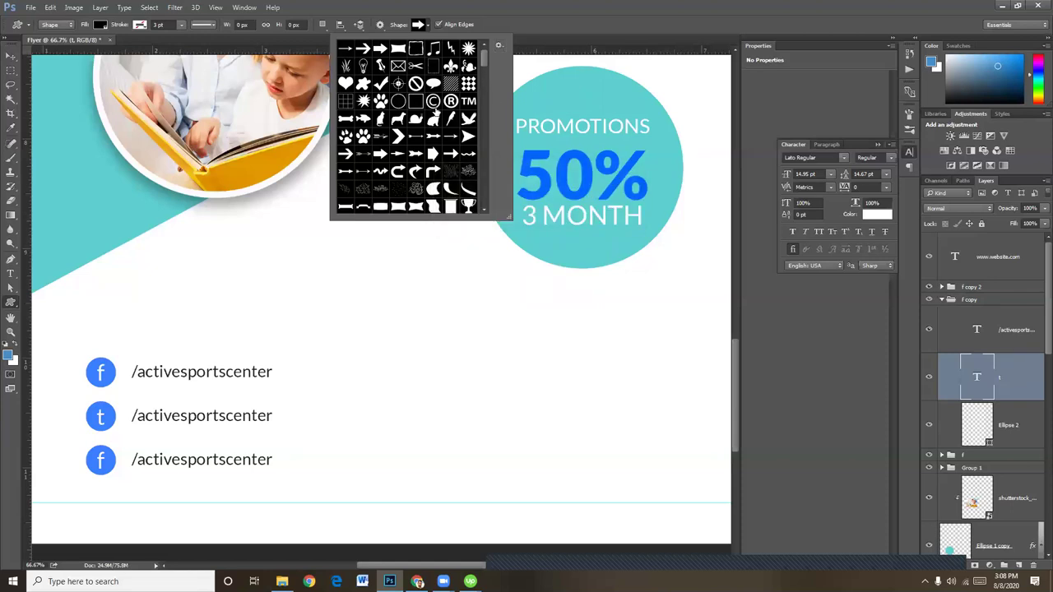
pyautogui.scroll(-5, 438, 116)
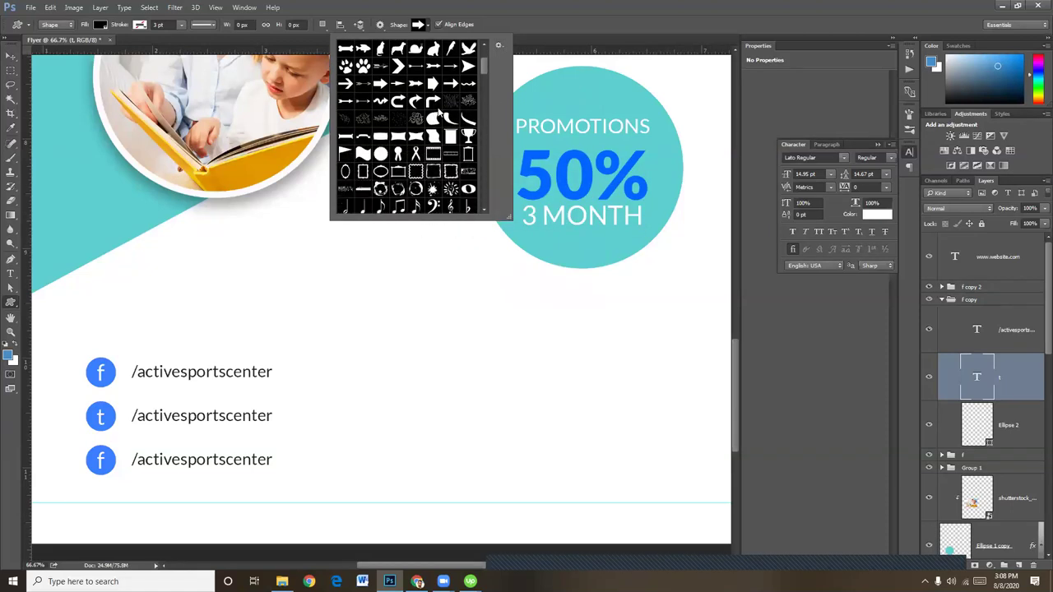
pyautogui.scroll(-8, 441, 115)
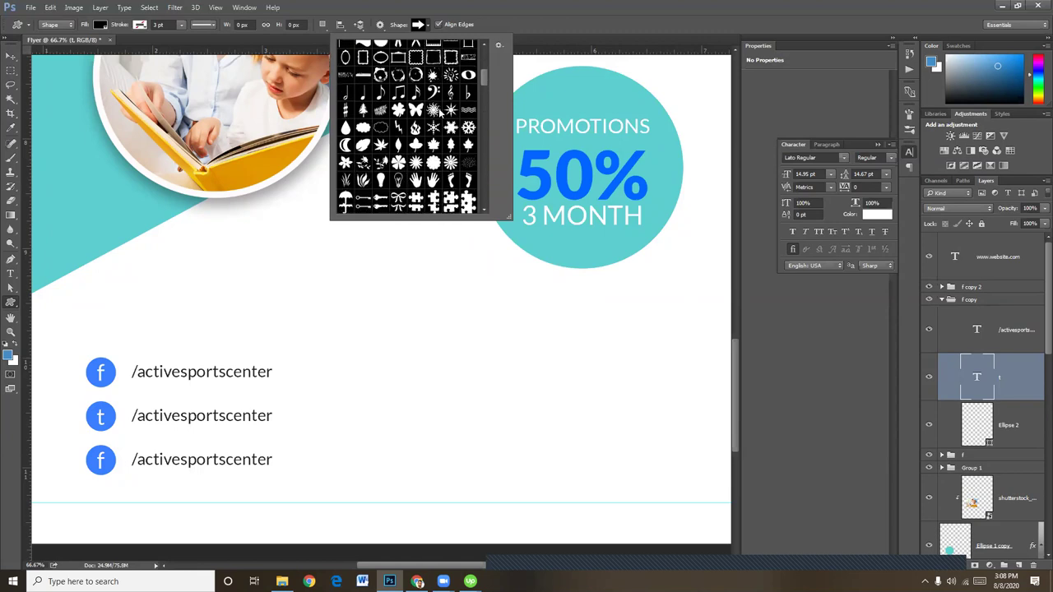
pyautogui.scroll(-6, 441, 115)
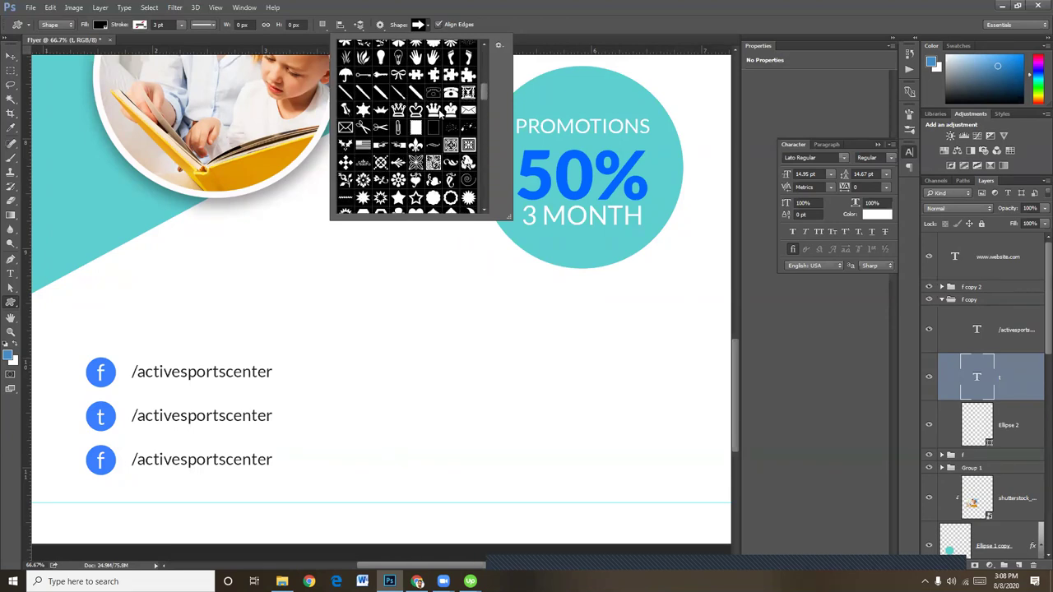
pyautogui.scroll(-7, 441, 113)
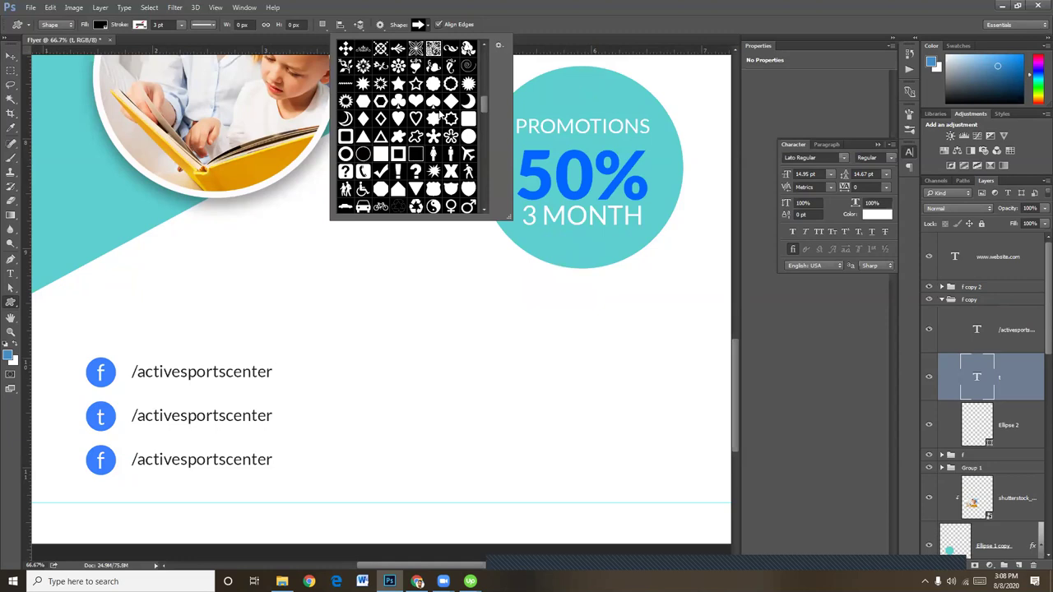
pyautogui.scroll(-6, 440, 114)
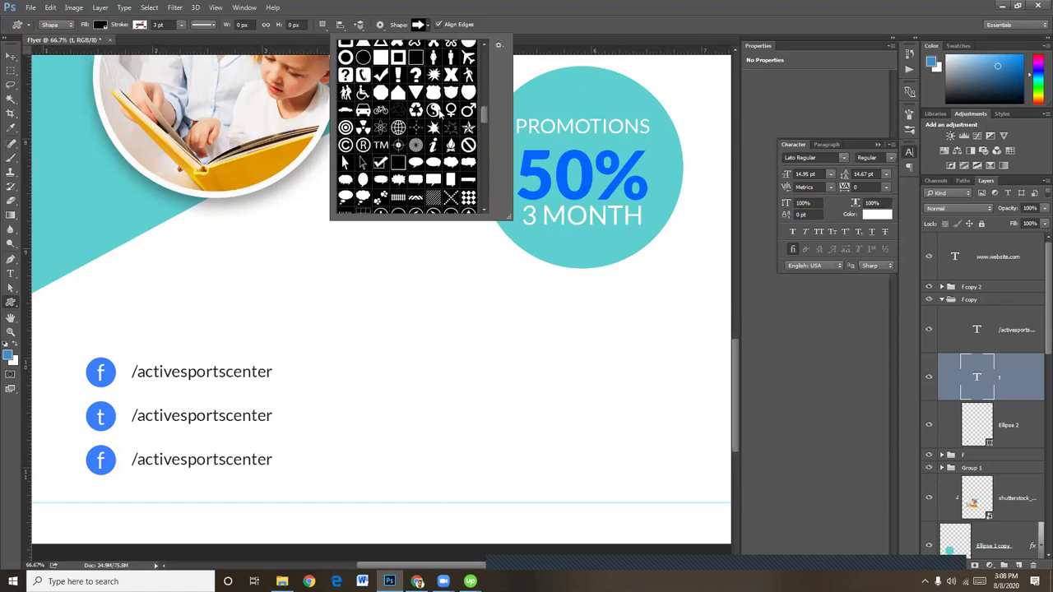
pyautogui.scroll(-3, 439, 115)
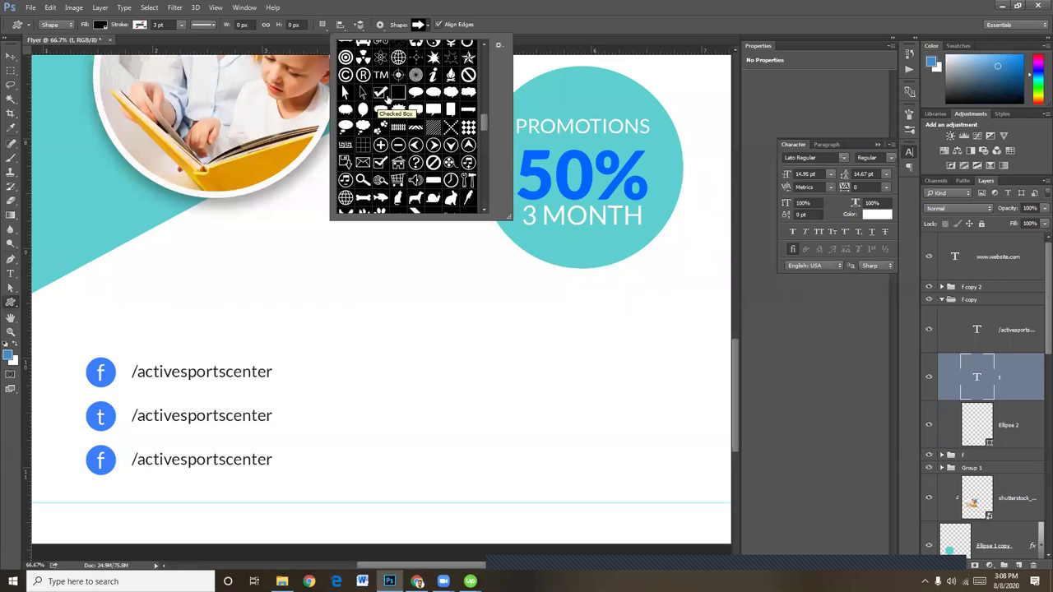
pyautogui.scroll(1, 393, 100)
pyautogui.scroll(3, 397, 102)
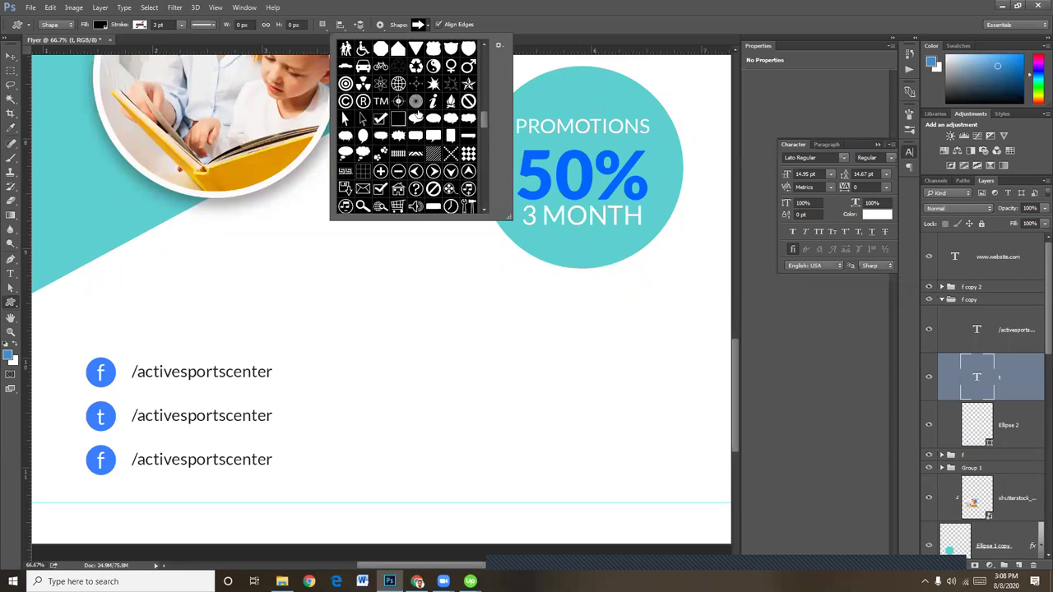
pyautogui.scroll(1, 418, 110)
pyautogui.click(363, 75)
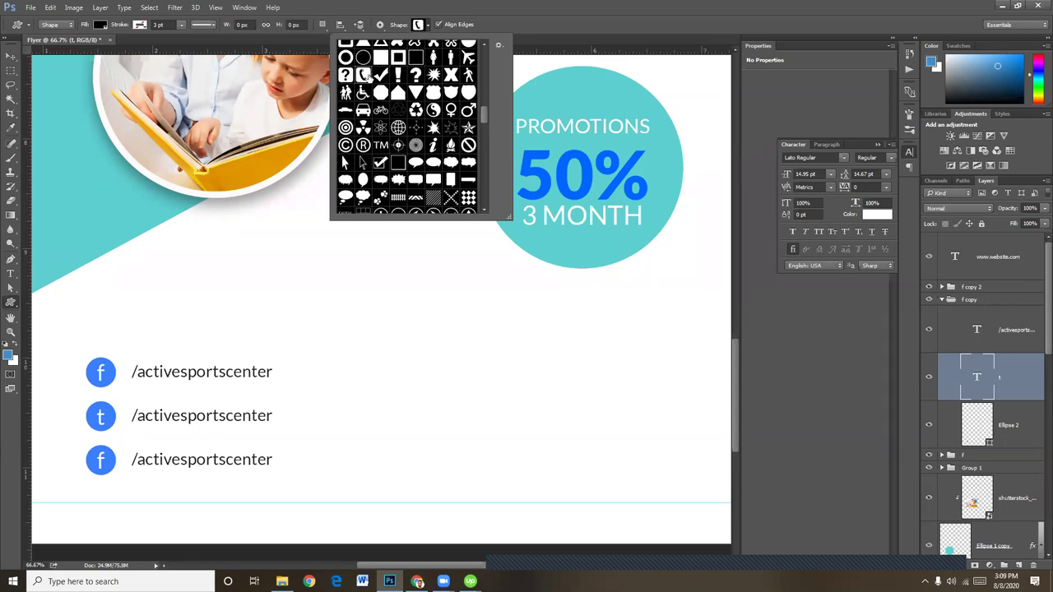
# Scroll back up through the shapes and bring up the Freepik browser window
pyautogui.scroll(2, 401, 115)
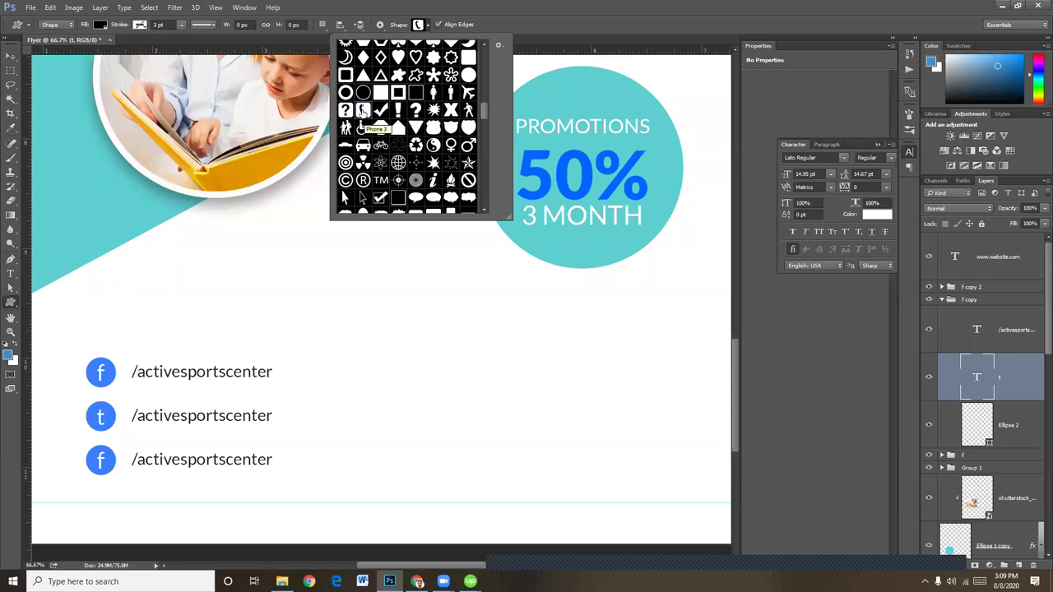
pyautogui.scroll(1, 363, 111)
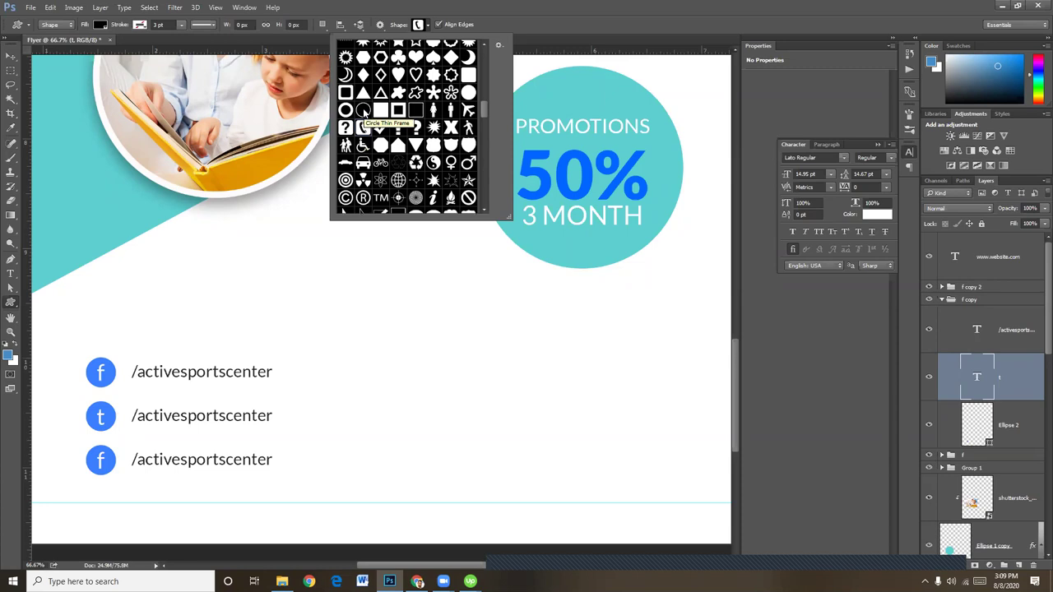
pyautogui.scroll(10, 363, 111)
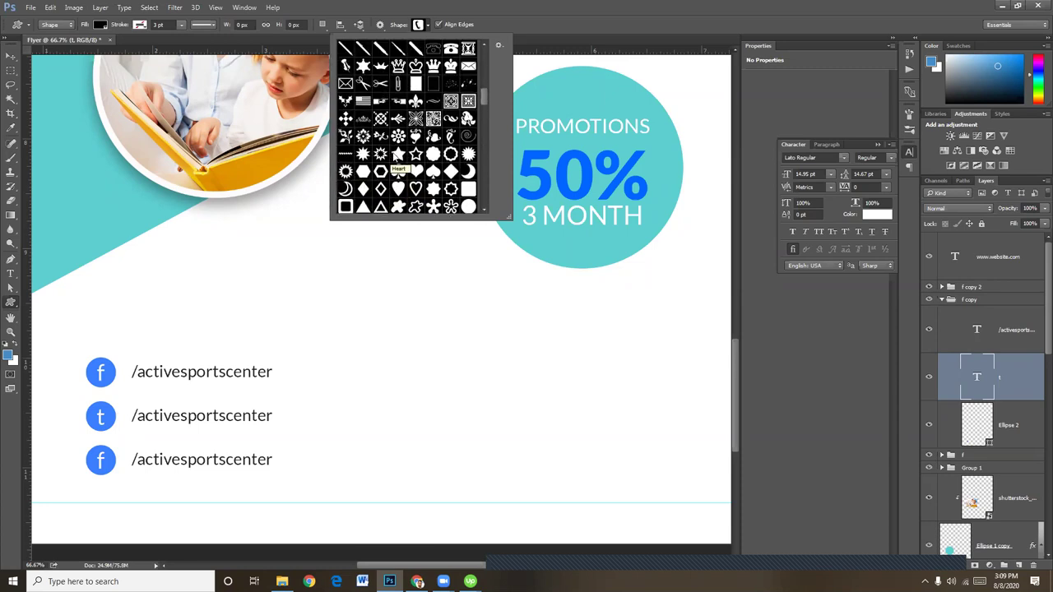
pyautogui.scroll(2, 396, 158)
pyautogui.scroll(15, 396, 158)
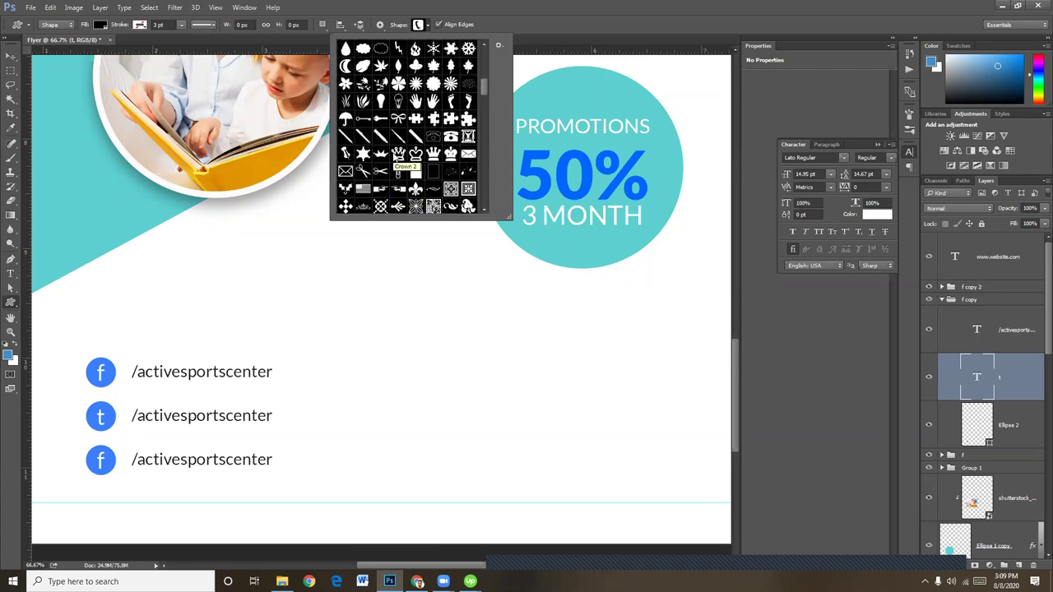
pyautogui.scroll(4, 395, 158)
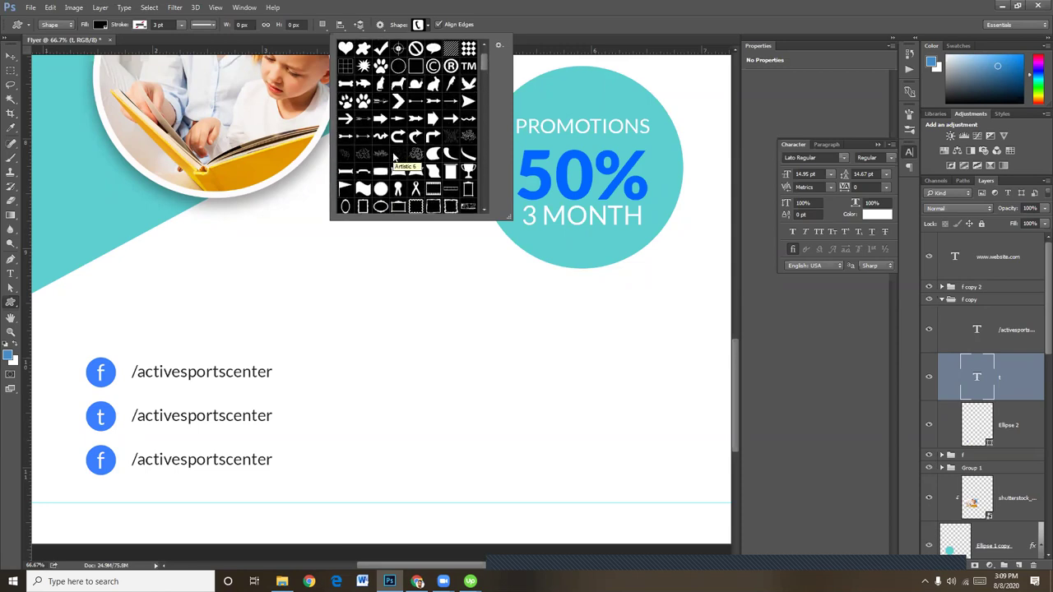
pyautogui.scroll(2, 396, 158)
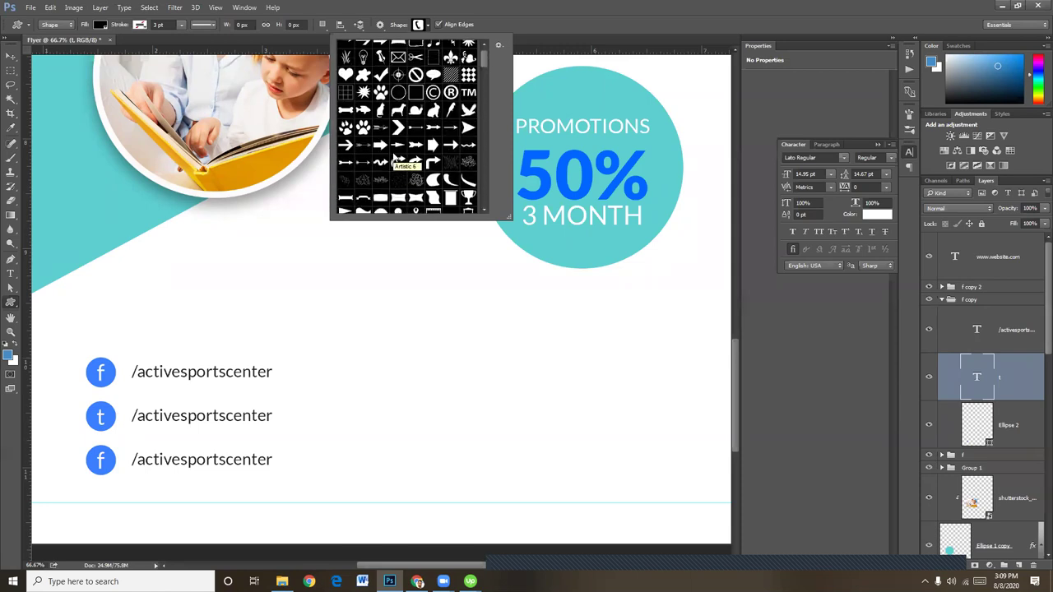
pyautogui.scroll(1, 396, 158)
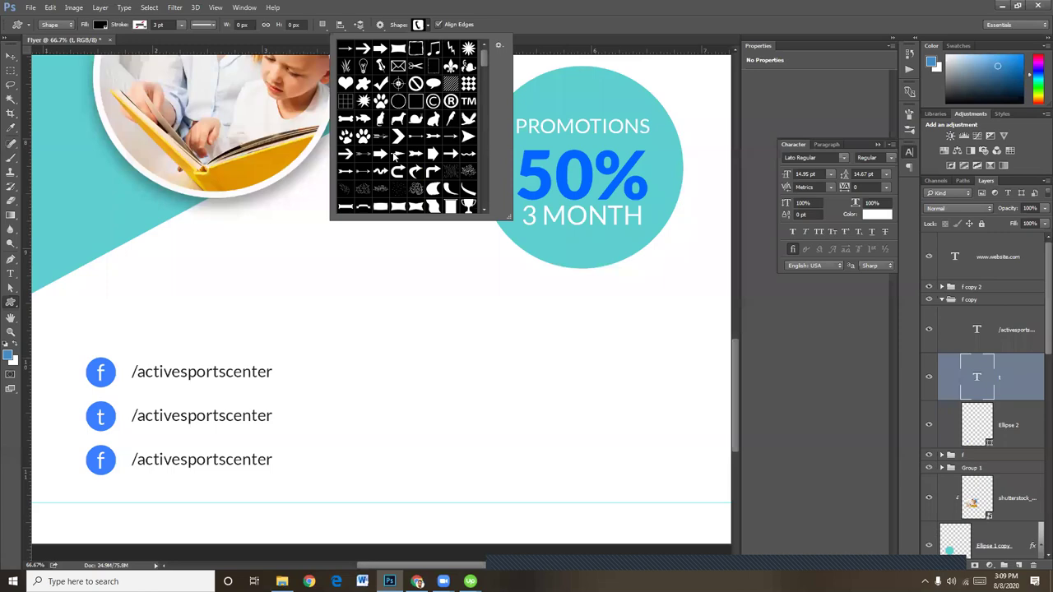
pyautogui.click(417, 582)
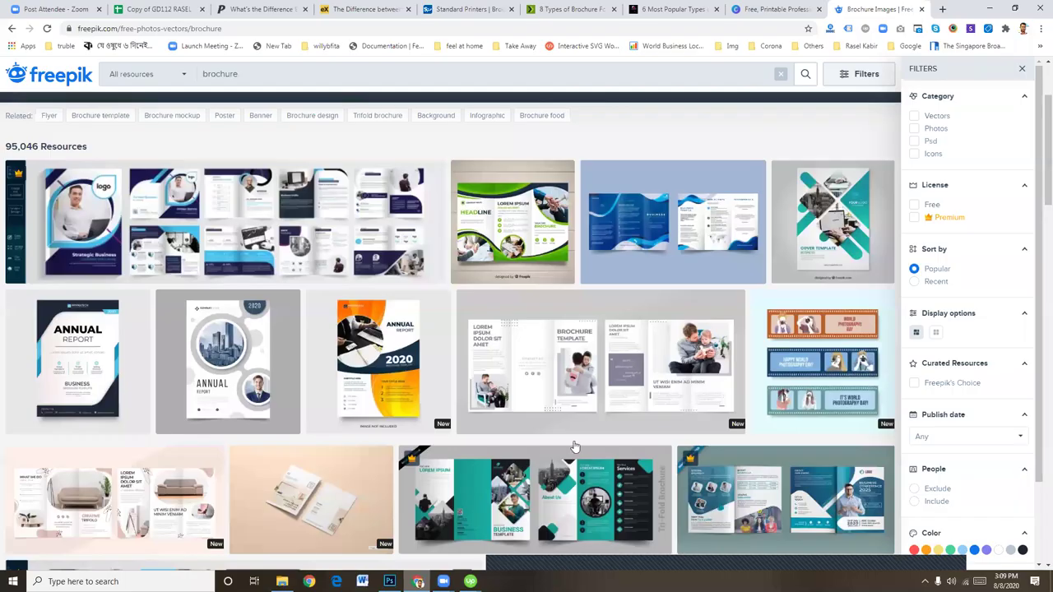
# Go to icons8.com from the Freepik brochure search results
pyautogui.click(743, 26)
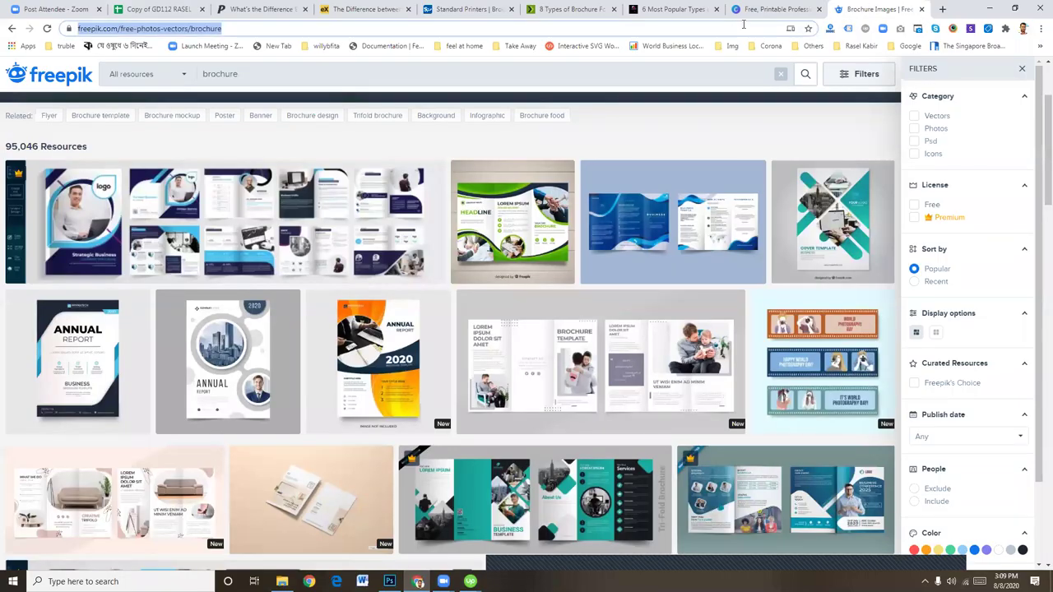
pyautogui.write('icons8.com')
pyautogui.press('Return')
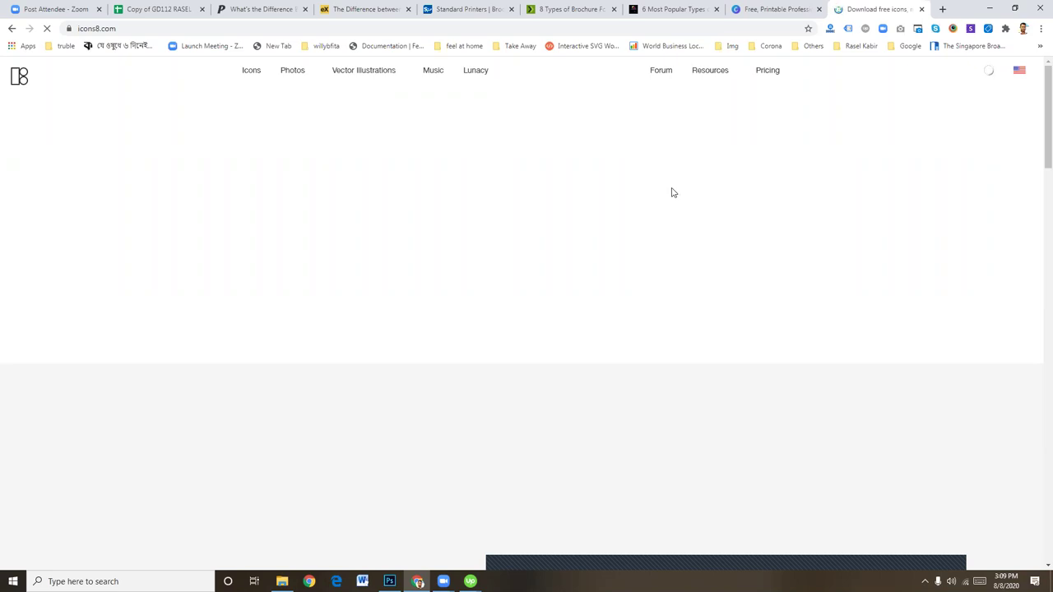
# Open a new browser tab and go to iconfinder.com
pyautogui.click(943, 9)
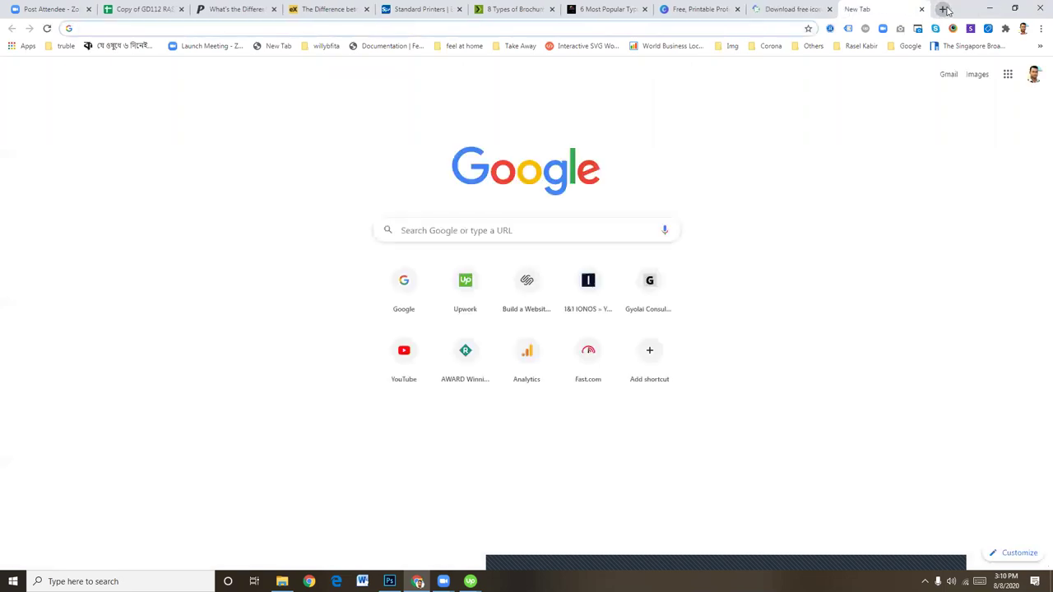
pyautogui.write('icons8.com')
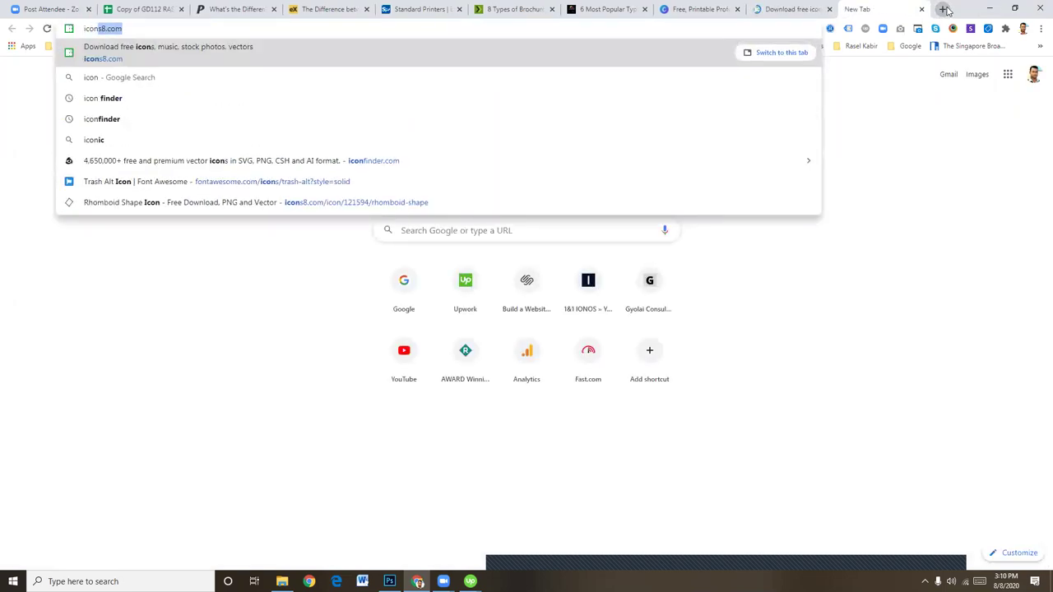
pyautogui.click(375, 160)
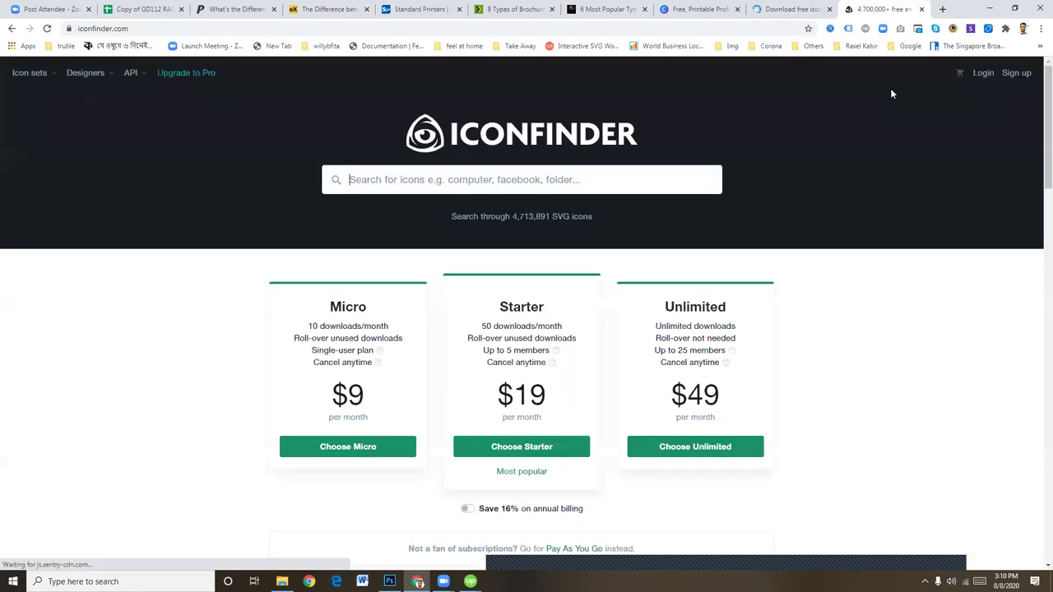
# Search Iconfinder for 'phone' icons and browse the results with more style filters shown
pyautogui.click(600, 179)
pyautogui.write('phone')
pyautogui.press('Return')
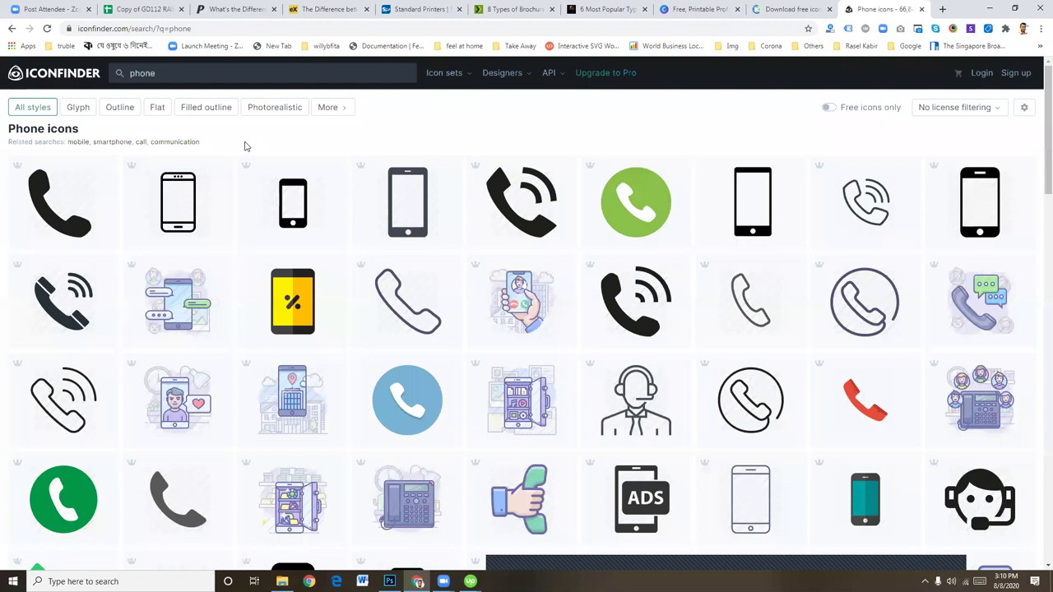
pyautogui.scroll(-5, 658, 359)
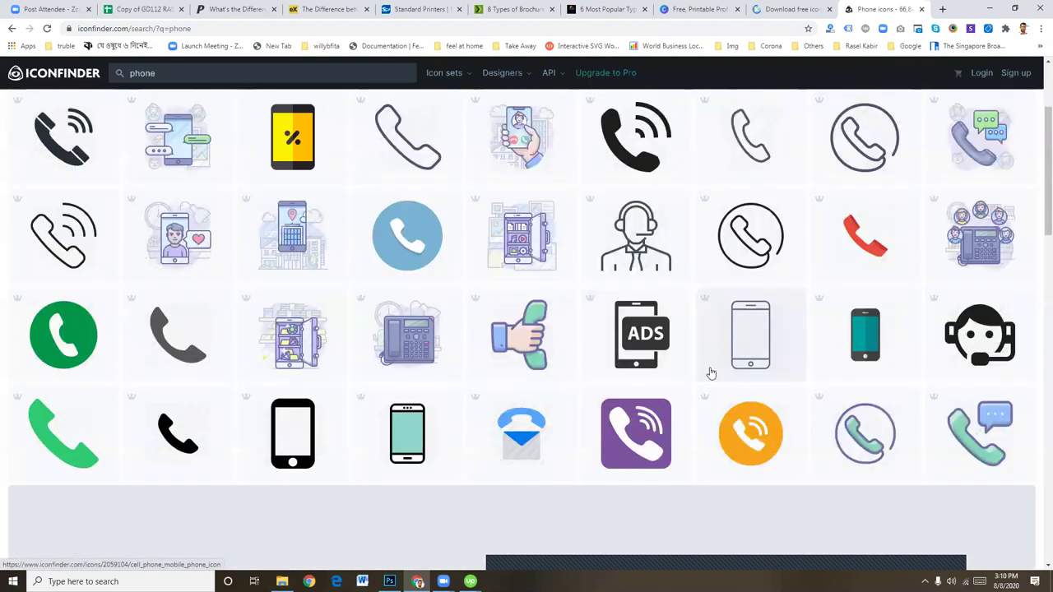
pyautogui.scroll(6, 714, 373)
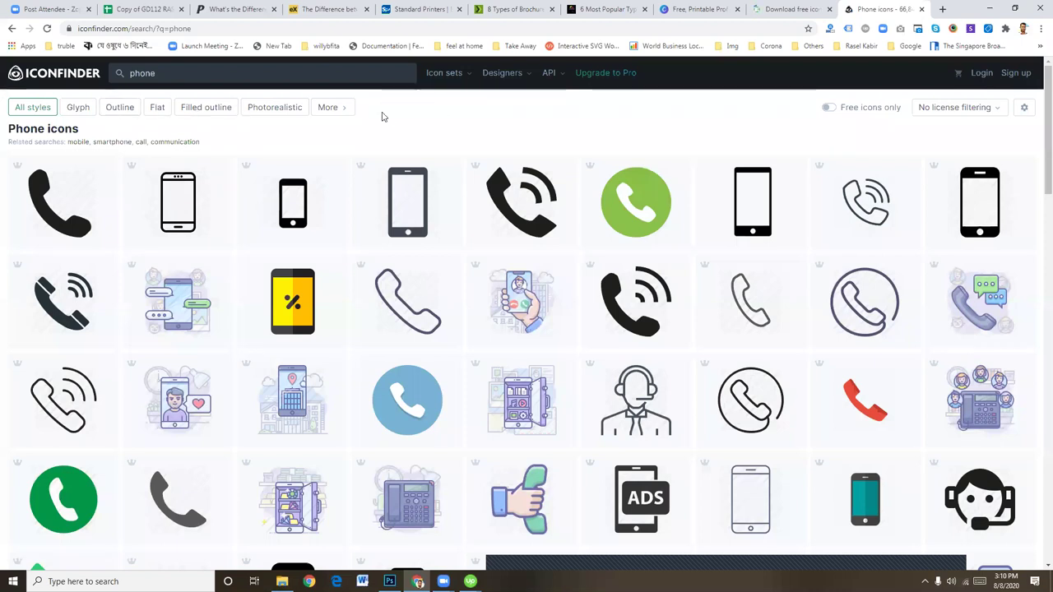
pyautogui.click(344, 112)
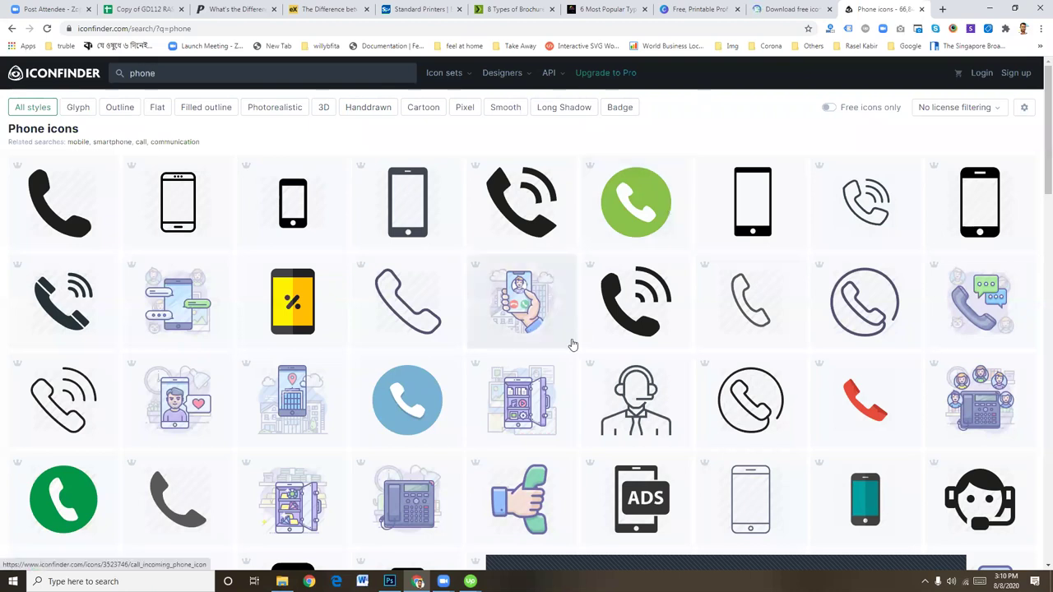
pyautogui.scroll(-3, 571, 343)
pyautogui.scroll(-9, 572, 344)
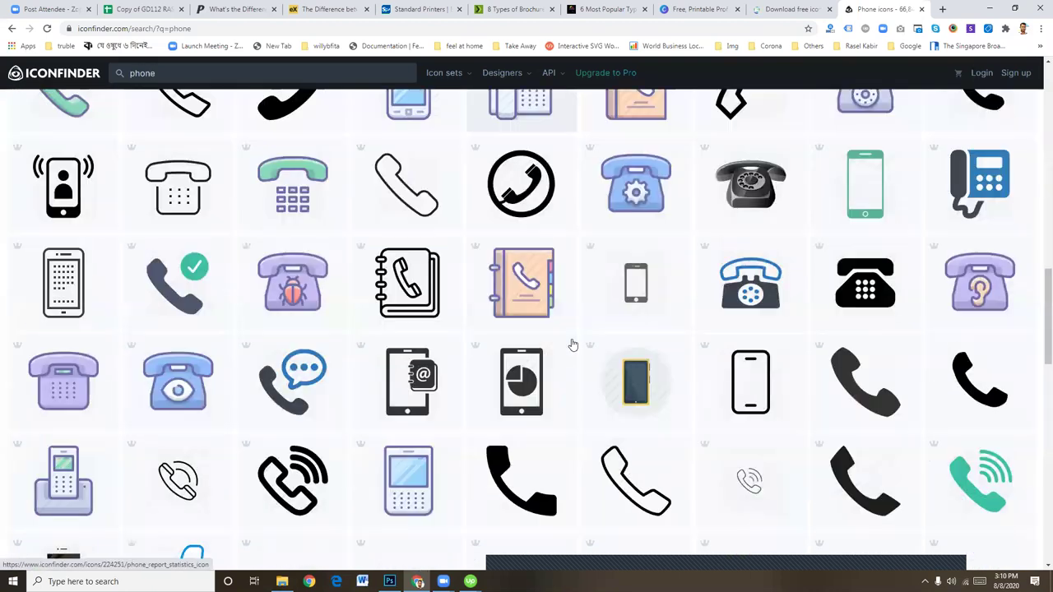
pyautogui.scroll(-3, 572, 344)
pyautogui.scroll(6, 572, 345)
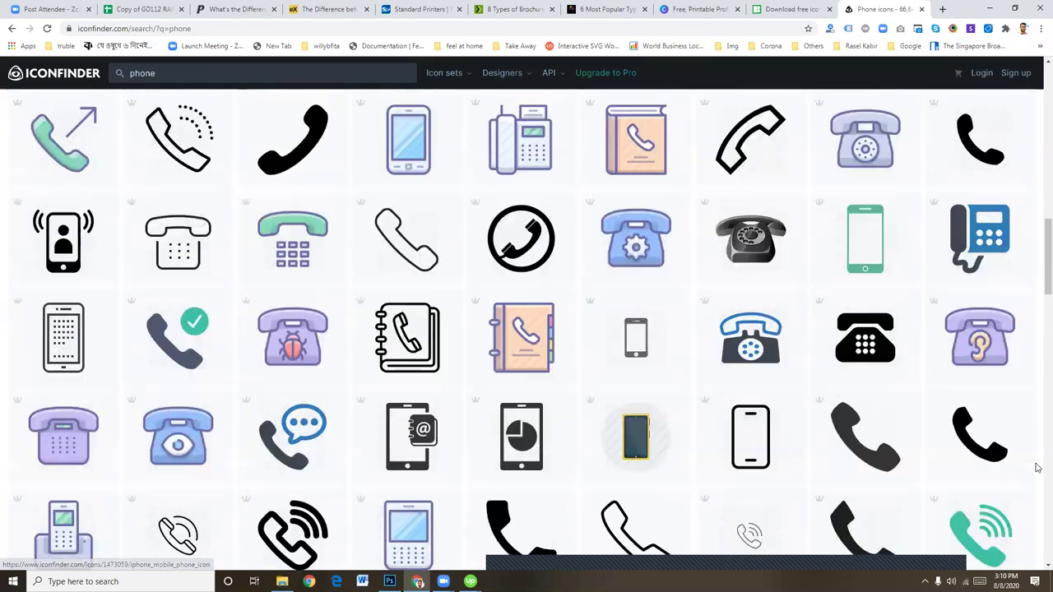
# Open the black phone icon's details and paste a copy of its preview into the flyer
pyautogui.click(980, 442)
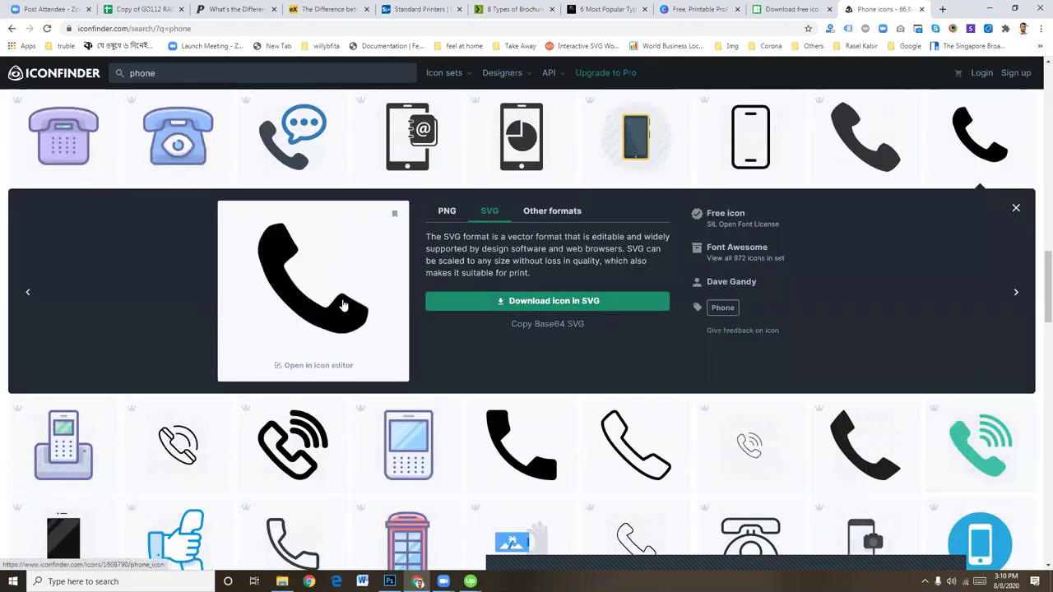
pyautogui.rightClick(308, 288)
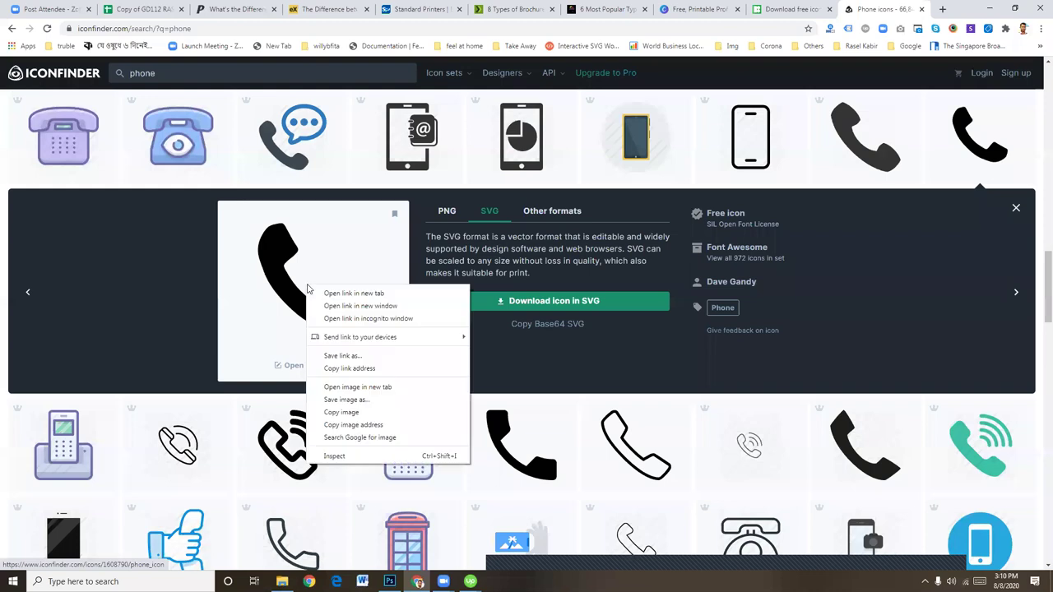
pyautogui.click(360, 417)
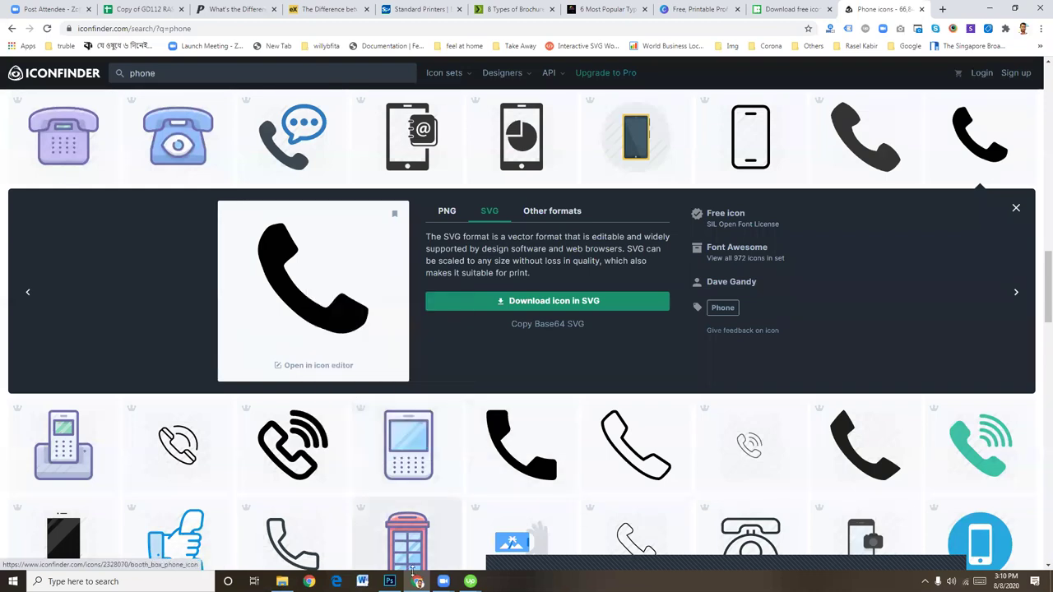
pyautogui.click(389, 580)
pyautogui.hotkey('ctrl', 'v')
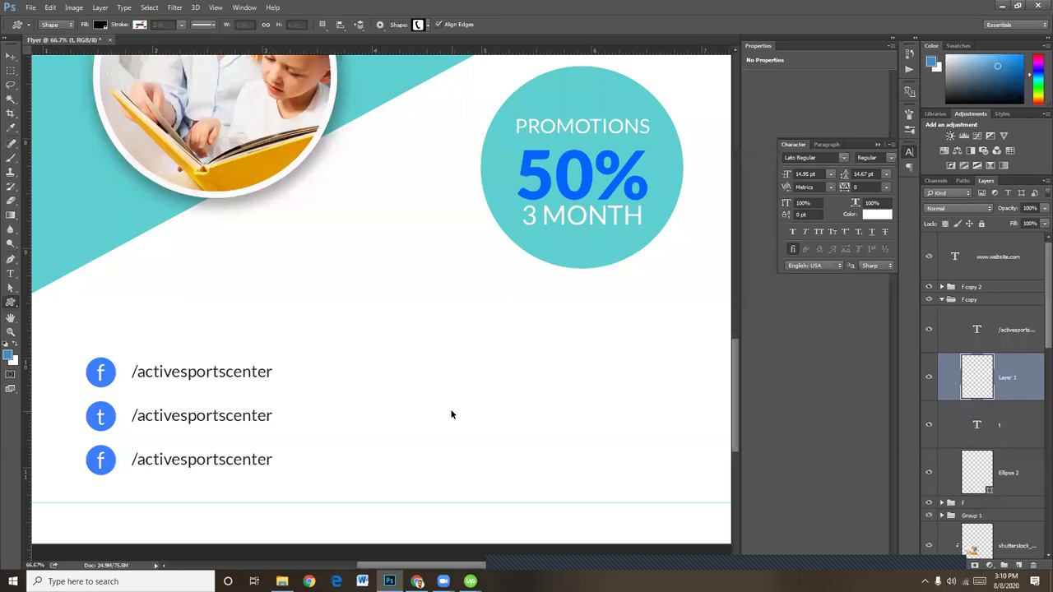
pyautogui.hotkey('alt', 'Tab')
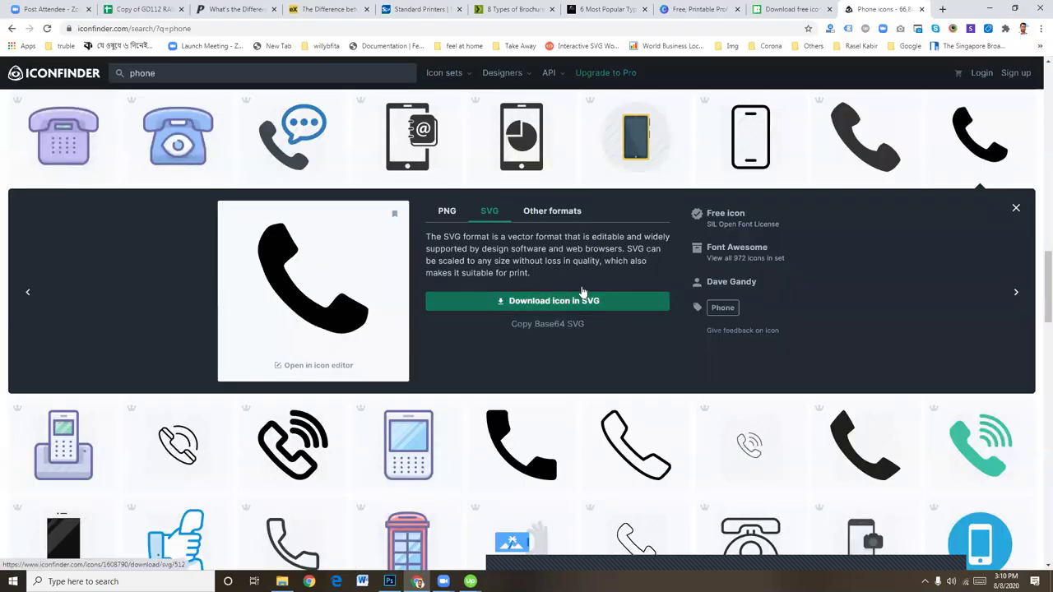
# Download the black phone icon as a 512 px PNG and save the file
pyautogui.click(447, 212)
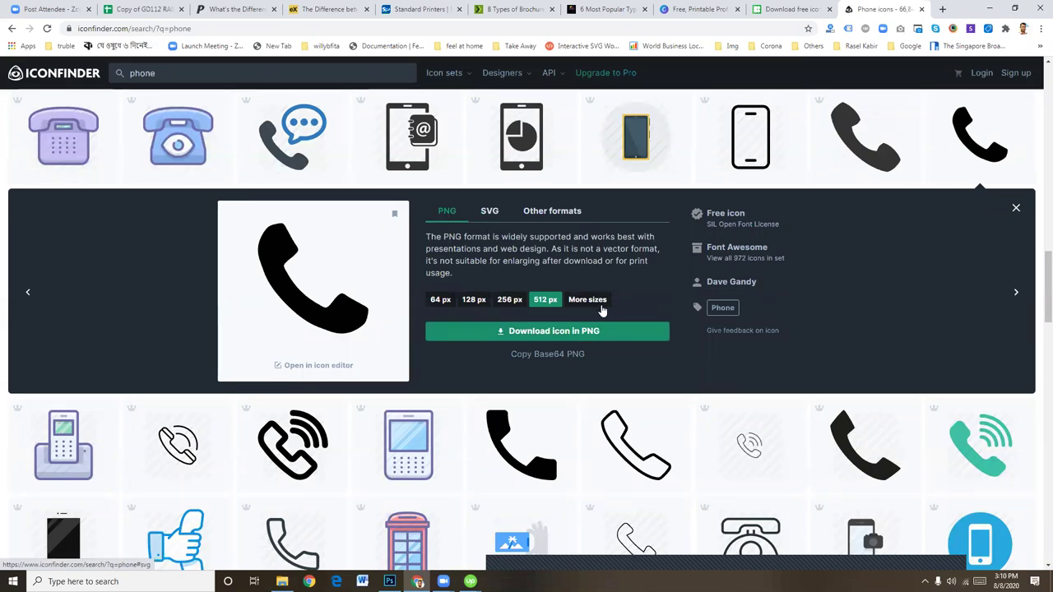
pyautogui.click(537, 333)
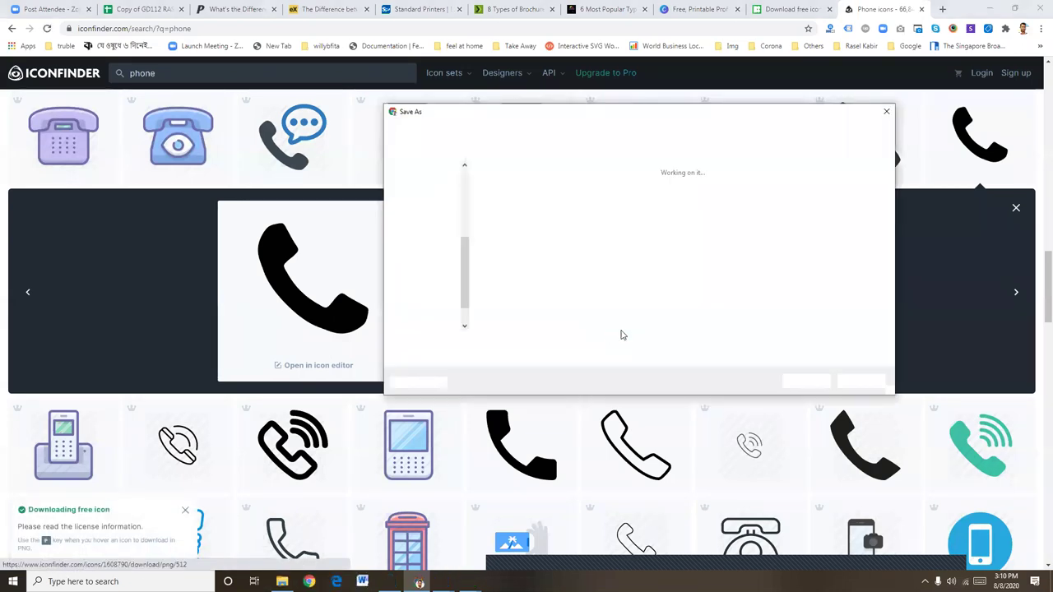
pyautogui.click(805, 381)
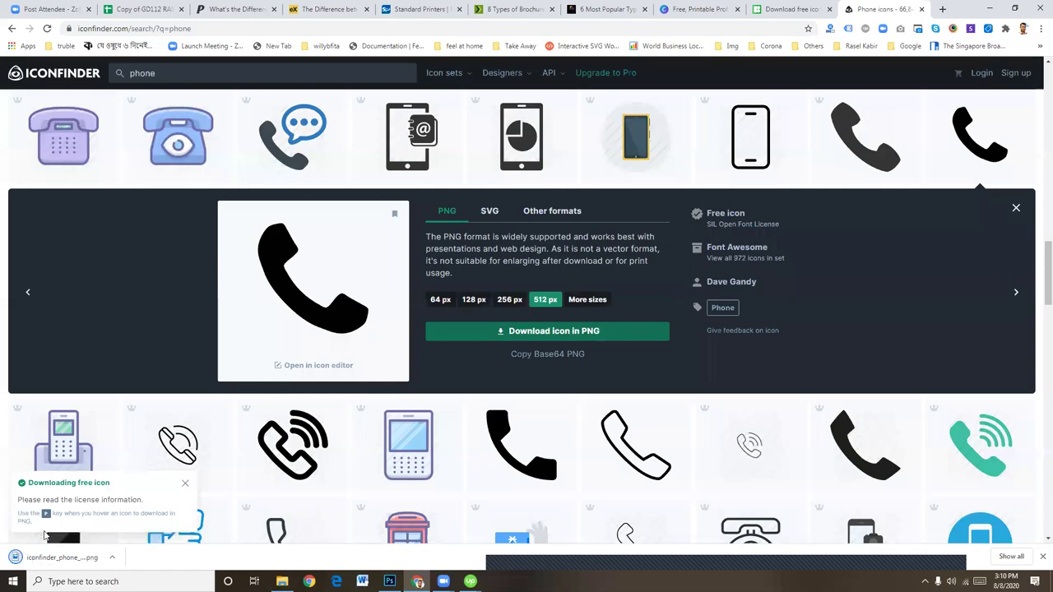
# Try placing the downloaded phone PNG into the flyer, dismiss the error, then open the file
pyautogui.moveTo(391, 580); pyautogui.dragTo(340, 370)
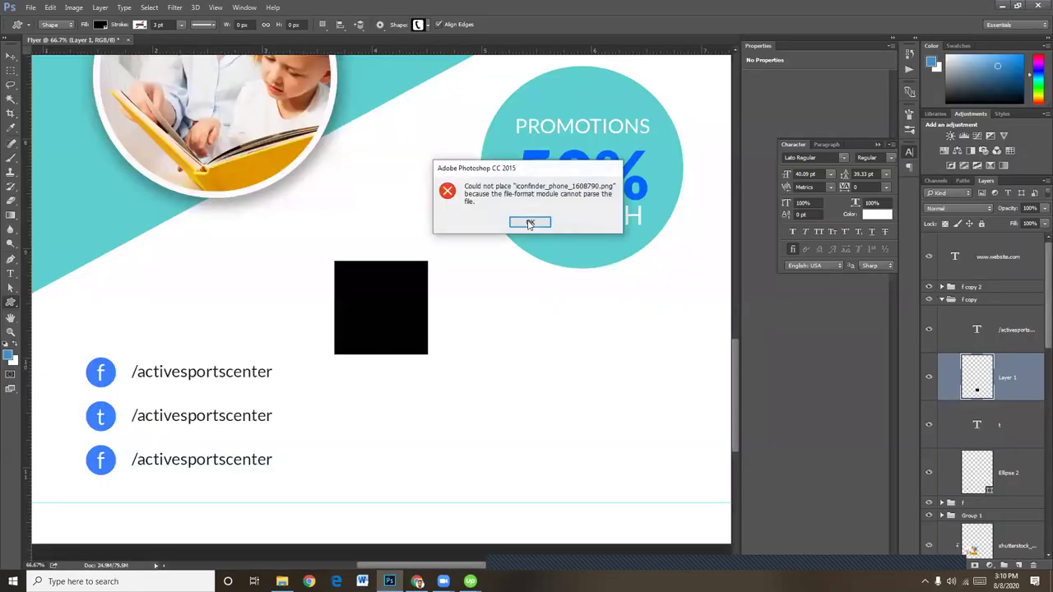
pyautogui.click(530, 222)
pyautogui.click(1001, 5)
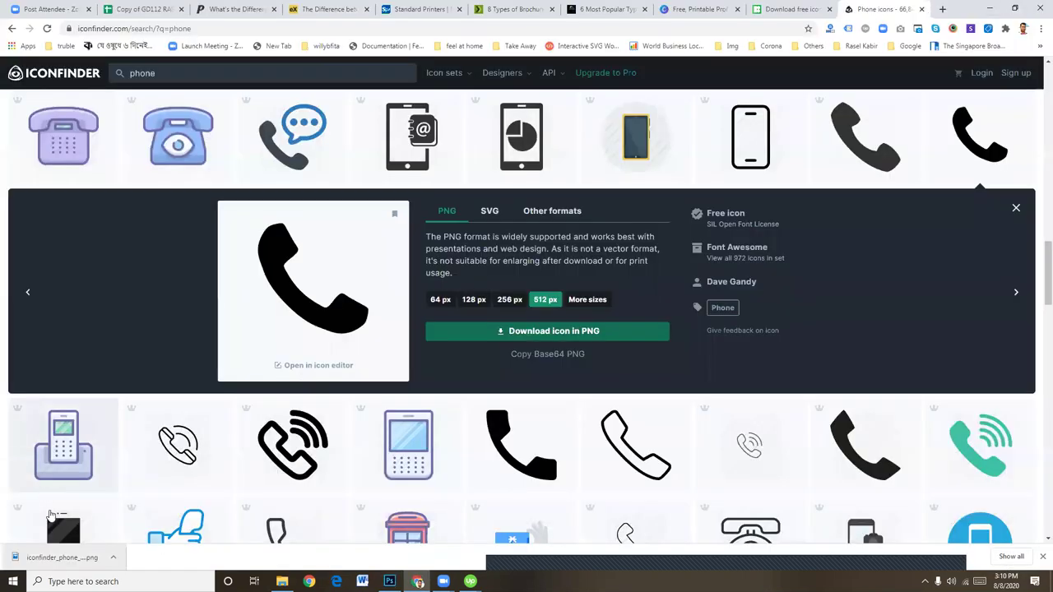
pyautogui.click(74, 565)
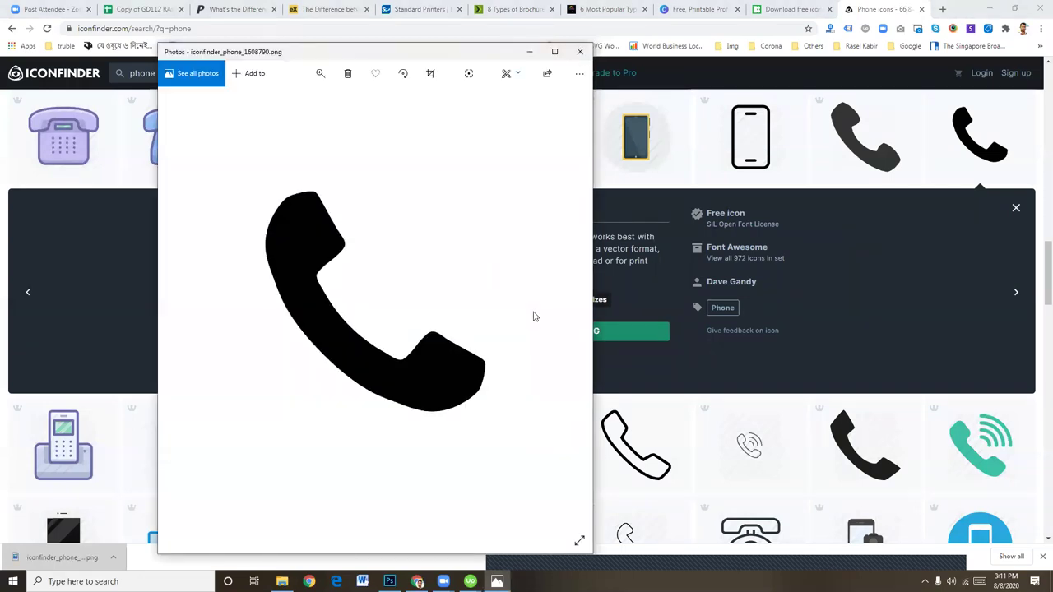
# Close the photo viewer, locate the phone PNG via browser downloads and try dragging it into Photoshop
pyautogui.rightClick(301, 252)
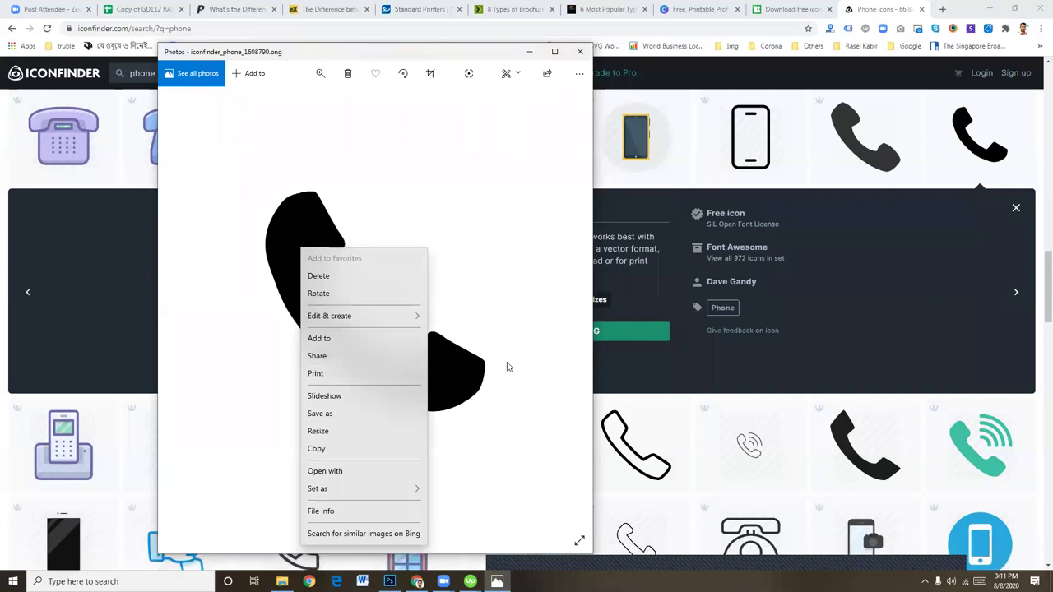
pyautogui.click(505, 364)
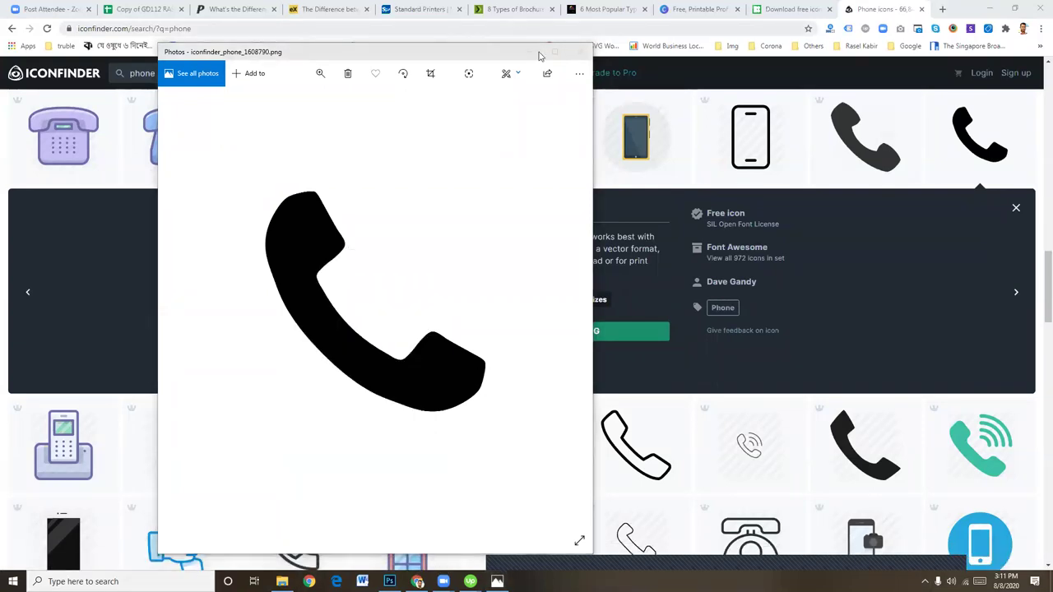
pyautogui.click(580, 52)
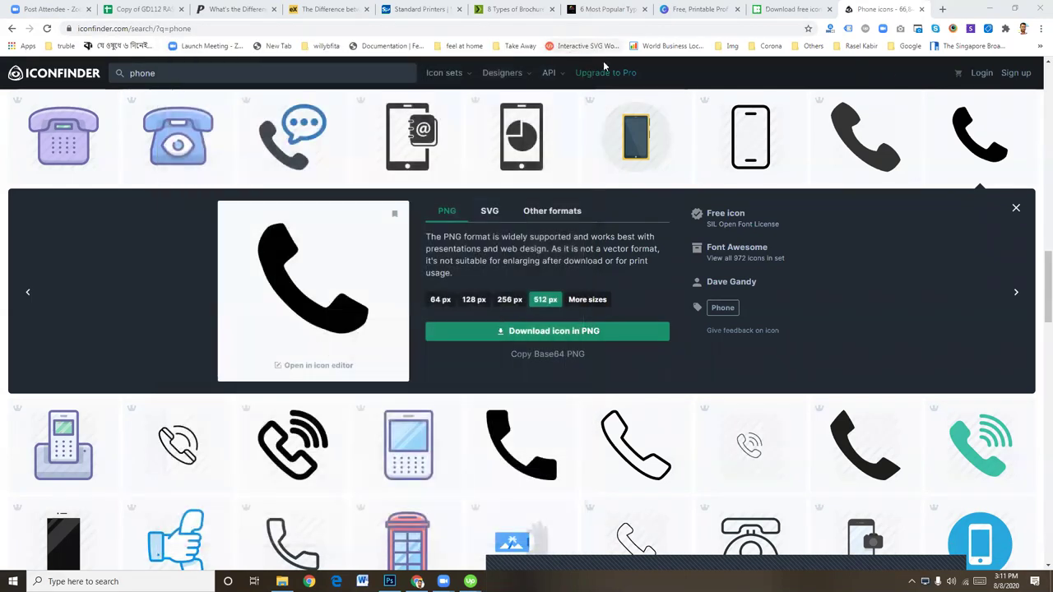
pyautogui.click(1041, 29)
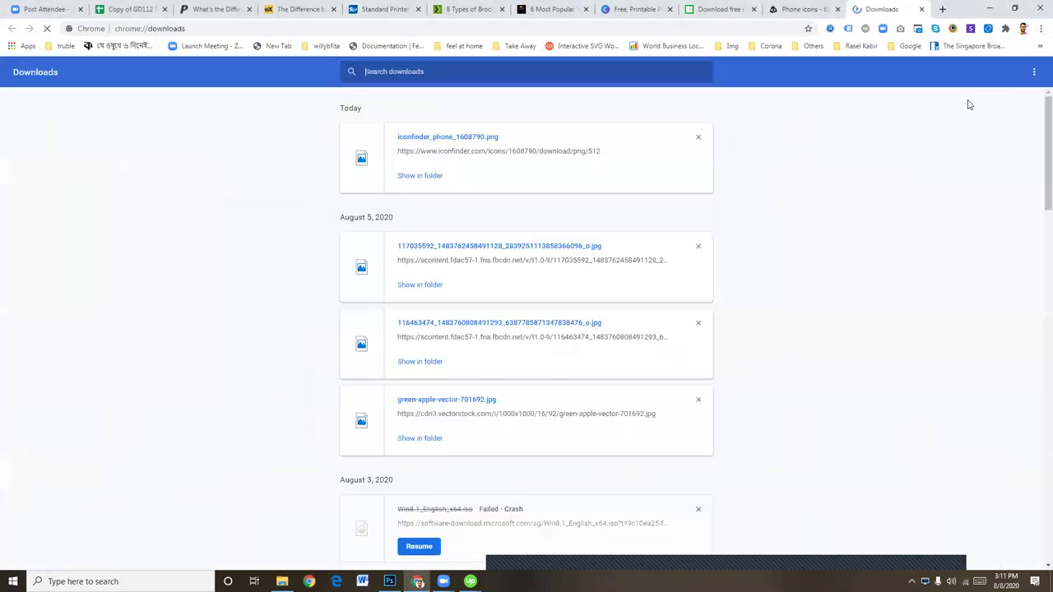
pyautogui.click(441, 176)
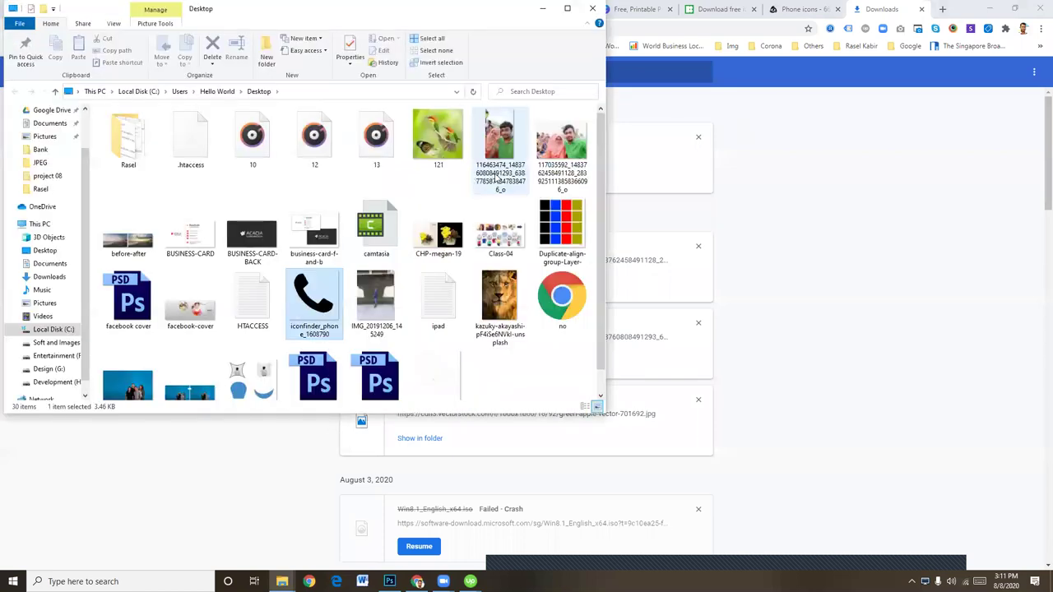
pyautogui.moveTo(422, 408); pyautogui.dragTo(387, 576)
pyautogui.moveTo(781, 130); pyautogui.dragTo(795, 29)
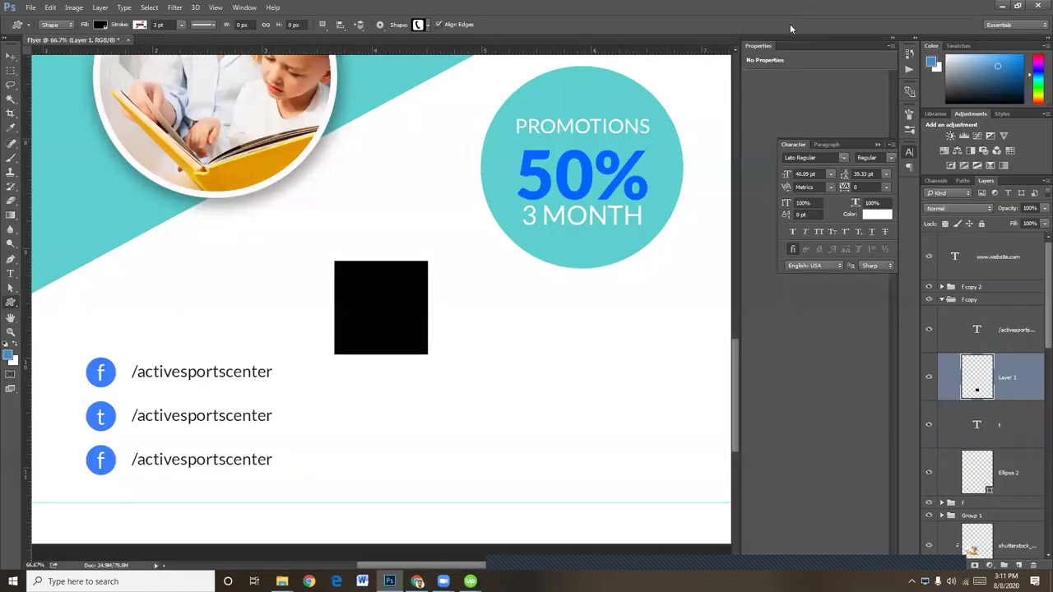
pyautogui.click(529, 214)
pyautogui.click(1000, 7)
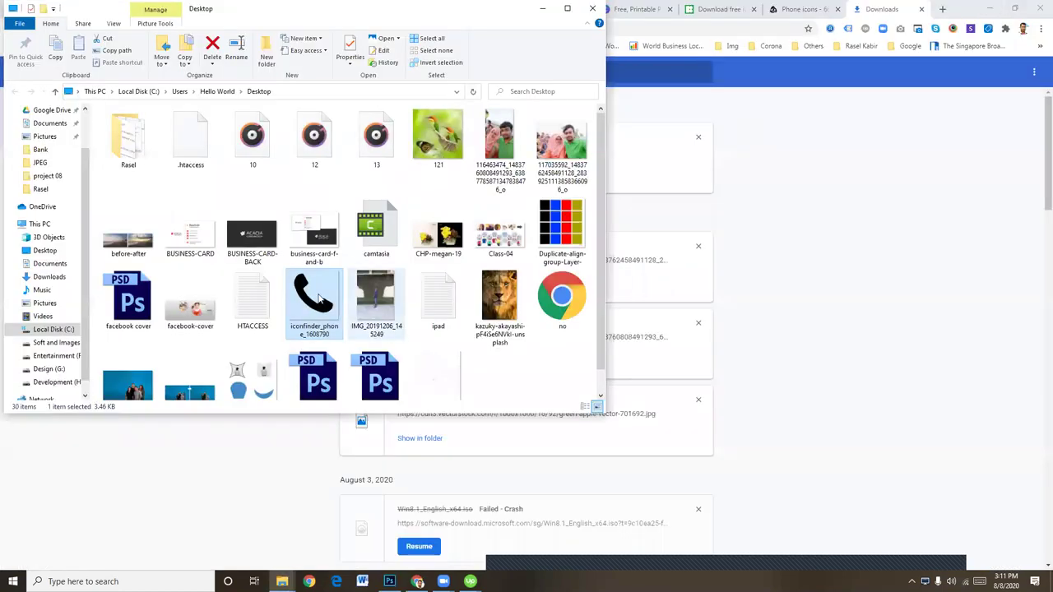
# Open the phone PNG in Photos and copy a screen capture around the icon
pyautogui.doubleClick(319, 300)
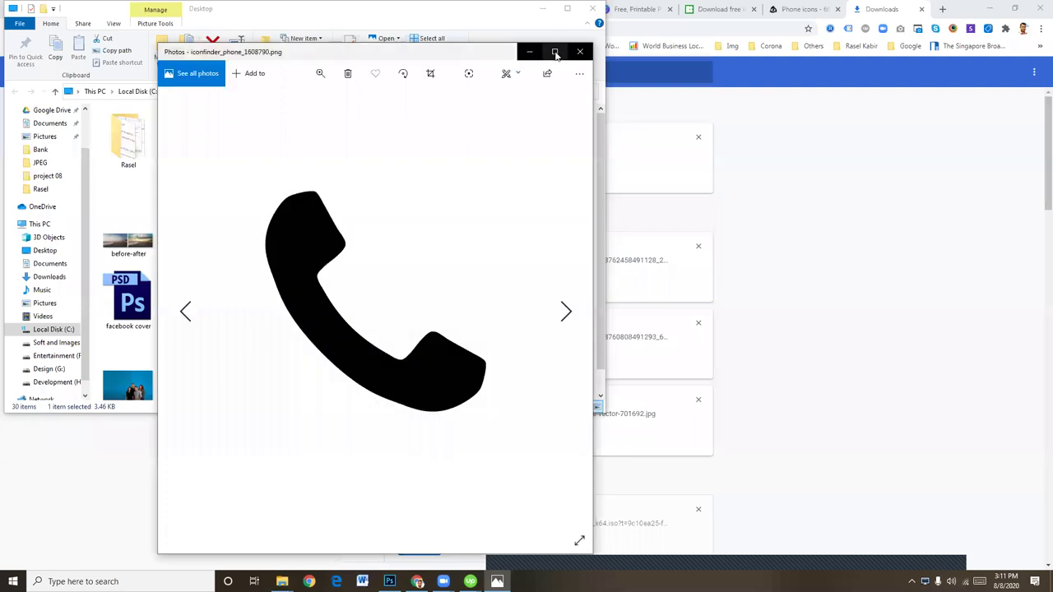
pyautogui.press('Print')
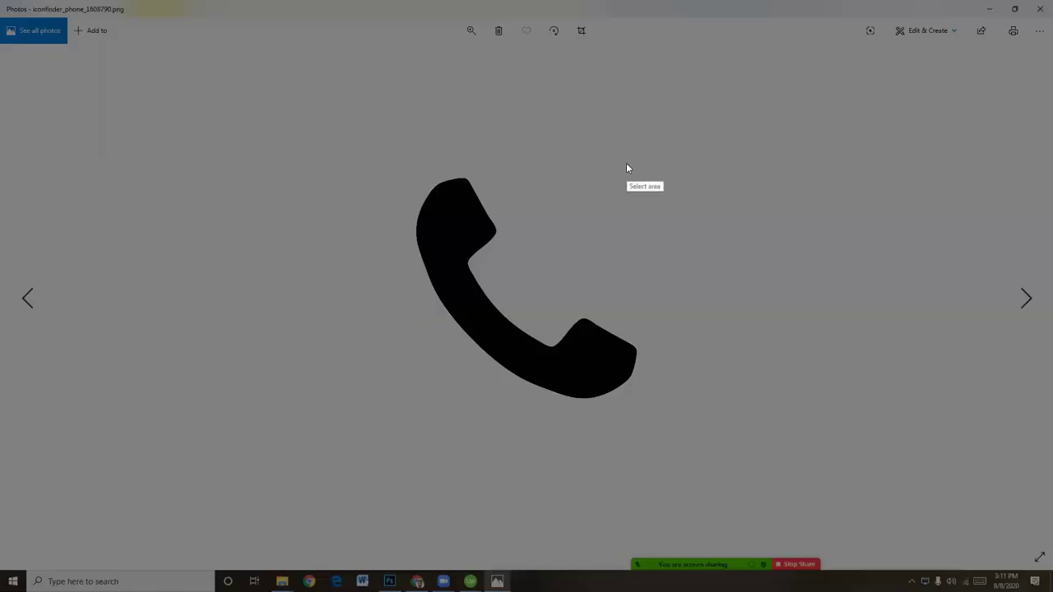
pyautogui.moveTo(351, 156)
pyautogui.mouseDown()
pyautogui.moveTo(714, 381)
pyautogui.moveTo(733, 438)
pyautogui.moveTo(683, 423)
pyautogui.mouseUp()
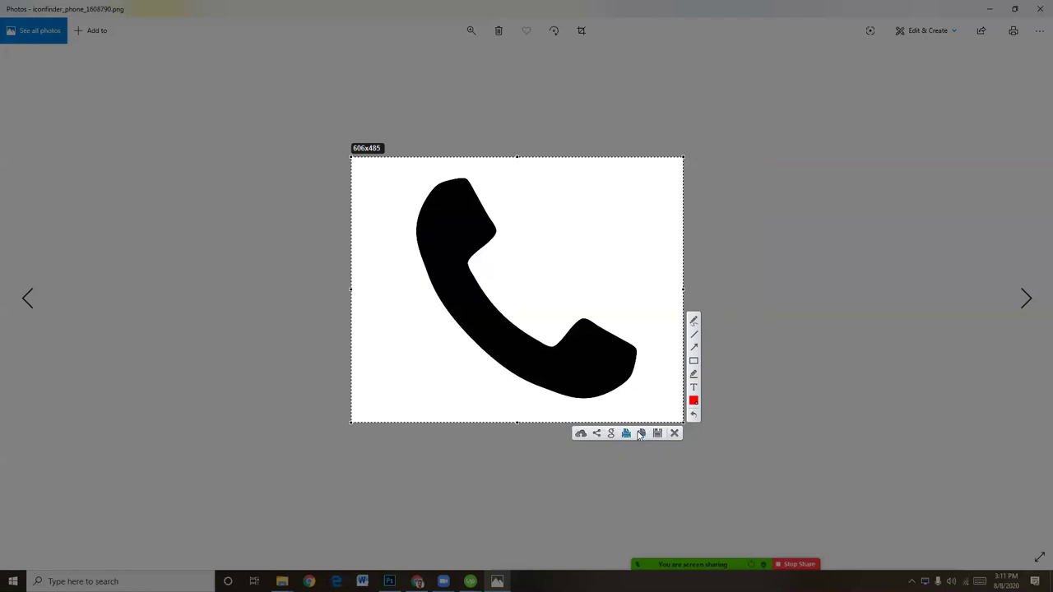
pyautogui.click(639, 434)
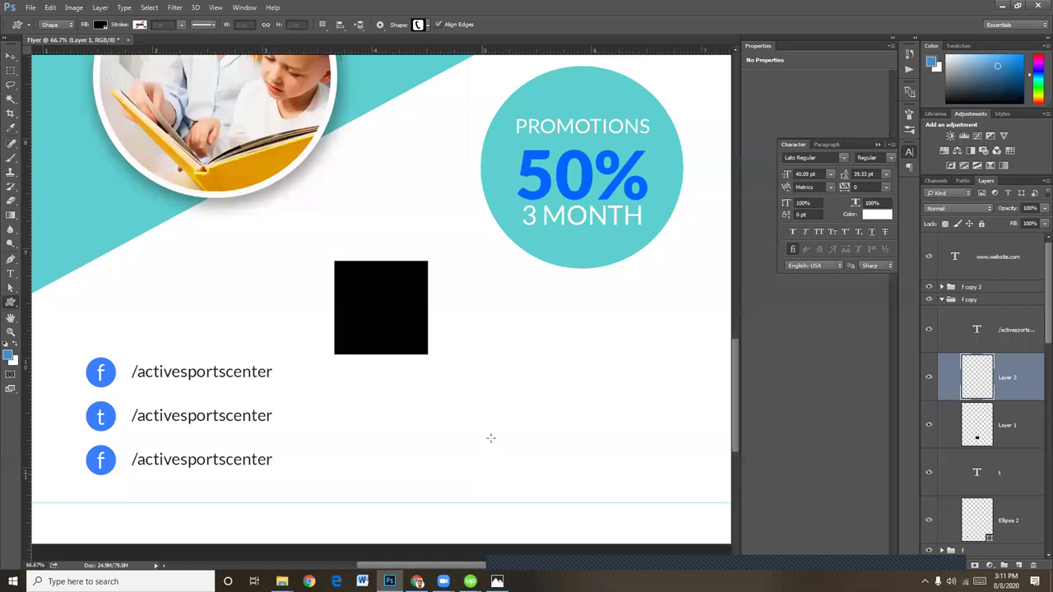
# Paste the phone icon into the flyer and delete the old black square layer
pyautogui.hotkey('ctrl', 'v')
pyautogui.click(1008, 427)
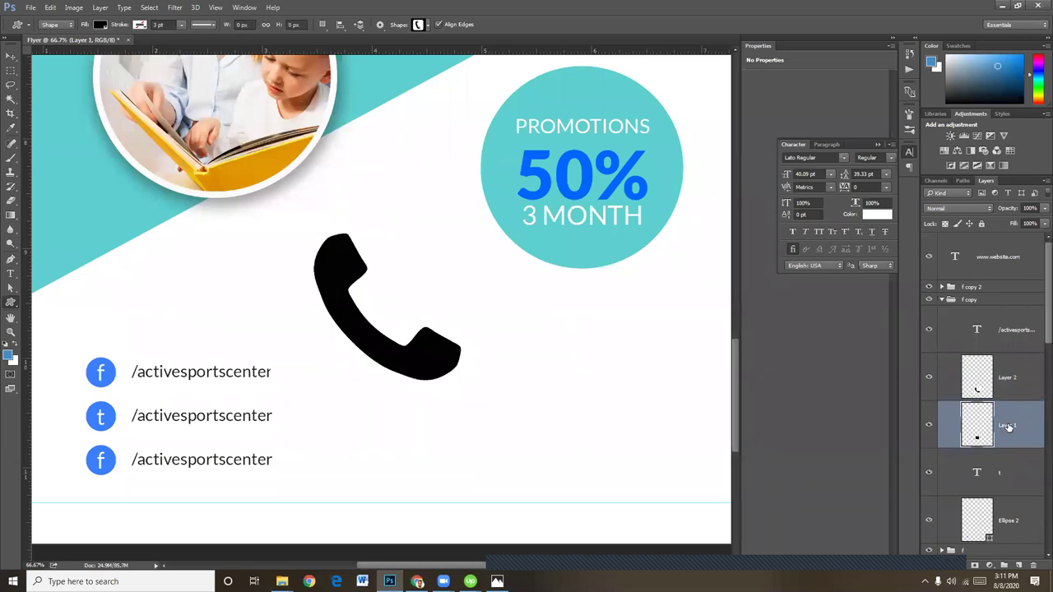
pyautogui.press('Delete')
pyautogui.click(1010, 323)
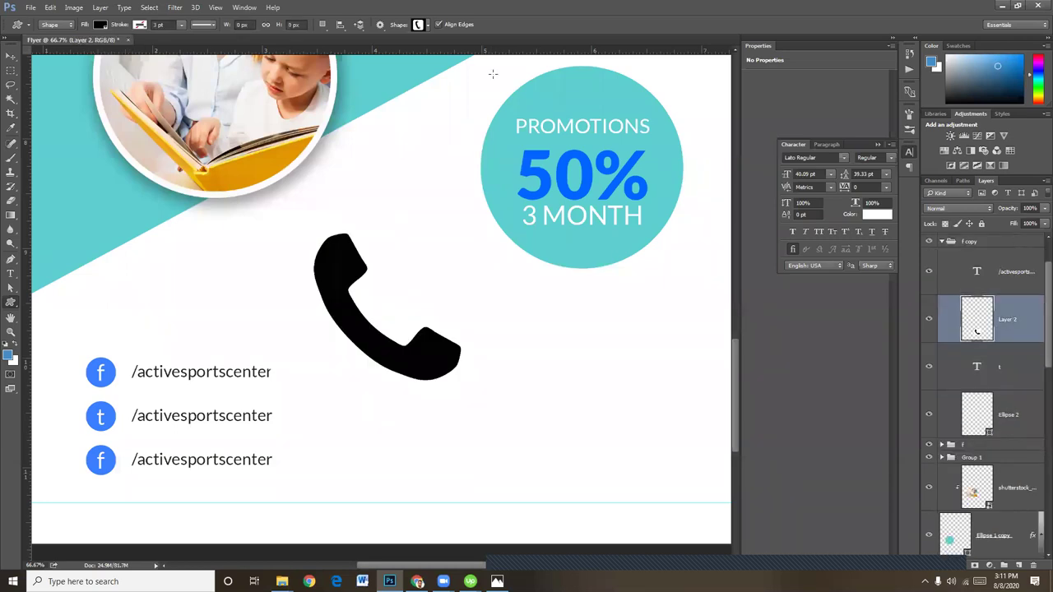
pyautogui.click(11, 99)
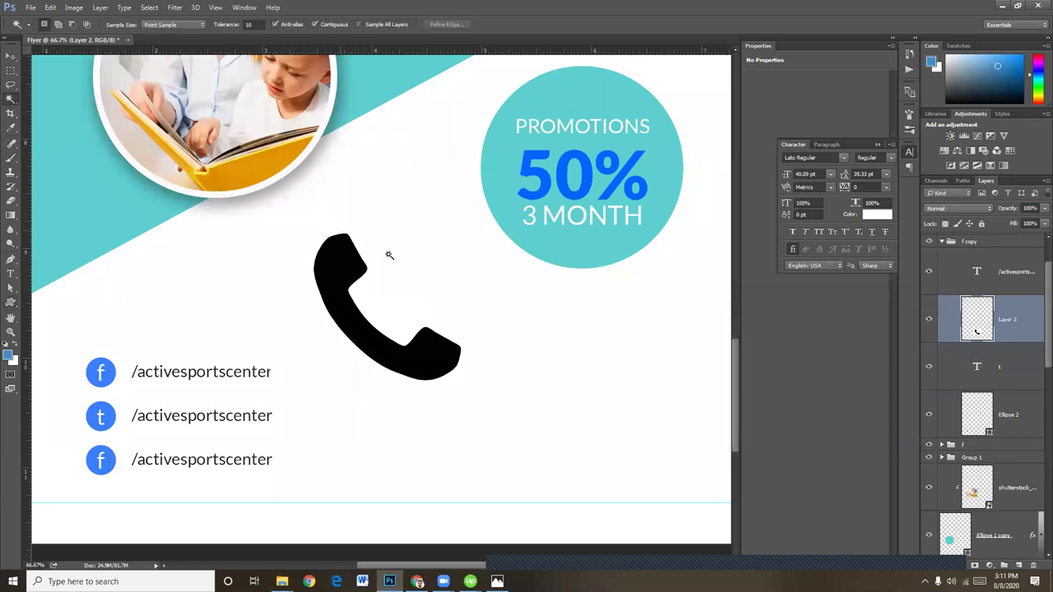
pyautogui.click(393, 286)
pyautogui.hotkey('ctrl', 'd')
# Shrink the phone icon to about 18%, move its layer to the top, and place it on the third circle
pyautogui.hotkey('ctrl', 't')
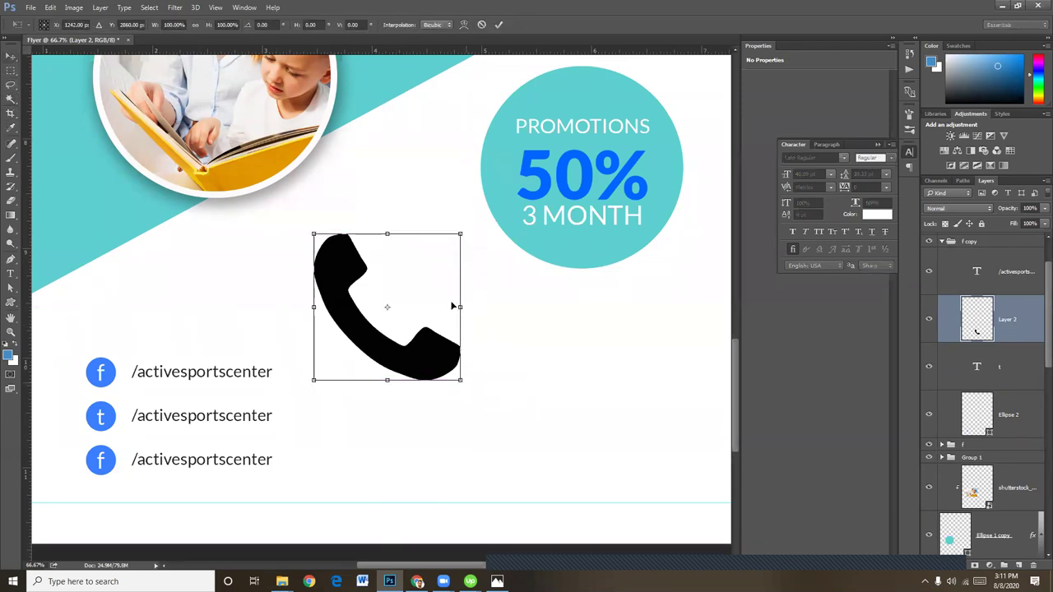
pyautogui.moveTo(464, 233); pyautogui.dragTo(384, 431)
pyautogui.press('Return')
pyautogui.moveTo(318, 376); pyautogui.dragTo(116, 442)
pyautogui.scroll(1, 1030, 354)
pyautogui.moveTo(1024, 378); pyautogui.dragTo(1000, 282)
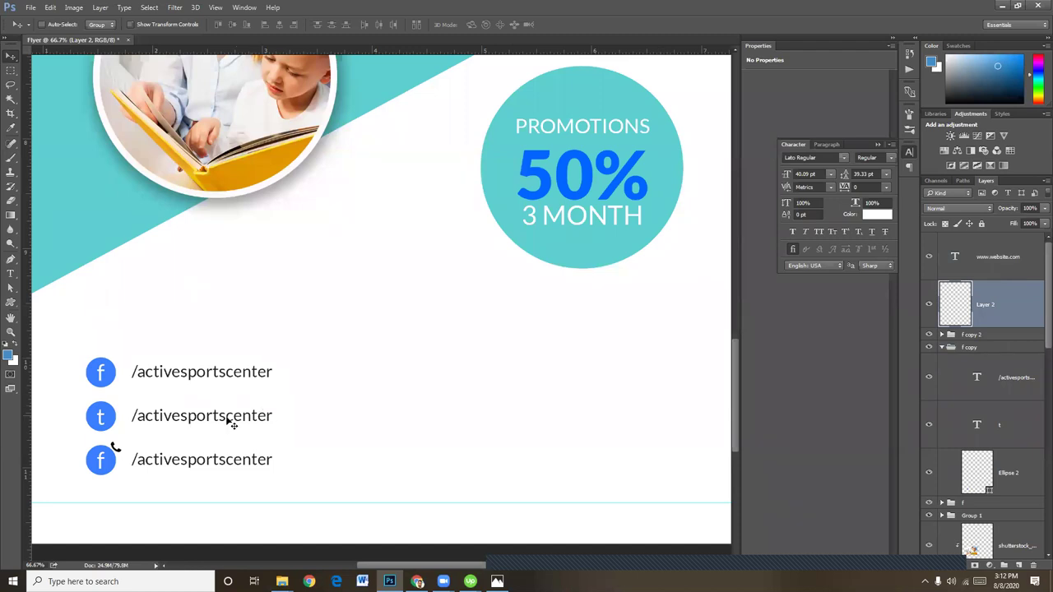
pyautogui.moveTo(118, 450); pyautogui.dragTo(100, 459)
pyautogui.hotkey('ctrl', '+')
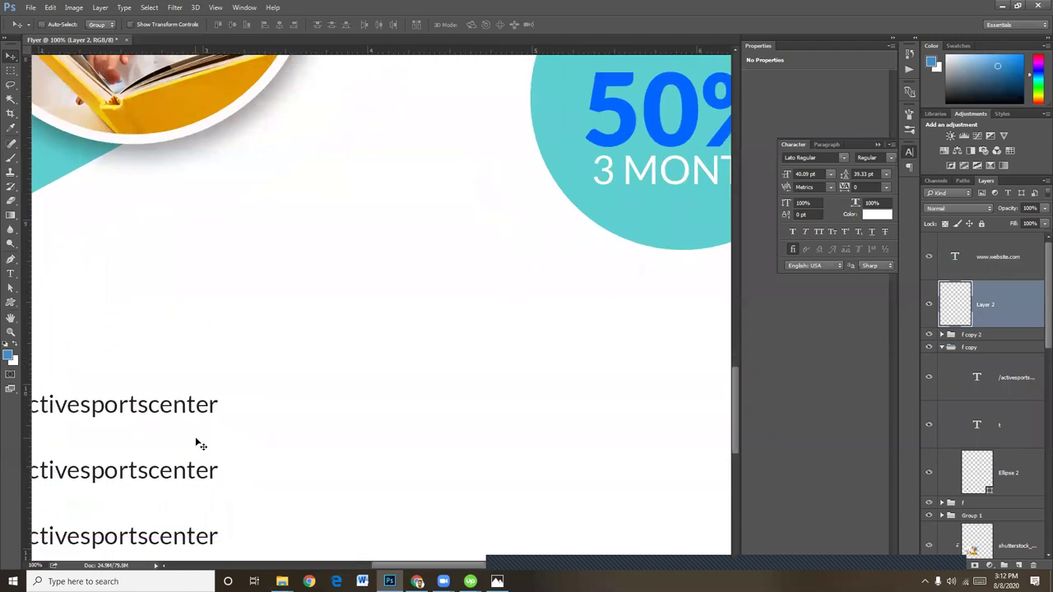
pyautogui.hotkey('ctrl', '+')
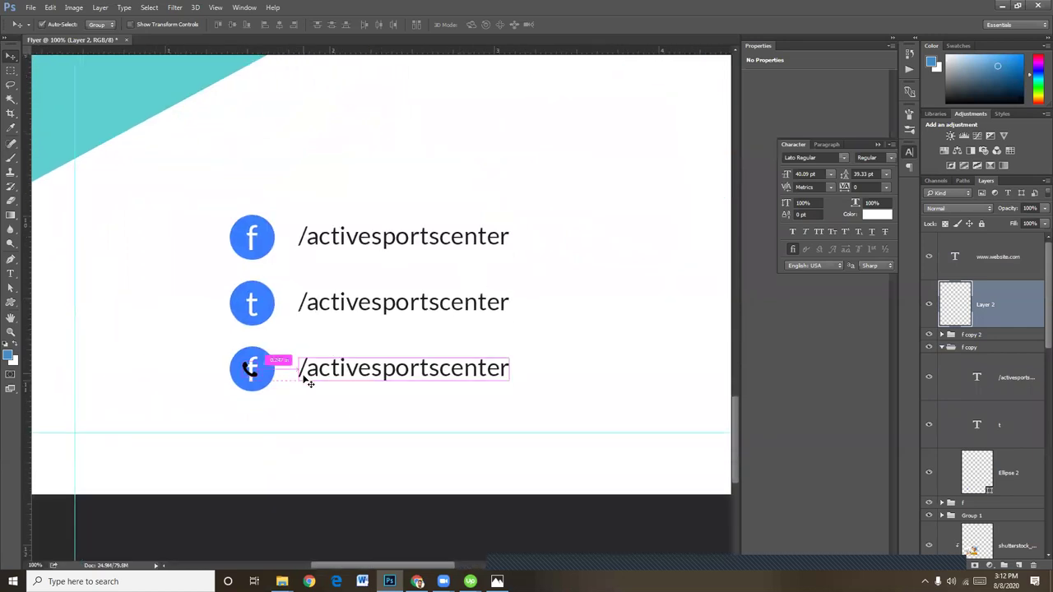
# Enlarge the phone icon to 125%, give it a white Color Overlay, and hide the stray 't' letter
pyautogui.hotkey('ctrl', 't')
pyautogui.moveTo(252, 370); pyautogui.dragTo(258, 379)
pyautogui.press('Return')
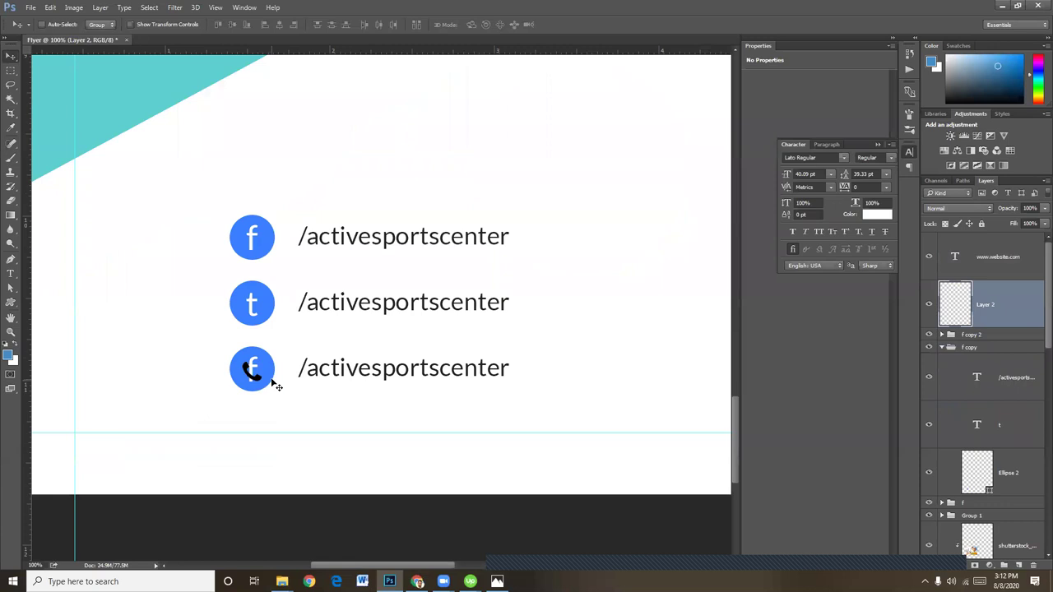
pyautogui.click(964, 566)
pyautogui.click(998, 485)
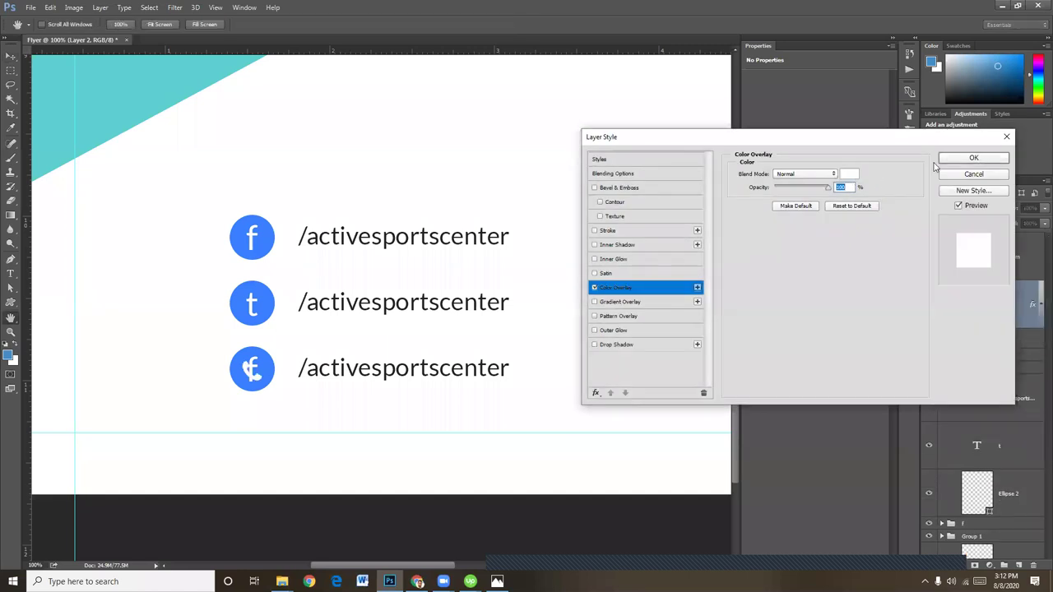
pyautogui.click(974, 159)
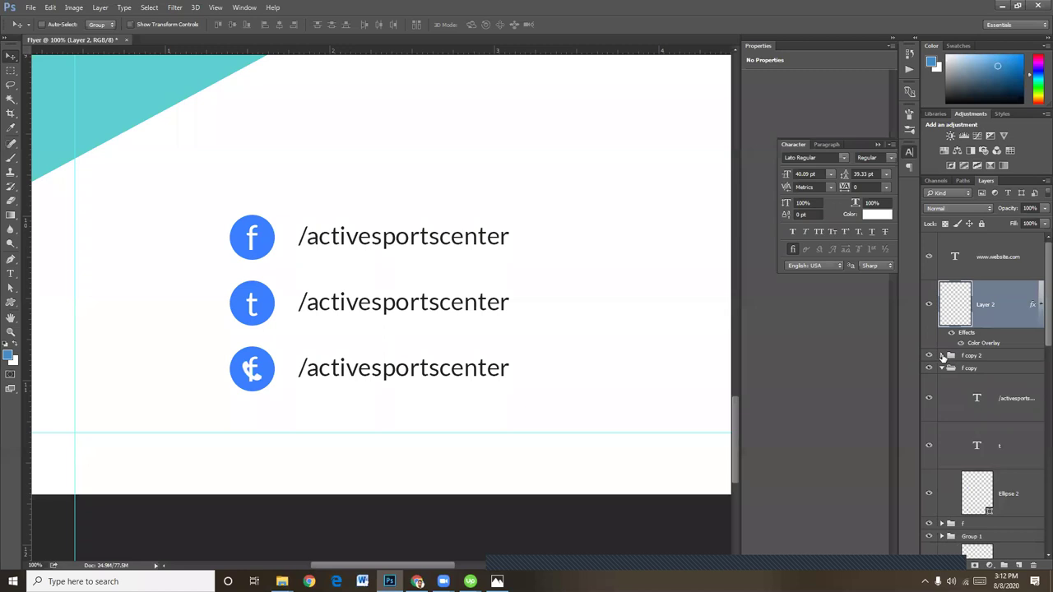
pyautogui.click(943, 356)
pyautogui.click(929, 433)
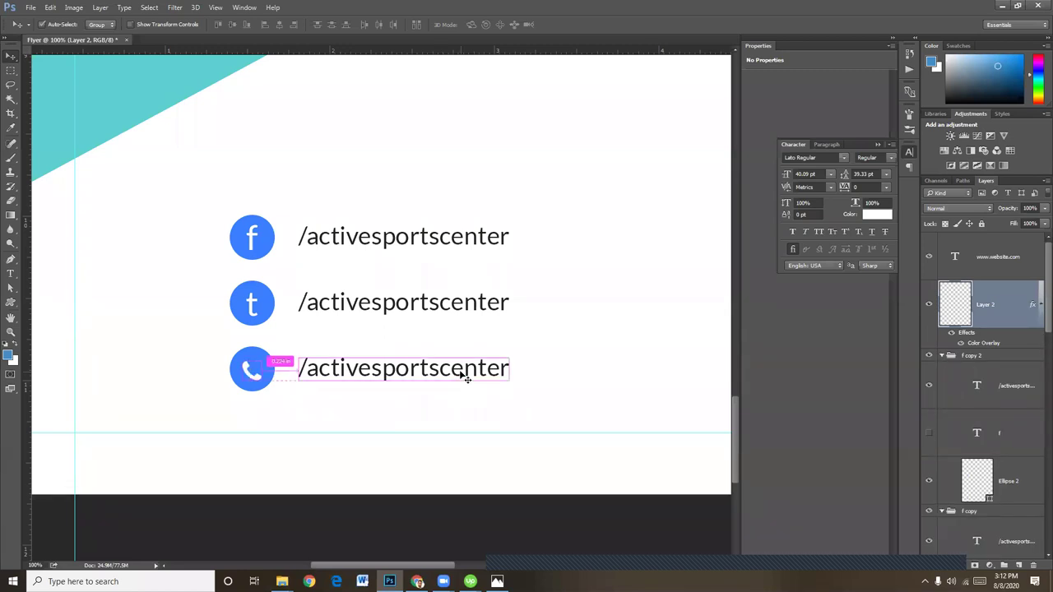
# Replace the third line's /activesportscenter handle with the contact phone number, nudged slightly left
pyautogui.click(11, 273)
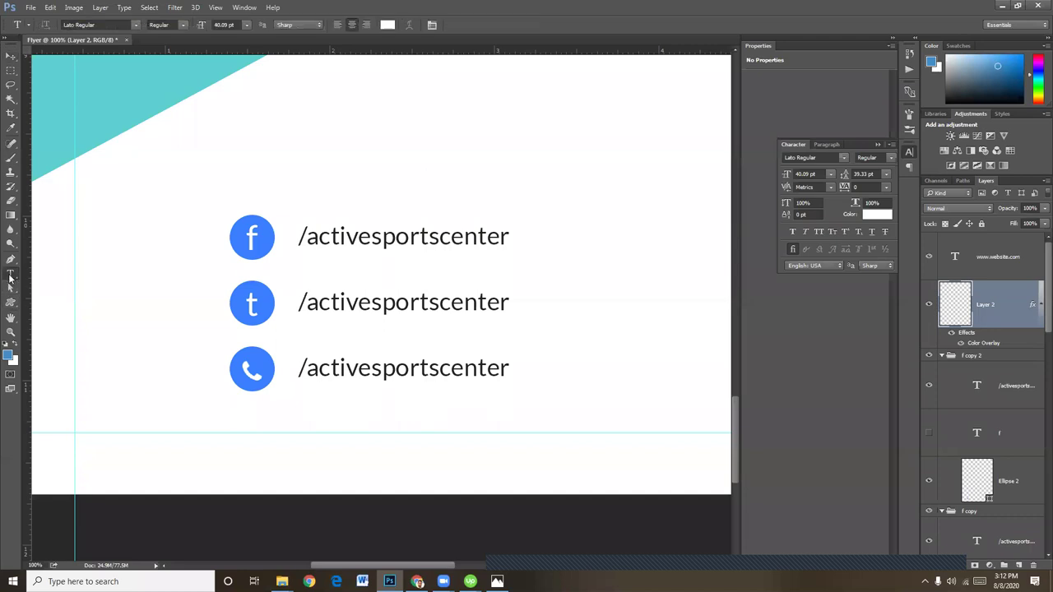
pyautogui.tripleClick(325, 370)
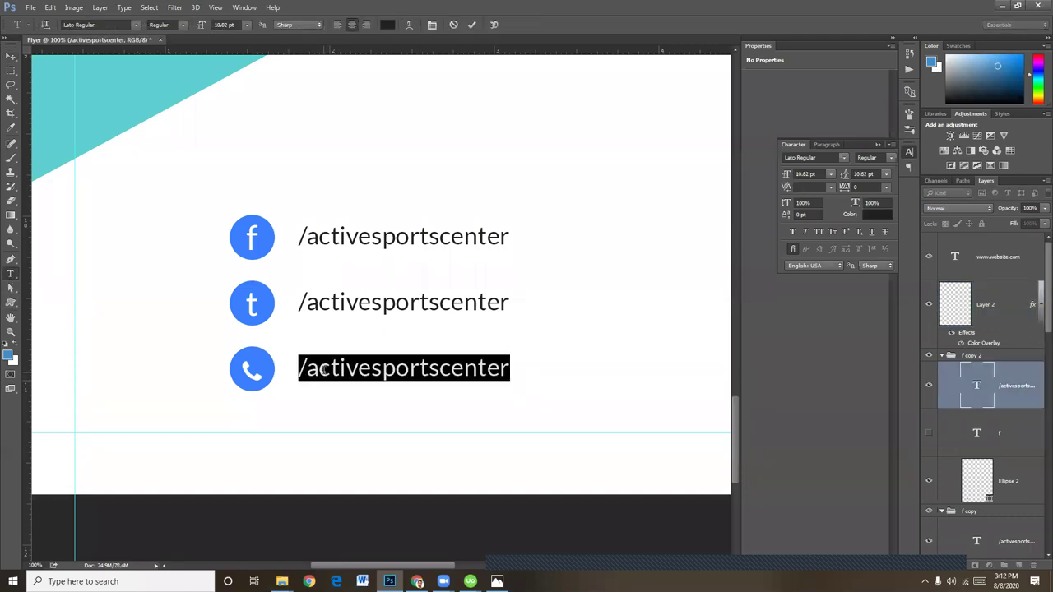
pyautogui.press('BackSpace')
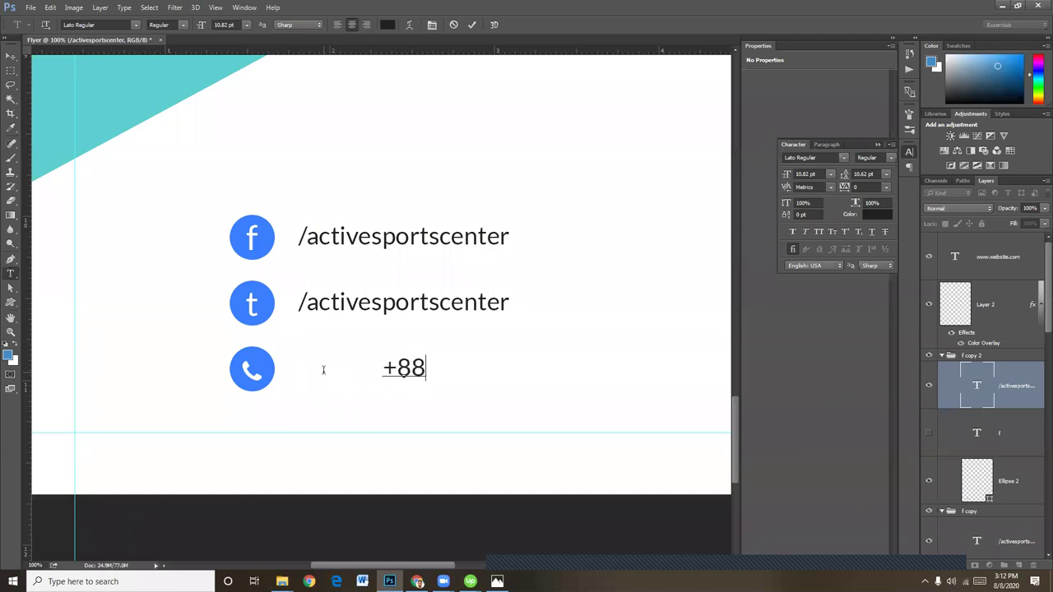
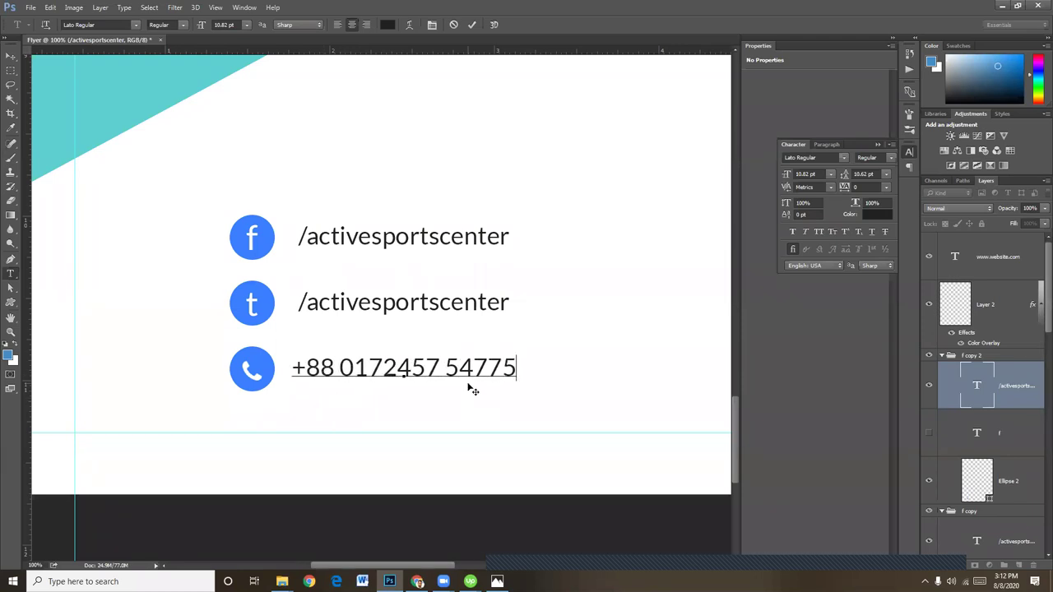
pyautogui.click(10, 64)
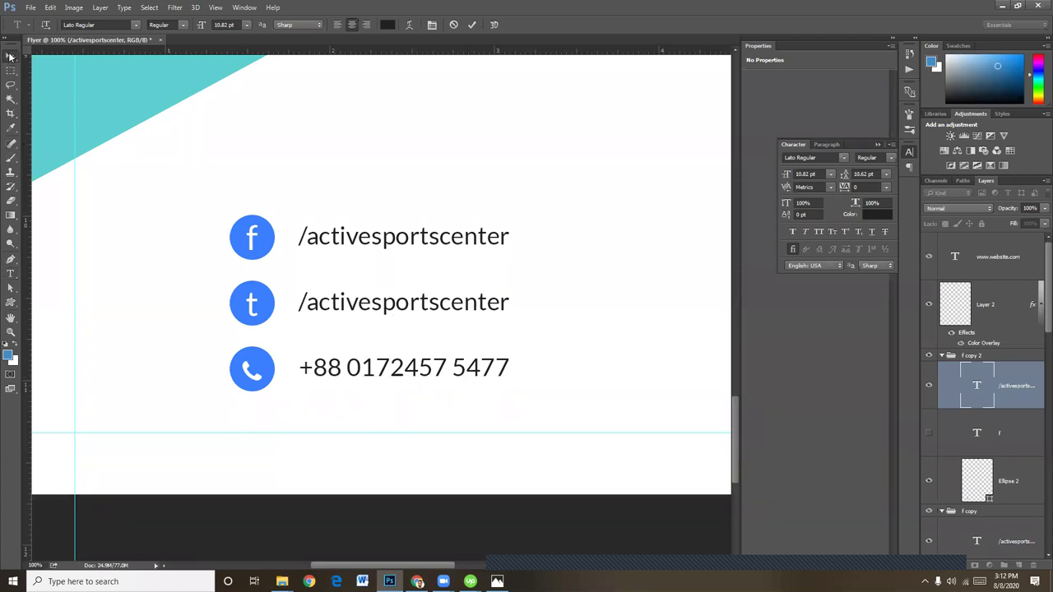
pyautogui.press('Left')
pyautogui.press('Left')
pyautogui.press('Left')
pyautogui.press('Left')
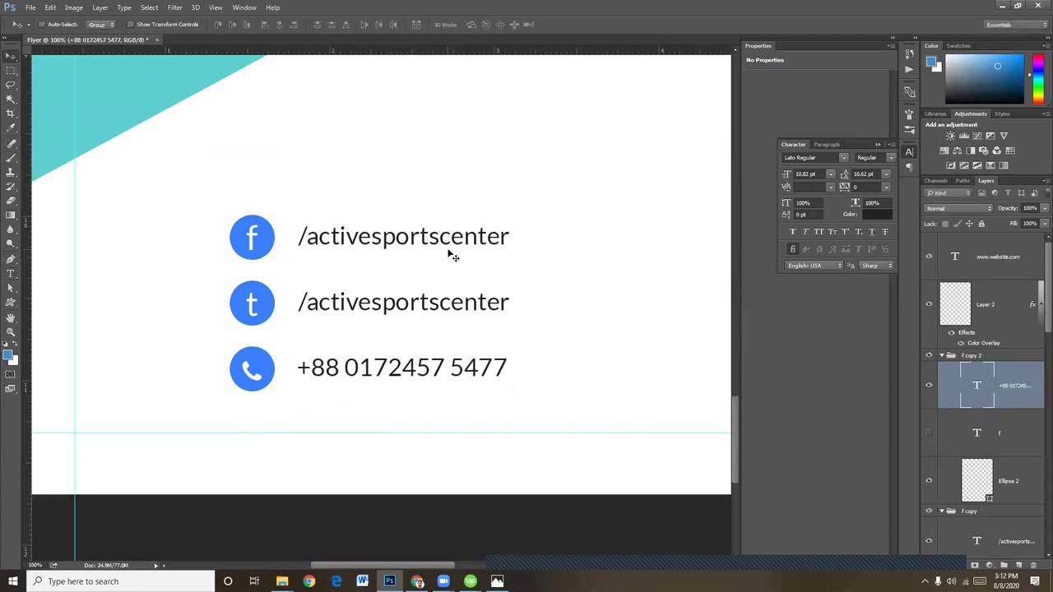
pyautogui.hotkey('ctrl', '-')
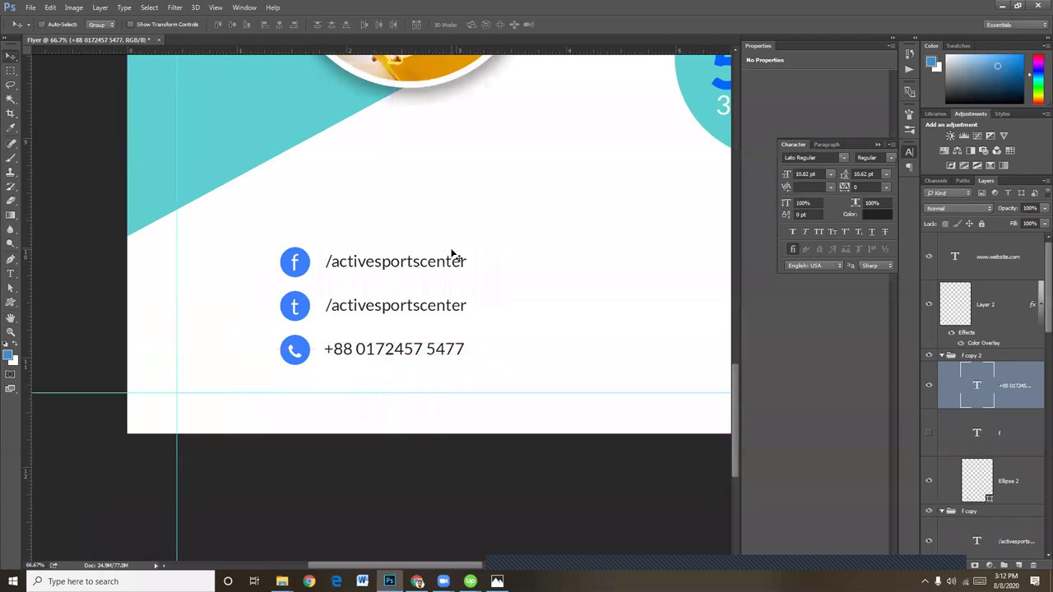
pyautogui.hotkey('ctrl', '-')
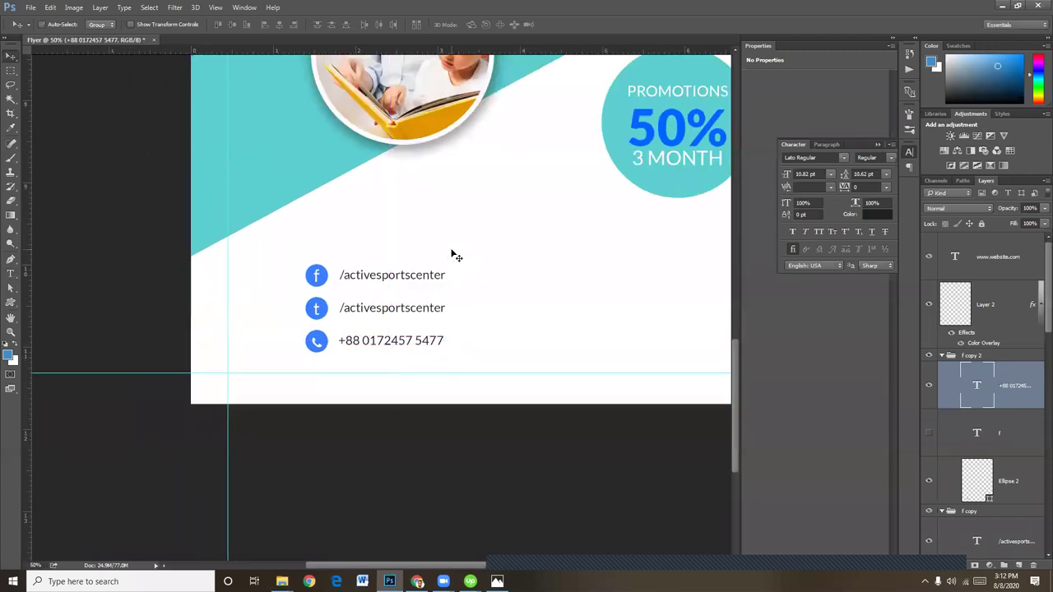
# Type the heading 'choose us' below the promotions badge
pyautogui.click(10, 275)
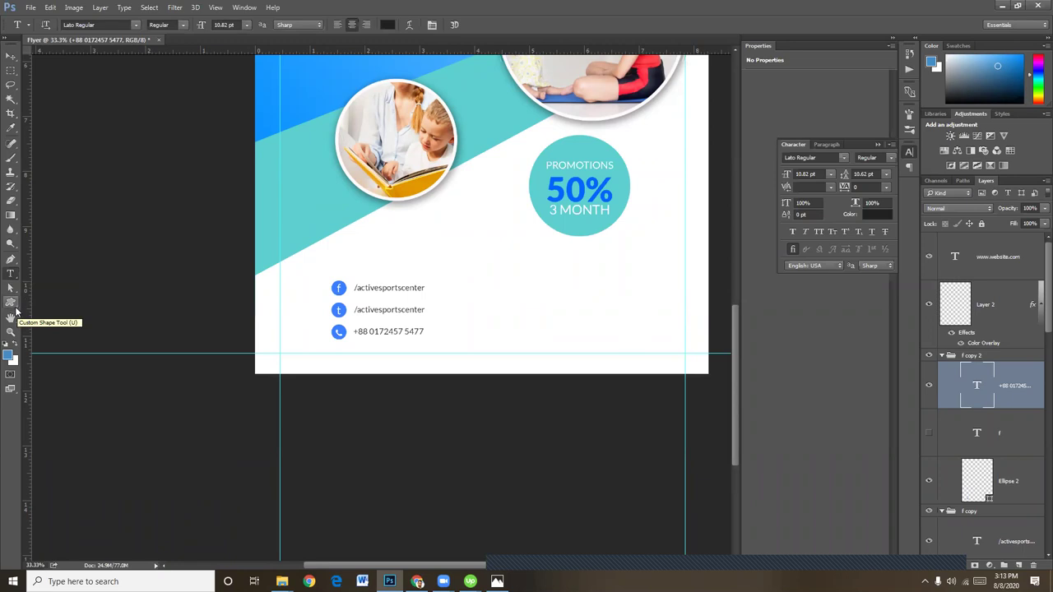
pyautogui.click(499, 269)
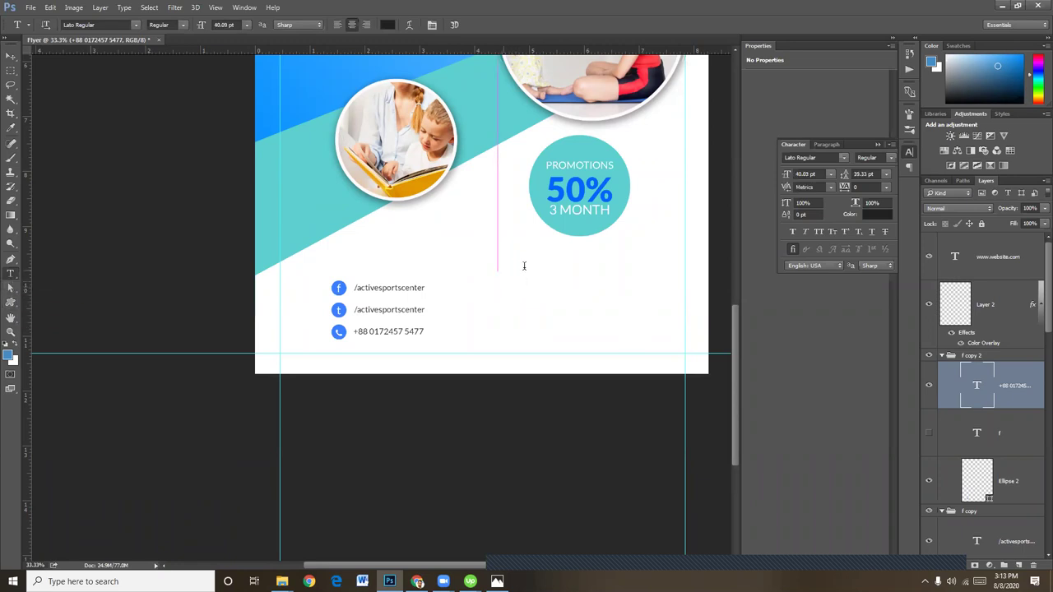
pyautogui.click(10, 56)
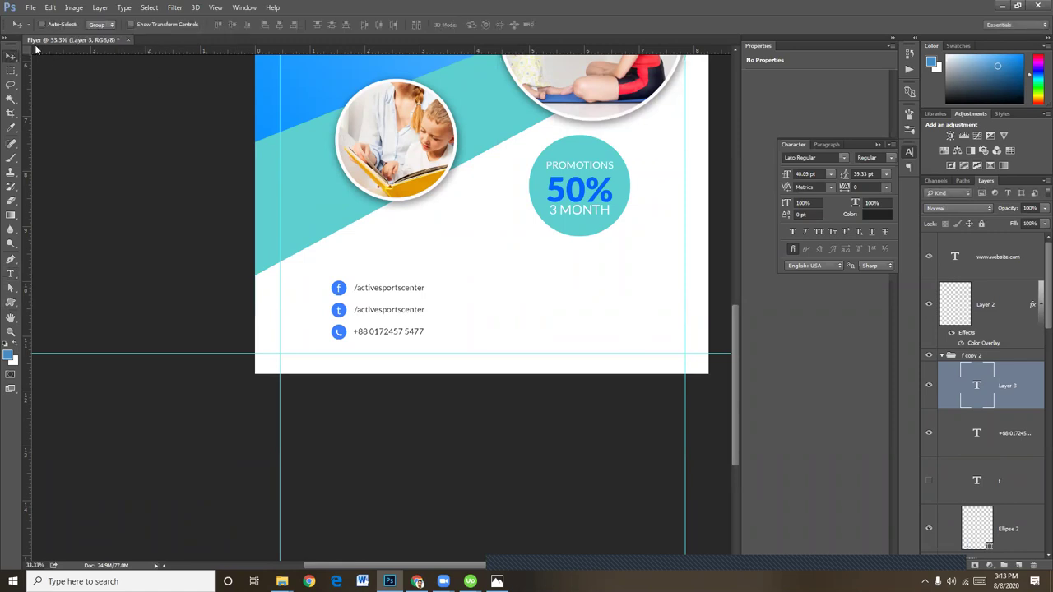
pyautogui.click(11, 274)
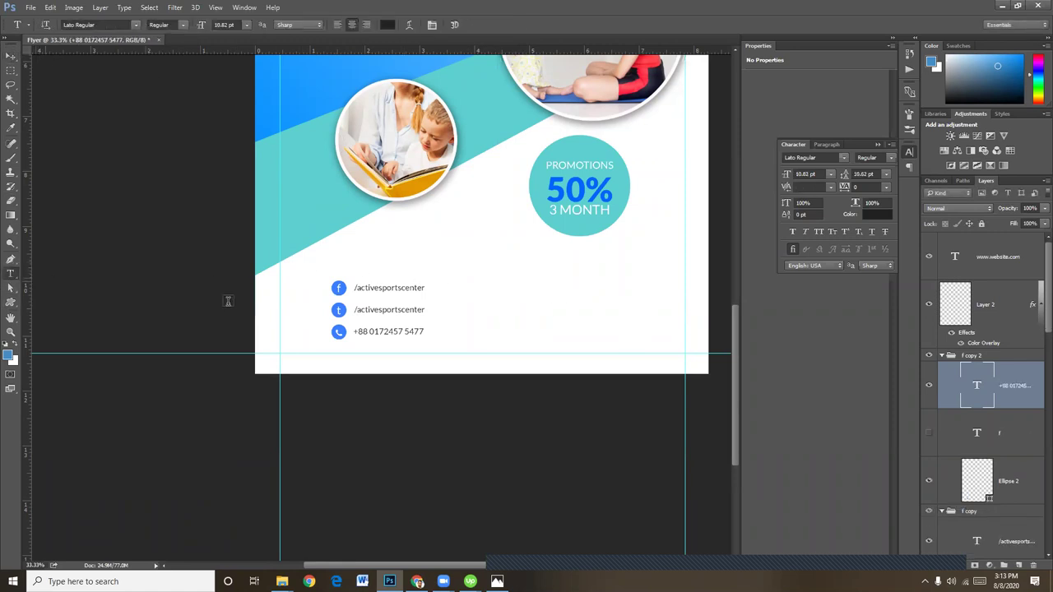
pyautogui.click(506, 272)
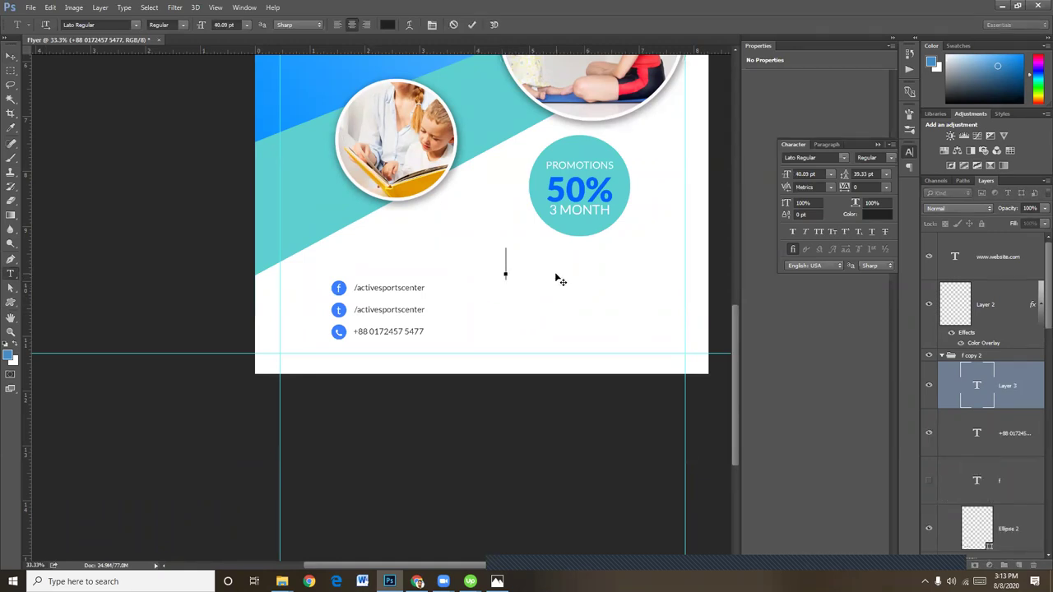
pyautogui.write('choo')
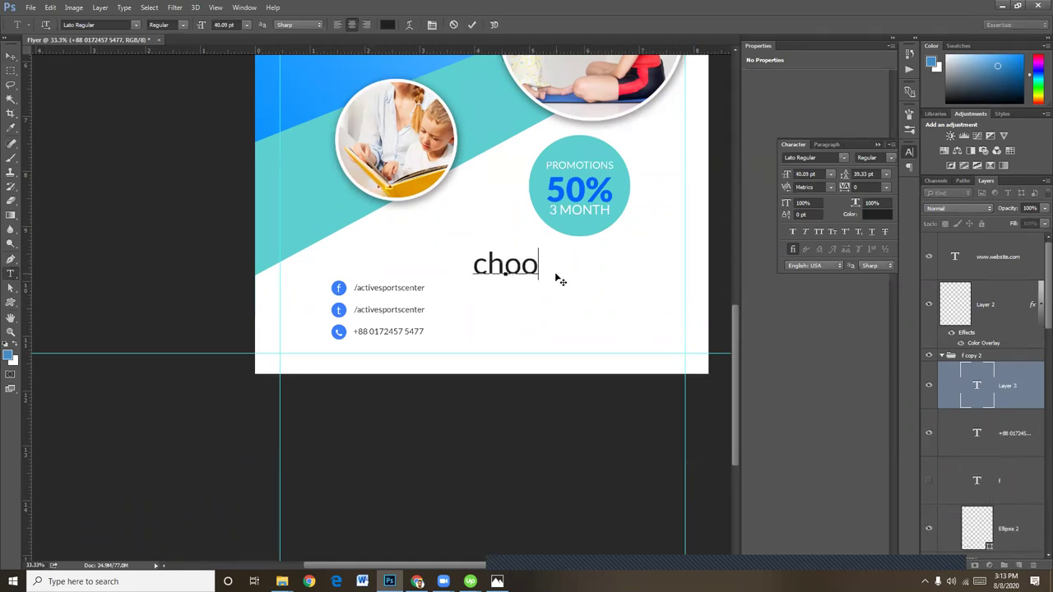
pyautogui.write('se')
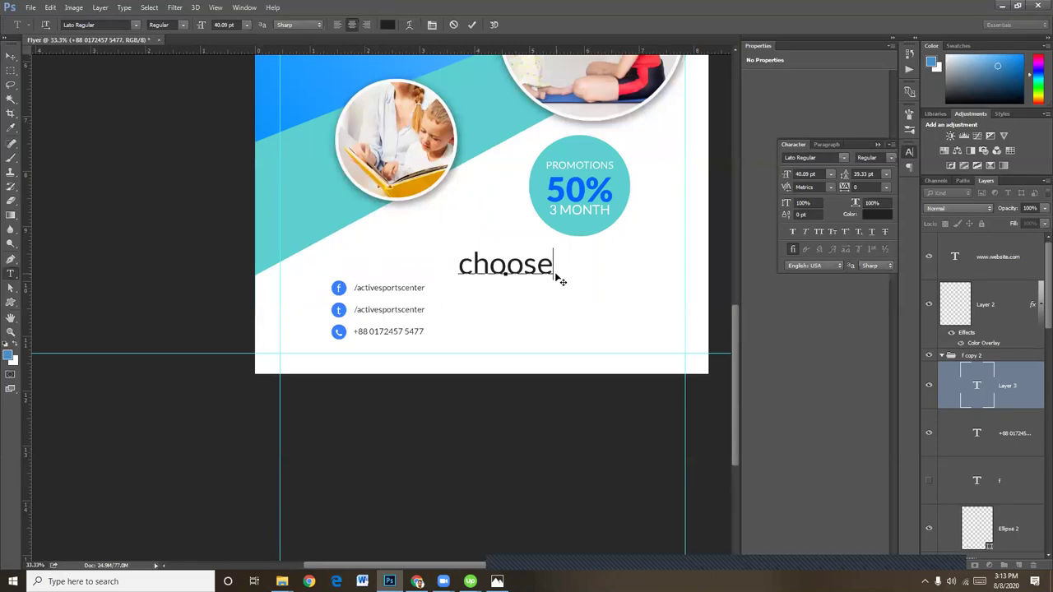
pyautogui.write(' us')
# Resize 'choose us' to 24.09 pt, shift it right, and add a vertical guide at about 4.945 in
pyautogui.hotkey('ctrl', 'a')
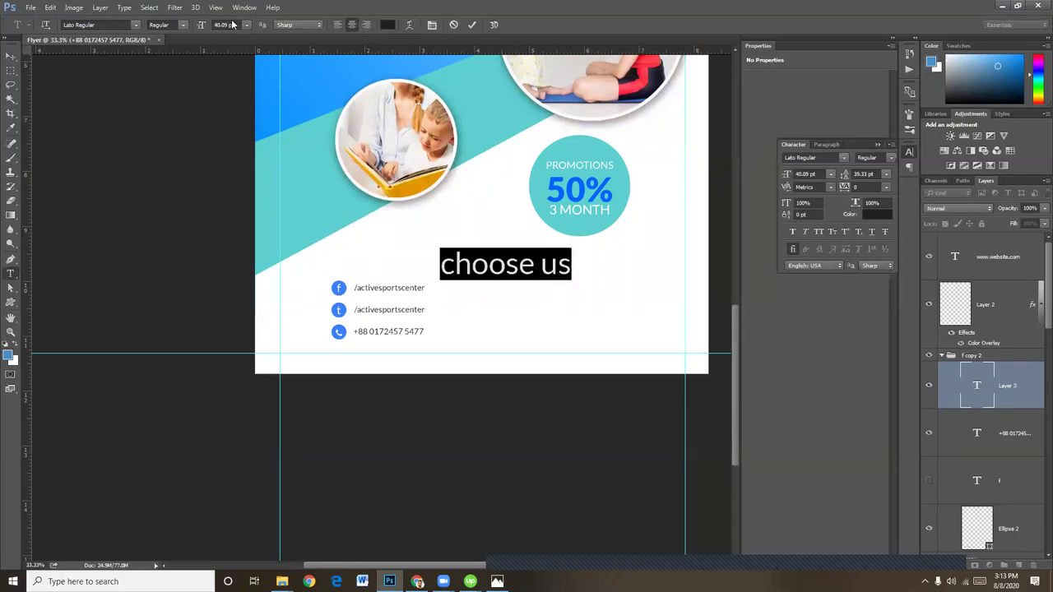
pyautogui.moveTo(202, 24); pyautogui.dragTo(195, 25)
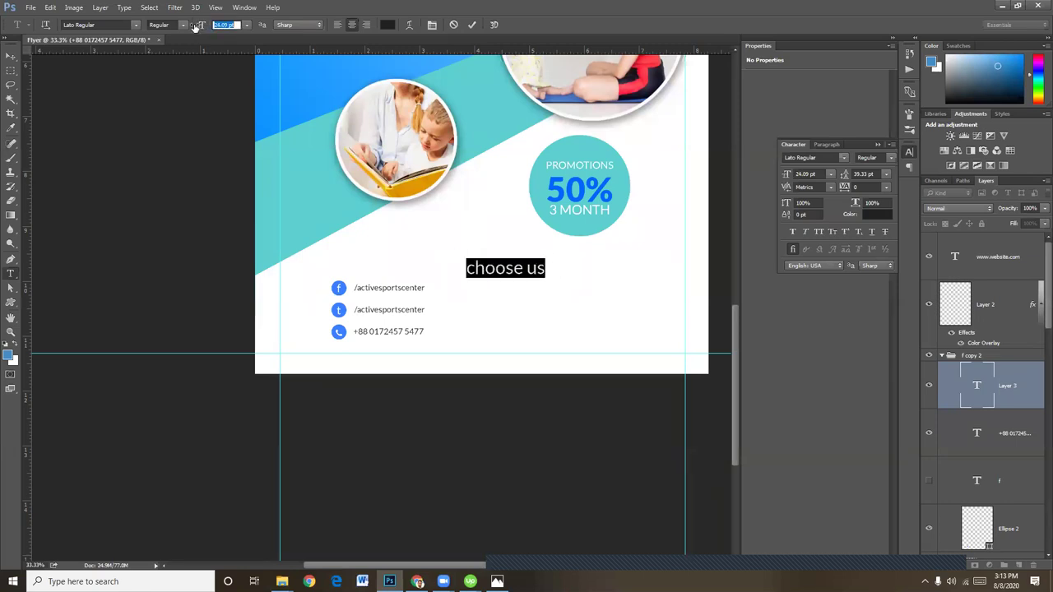
pyautogui.click(11, 55)
pyautogui.moveTo(489, 272); pyautogui.dragTo(542, 268)
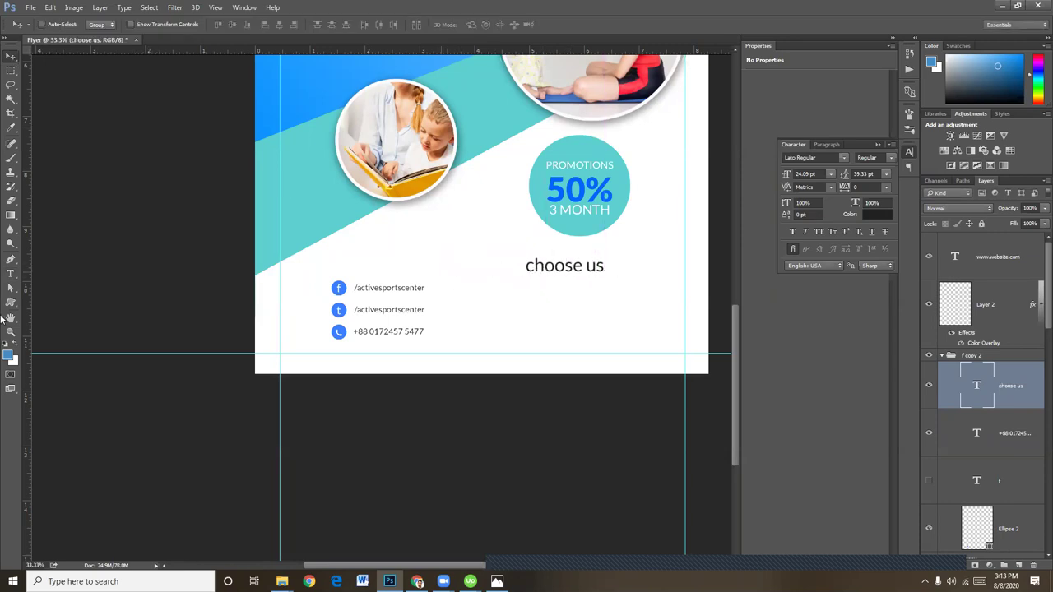
pyautogui.moveTo(28, 293); pyautogui.dragTo(527, 284)
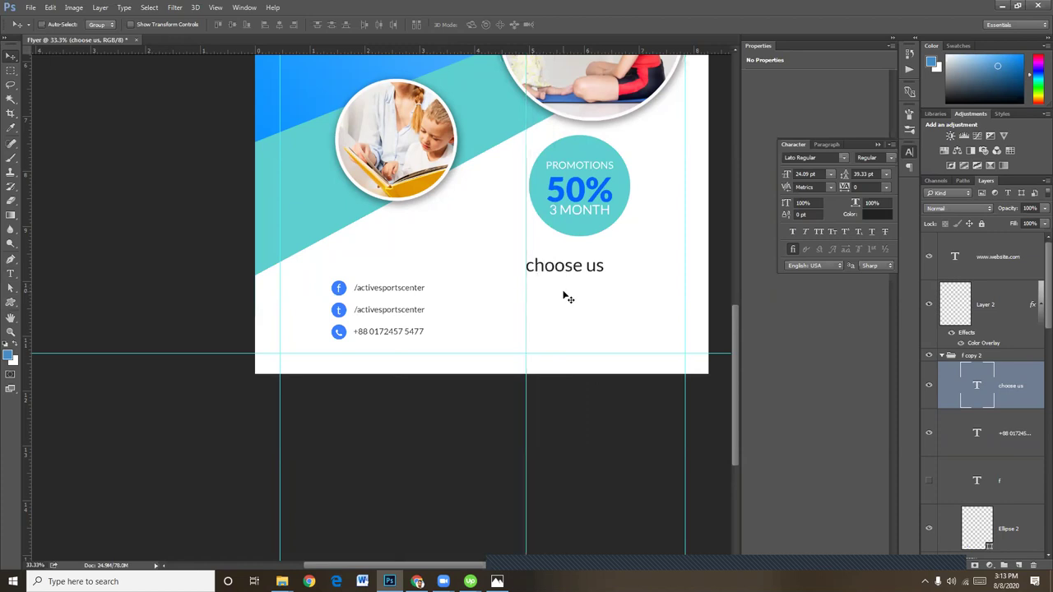
# Make 'choose us' Bold, coloured with the blue sampled from the 50% badge
pyautogui.click(10, 273)
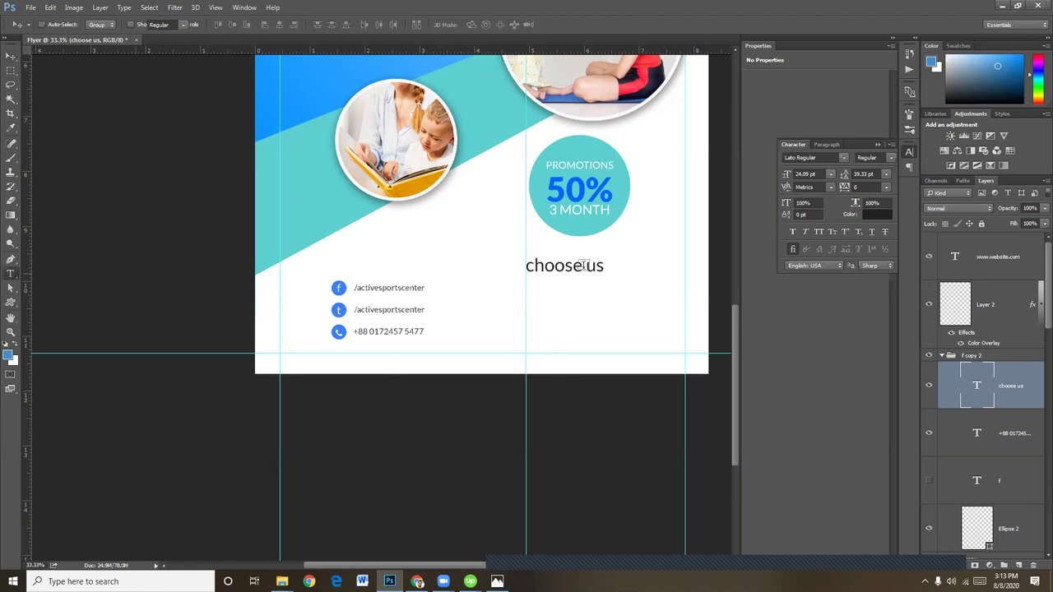
pyautogui.click(583, 265)
pyautogui.doubleClick(565, 265)
pyautogui.tripleClick(564, 265)
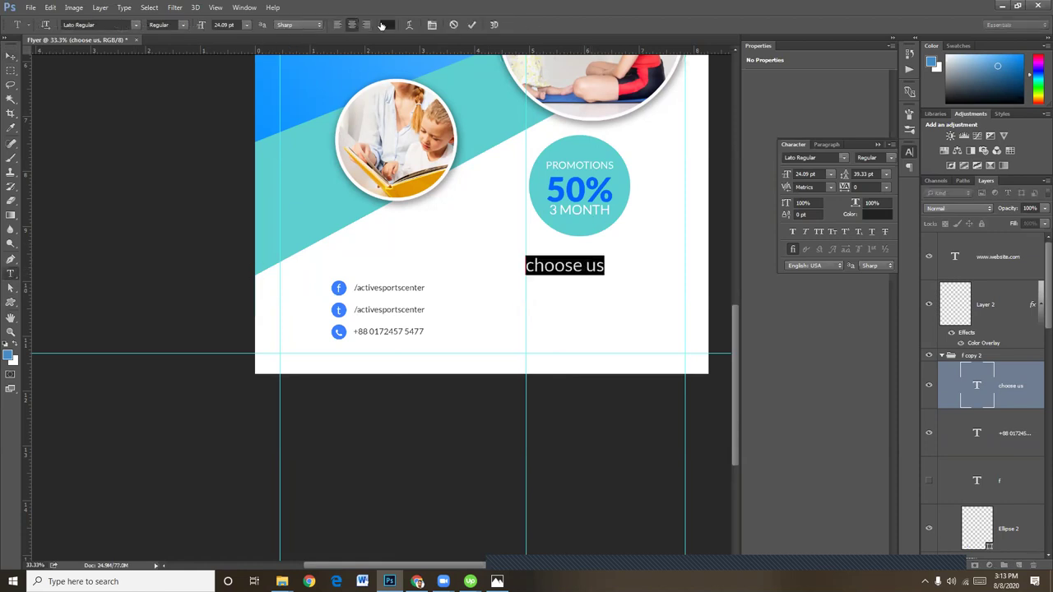
pyautogui.click(386, 25)
pyautogui.click(565, 182)
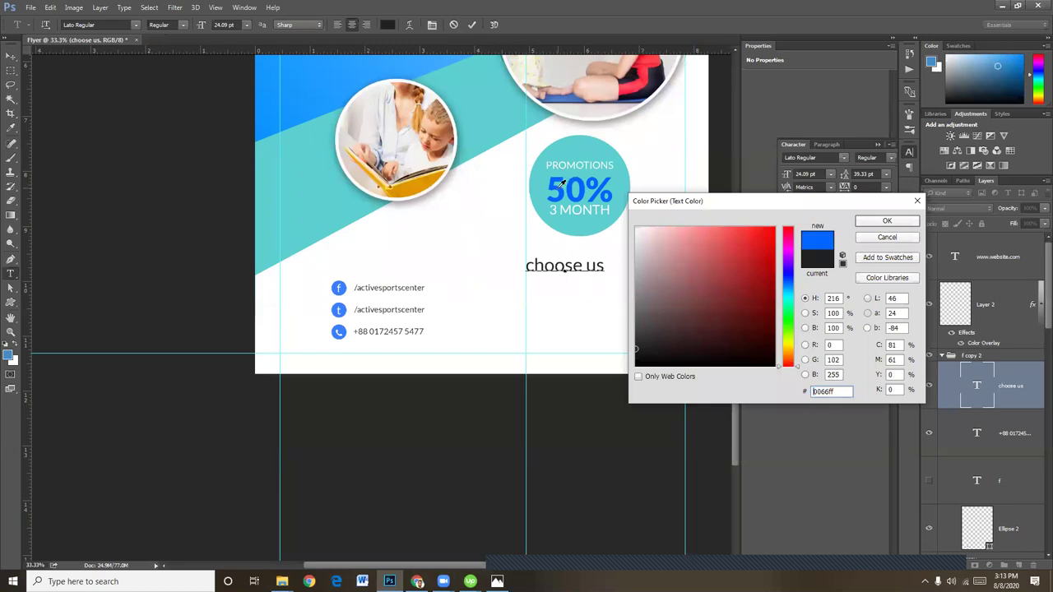
pyautogui.click(886, 222)
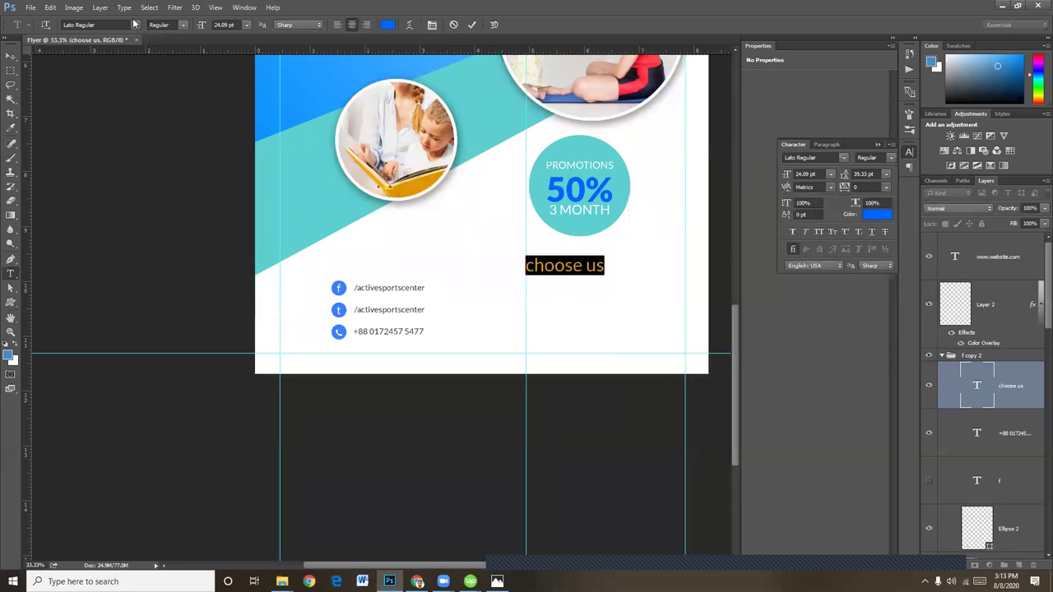
pyautogui.click(184, 25)
pyautogui.click(168, 88)
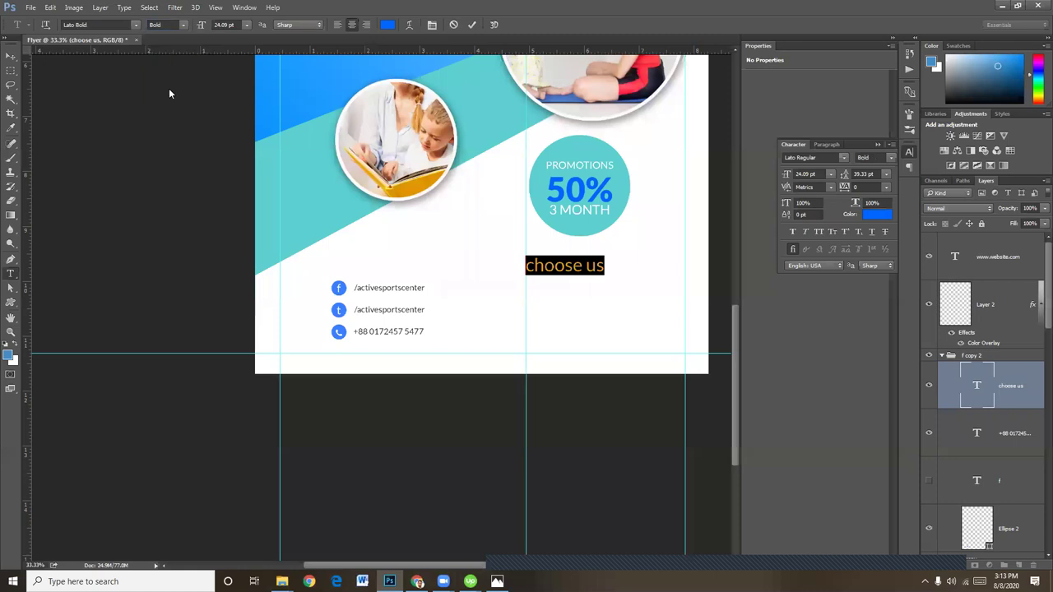
pyautogui.click(8, 58)
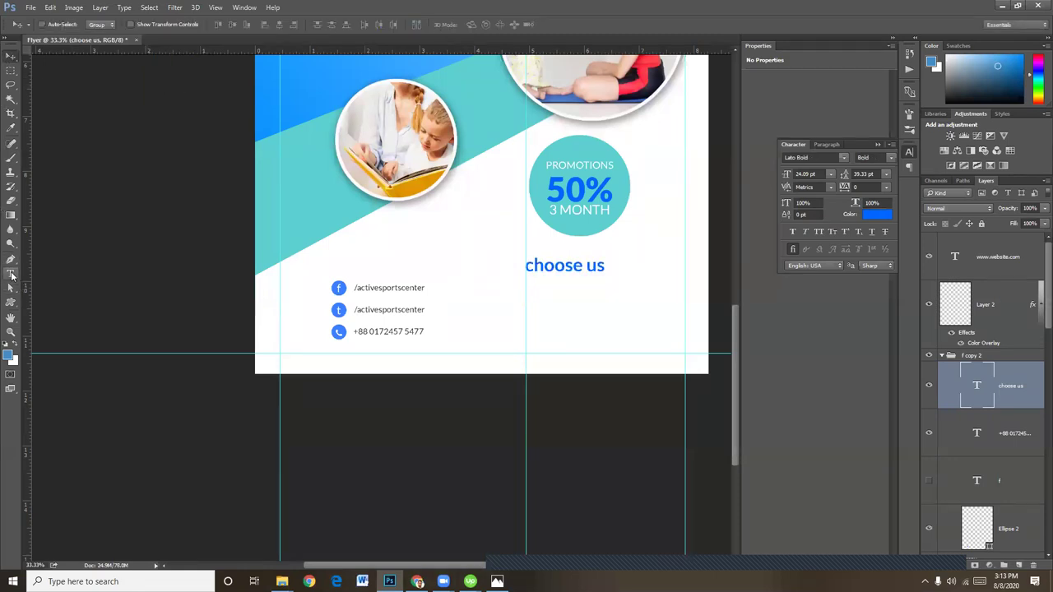
# Draw a small black checkmark custom shape below 'choose us' and start a text layer beside it
pyautogui.click(10, 301)
pyautogui.click(424, 26)
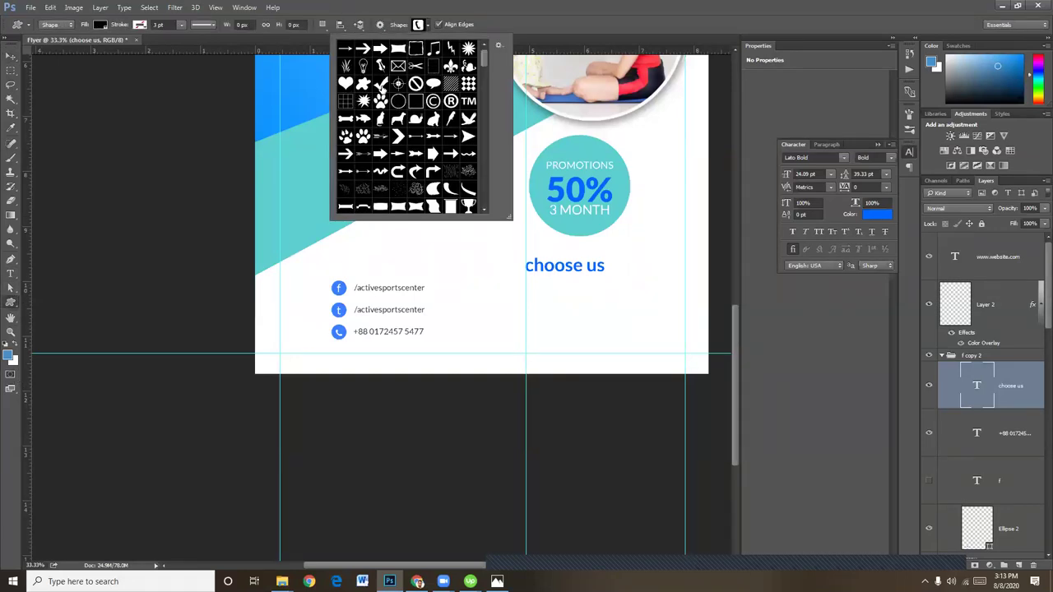
pyautogui.click(380, 84)
pyautogui.moveTo(525, 287); pyautogui.dragTo(544, 301)
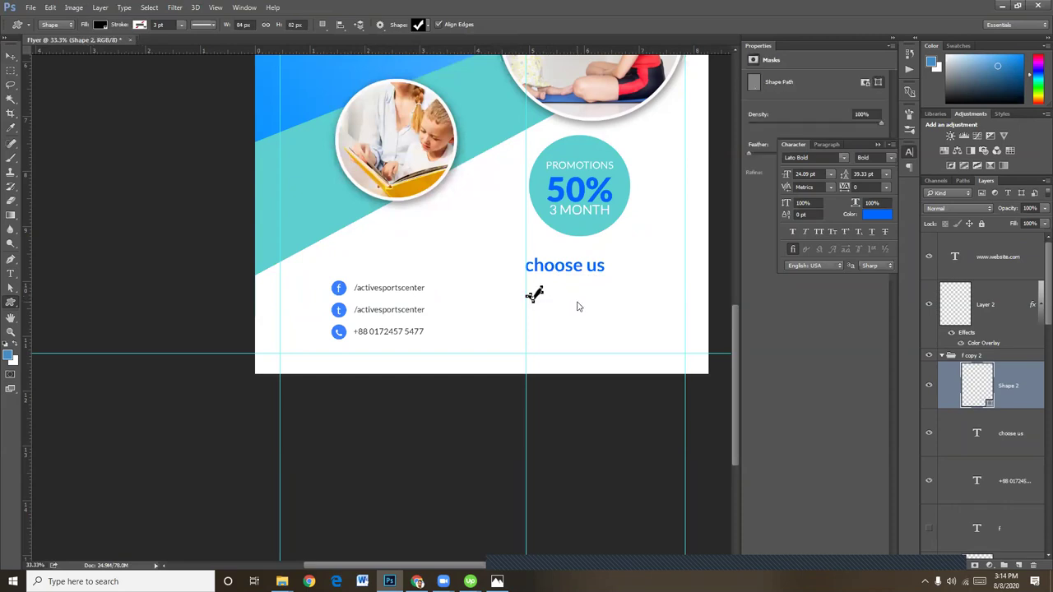
pyautogui.click(11, 273)
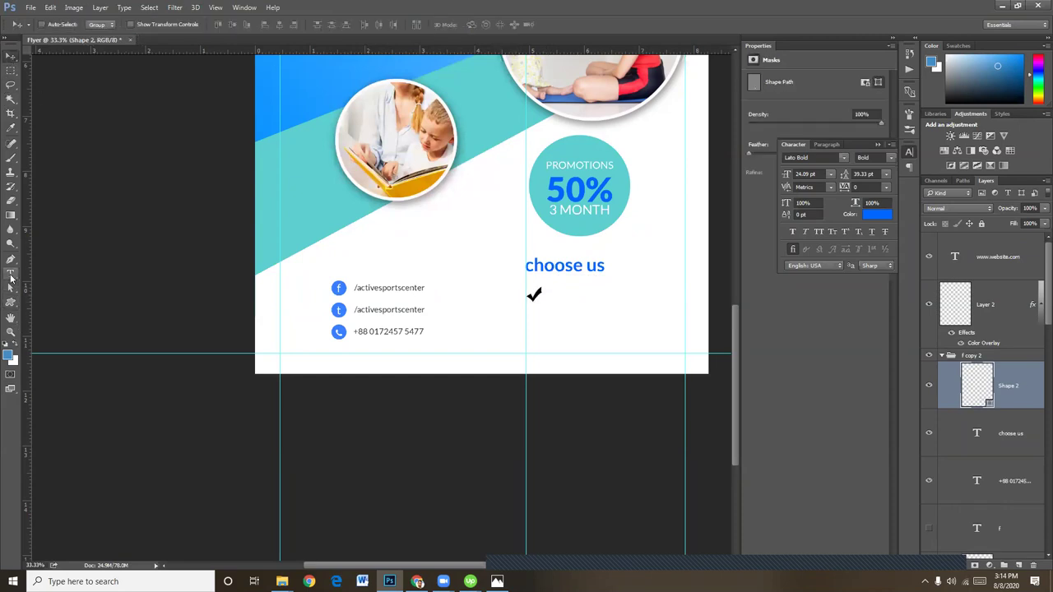
pyautogui.click(560, 297)
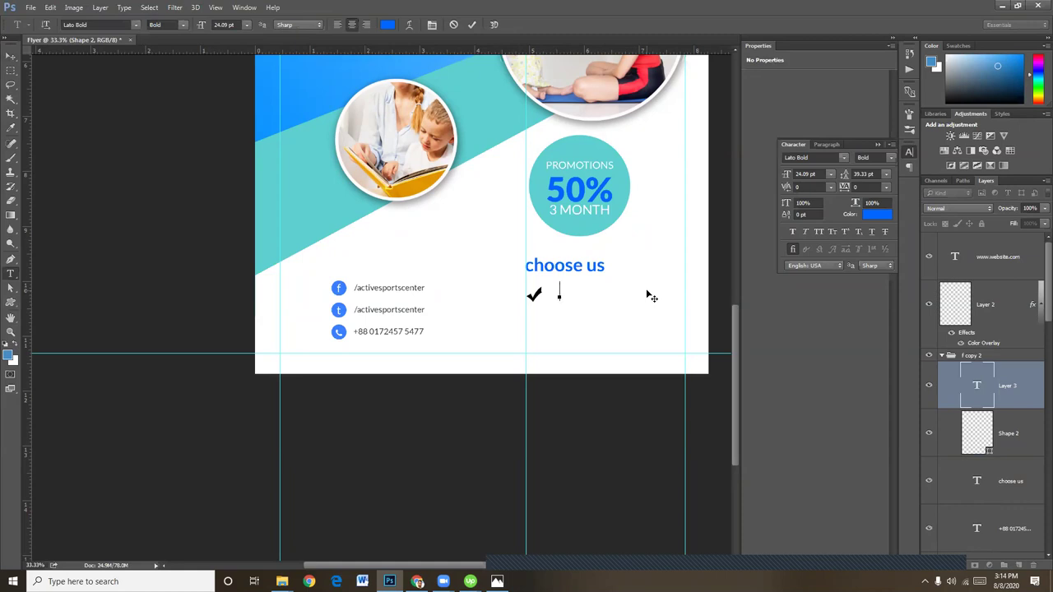
# Type 'Personal training' beside the checkmark in Lato Regular, dark grey #2c2c2c
pyautogui.write('Personal t')
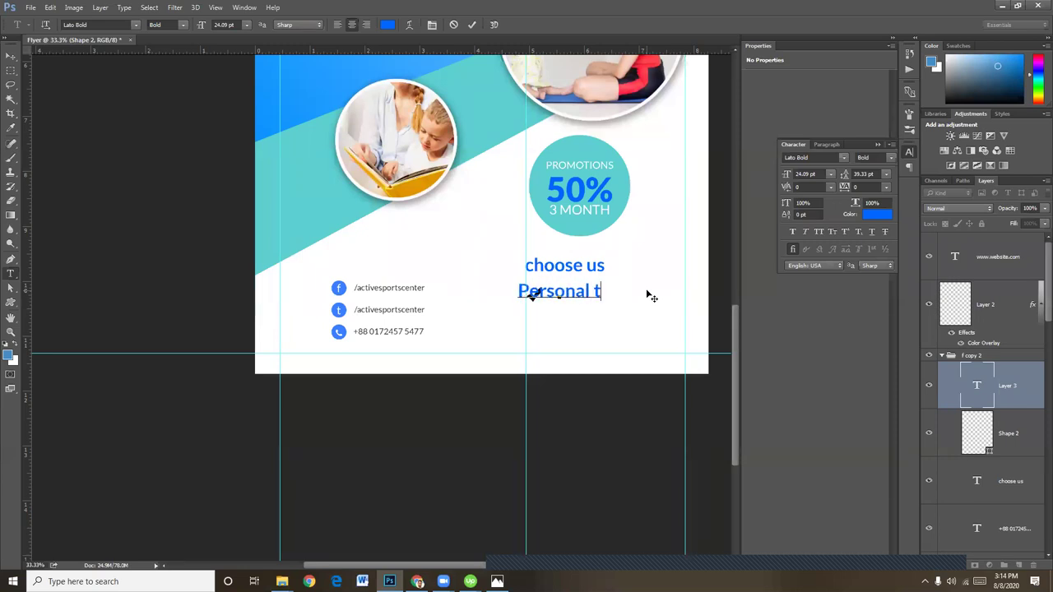
pyautogui.write('raining ')
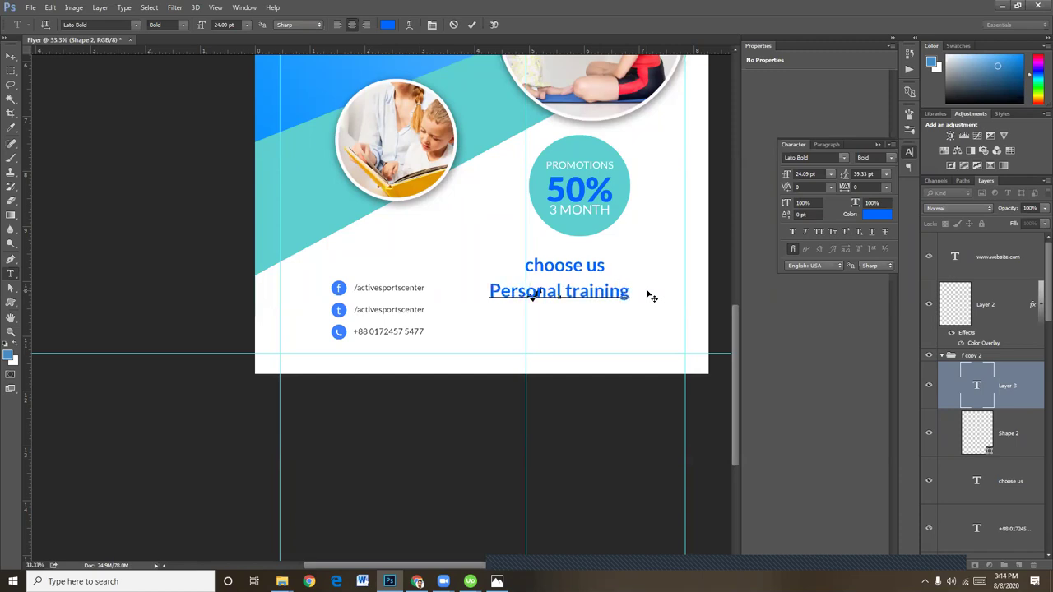
pyautogui.write('o')
pyautogui.hotkey('ctrl', 'a')
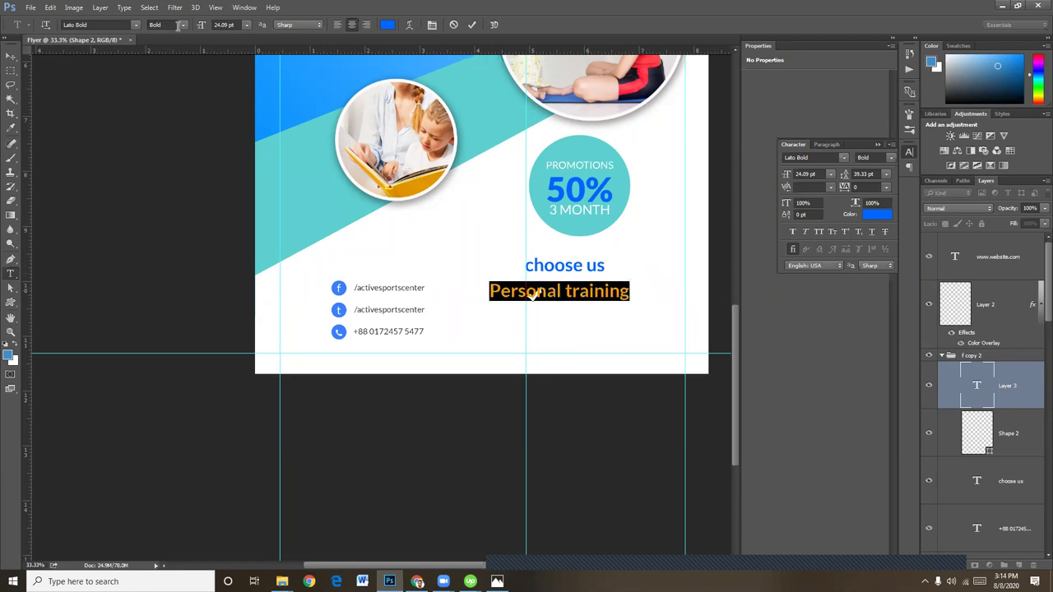
pyautogui.click(186, 26)
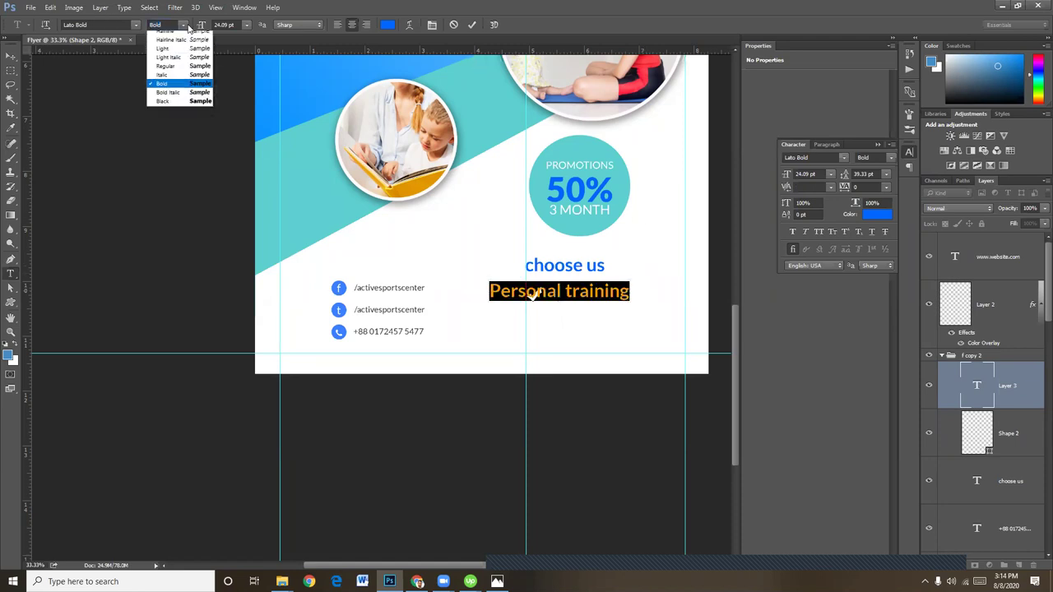
pyautogui.click(171, 72)
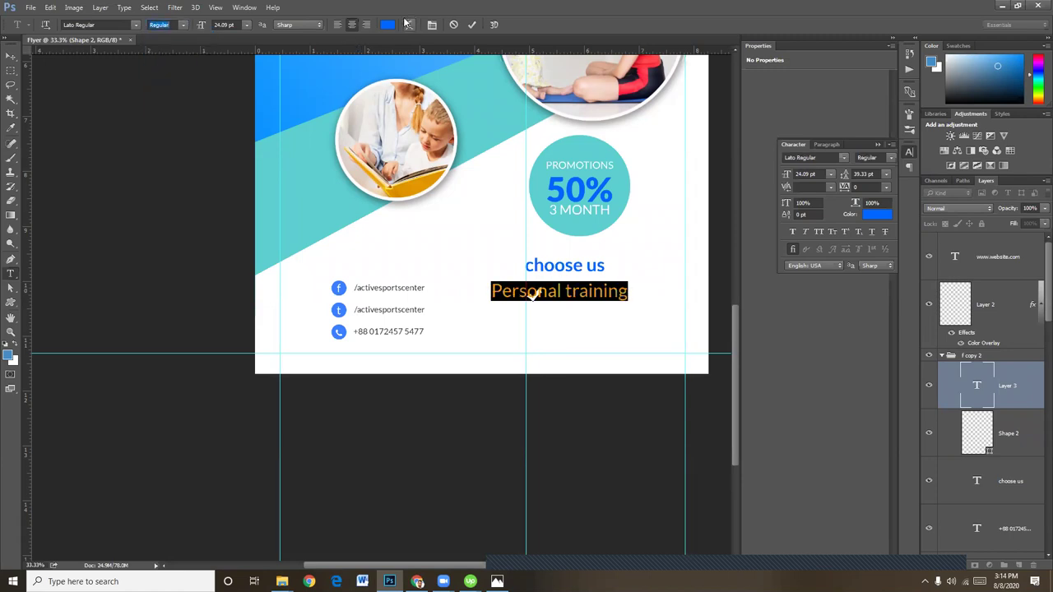
pyautogui.click(392, 25)
pyautogui.write('2c2c2c')
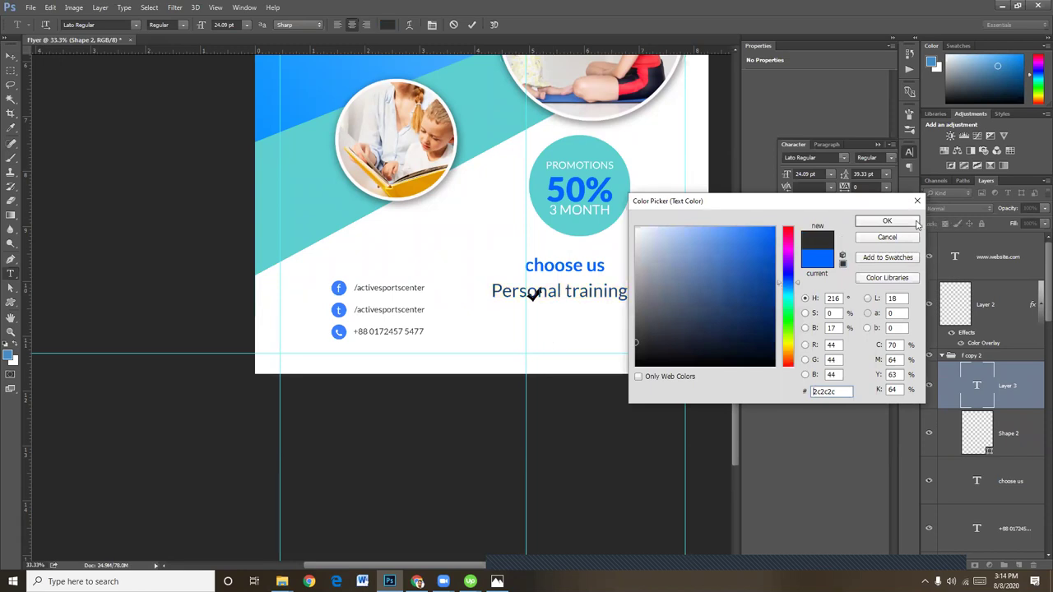
pyautogui.click(887, 221)
pyautogui.click(12, 56)
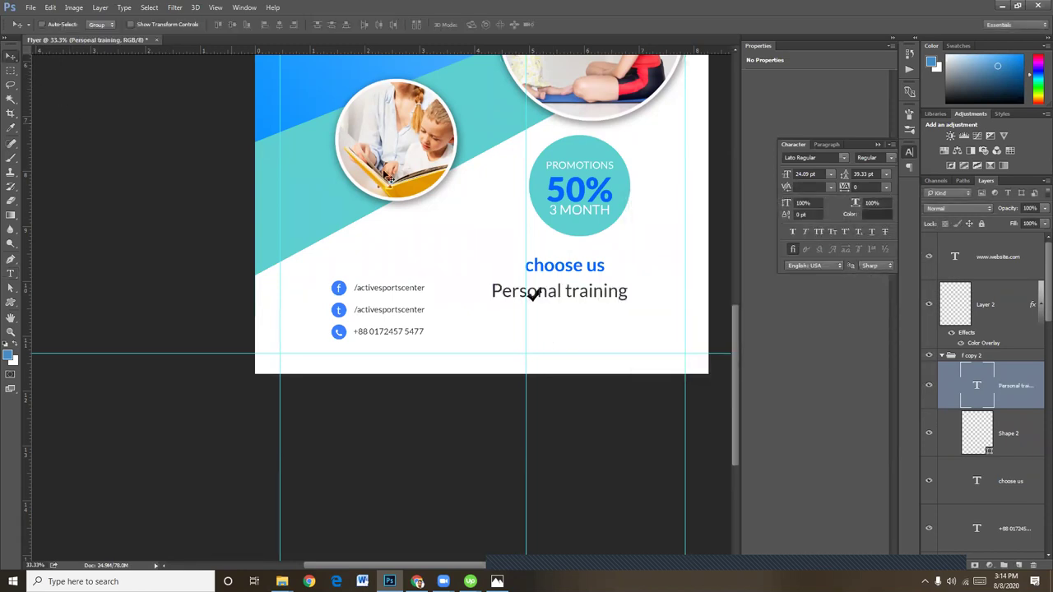
# Scale 'Personal training' down slightly and nudge it right of the checkmark
pyautogui.hotkey('ctrl', 't')
pyautogui.moveTo(629, 300)
pyautogui.mouseDown()
pyautogui.moveTo(587, 299)
pyautogui.moveTo(629, 297)
pyautogui.mouseUp()
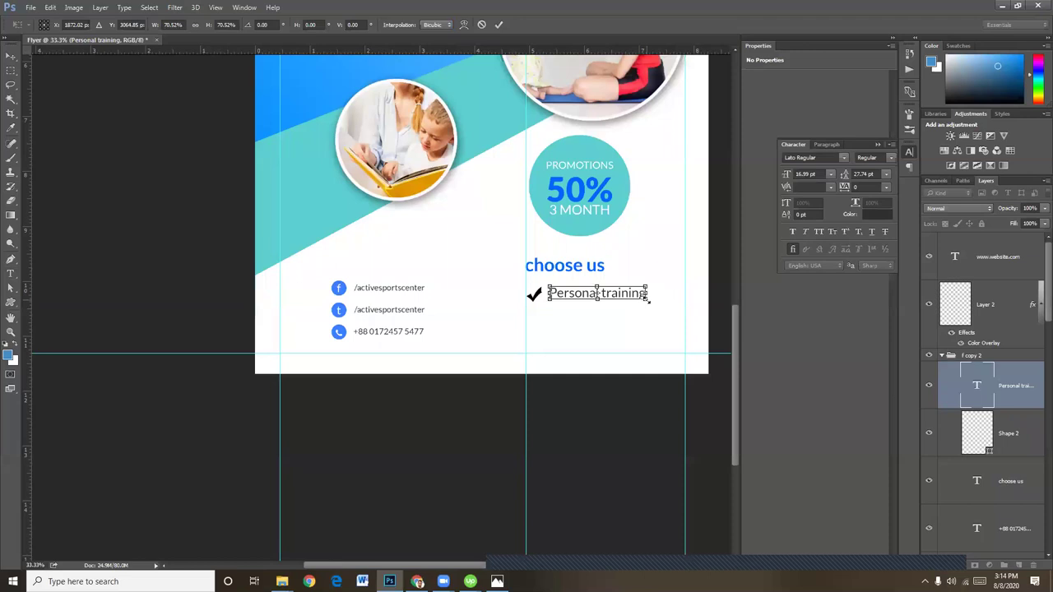
pyautogui.press('Return')
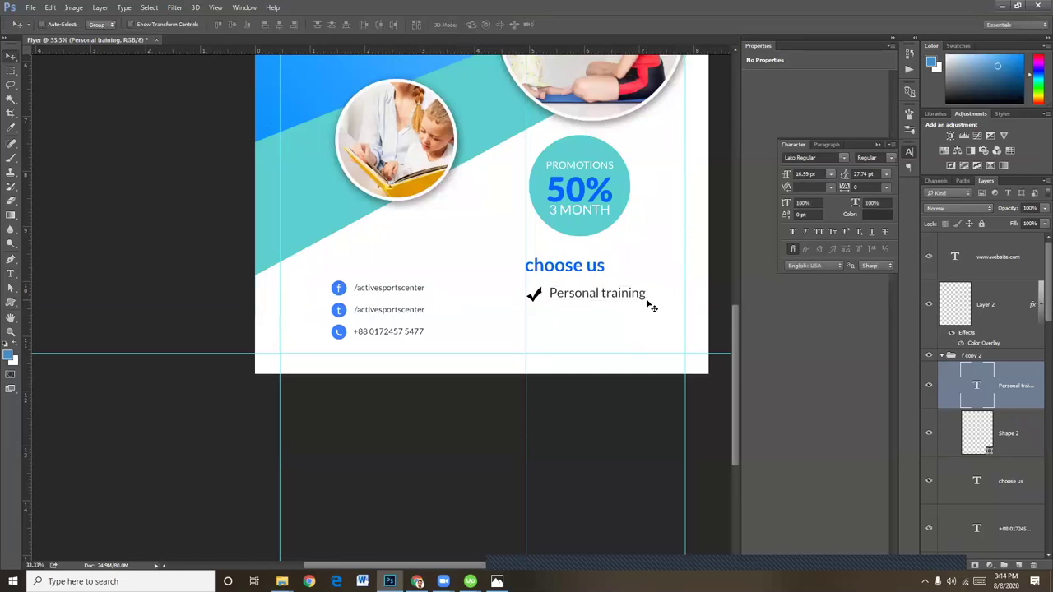
pyautogui.press('Right')
pyautogui.press('Right')
pyautogui.press('Right')
pyautogui.press('Right')
pyautogui.press('Right')
pyautogui.press('Right')
pyautogui.press('Right')
pyautogui.press('Right')
pyautogui.press('Right')
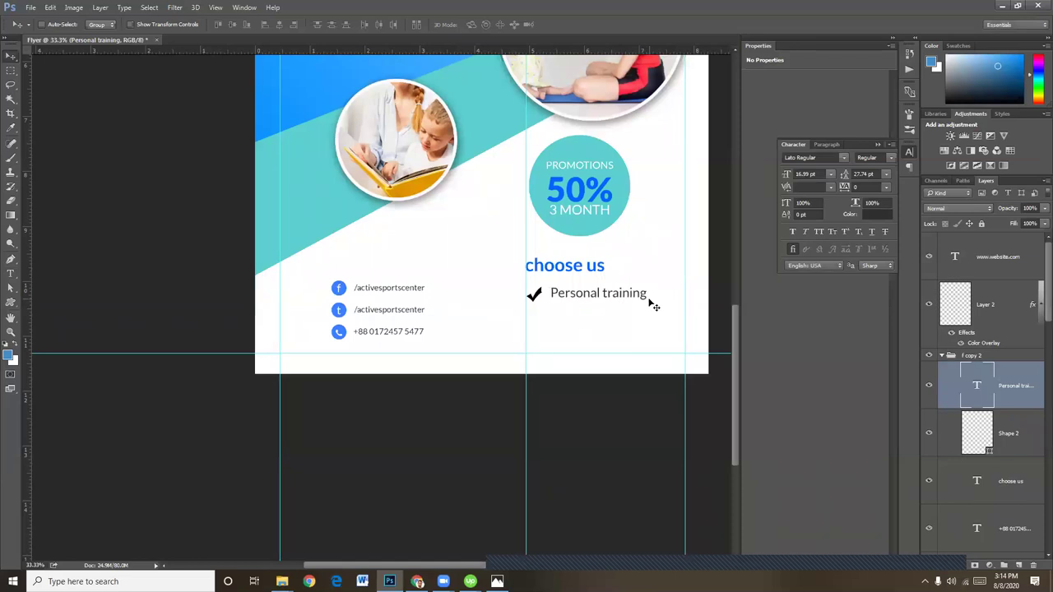
pyautogui.press('Right')
pyautogui.press('Right')
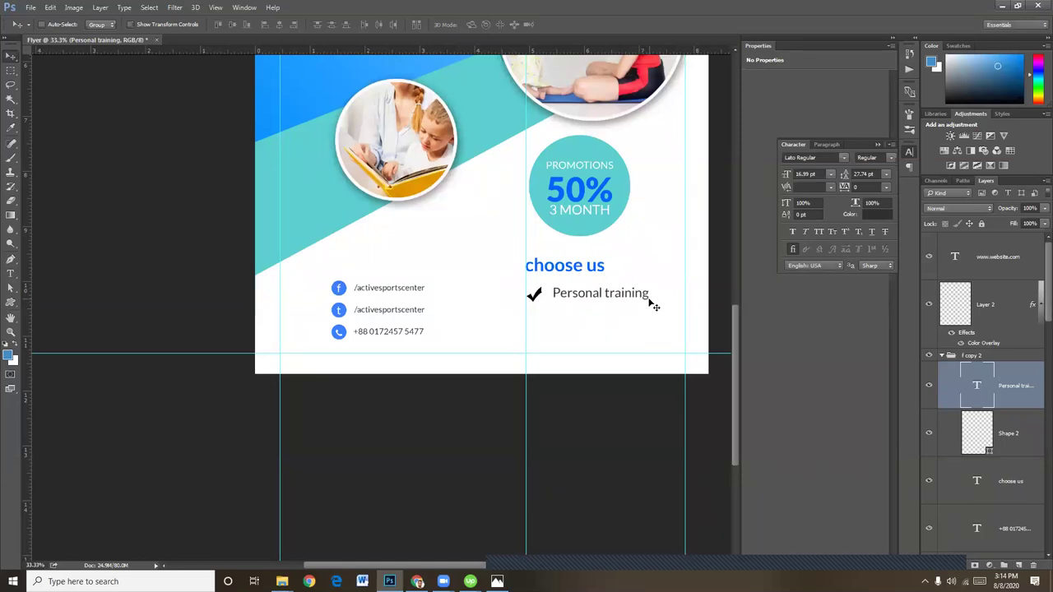
pyautogui.press('Right')
pyautogui.press('Right')
pyautogui.press('Right')
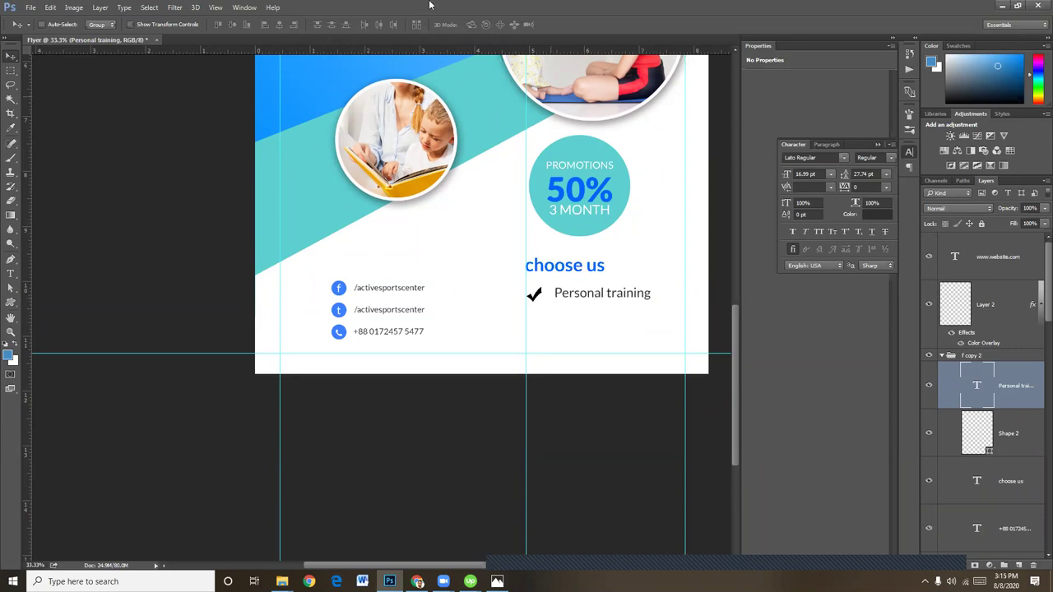
# Choose the boxed check mark from the Custom Shape picker
pyautogui.click(11, 305)
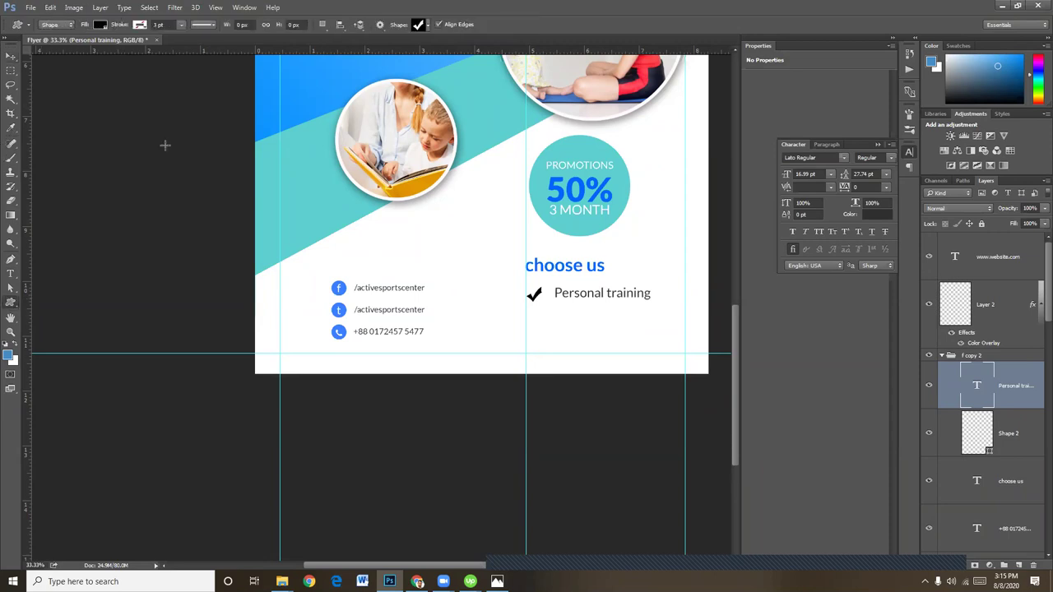
pyautogui.click(425, 26)
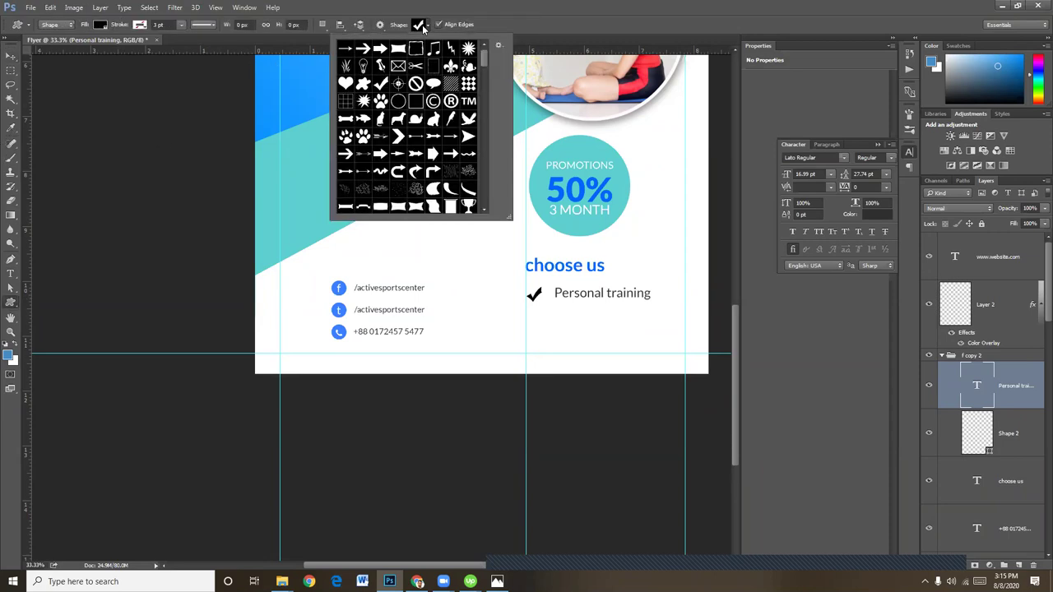
pyautogui.scroll(-6, 407, 141)
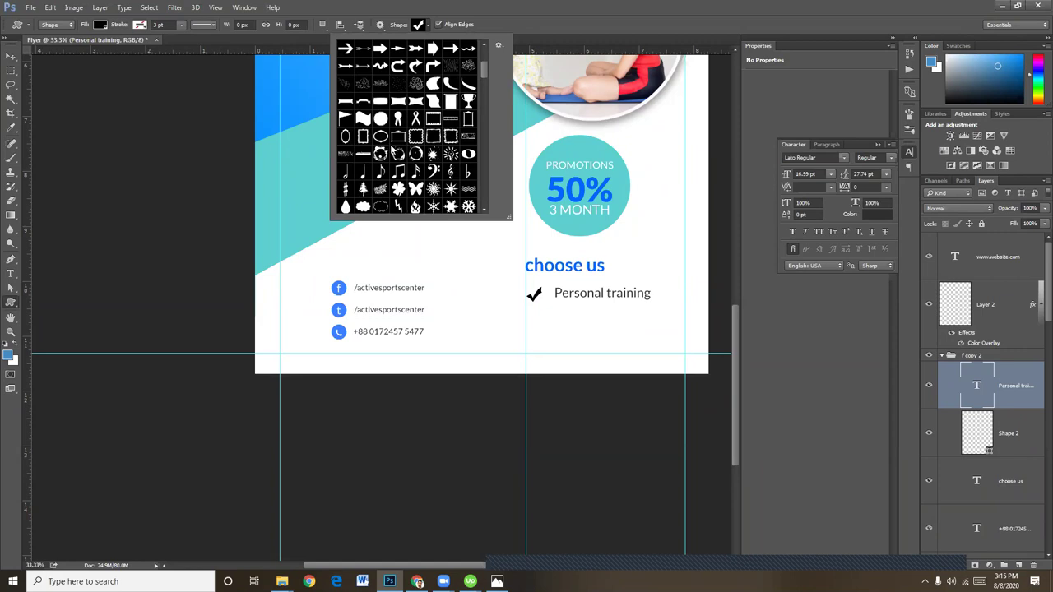
pyautogui.scroll(-8, 396, 146)
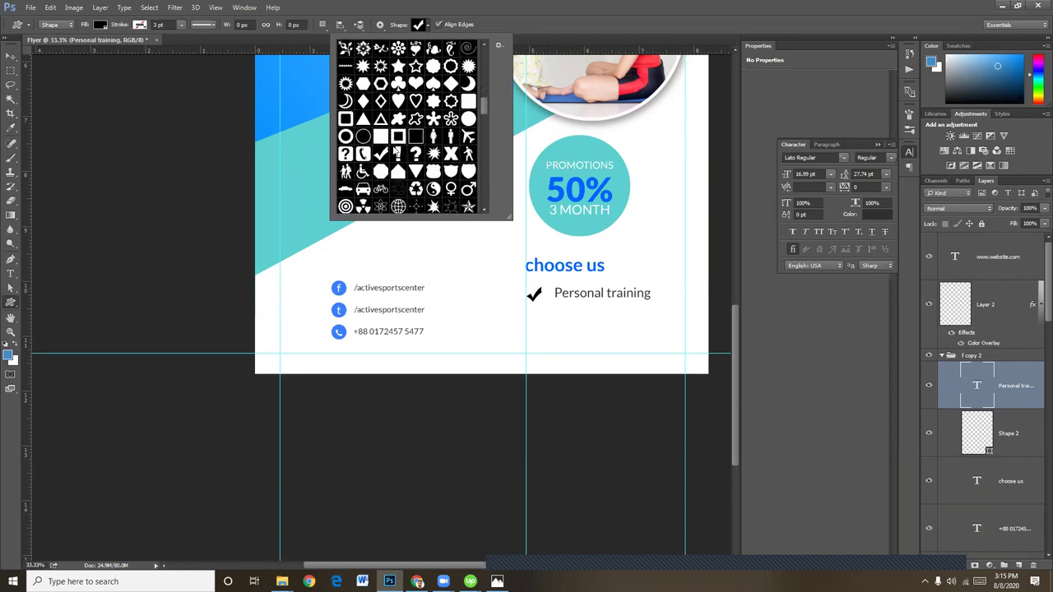
pyautogui.scroll(-8, 395, 150)
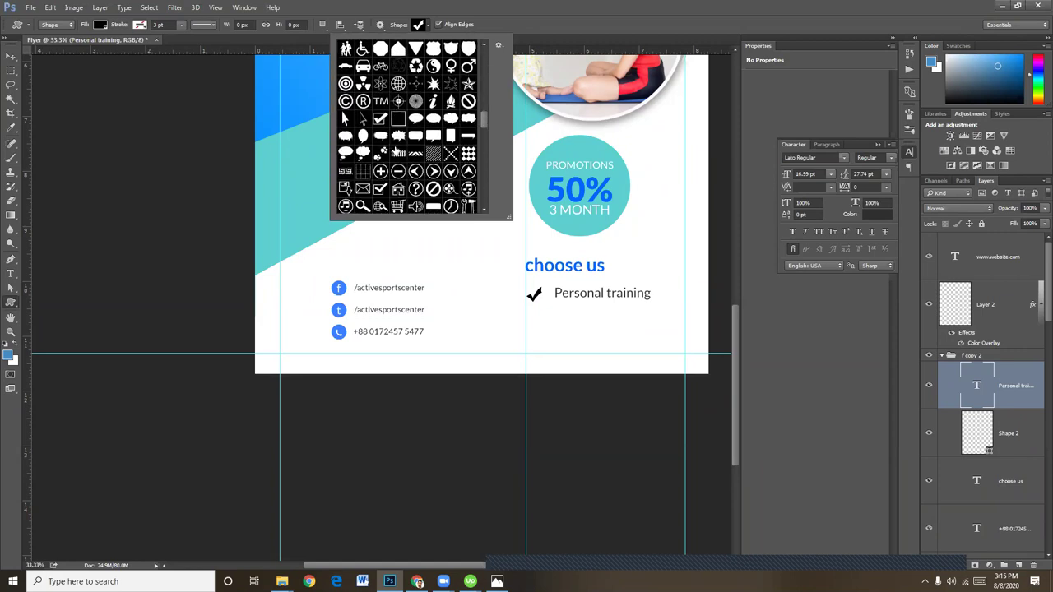
pyautogui.scroll(-8, 396, 146)
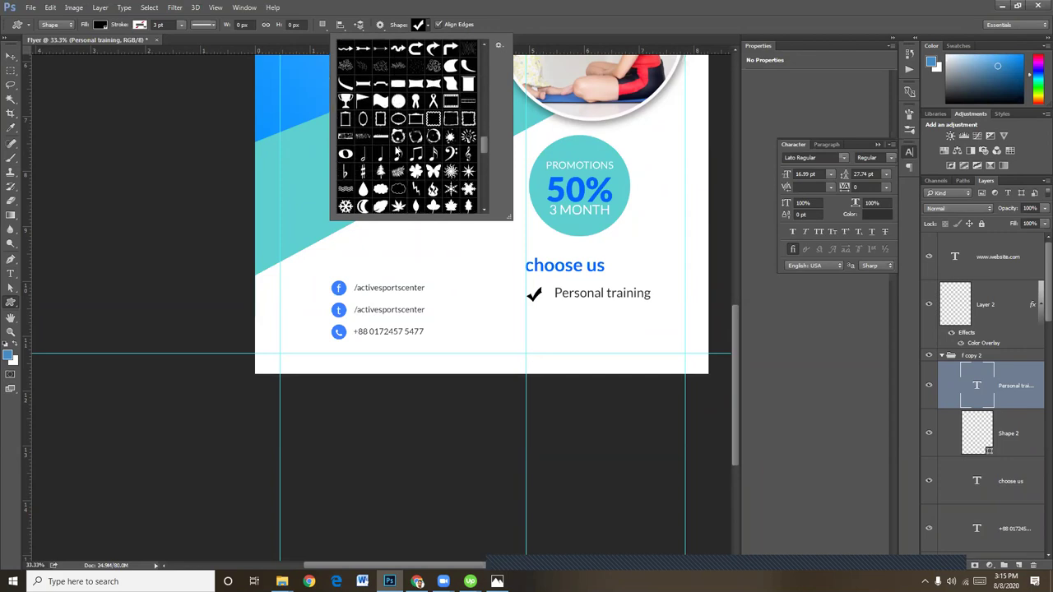
pyautogui.scroll(-8, 396, 148)
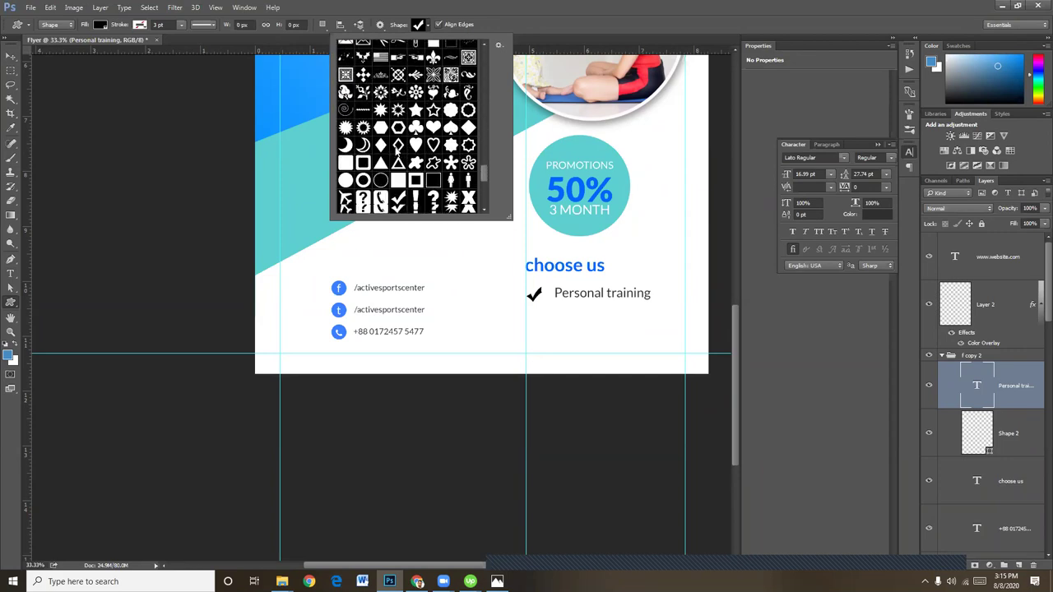
pyautogui.scroll(-8, 397, 155)
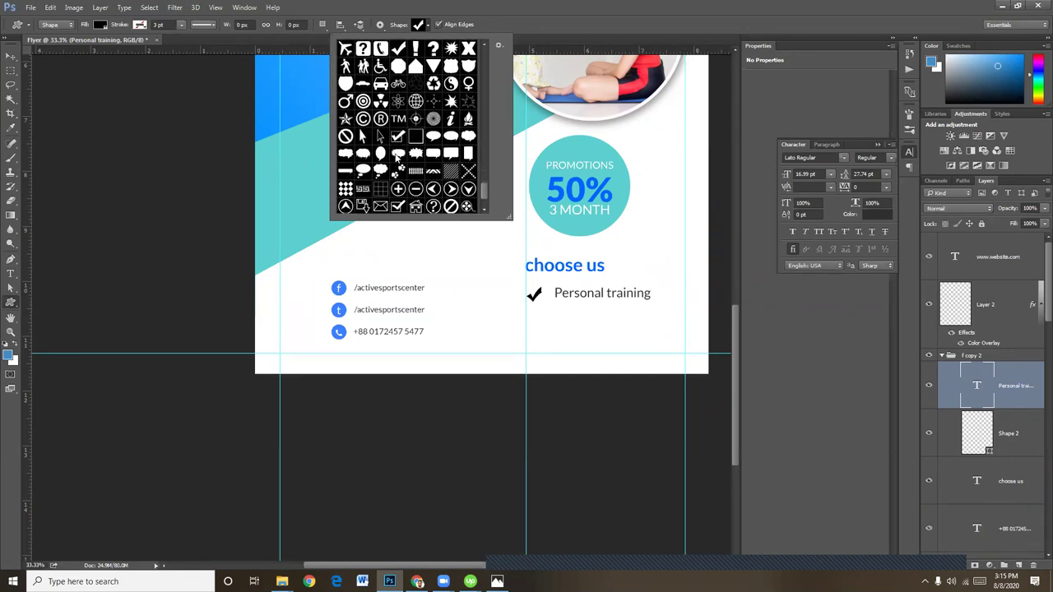
pyautogui.scroll(-1, 396, 154)
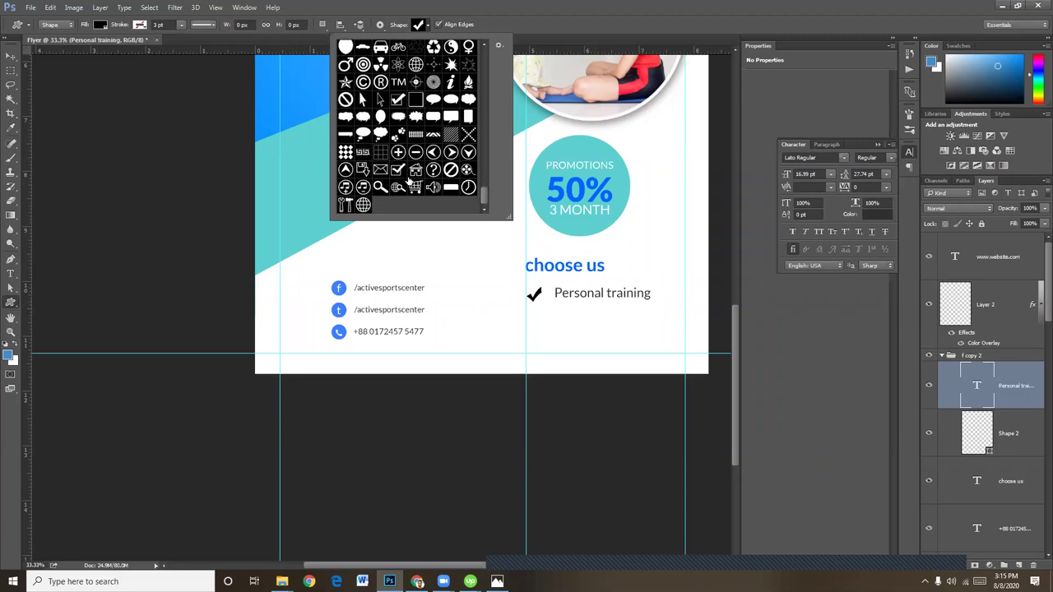
pyautogui.click(398, 170)
# Draw a small boxed check mark and delete the old plain checkmark layer Shape 2
pyautogui.click(562, 328)
pyautogui.moveTo(557, 324); pyautogui.dragTo(575, 339)
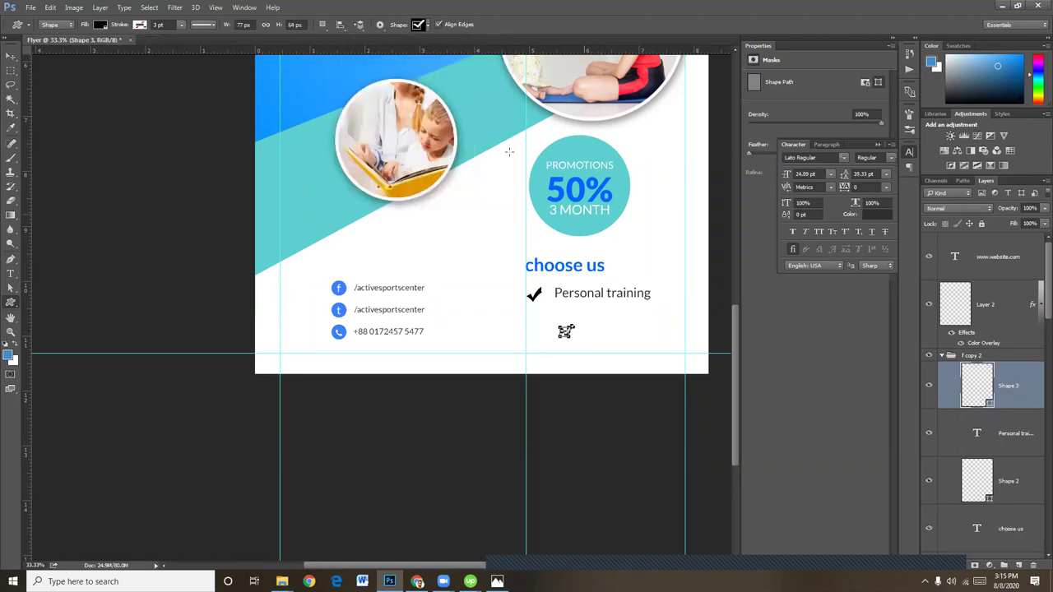
pyautogui.click(10, 57)
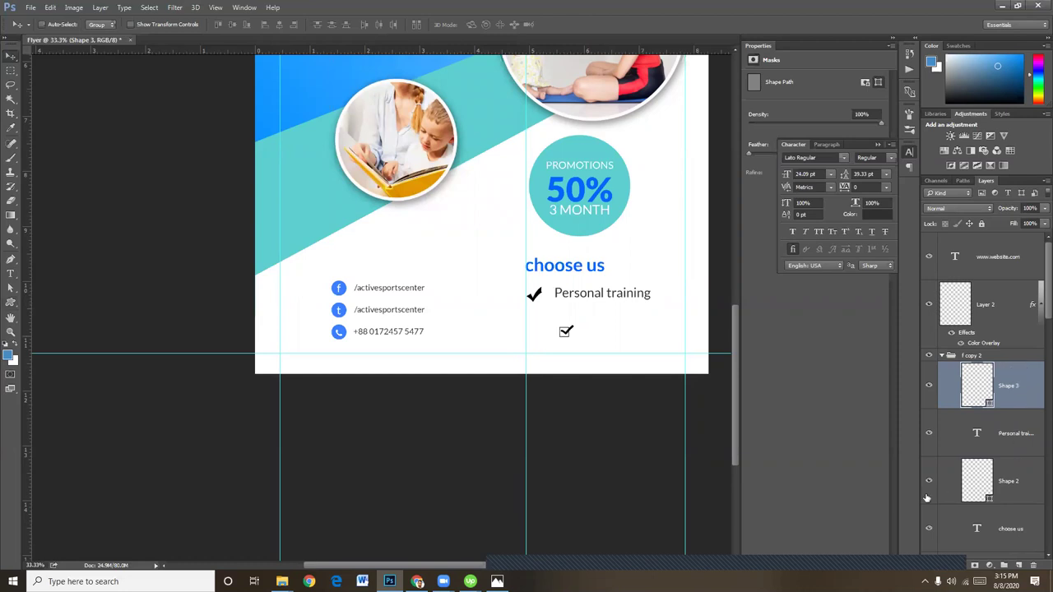
pyautogui.click(1015, 481)
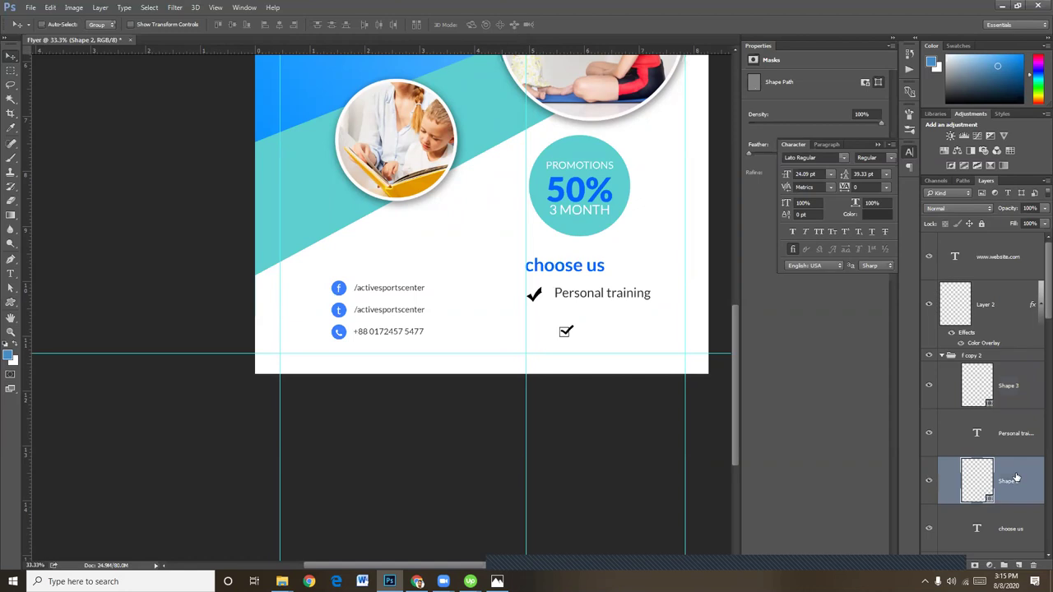
pyautogui.press('Delete')
pyautogui.scroll(3, 1011, 451)
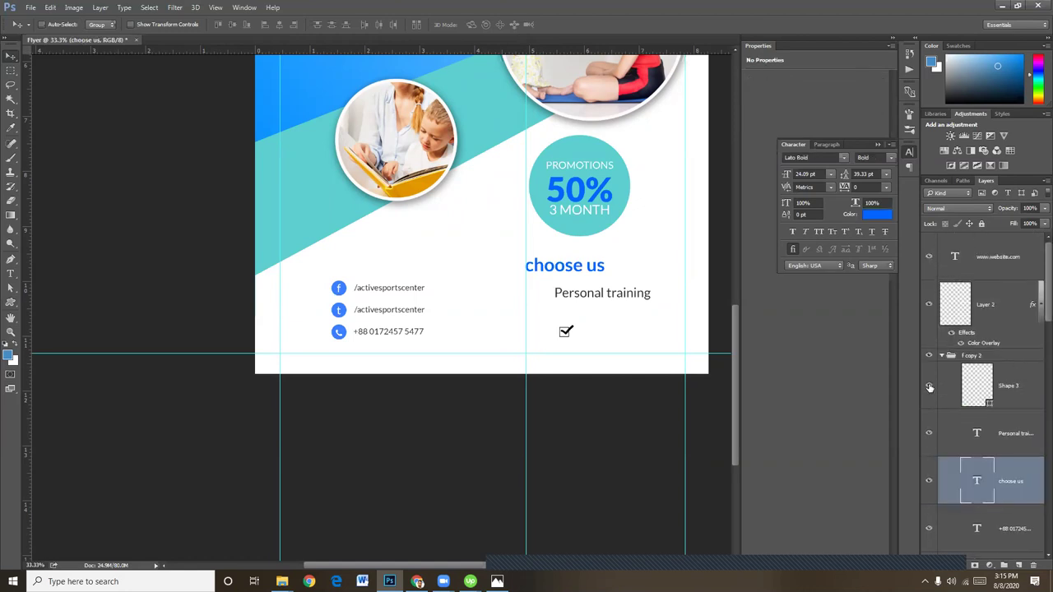
pyautogui.click(930, 387)
pyautogui.click(930, 385)
# Move the boxed check mark (Shape 3) just left of 'Personal training', nudging it down
pyautogui.hotkey('ctrl', 't')
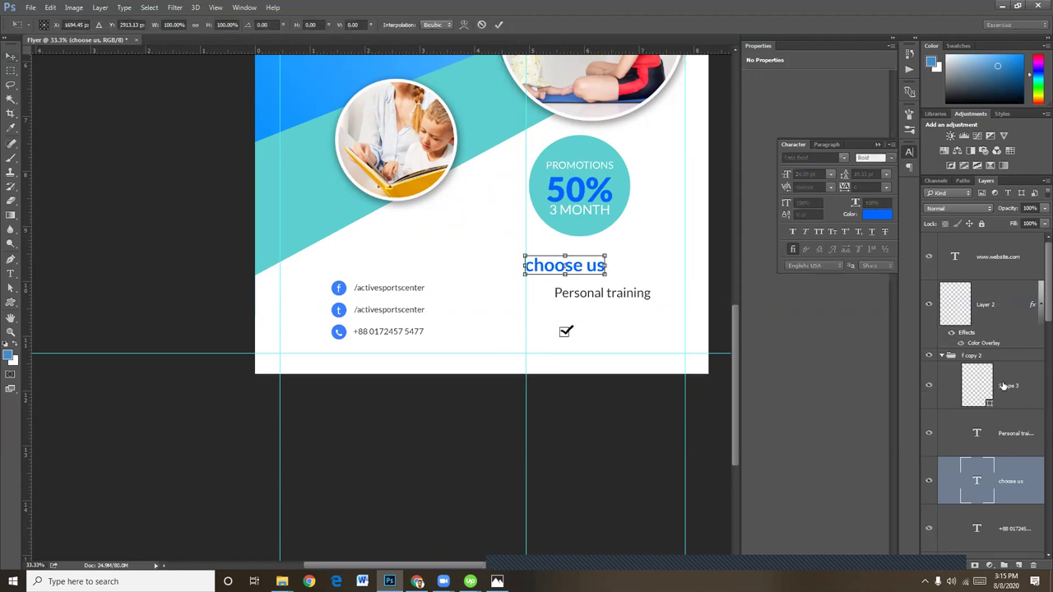
pyautogui.press('Return')
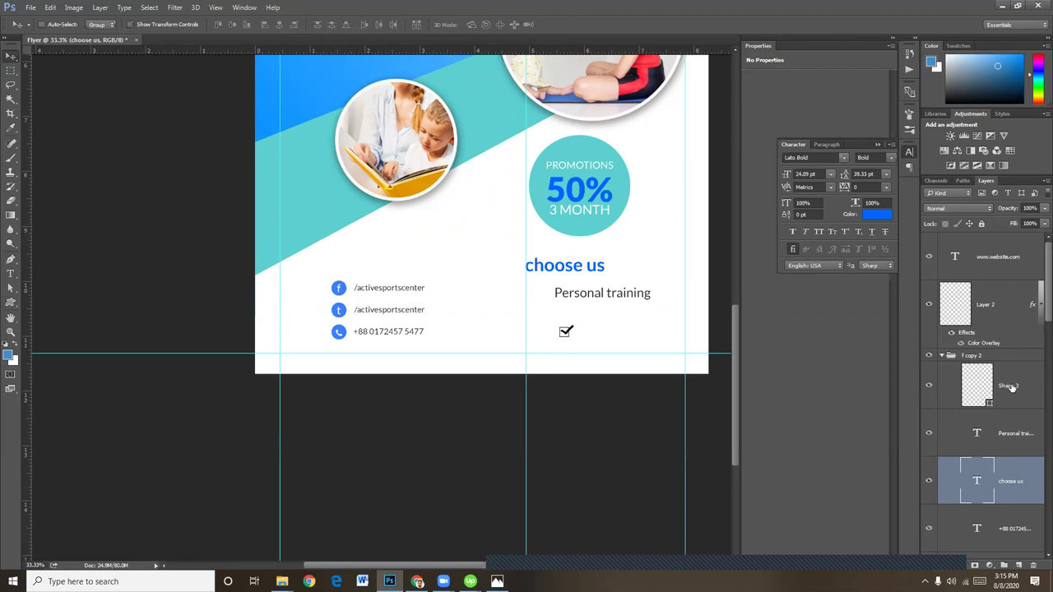
pyautogui.click(1012, 389)
pyautogui.hotkey('ctrl', 't')
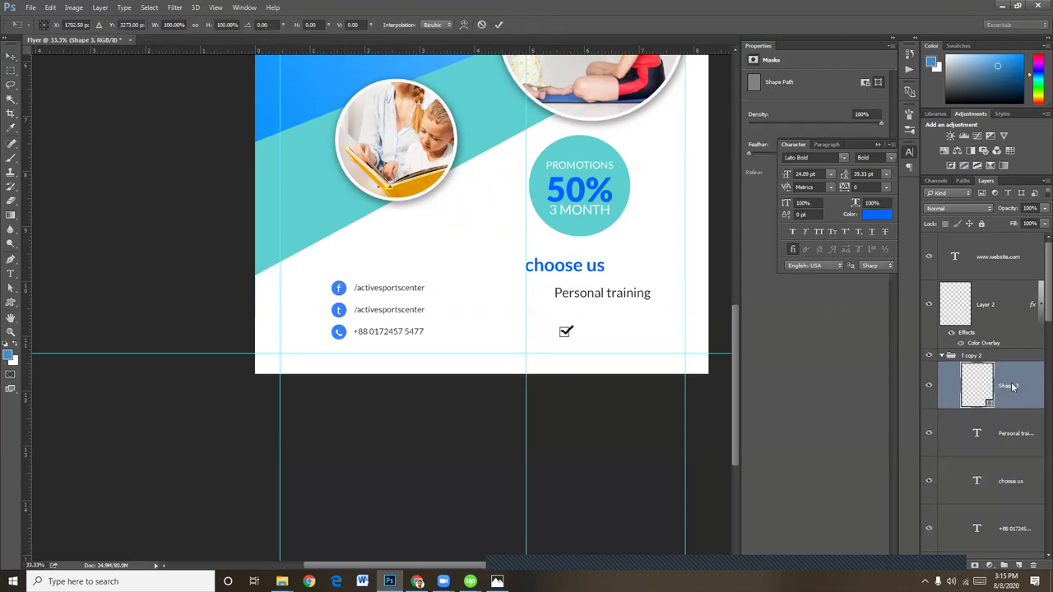
pyautogui.press('Return')
pyautogui.moveTo(566, 330); pyautogui.dragTo(545, 283)
pyautogui.hotkey('ctrl', 't')
pyautogui.press('Return')
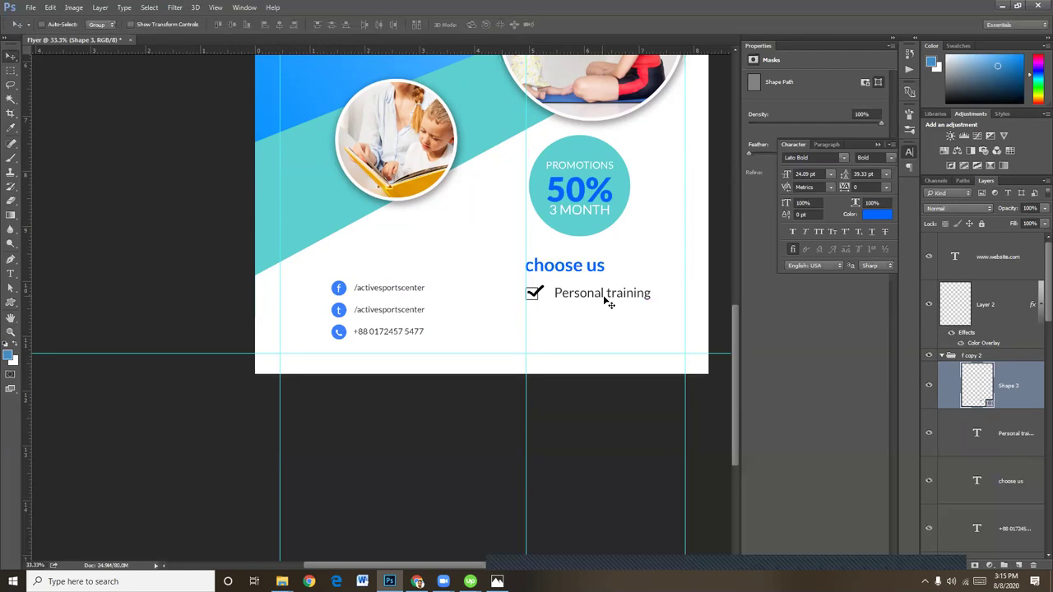
pyautogui.press('Down')
pyautogui.press('Down')
pyautogui.press('Down')
# Select the 'Personal training' text and Shape 3 layers and group them into Group 2
pyautogui.rightClick(607, 301)
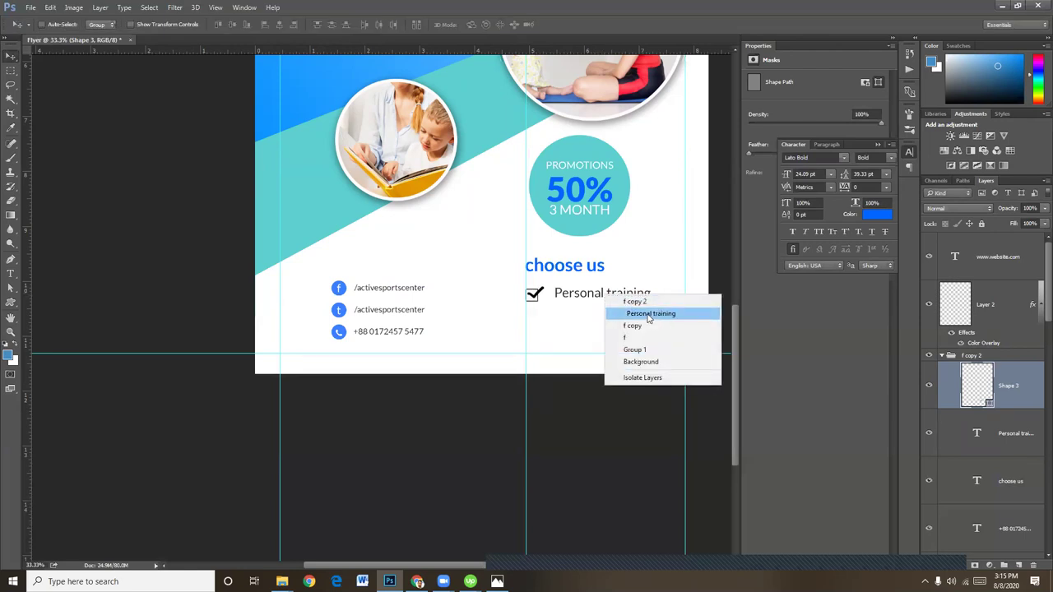
pyautogui.click(665, 313)
pyautogui.click(928, 311)
pyautogui.click(928, 311)
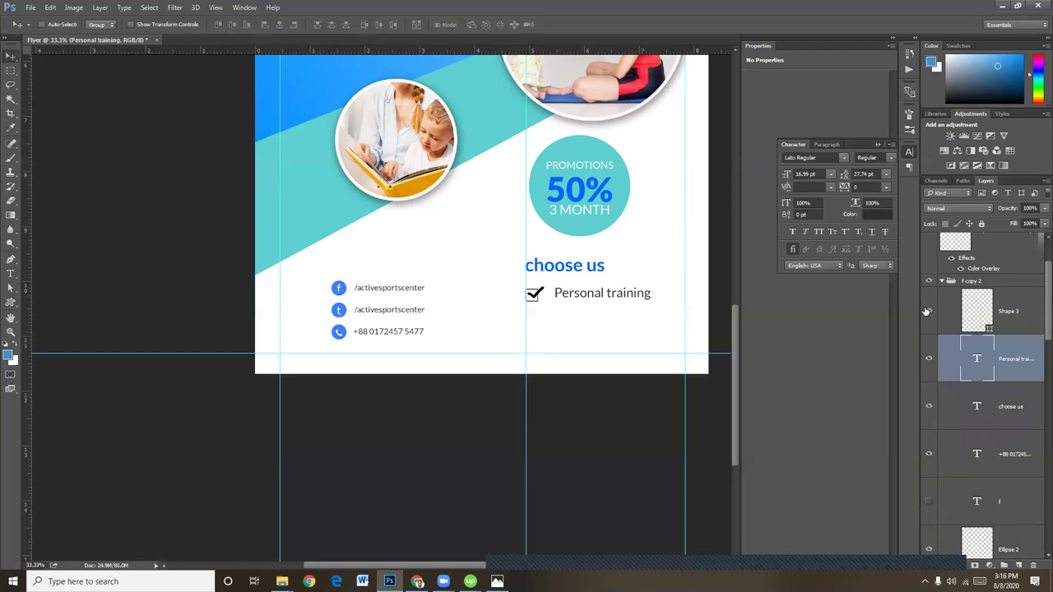
pyautogui.keyDown('shift'); pyautogui.click(1023, 307); pyautogui.keyUp('shift')
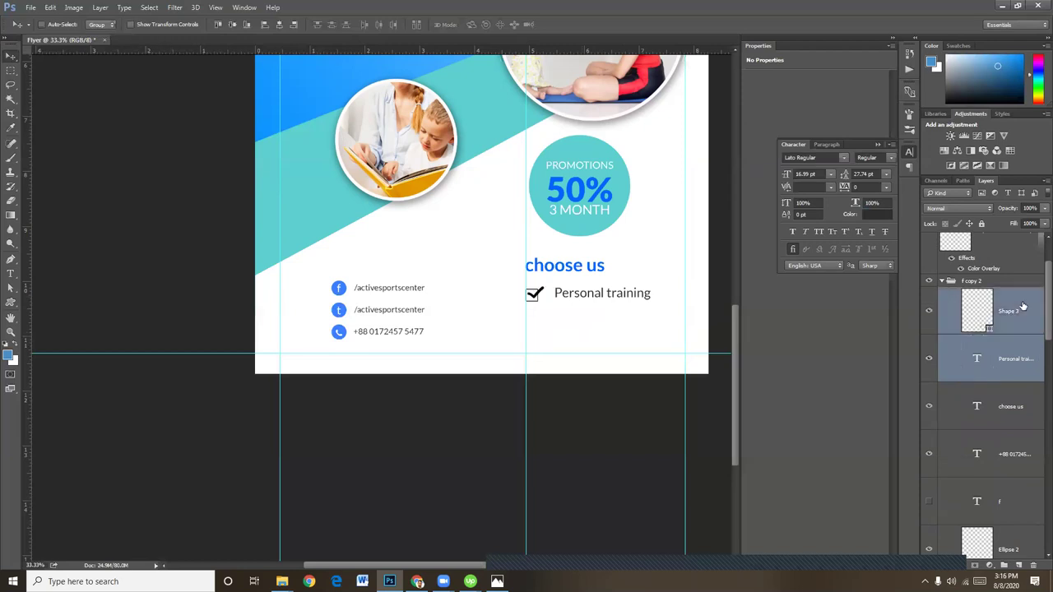
pyautogui.click(278, 26)
pyautogui.hotkey('ctrl', 'z')
pyautogui.hotkey('ctrl', 'g')
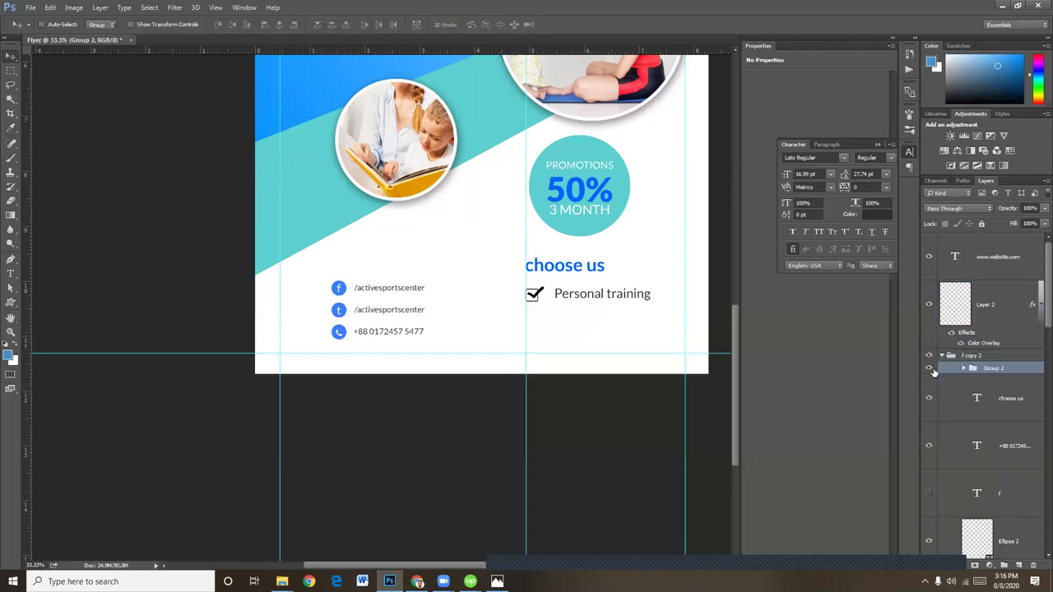
# Alt-drag two copies of Group 2 downward and distribute the three rows' vertical centres
pyautogui.moveTo(578, 326); pyautogui.dragTo(580, 354)
pyautogui.hotkey('ctrl', 'alt', 'z')
pyautogui.hotkey('ctrl', 'alt', 'z')
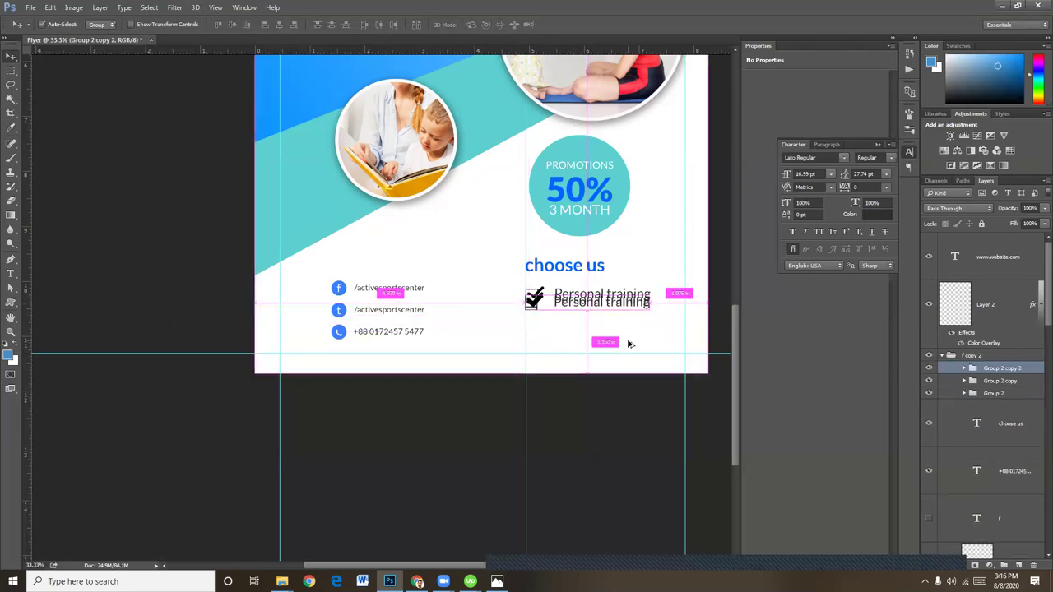
pyautogui.hotkey('ctrl', 'alt', 'z')
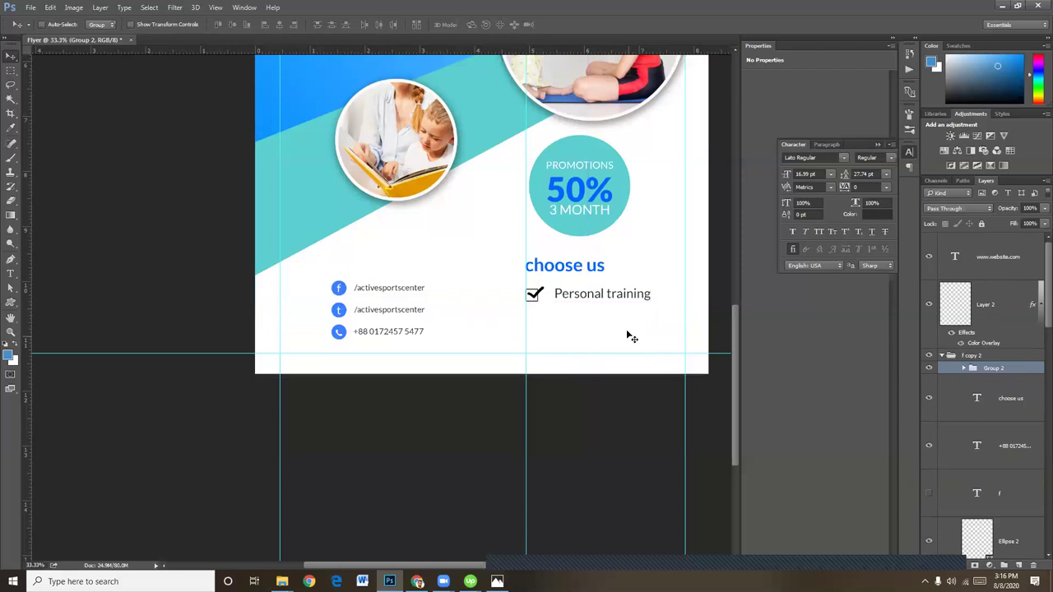
pyautogui.moveTo(601, 303); pyautogui.dragTo(601, 347)
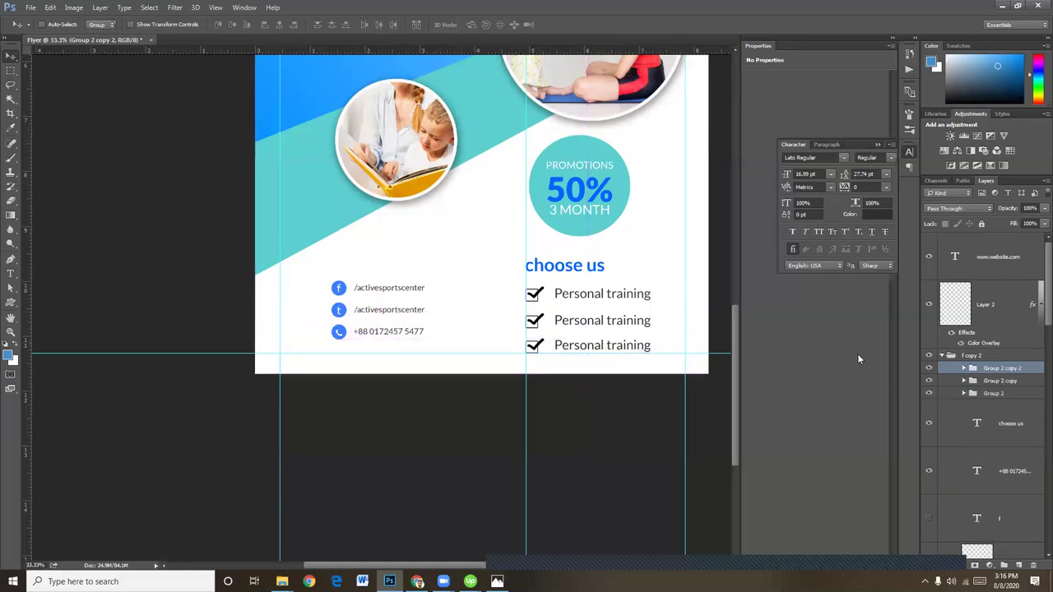
pyautogui.keyDown('shift'); pyautogui.click(1004, 381); pyautogui.keyUp('shift')
pyautogui.keyDown('shift'); pyautogui.click(1006, 395); pyautogui.keyUp('shift')
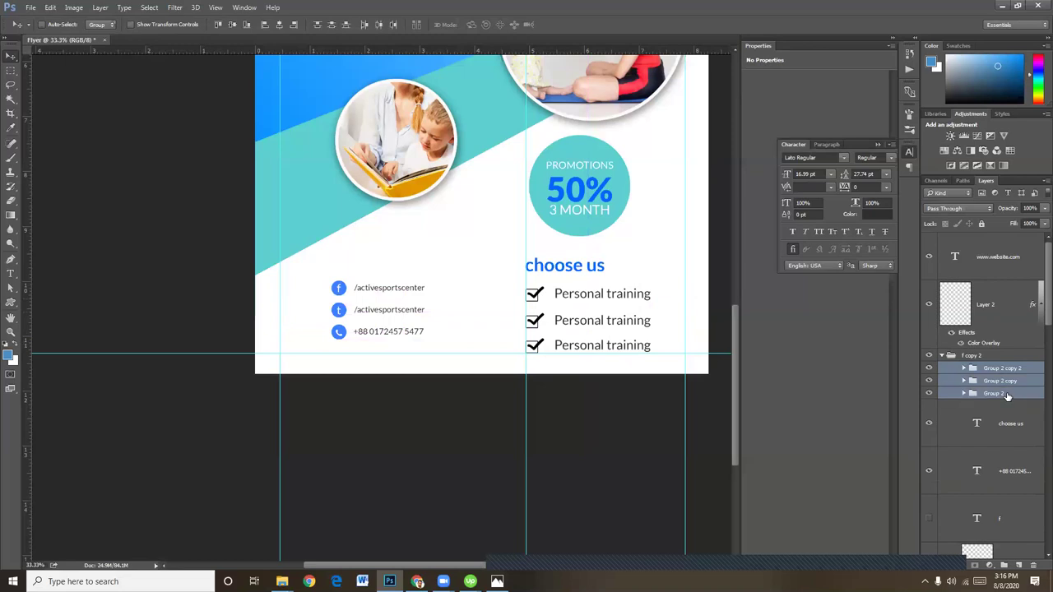
pyautogui.click(330, 25)
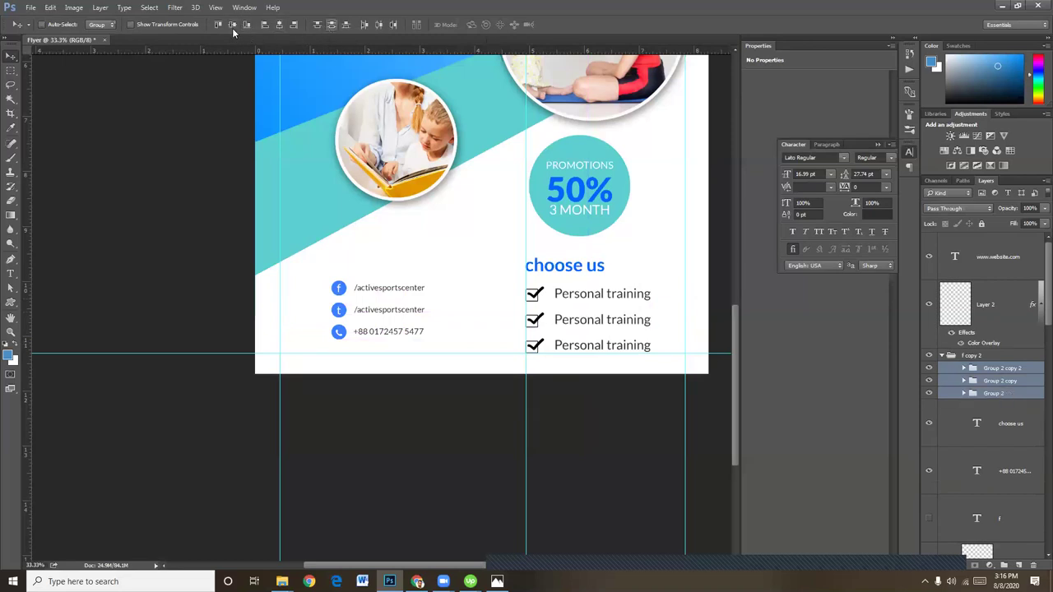
pyautogui.click(11, 273)
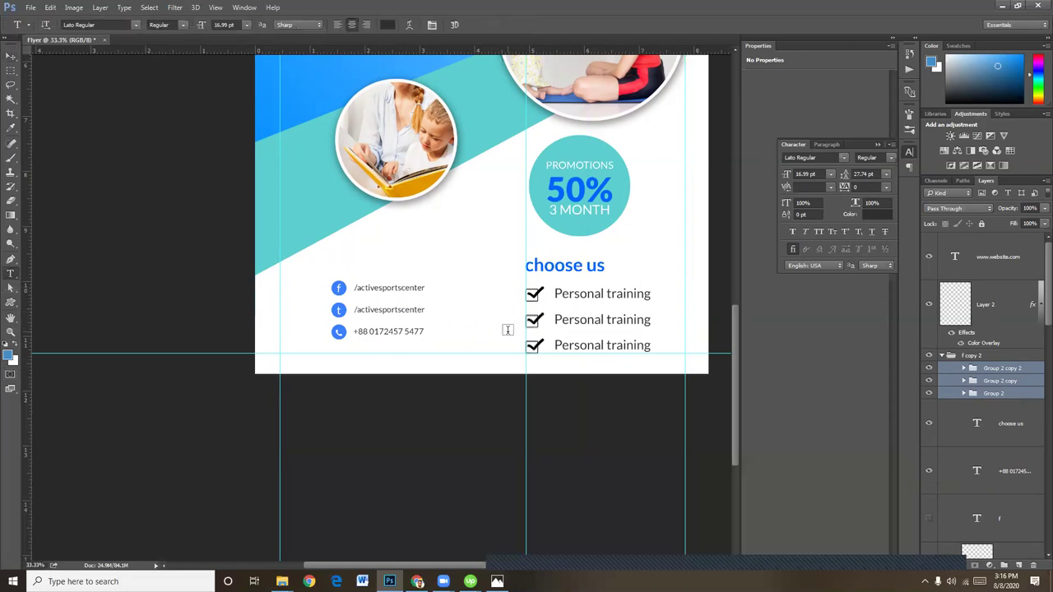
# Change the middle row's text to 'Sports Programs' and nudge it slightly left
pyautogui.click(564, 321)
pyautogui.moveTo(560, 320); pyautogui.dragTo(655, 322)
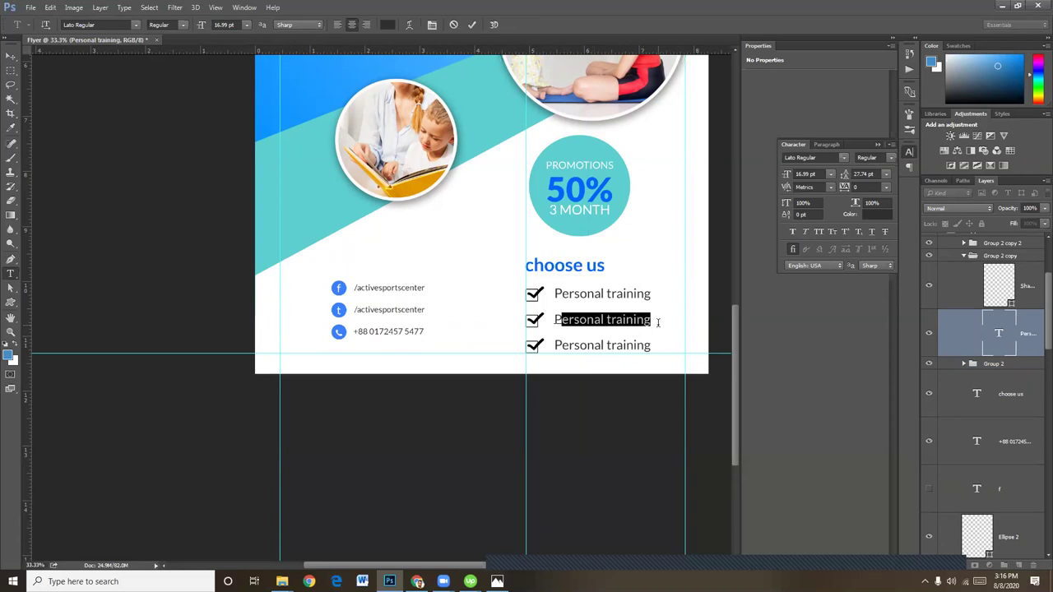
pyautogui.hotkey('ctrl', 'a')
pyautogui.write('S')
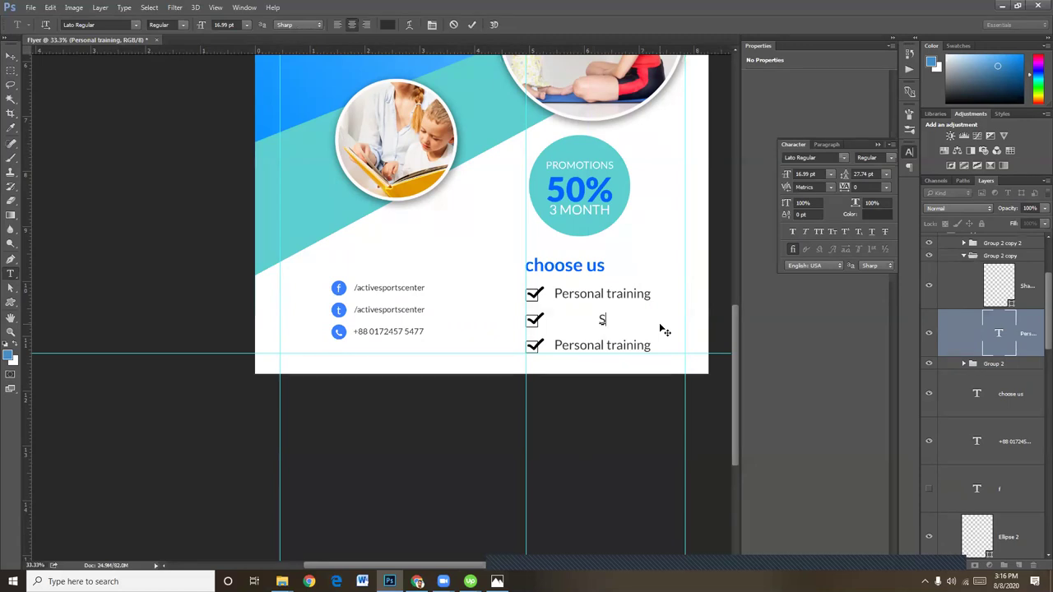
pyautogui.write('o')
pyautogui.write('p')
pyautogui.write('rts')
pyautogui.write(' pro')
pyautogui.press('BackSpace')
pyautogui.press('BackSpace')
pyautogui.press('BackSpace')
pyautogui.press('BackSpace')
pyautogui.write('Programs')
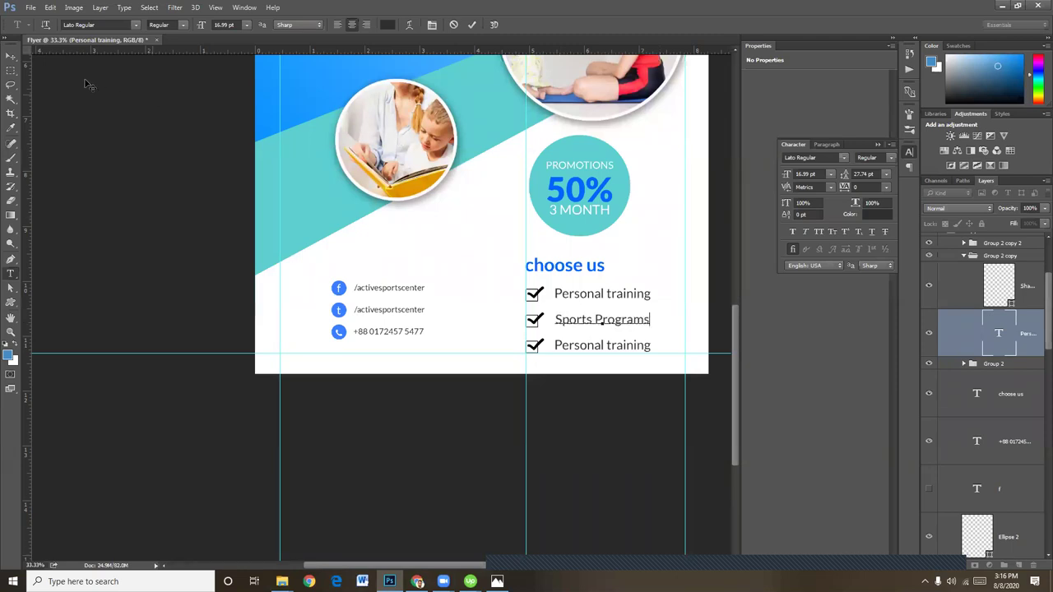
pyautogui.click(12, 56)
pyautogui.press('Left')
pyautogui.press('Left')
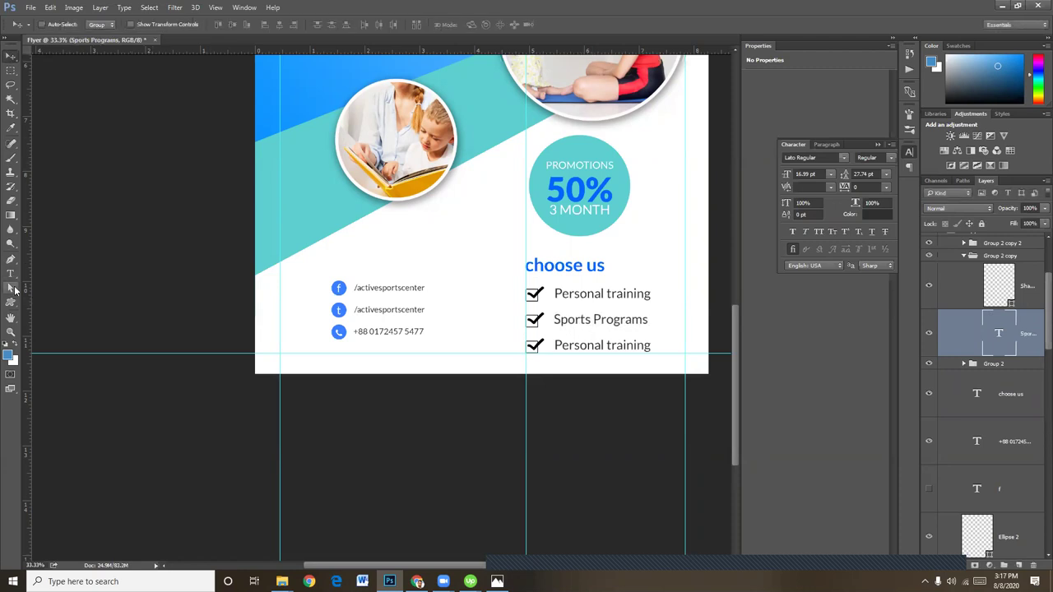
pyautogui.click(10, 273)
# Replace the third row's text with 'Yoga, Fitnss & More'
pyautogui.click(568, 347)
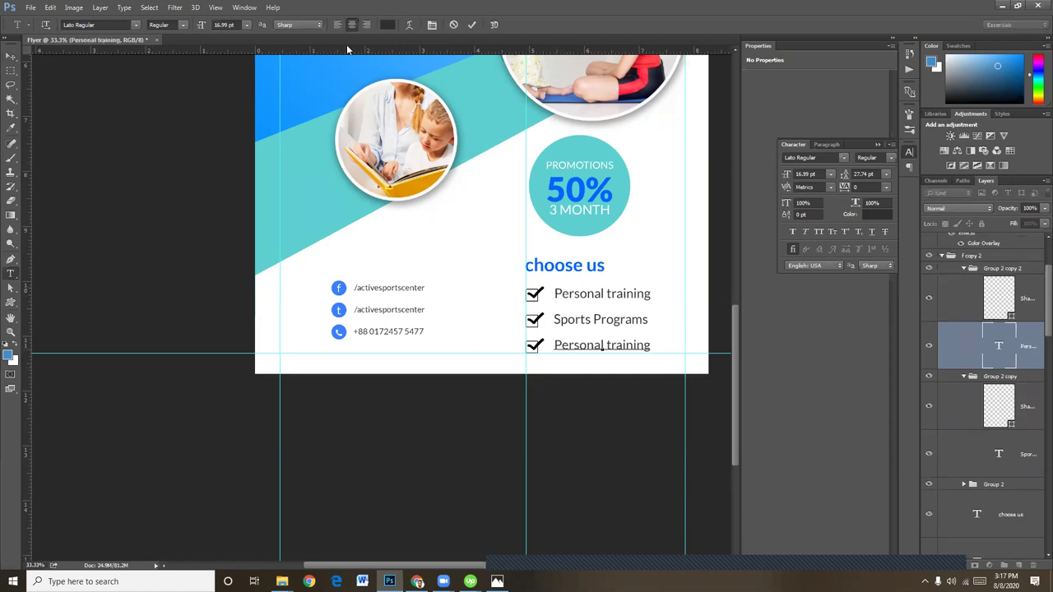
pyautogui.press('ctrl')
pyautogui.hotkey('ctrl', 'a')
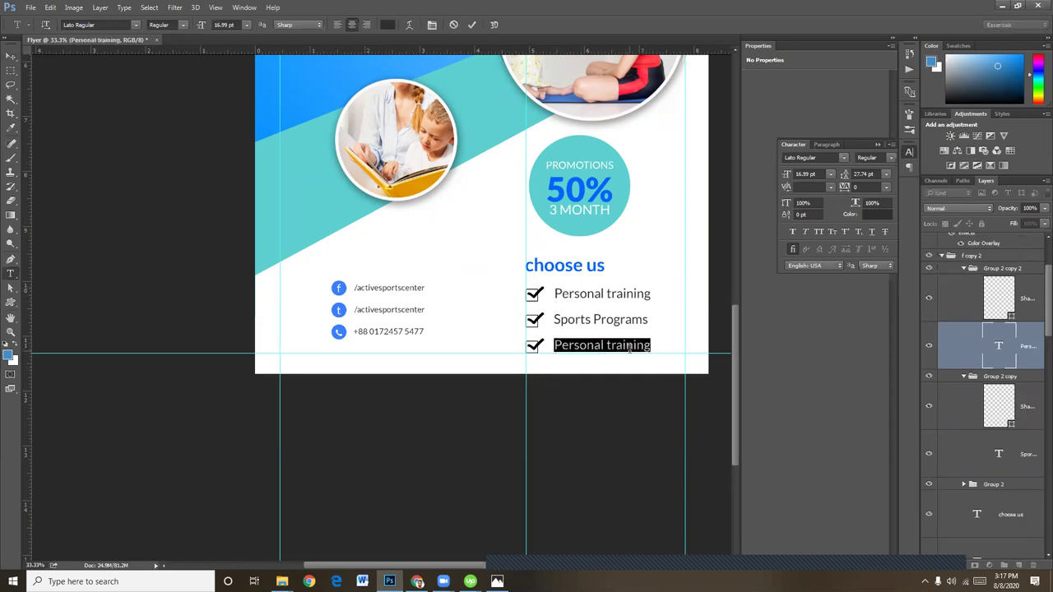
pyautogui.press('BackSpace')
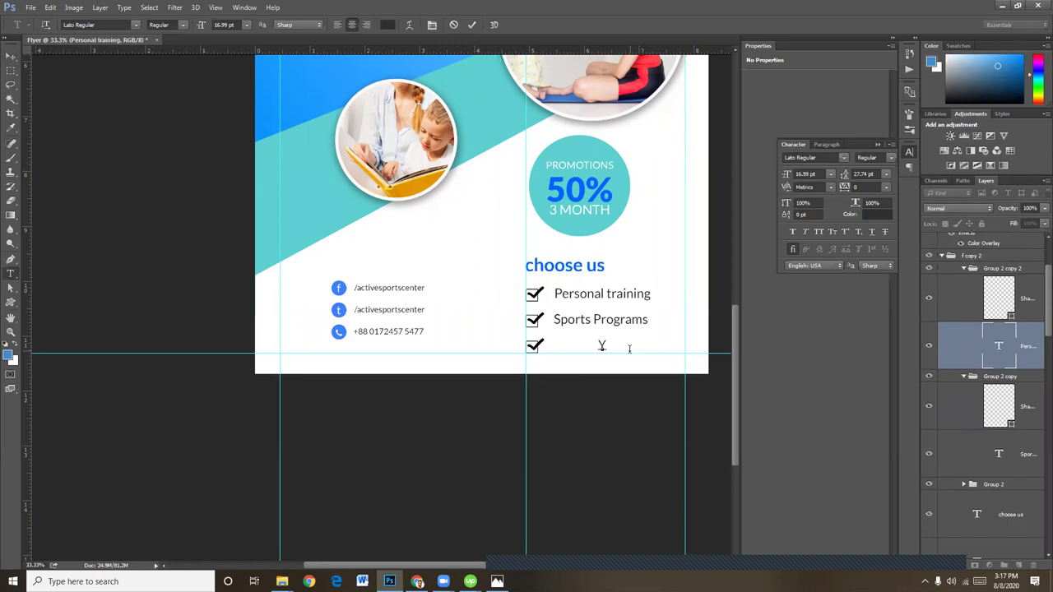
pyautogui.write('Yoga, fitnss & ')
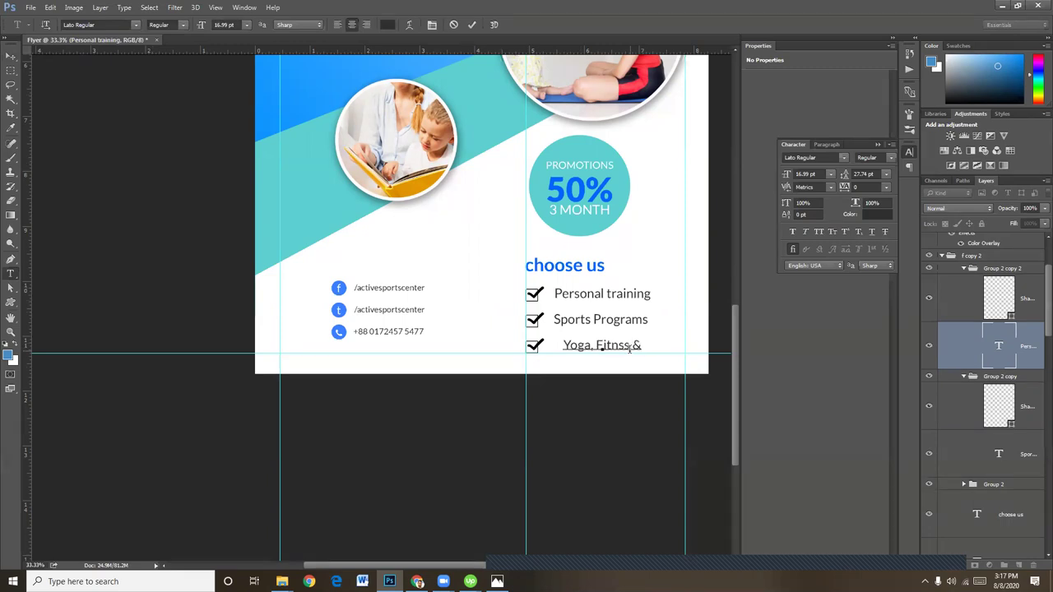
pyautogui.write('more')
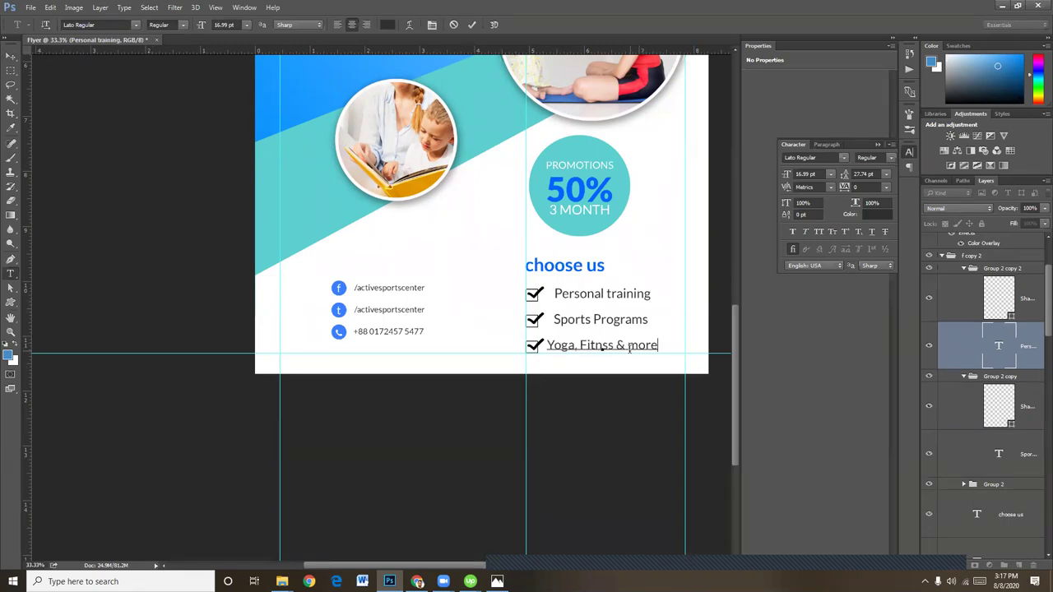
pyautogui.press('BackSpace')
pyautogui.press('BackSpace')
pyautogui.press('BackSpace')
pyautogui.press('BackSpace')
pyautogui.write('More')
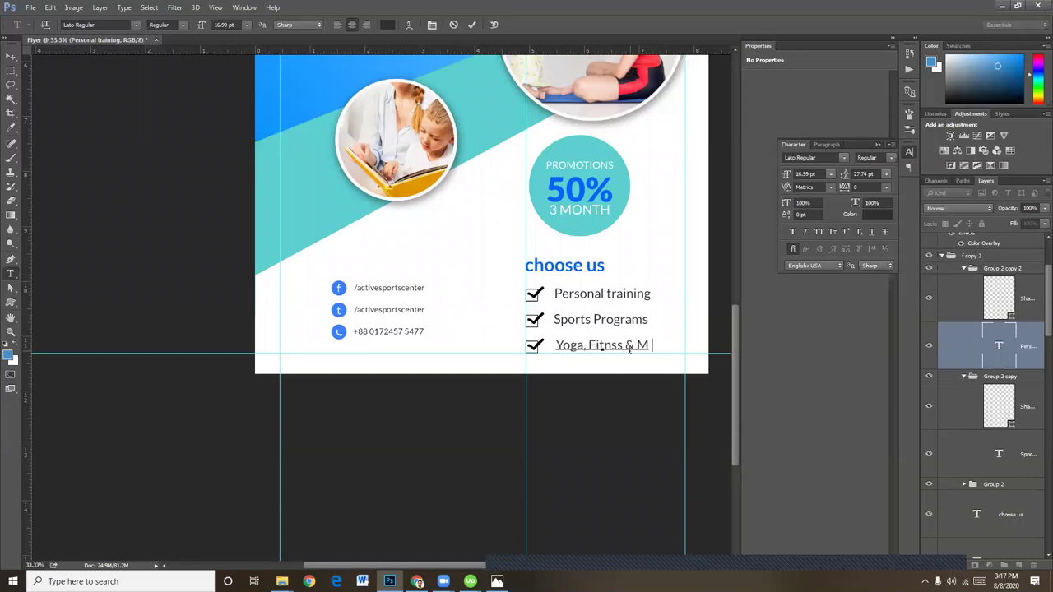
pyautogui.click(10, 55)
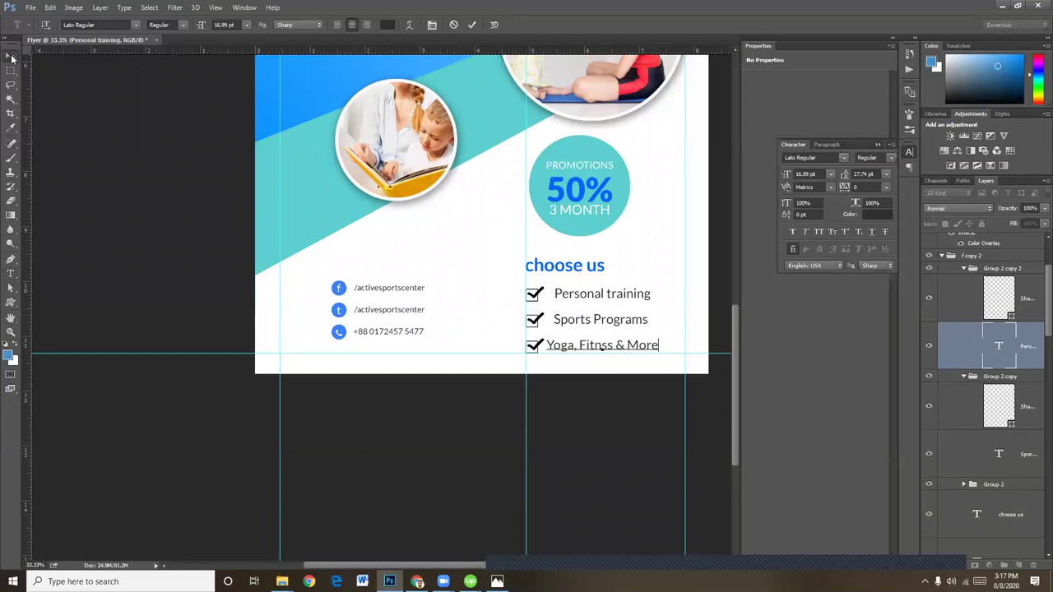
# Nudge the third row two pixels right and select the Sports Programs layer
pyautogui.press('Right')
pyautogui.press('Right')
pyautogui.press('Right')
pyautogui.press('Right')
pyautogui.press('Right')
pyautogui.press('Right')
pyautogui.press('Right')
pyautogui.press('Right')
pyautogui.press('Right')
pyautogui.press('Right')
pyautogui.press('Right')
pyautogui.press('Right')
pyautogui.press('Right')
pyautogui.press('Right')
pyautogui.press('Right')
pyautogui.press('Right')
pyautogui.press('Right')
pyautogui.press('Right')
pyautogui.press('Right')
pyautogui.press('Right')
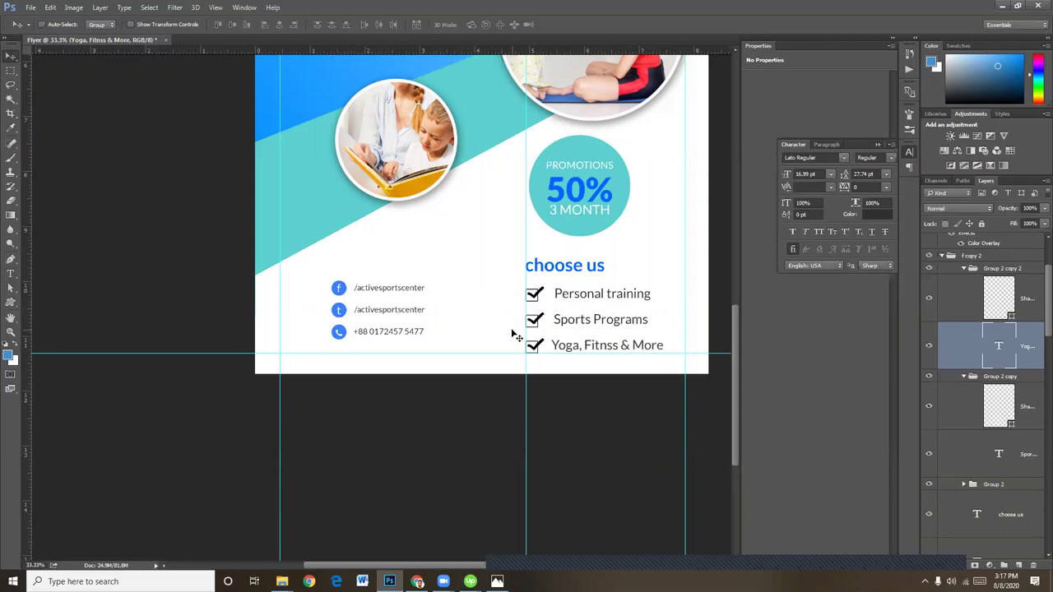
pyautogui.press('Right')
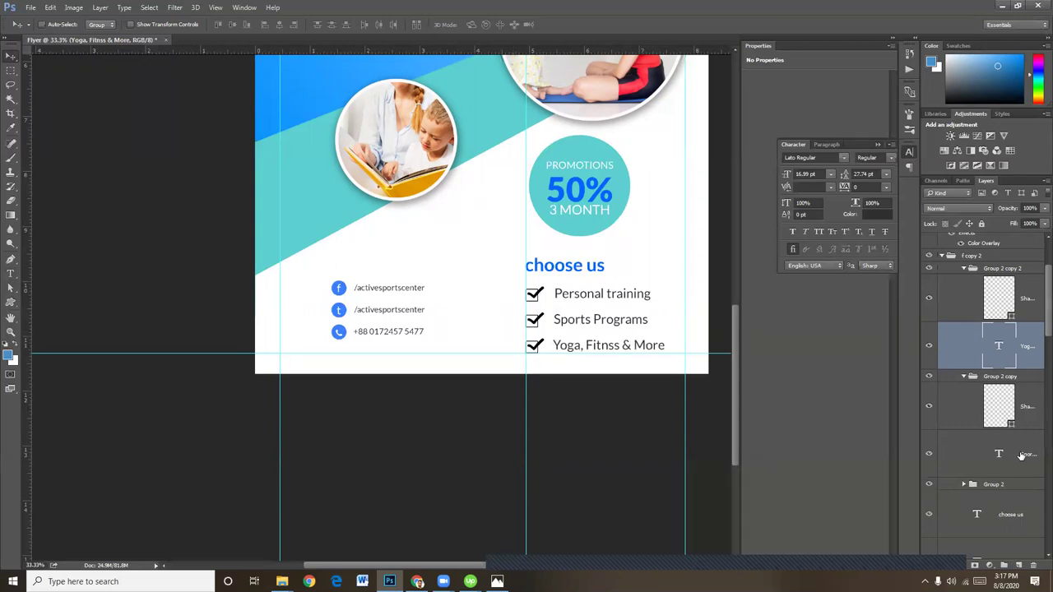
pyautogui.click(999, 473)
pyautogui.scroll(-1, 977, 470)
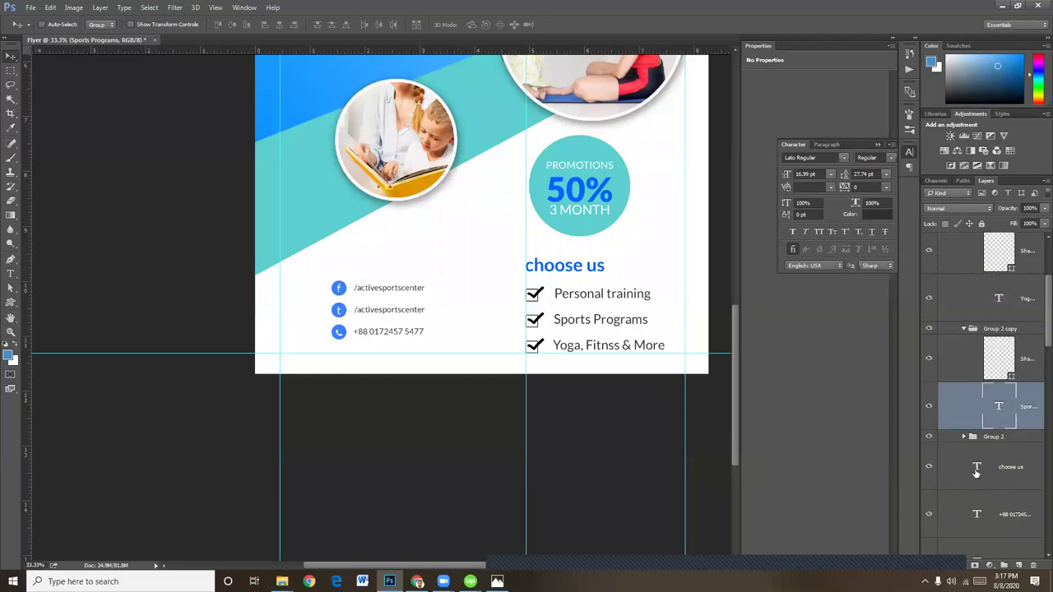
pyautogui.scroll(-3, 977, 471)
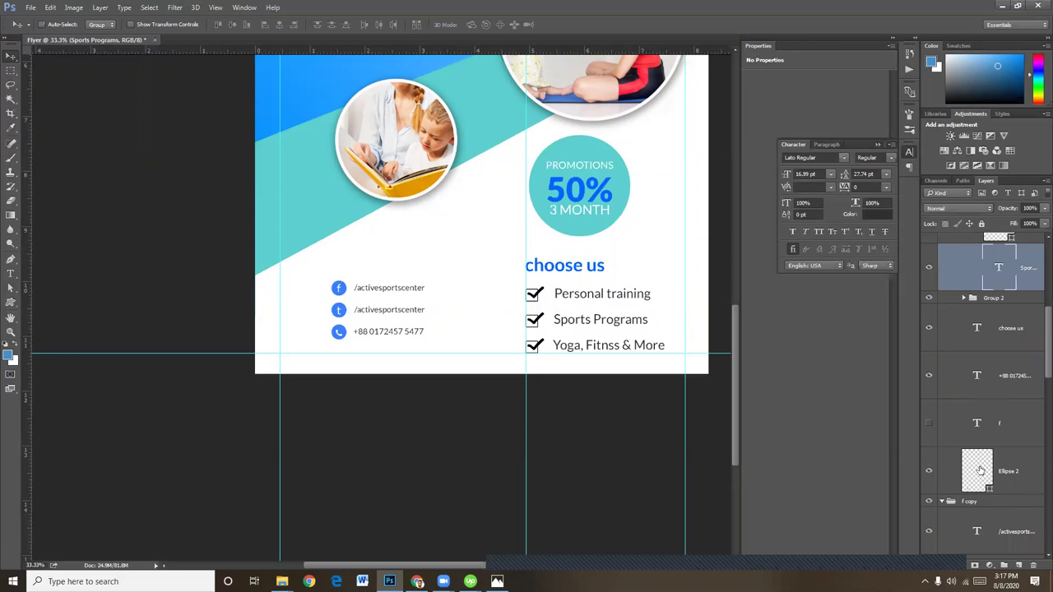
pyautogui.scroll(3, 980, 469)
# Colour the Sports Programs and Yoga checkmarks teal 5ccfd0, sampled from the background band
pyautogui.click(1026, 369)
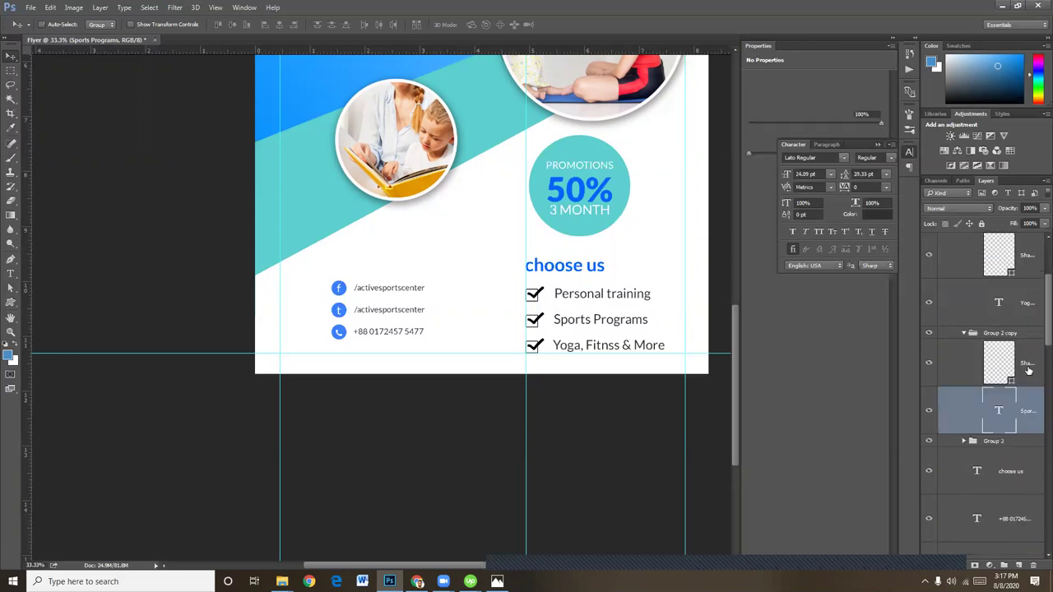
pyautogui.doubleClick(1009, 365)
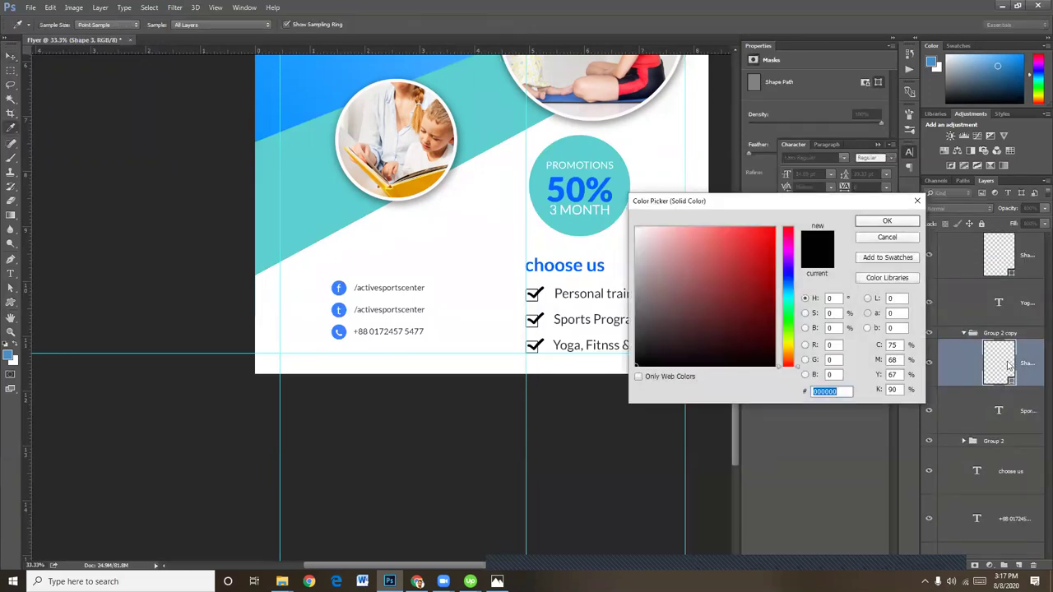
pyautogui.click(337, 179)
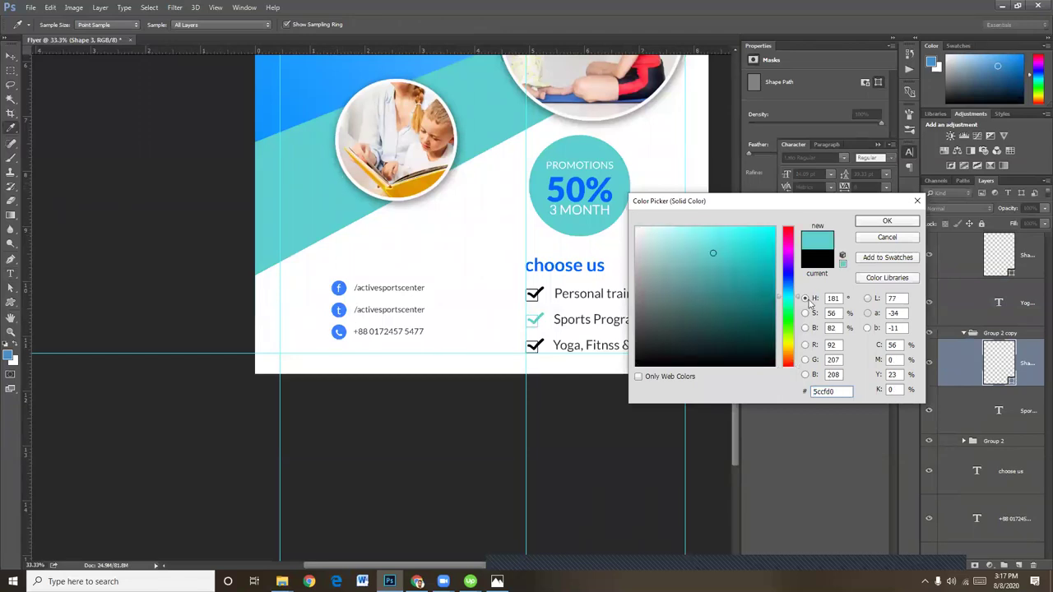
pyautogui.moveTo(838, 391); pyautogui.dragTo(795, 396)
pyautogui.hotkey('ctrl', 'c')
pyautogui.click(901, 221)
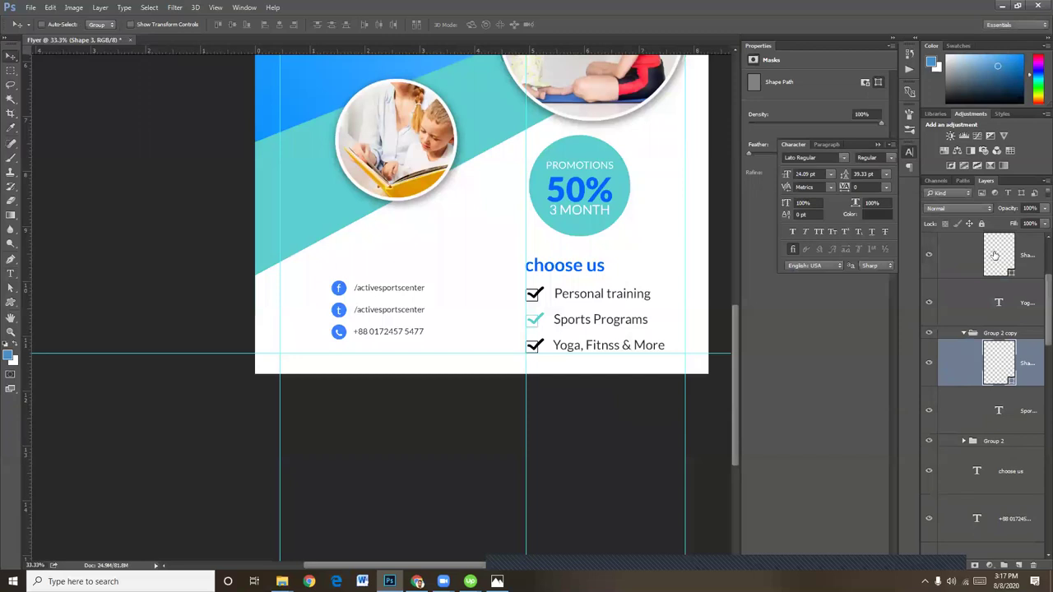
pyautogui.doubleClick(994, 256)
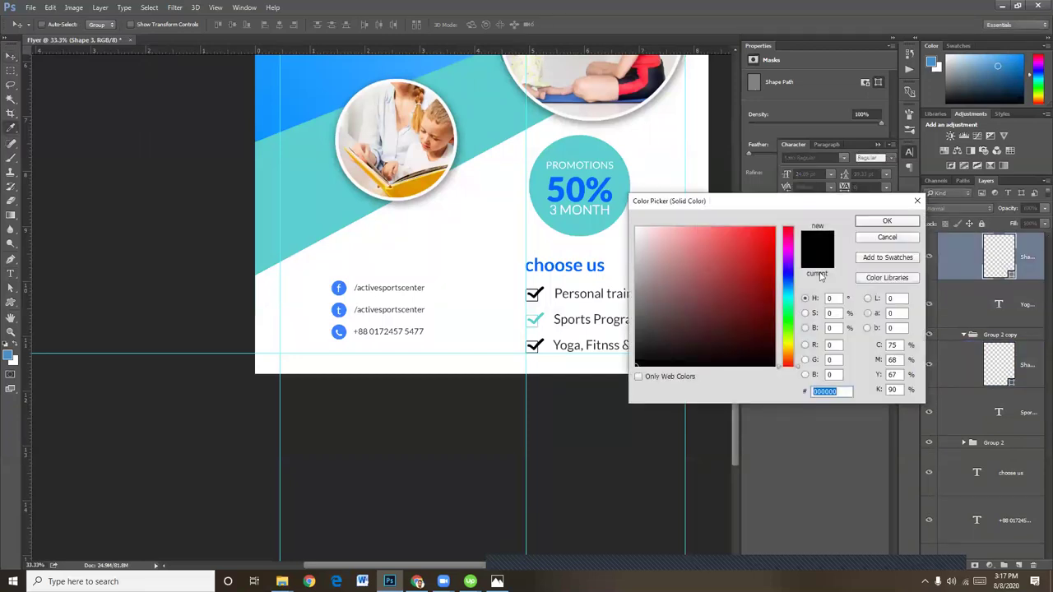
pyautogui.hotkey('ctrl', 'v')
pyautogui.click(887, 222)
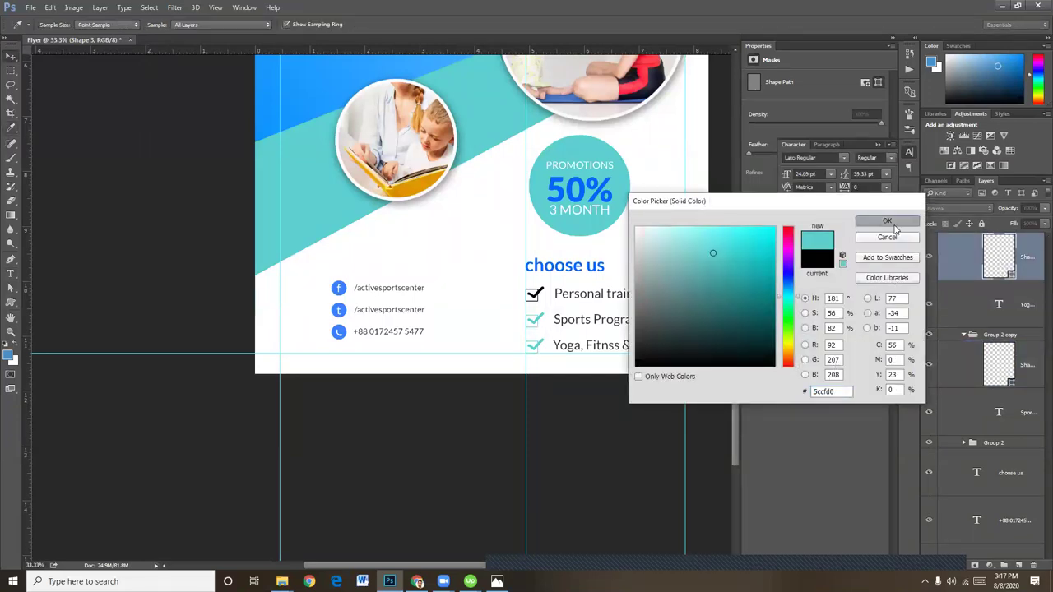
# Collapse the copied groups, expand Group 2, and make its Shape 3 checkmark teal 5ccfd0
pyautogui.scroll(3, 988, 354)
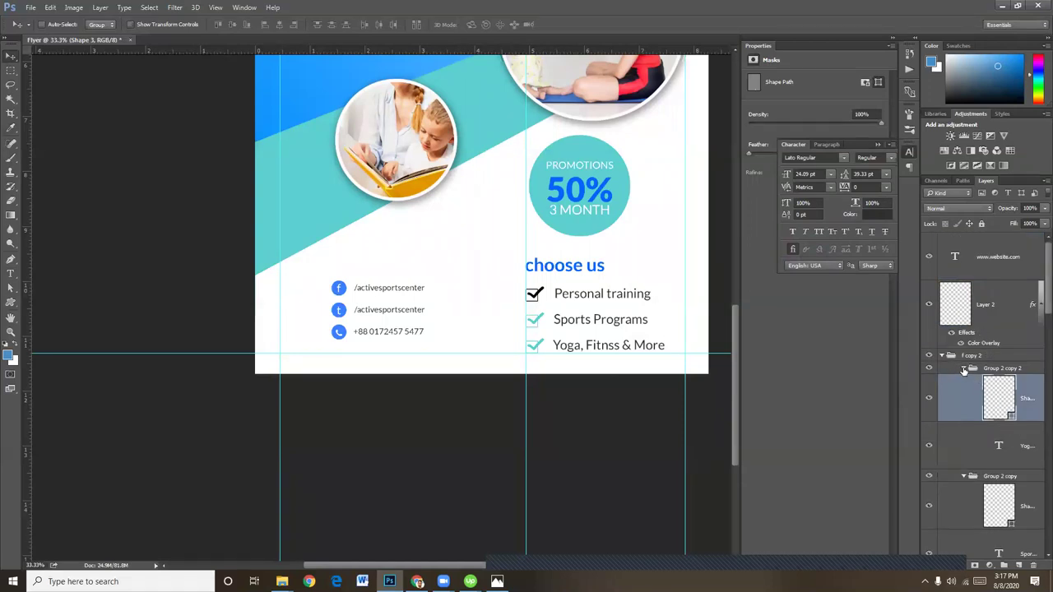
pyautogui.click(965, 368)
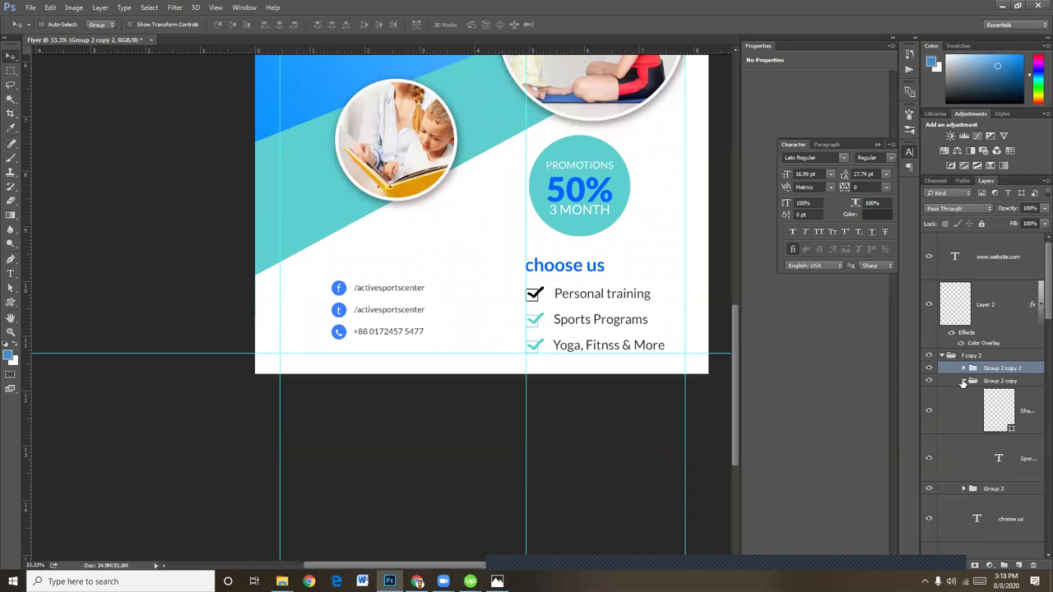
pyautogui.click(971, 381)
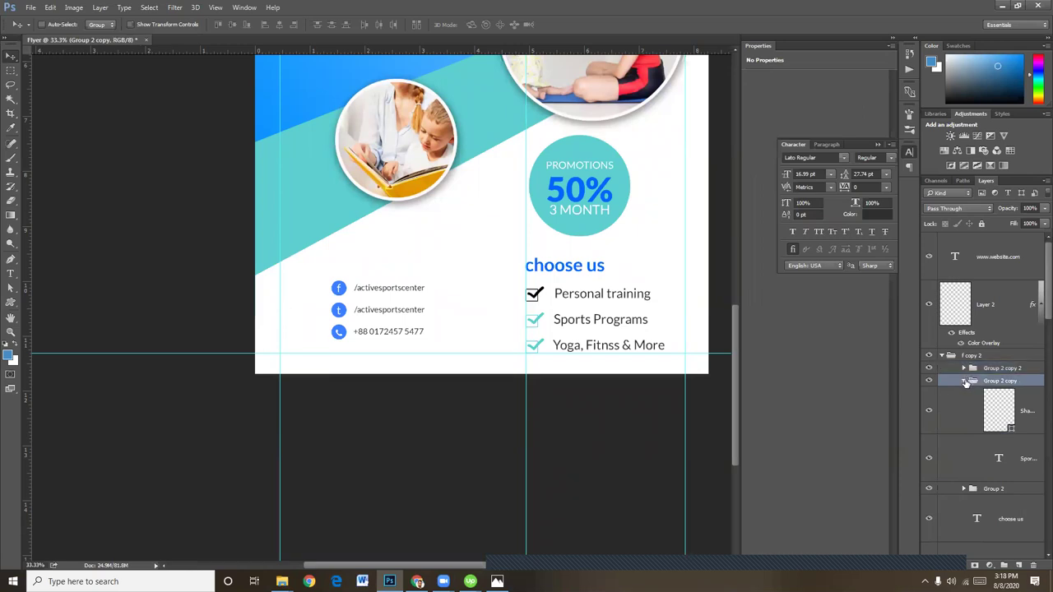
pyautogui.click(965, 381)
pyautogui.click(965, 395)
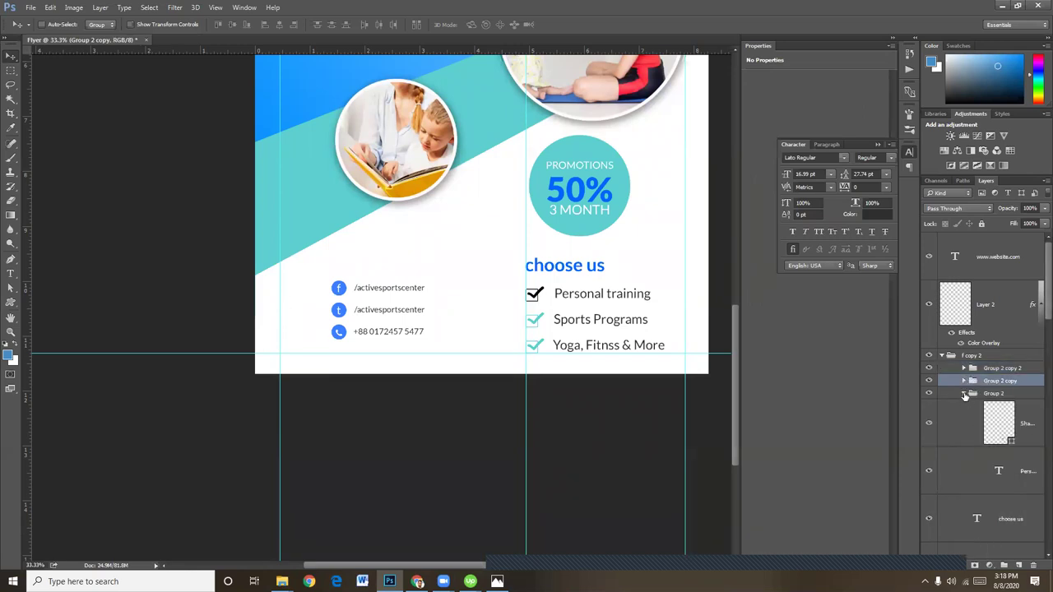
pyautogui.click(1007, 423)
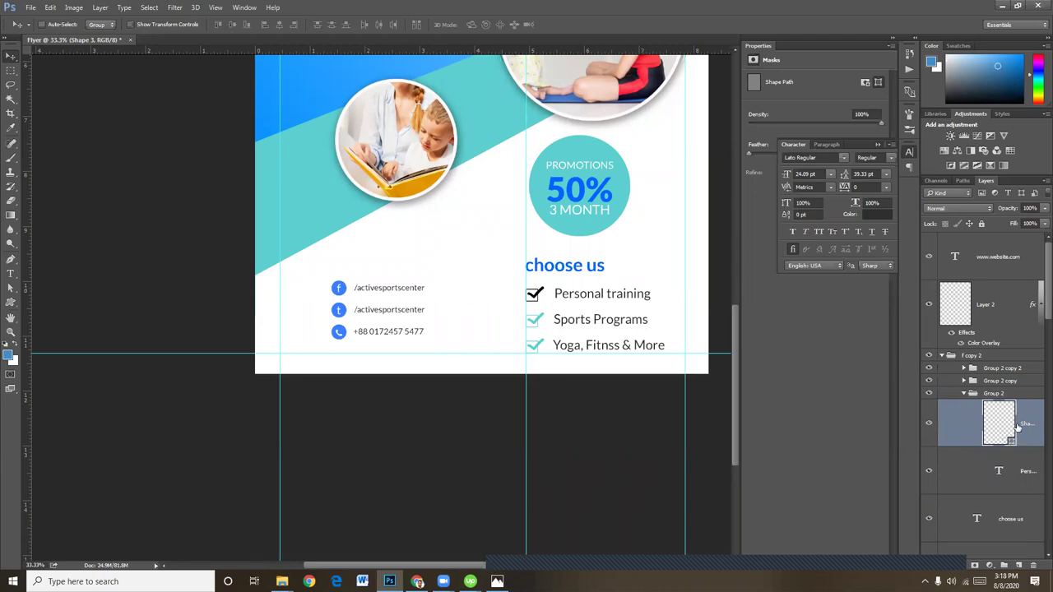
pyautogui.scroll(-3, 1017, 425)
pyautogui.scroll(3, 1018, 426)
pyautogui.doubleClick(995, 422)
pyautogui.hotkey('ctrl', 'v')
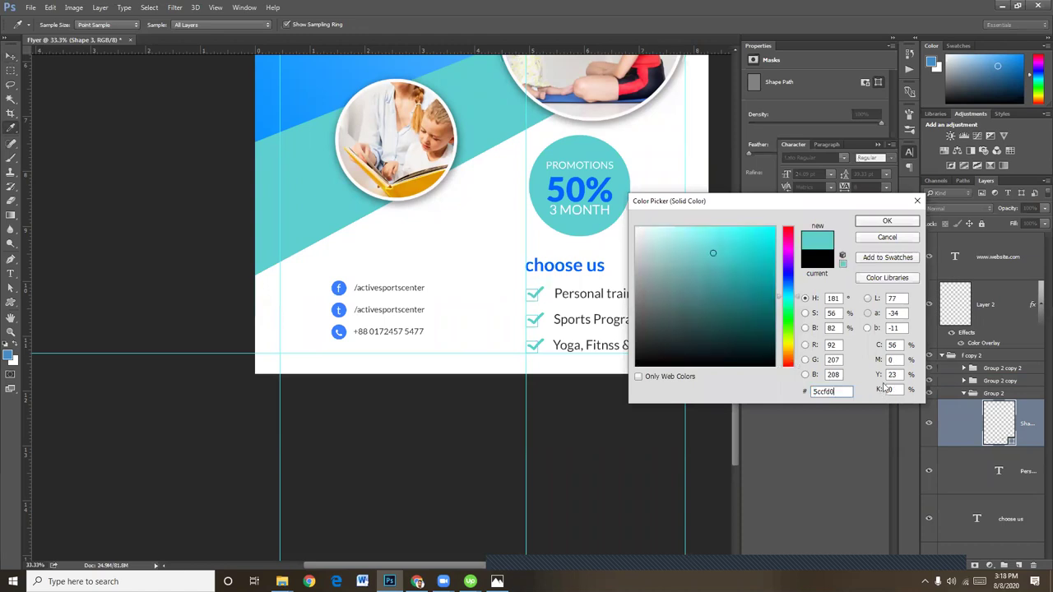
pyautogui.click(886, 223)
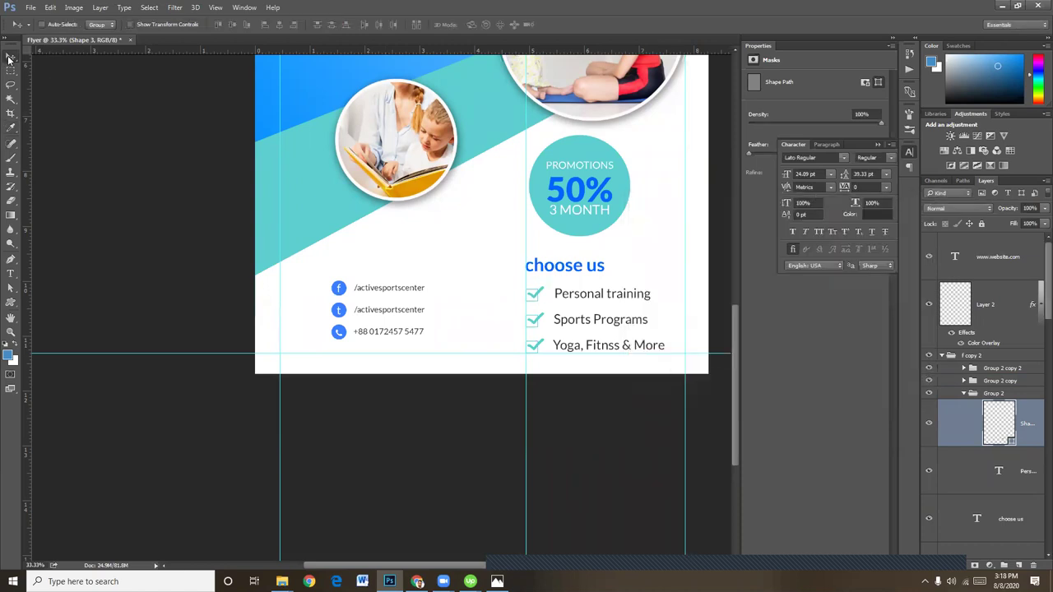
# Zoom out, return to 33.3%, and scroll up to the 'Get in SHAPE & be HEALTHY' headline
pyautogui.hotkey('ctrl', '-')
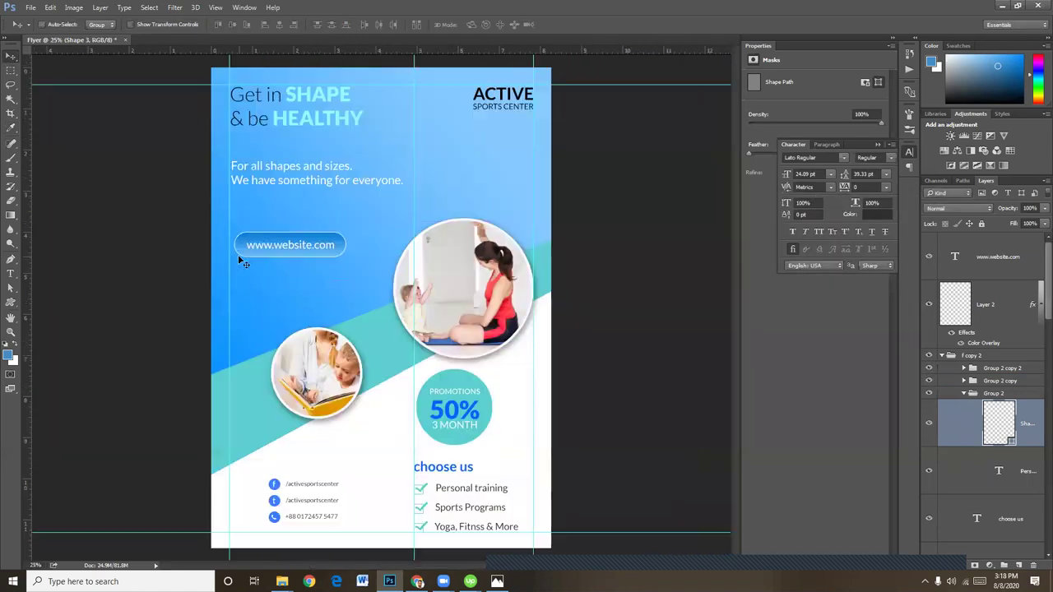
pyautogui.hotkey('ctrl', '-')
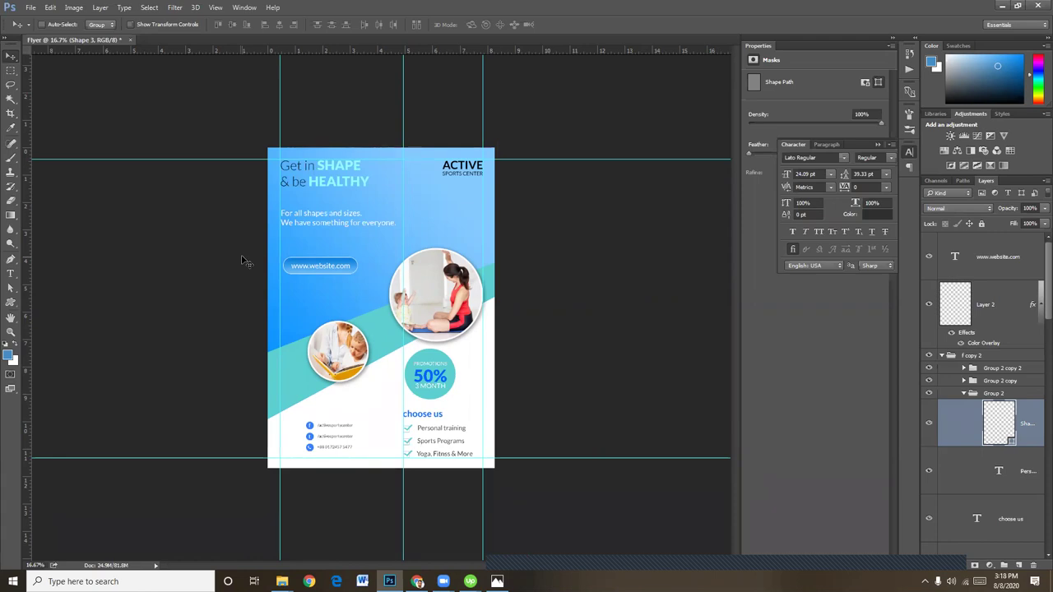
pyautogui.hotkey('ctrl', '+')
pyautogui.hotkey('ctrl', '+')
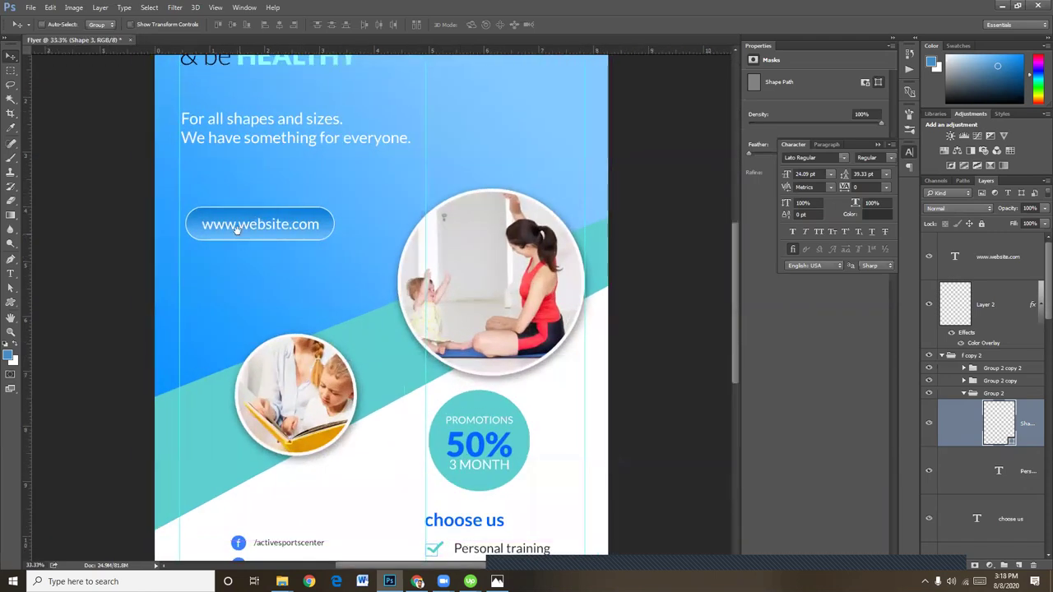
pyautogui.scroll(5, 250, 243)
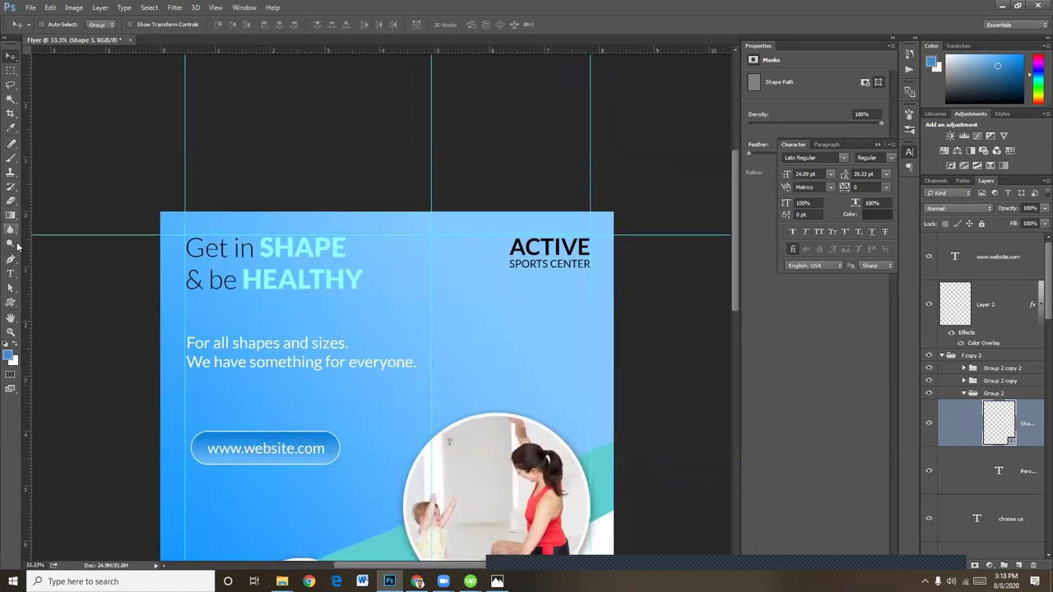
# Recolour the headline words 'Get in' to white (ffffff)
pyautogui.click(11, 274)
pyautogui.click(255, 247)
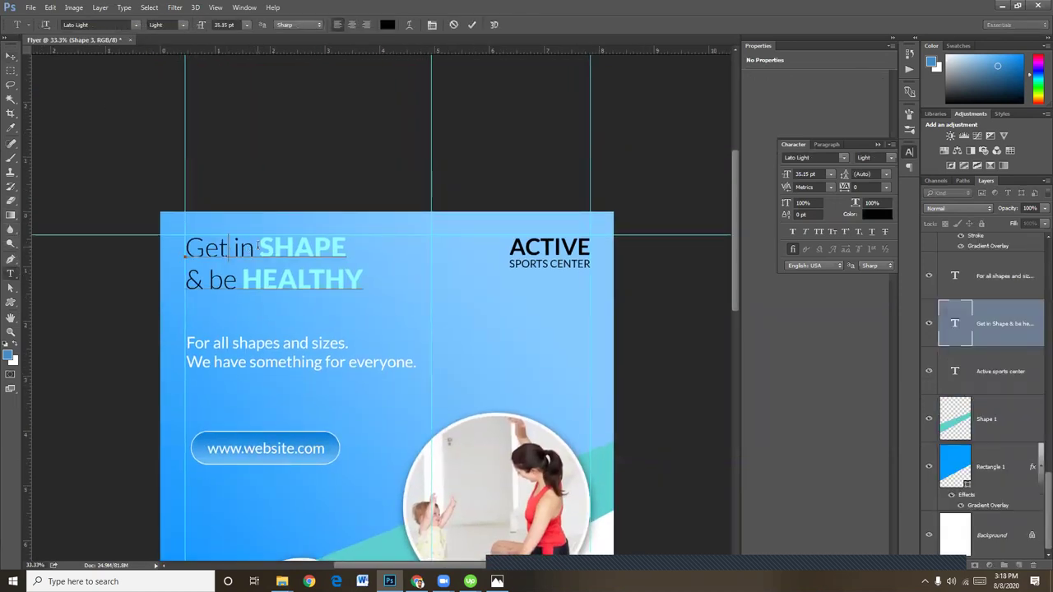
pyautogui.keyDown('shift'); pyautogui.click(174, 246); pyautogui.keyUp('shift')
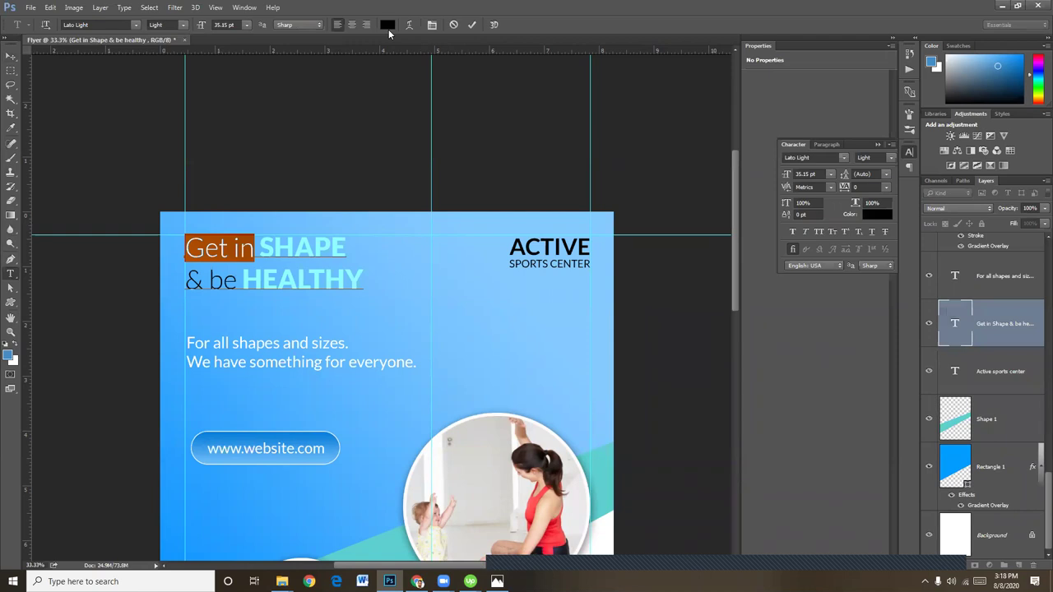
pyautogui.click(387, 25)
pyautogui.moveTo(646, 235); pyautogui.dragTo(622, 205)
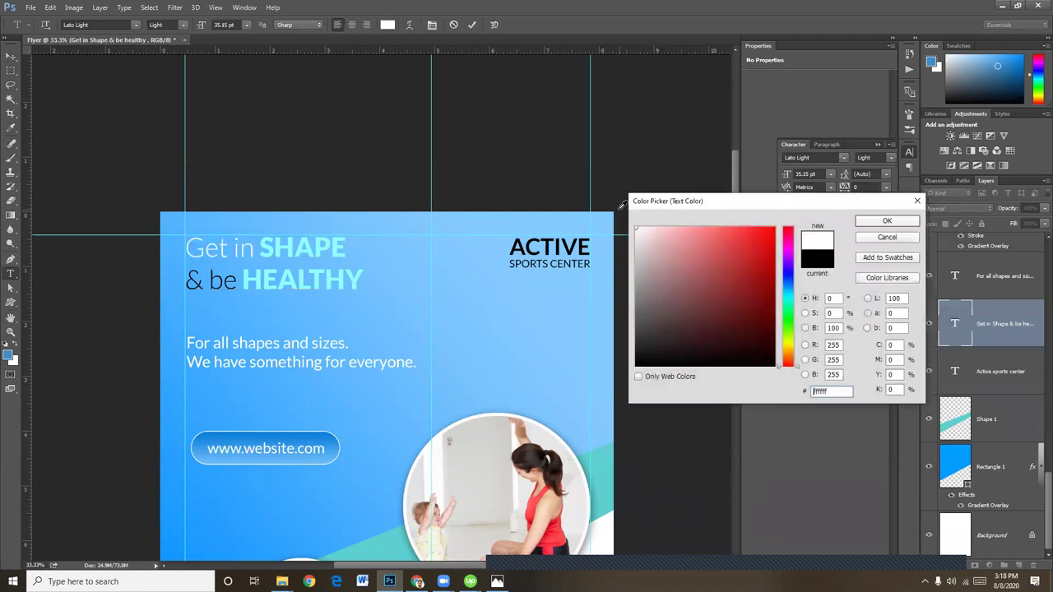
pyautogui.click(886, 222)
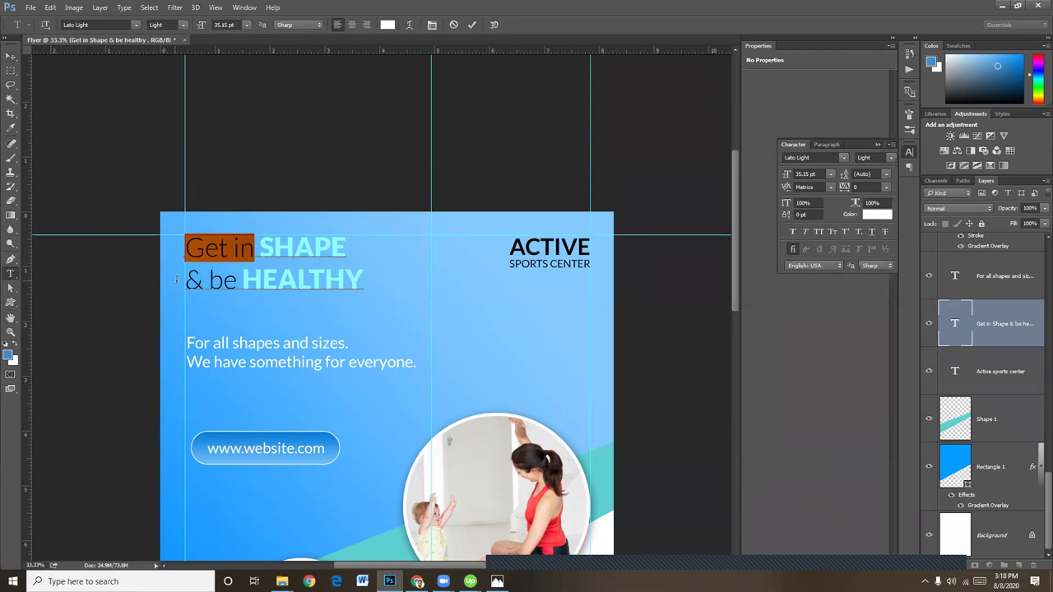
# Recolour '& be' on the second headline line to white and commit the text edit
pyautogui.click(212, 276)
pyautogui.moveTo(237, 280); pyautogui.dragTo(185, 280)
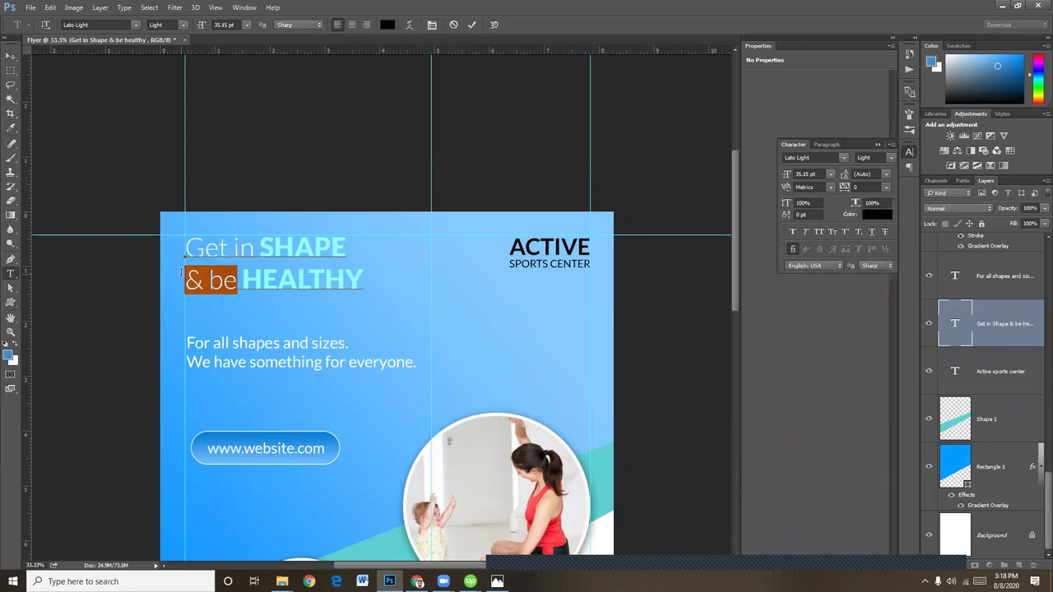
pyautogui.click(386, 25)
pyautogui.moveTo(680, 262); pyautogui.dragTo(612, 218)
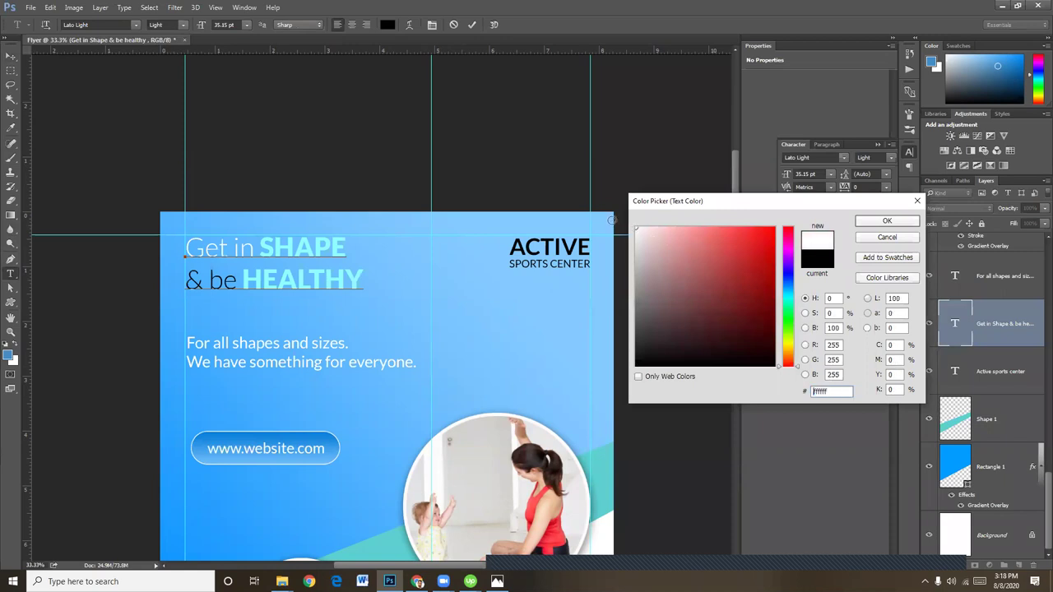
pyautogui.click(887, 221)
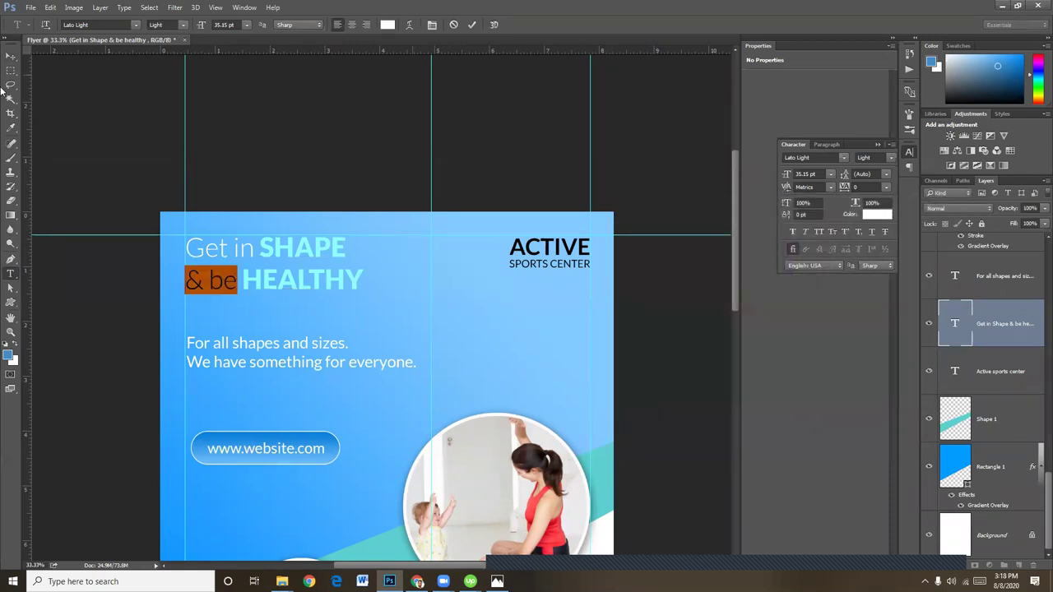
pyautogui.click(9, 58)
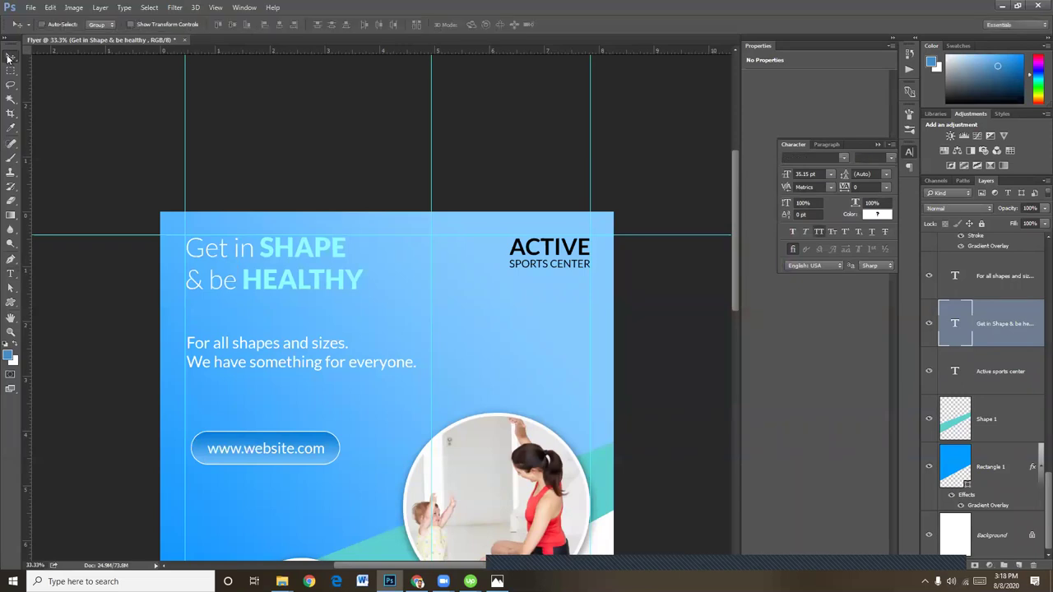
pyautogui.hotkey('ctrl', '-')
pyautogui.scroll(-4, 561, 236)
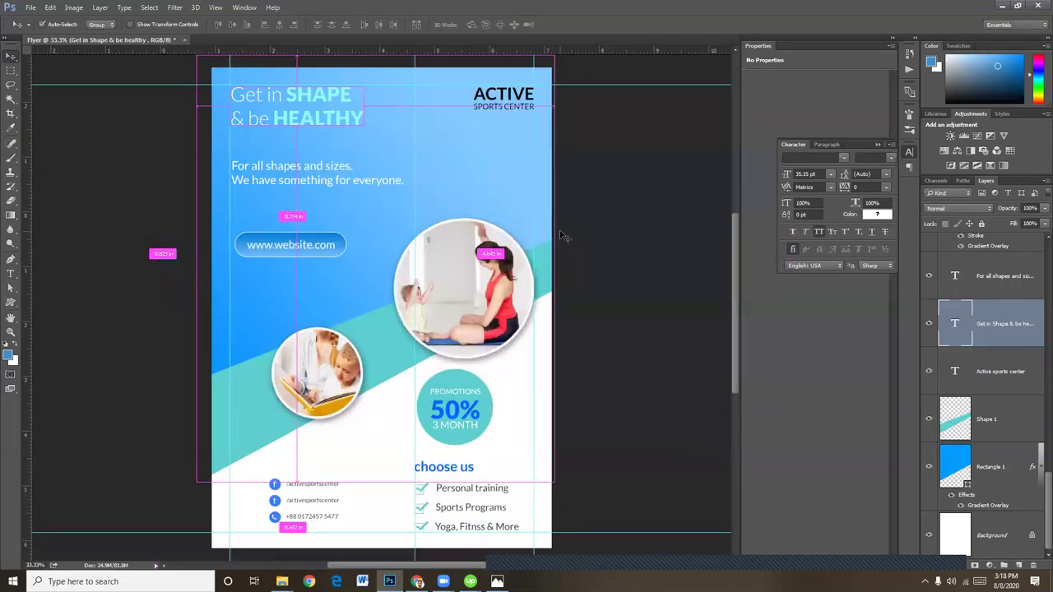
# Open the Color Picker for the left 0090ff stop of Rectangle 1's Gradient Overlay
pyautogui.click(995, 506)
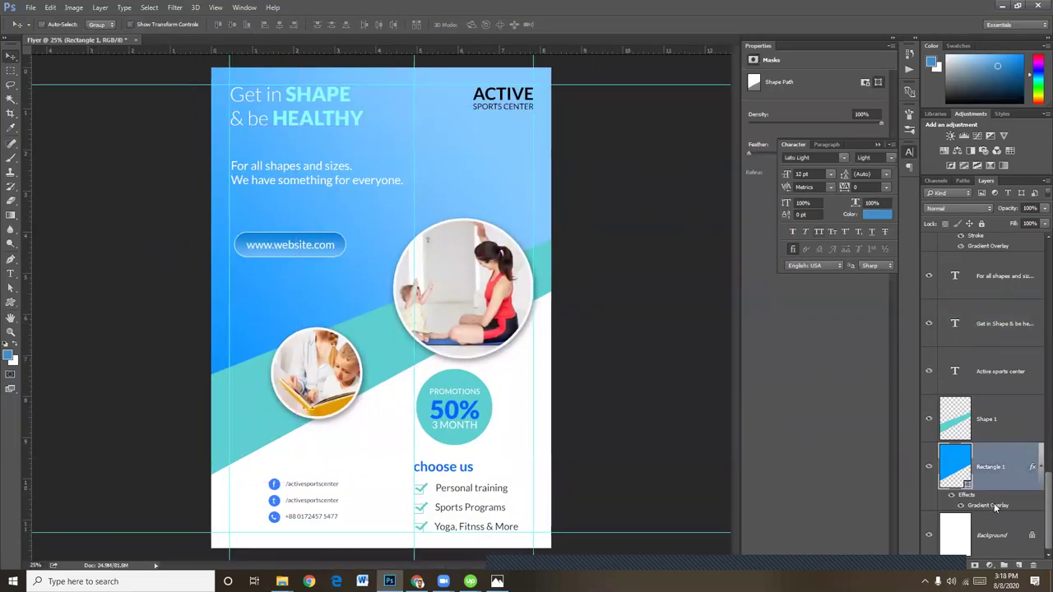
pyautogui.doubleClick(995, 506)
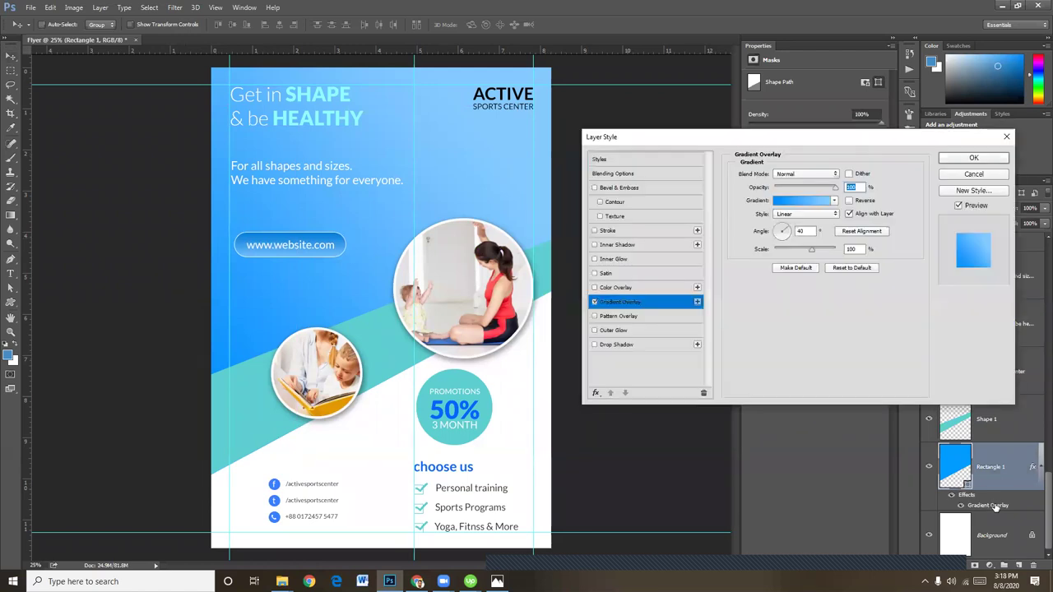
pyautogui.click(803, 202)
pyautogui.click(656, 428)
pyautogui.doubleClick(655, 427)
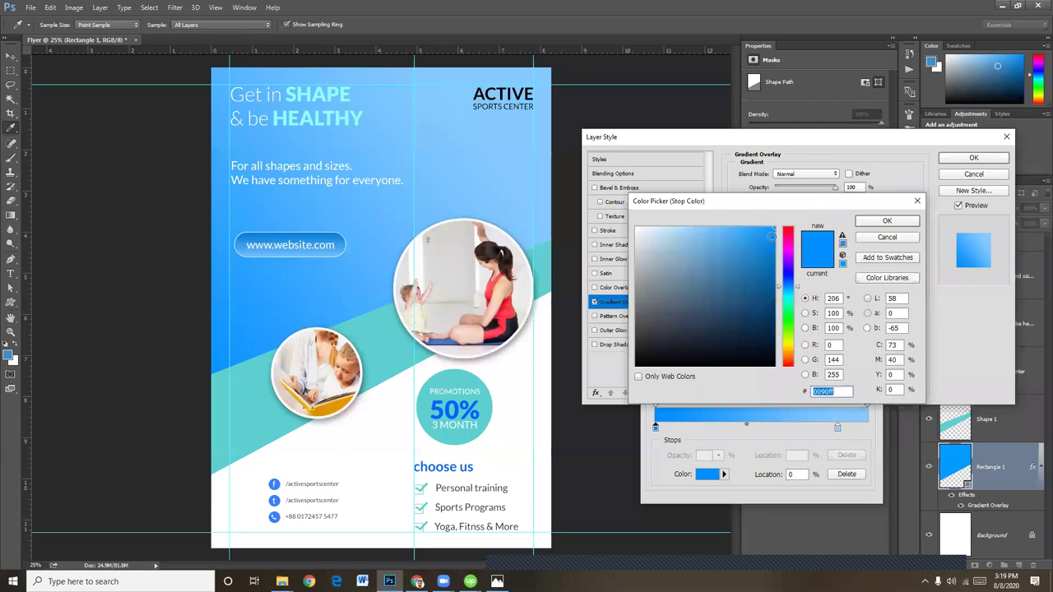